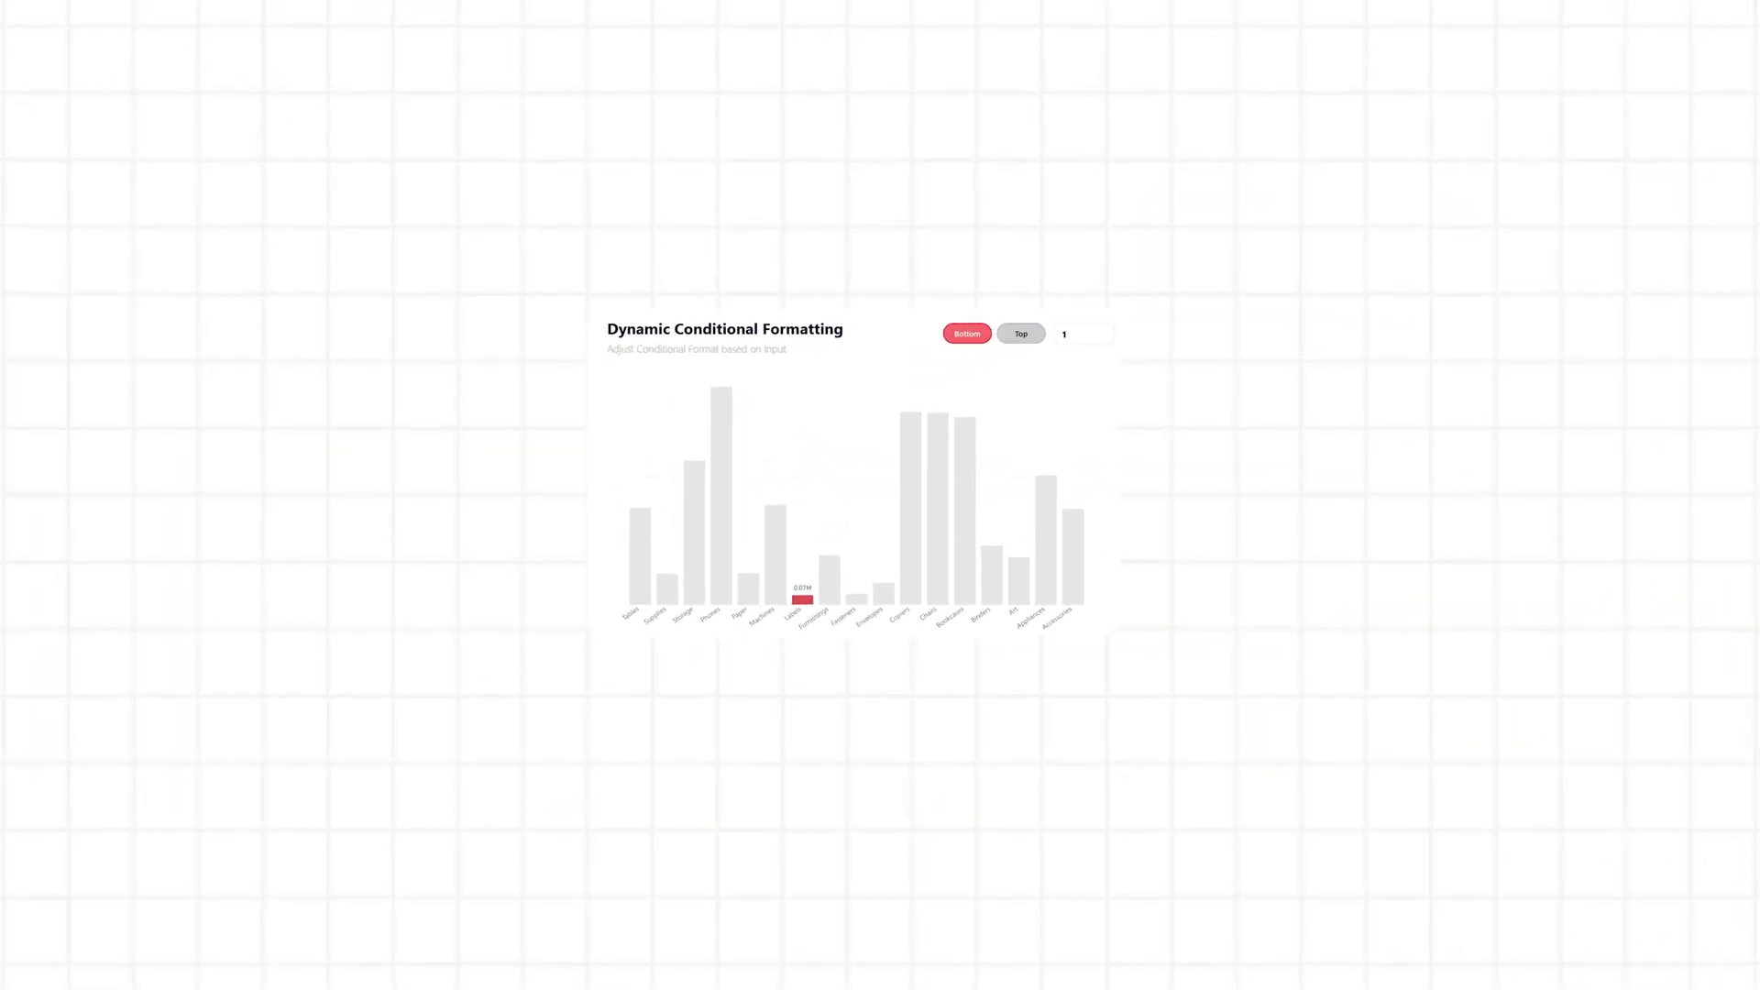
# Set the highlighter chart's count to 3 and switch its ranking to Top
pyautogui.doubleClick(1104, 334)
pyautogui.press('BackSpace')
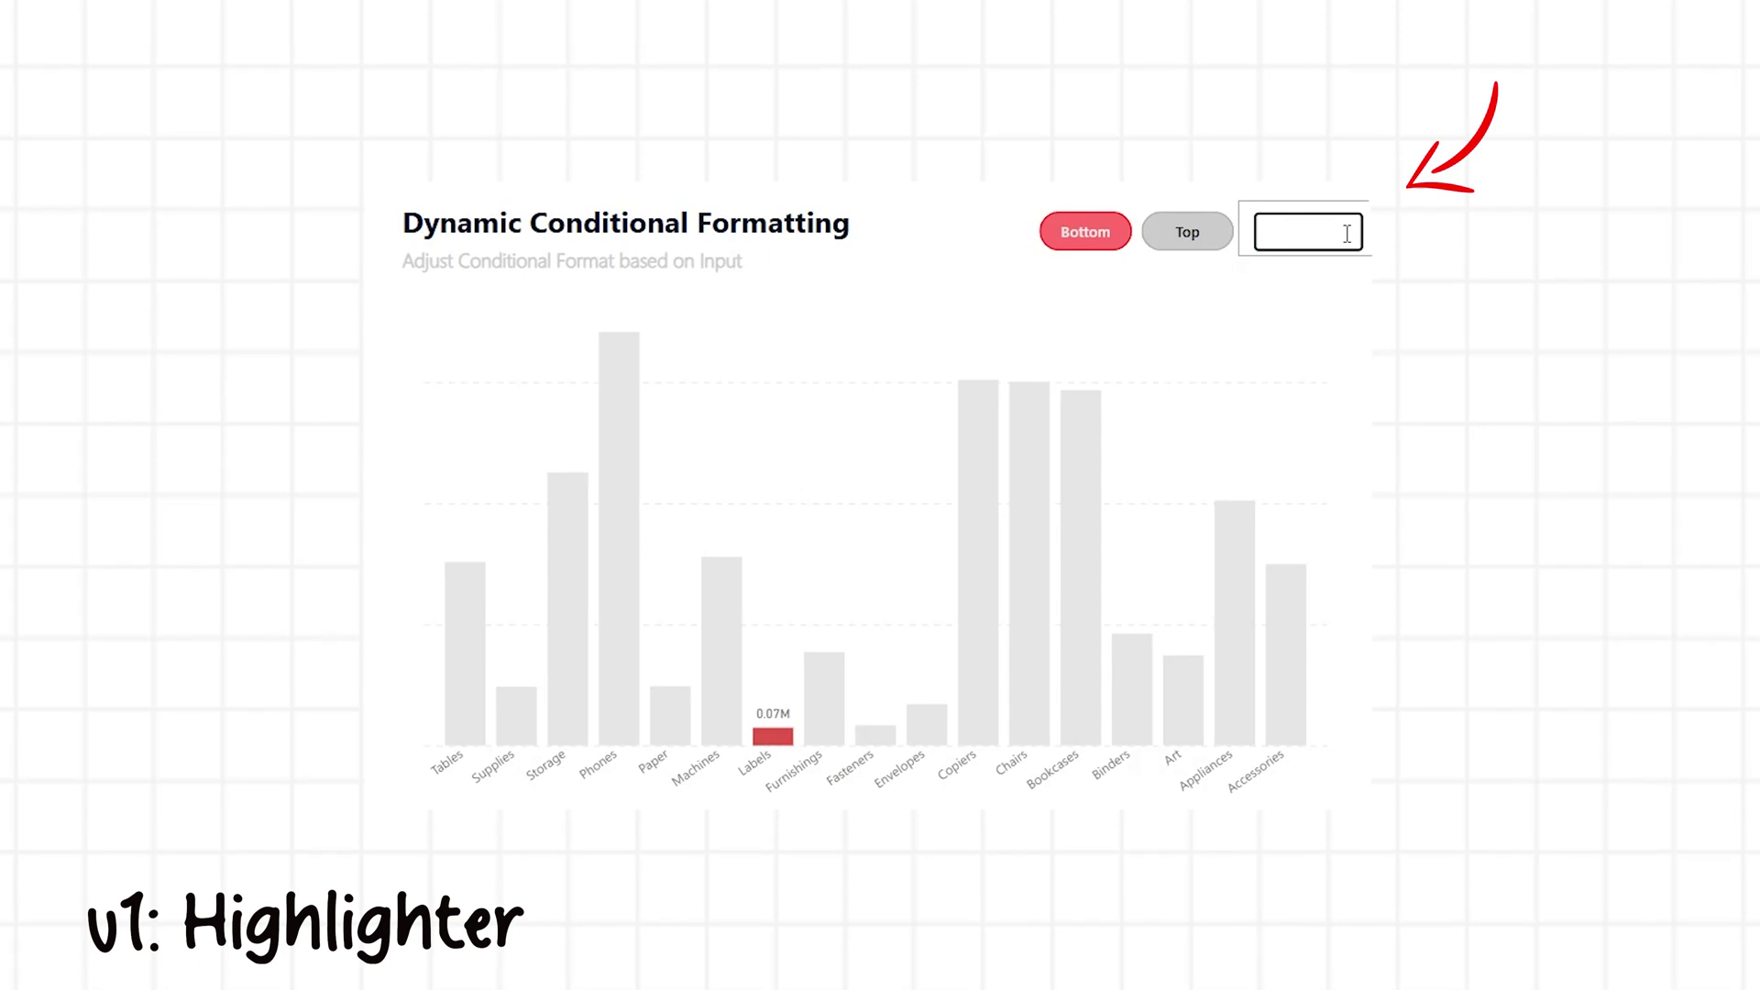
pyautogui.write('3')
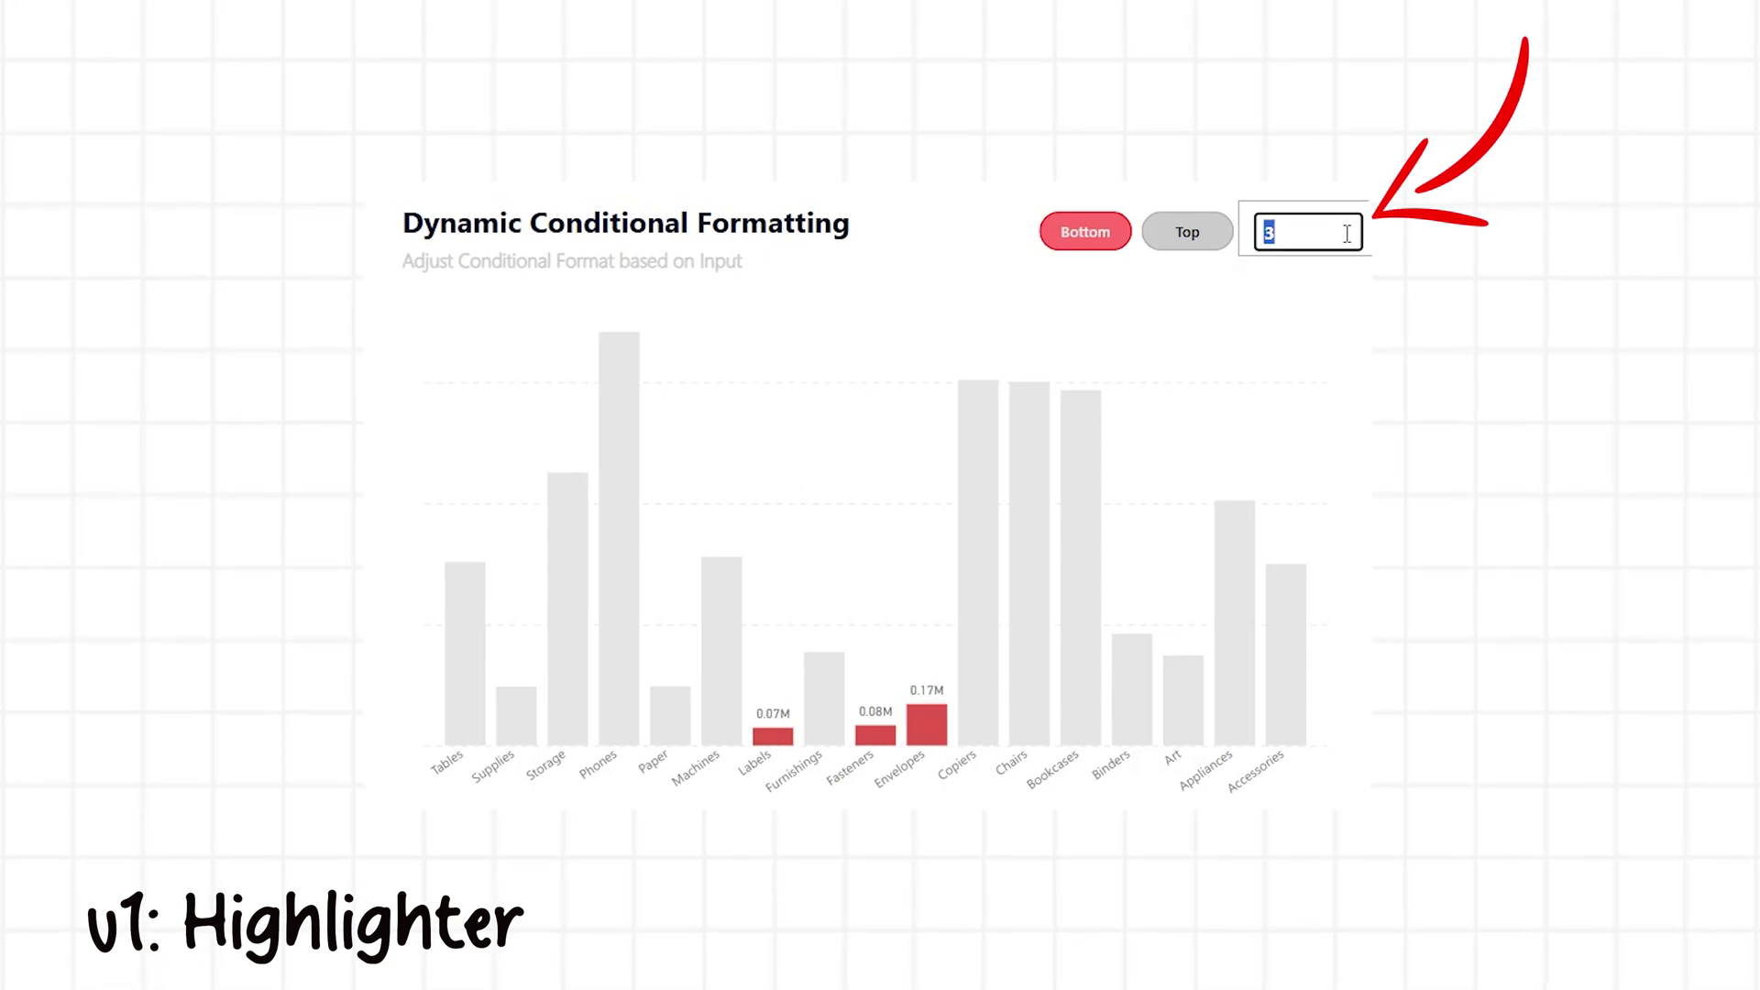
pyautogui.click(1188, 233)
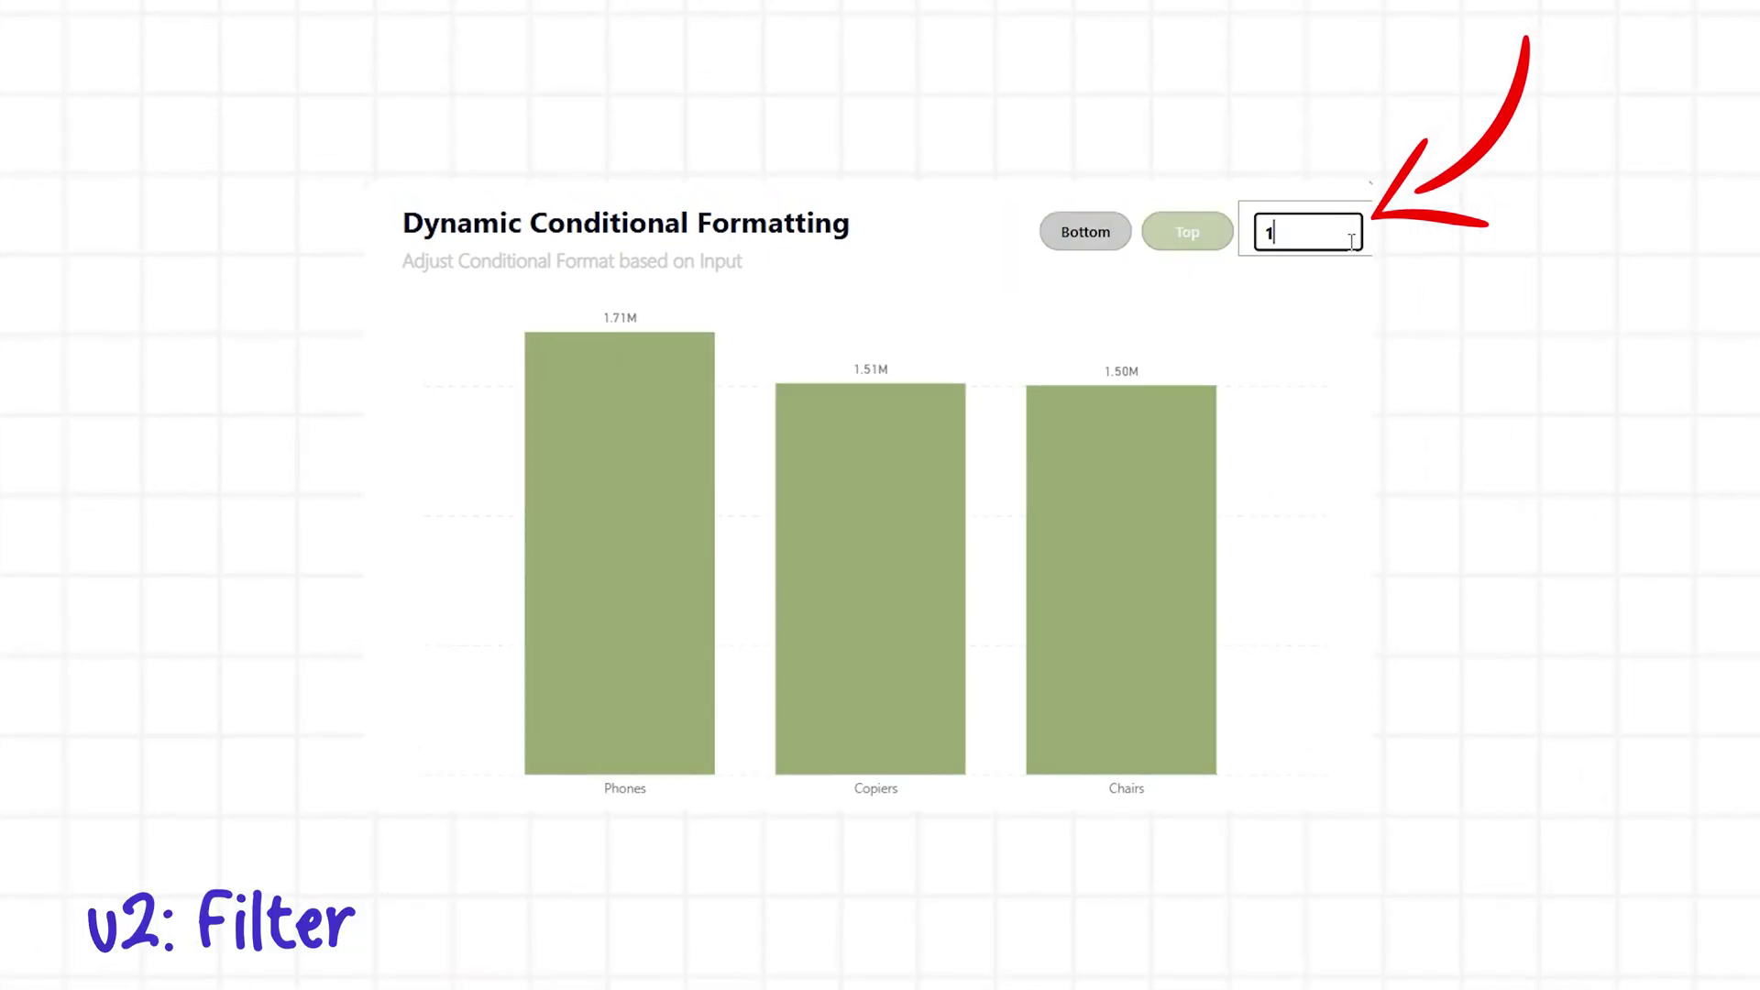
# Filter the chart to the top 10 sub-categories, and switch to Bottom with a count of 2
pyautogui.write('0')
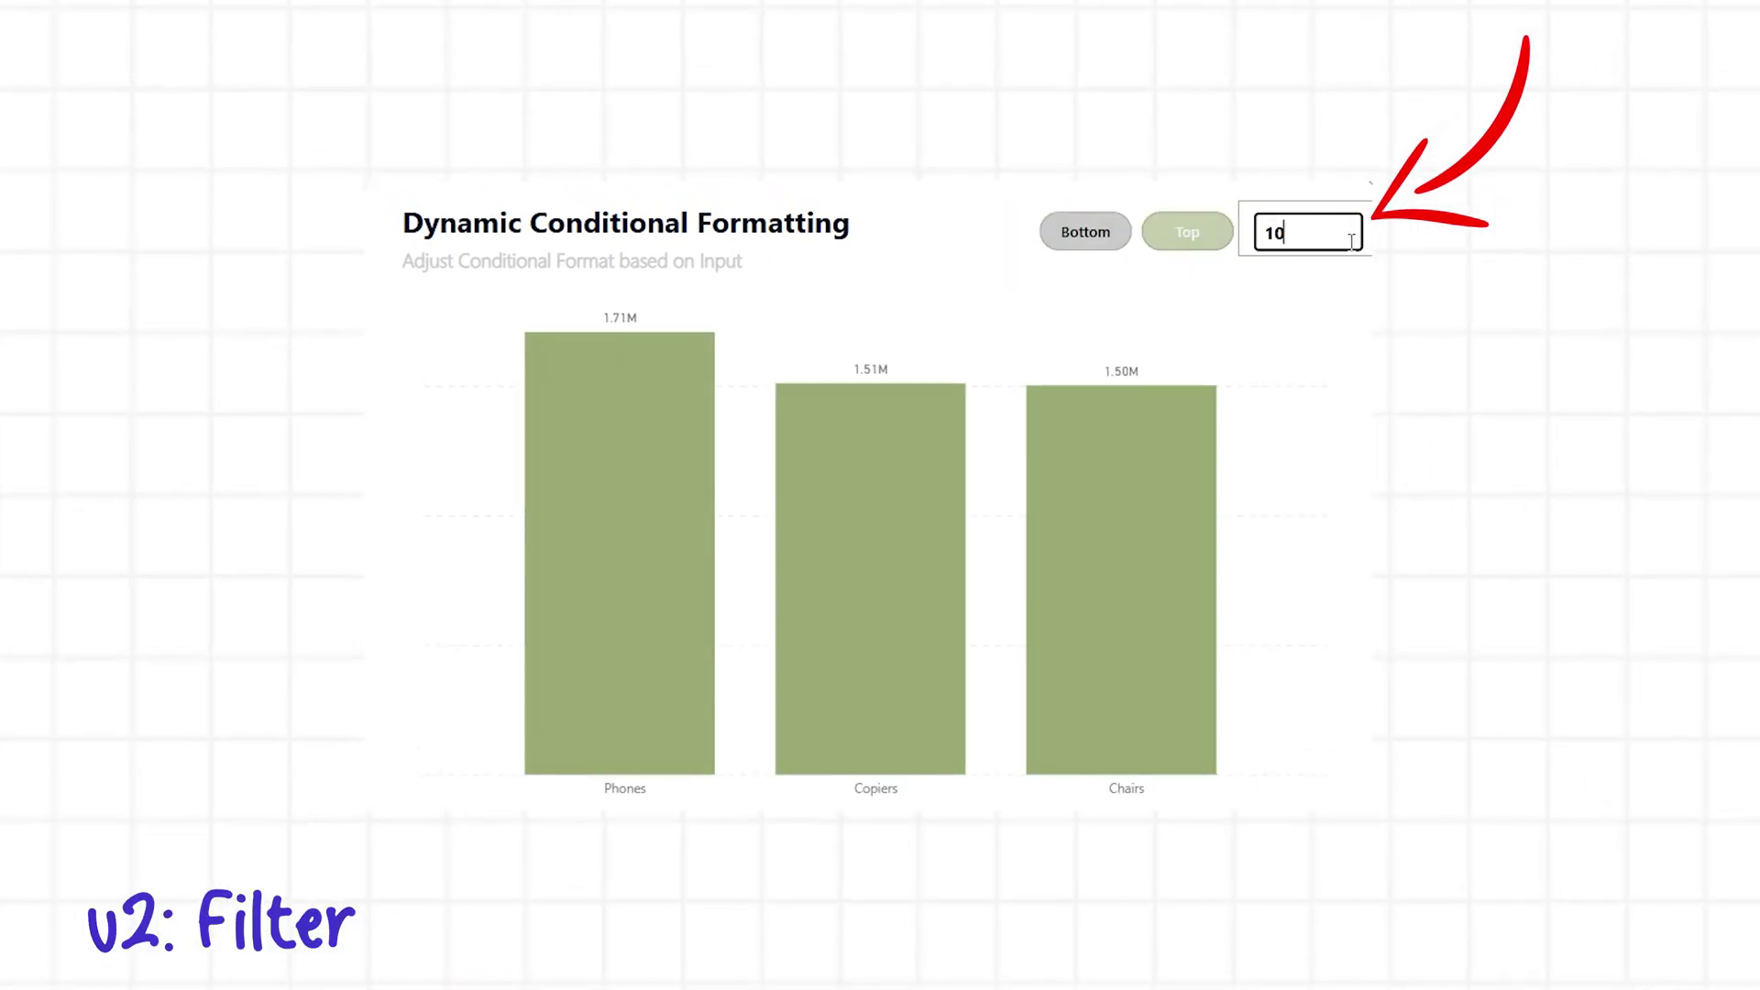
pyautogui.press('Return')
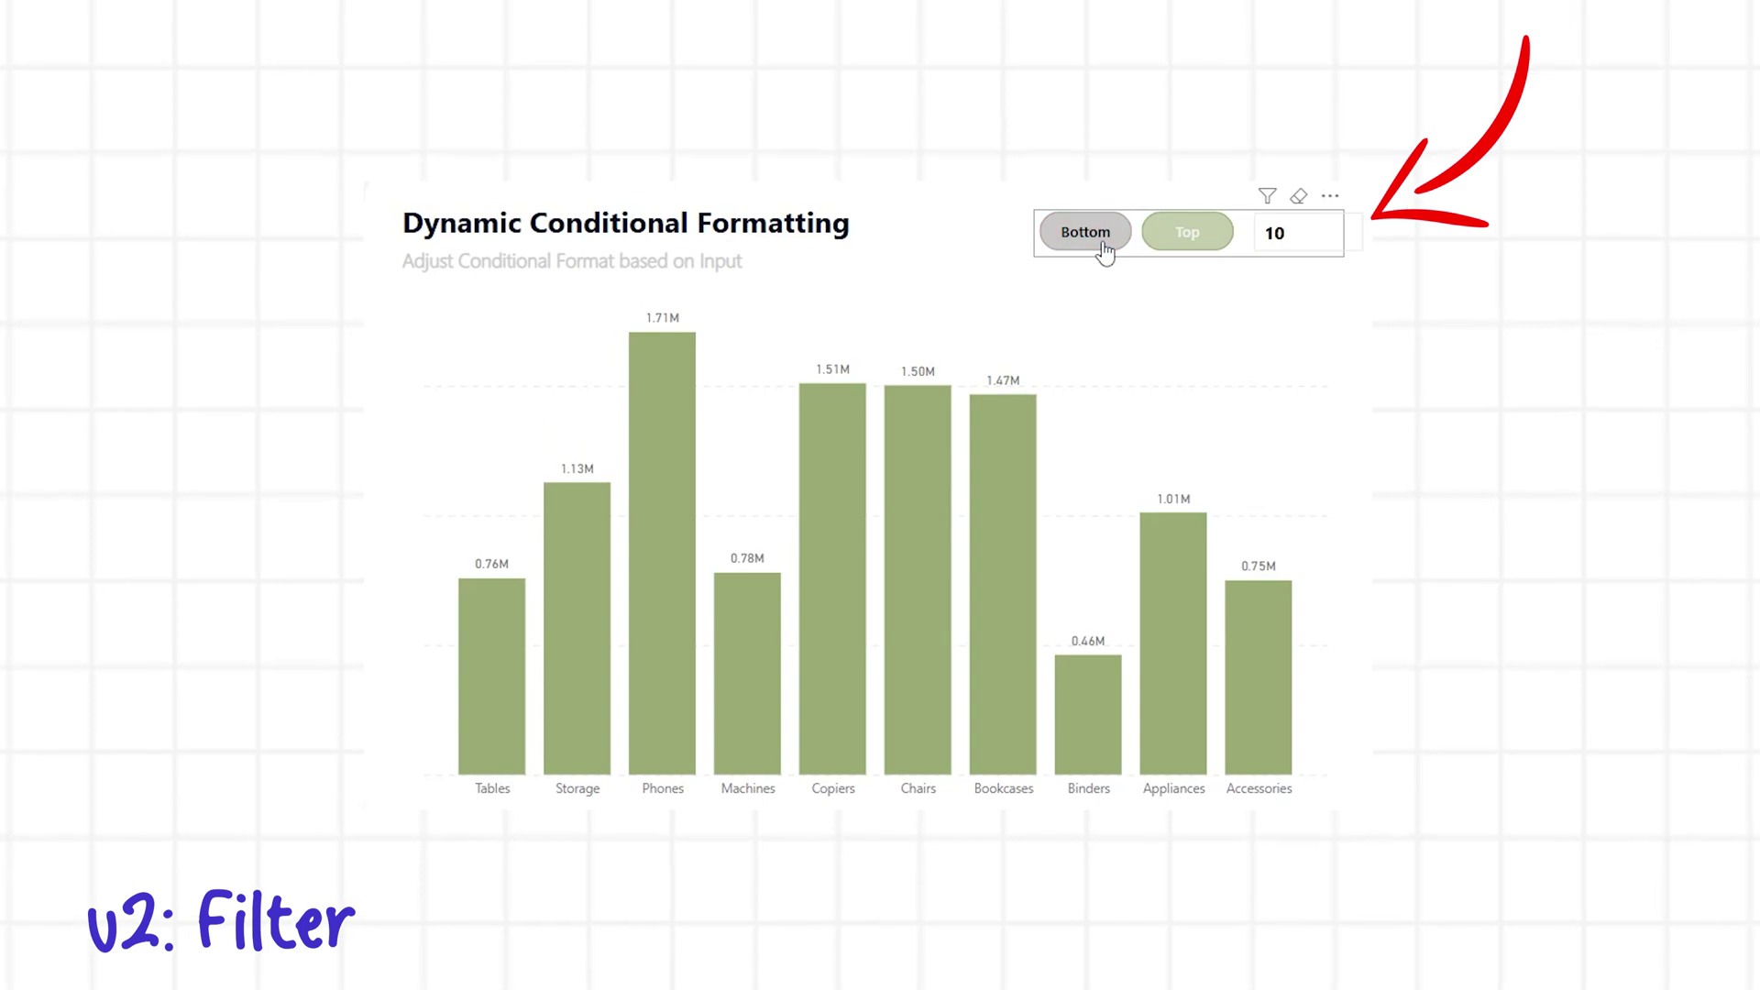
pyautogui.click(1105, 246)
pyautogui.click(1356, 232)
pyautogui.press('BackSpace')
pyautogui.press('BackSpace')
pyautogui.write('2')
pyautogui.press('Return')
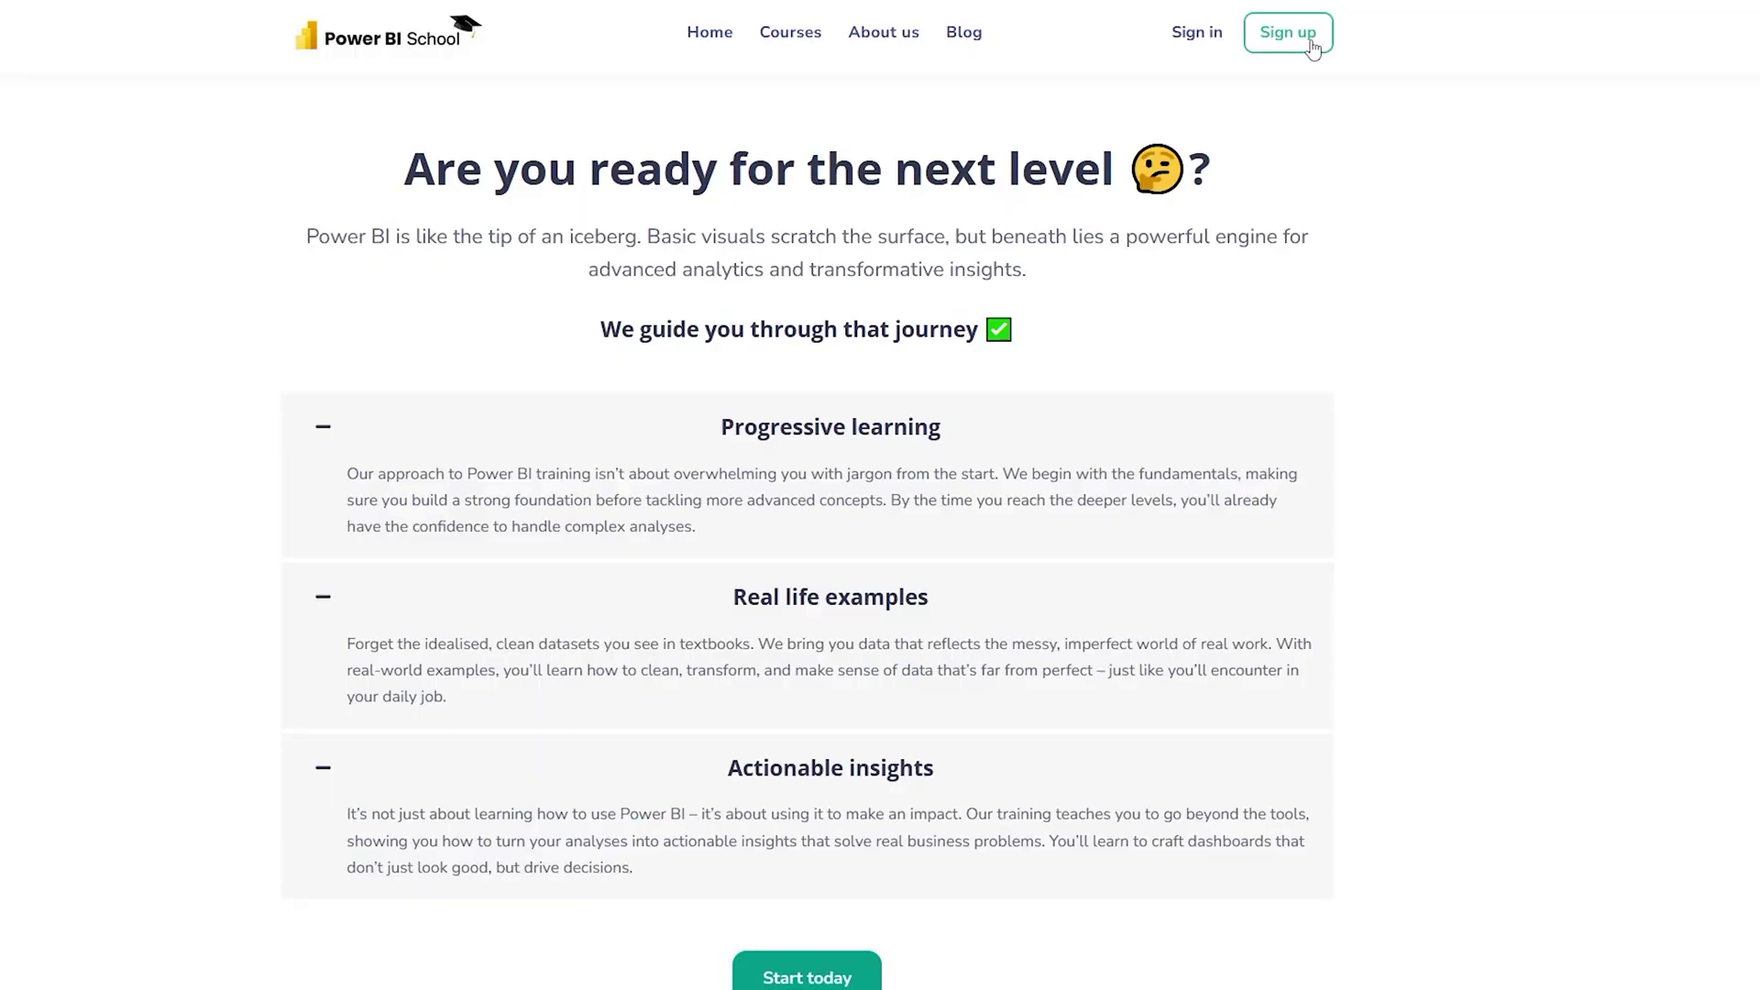
# Open the sign-up option on the Power BI School website and visit its Community page
pyautogui.click(1288, 33)
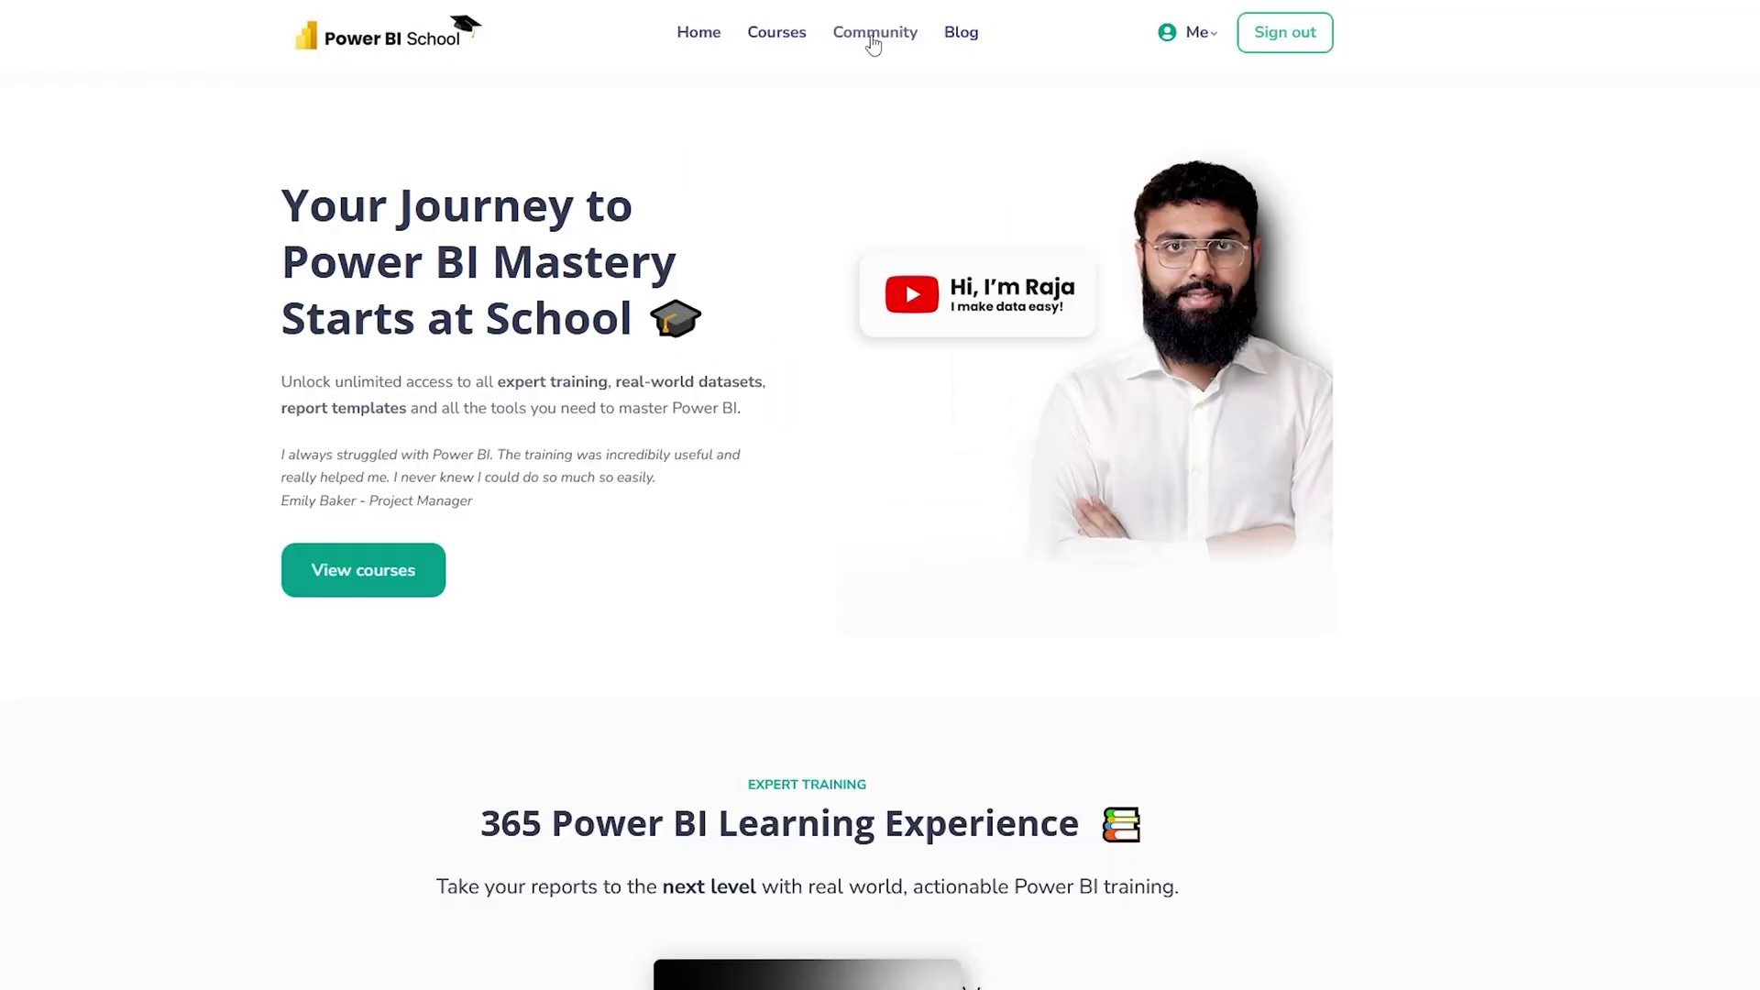
pyautogui.click(873, 36)
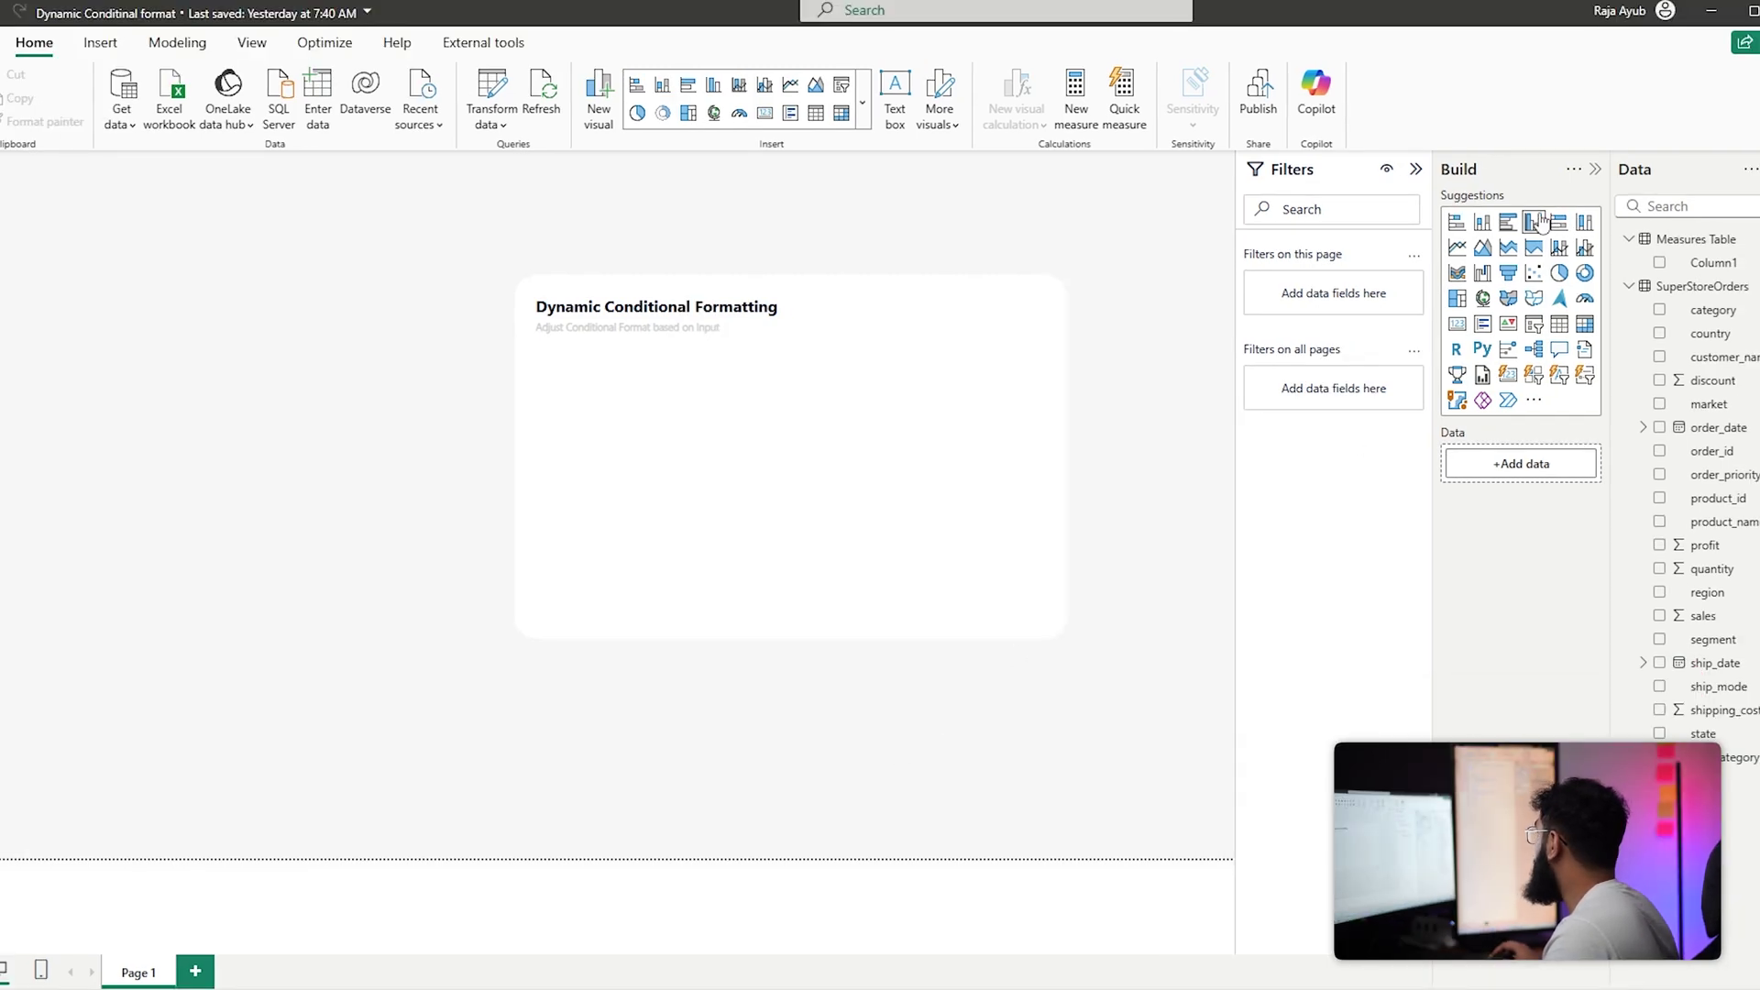
# Add a clustered column chart under the Dynamic Conditional Formatting title with sub_category on the X-axis
pyautogui.click(1534, 222)
pyautogui.moveTo(275, 303); pyautogui.dragTo(742, 463)
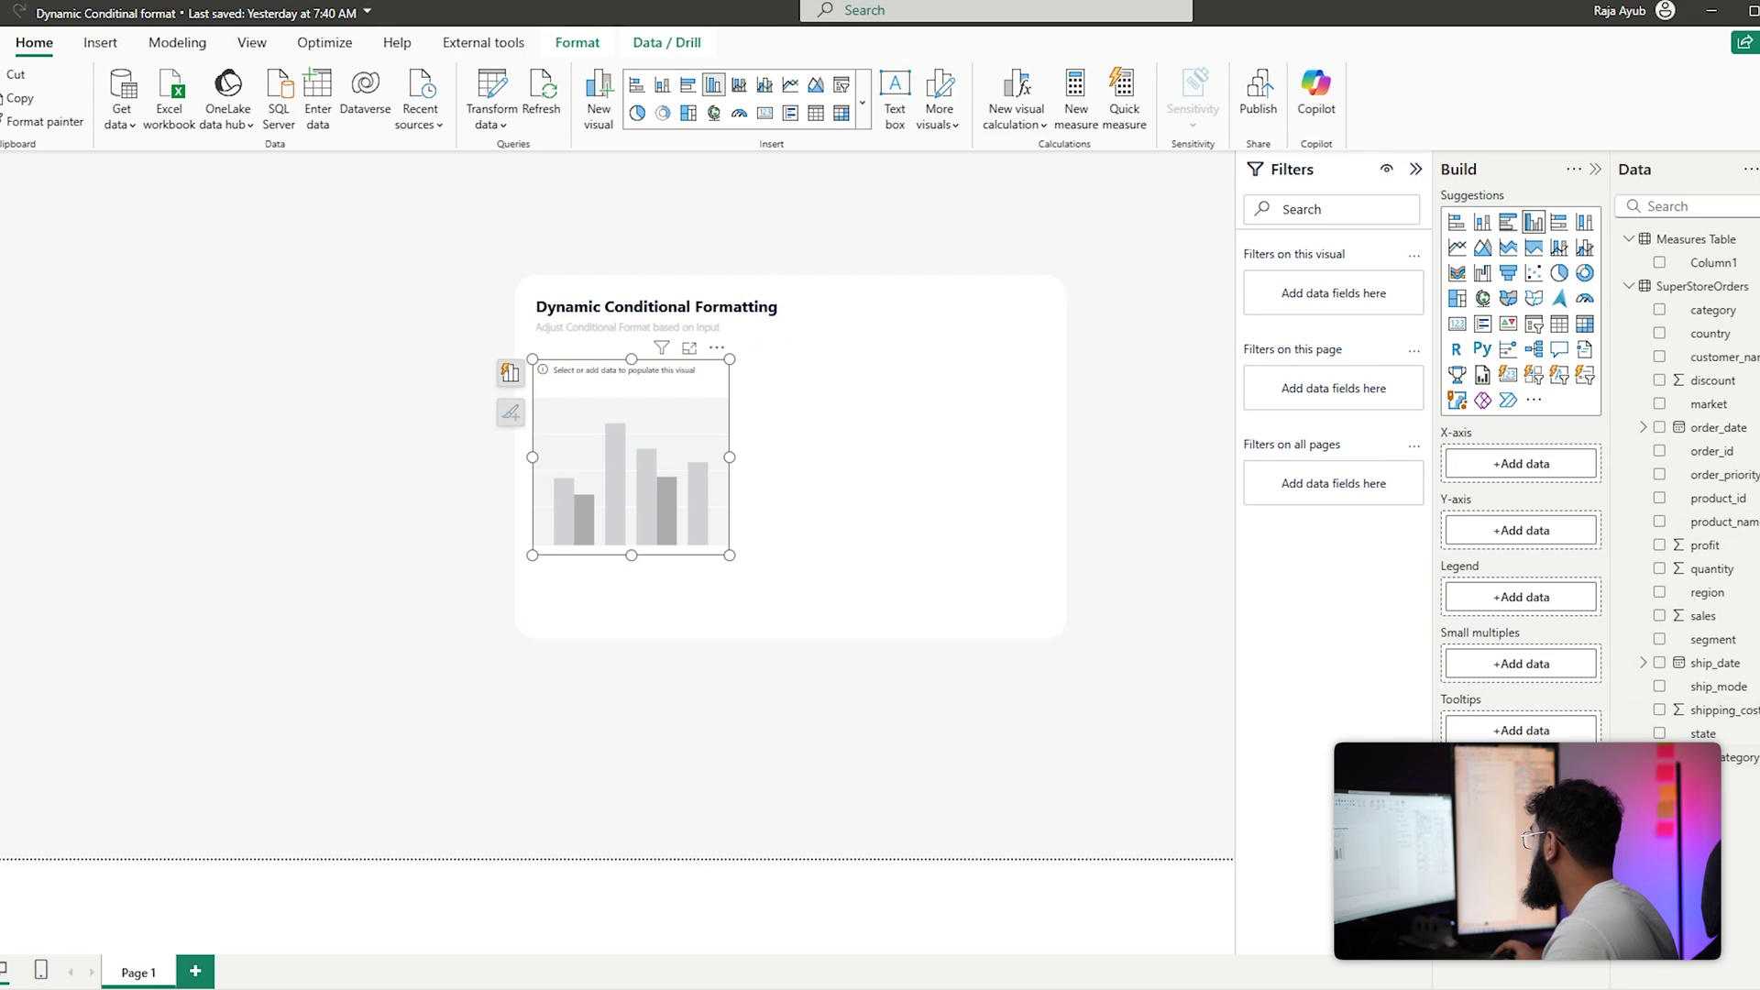
pyautogui.moveTo(1714, 757); pyautogui.dragTo(1522, 463)
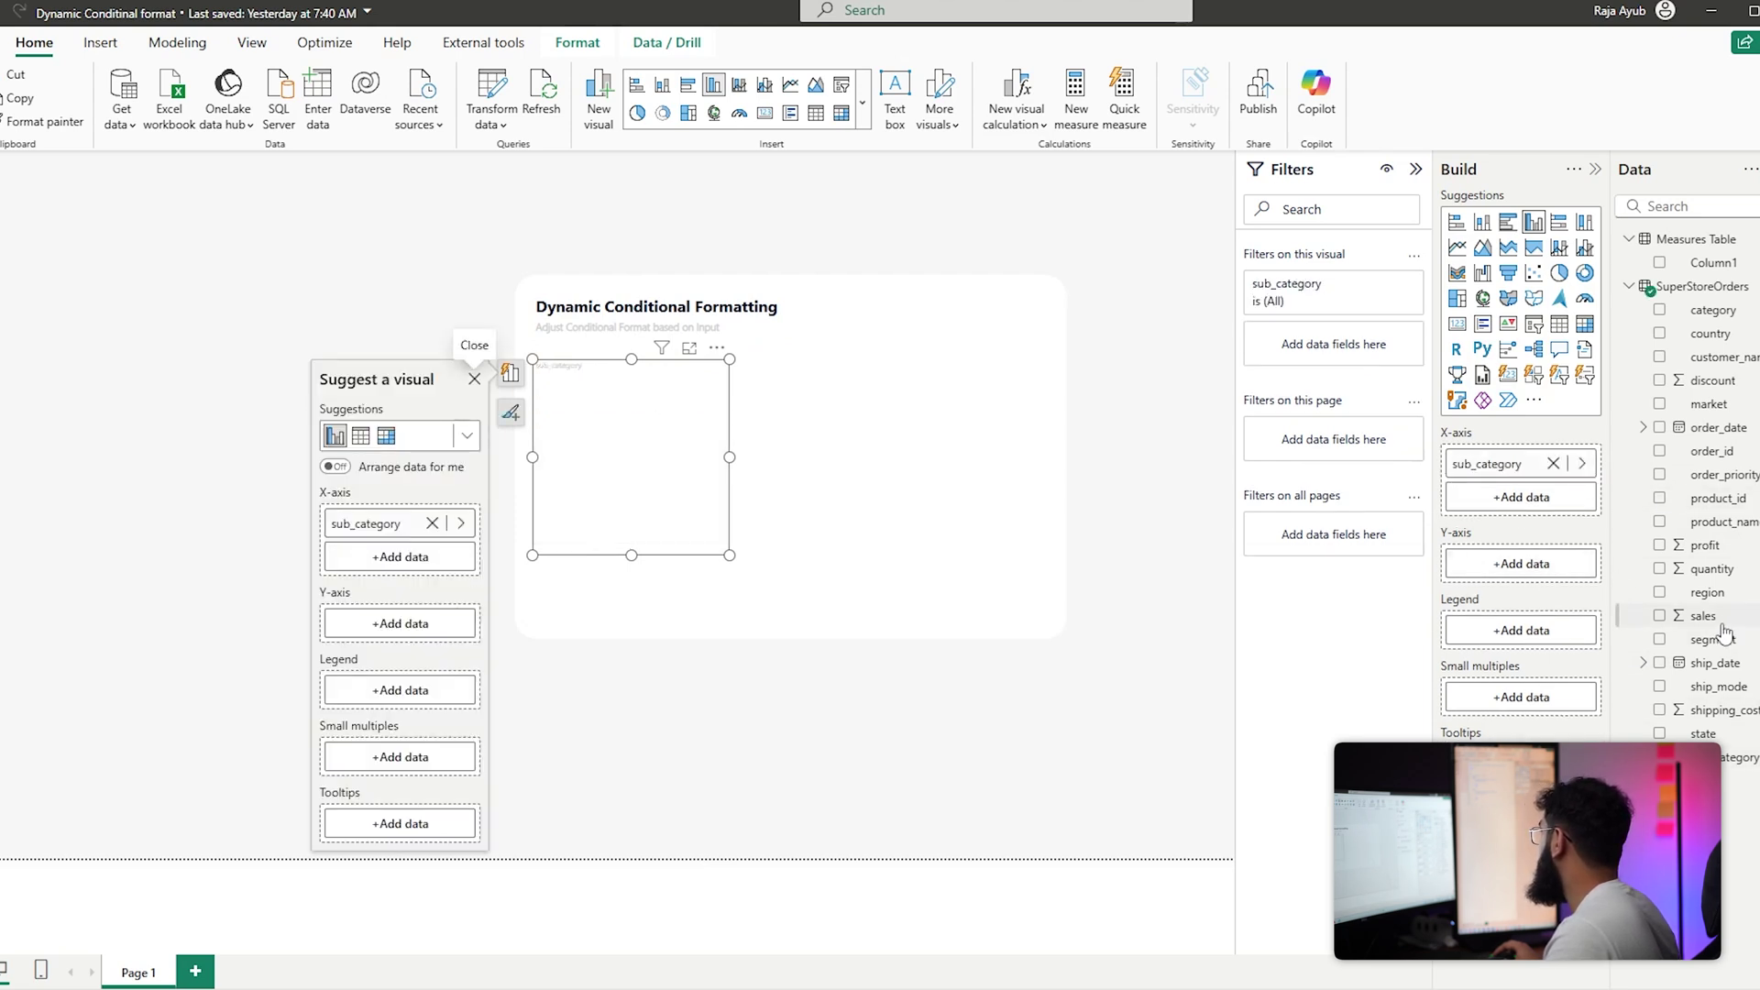
# Create the measure Sales = SUM(SuperStoreOrders[sales]) in Measures Table and add it to the column chart's Y-axis
pyautogui.click(1692, 244)
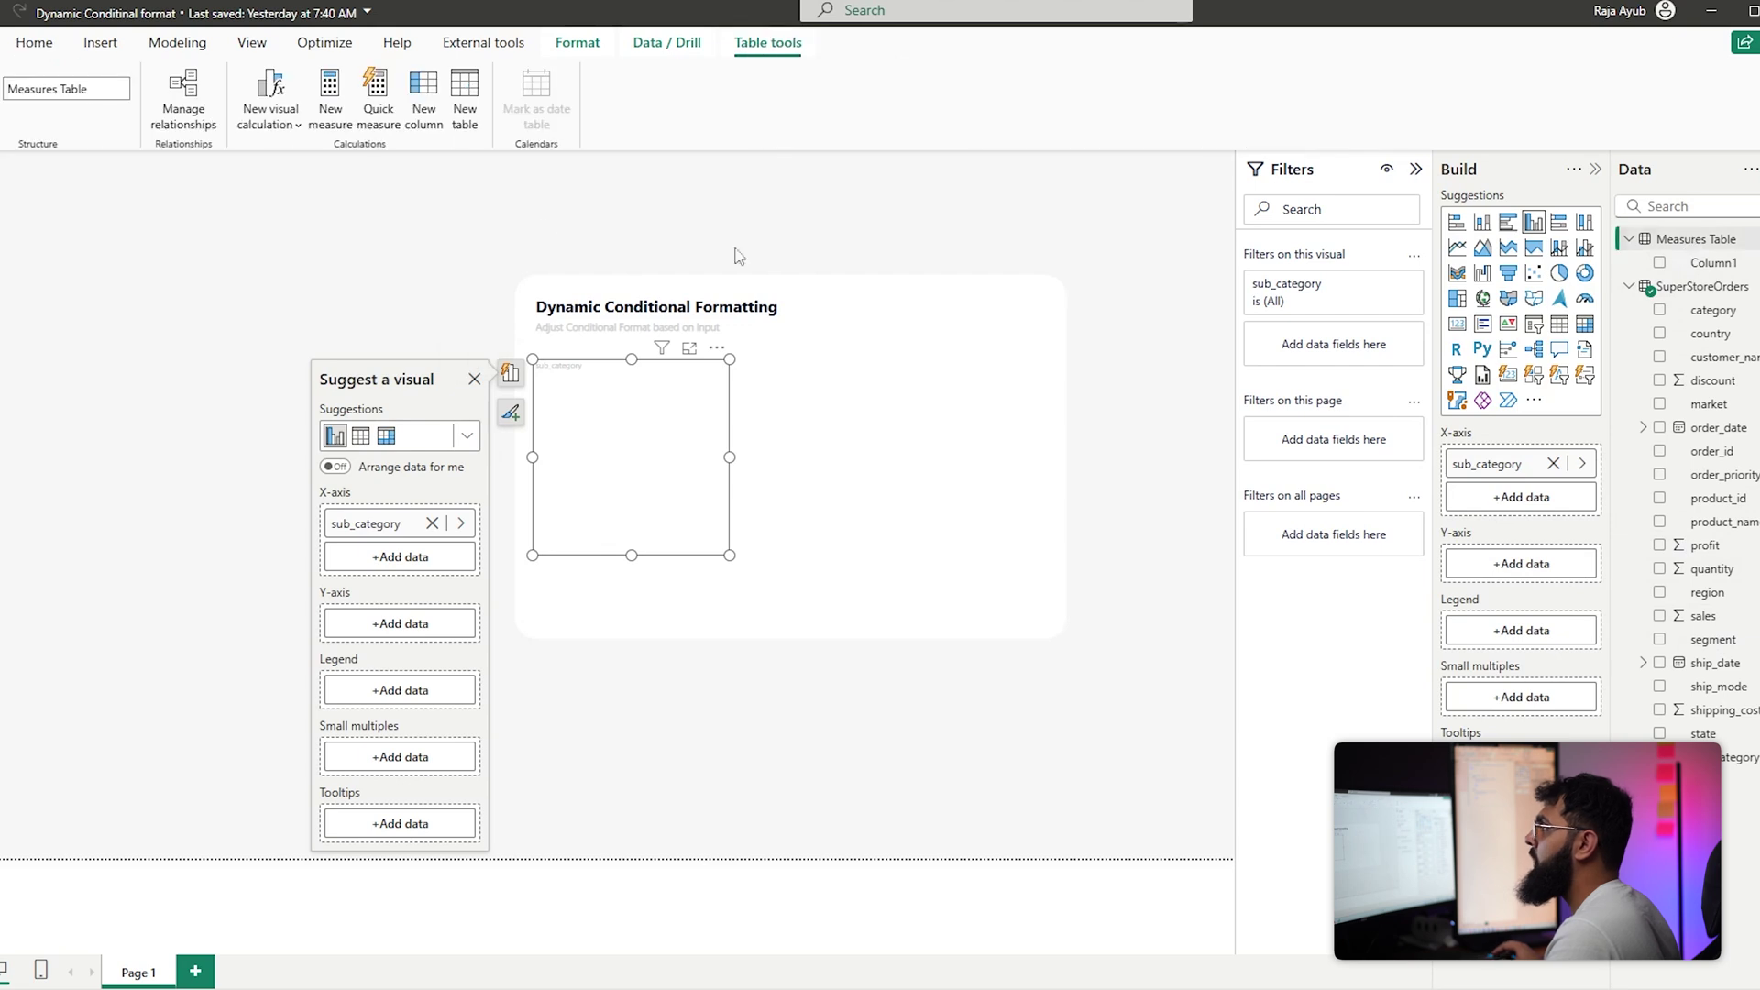
pyautogui.click(330, 115)
pyautogui.write('Sales = SU')
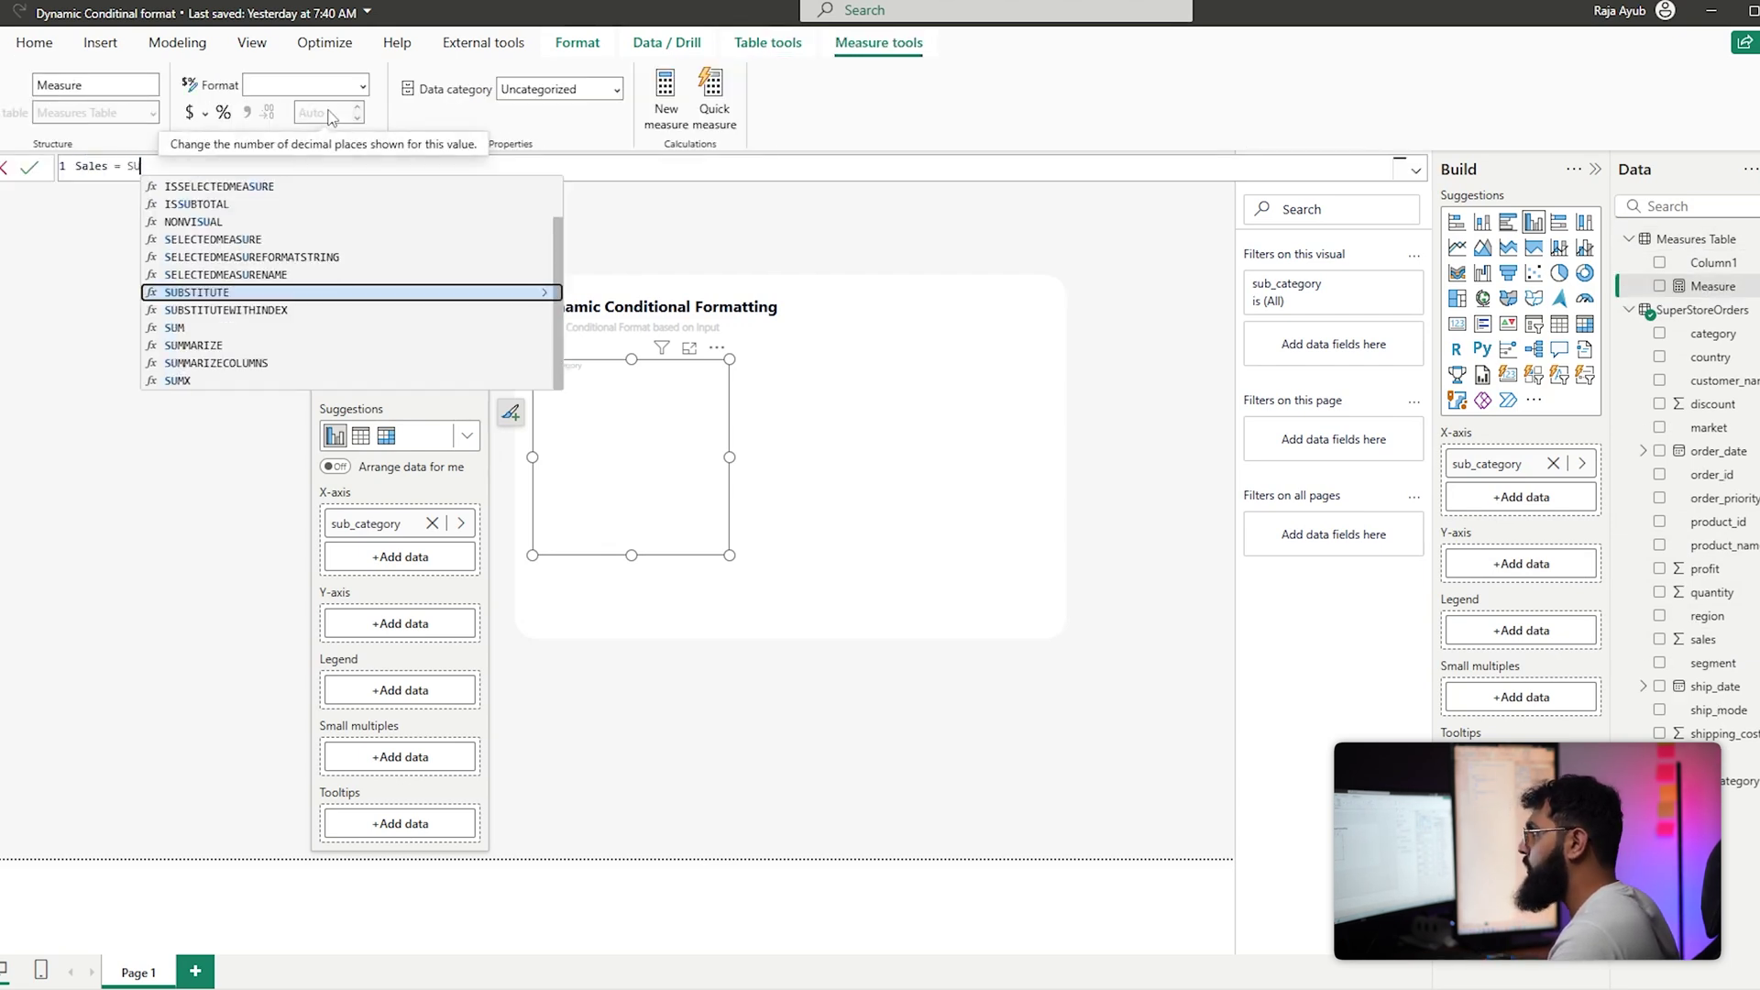
pyautogui.write('M(SuperStoreOrders[sales])')
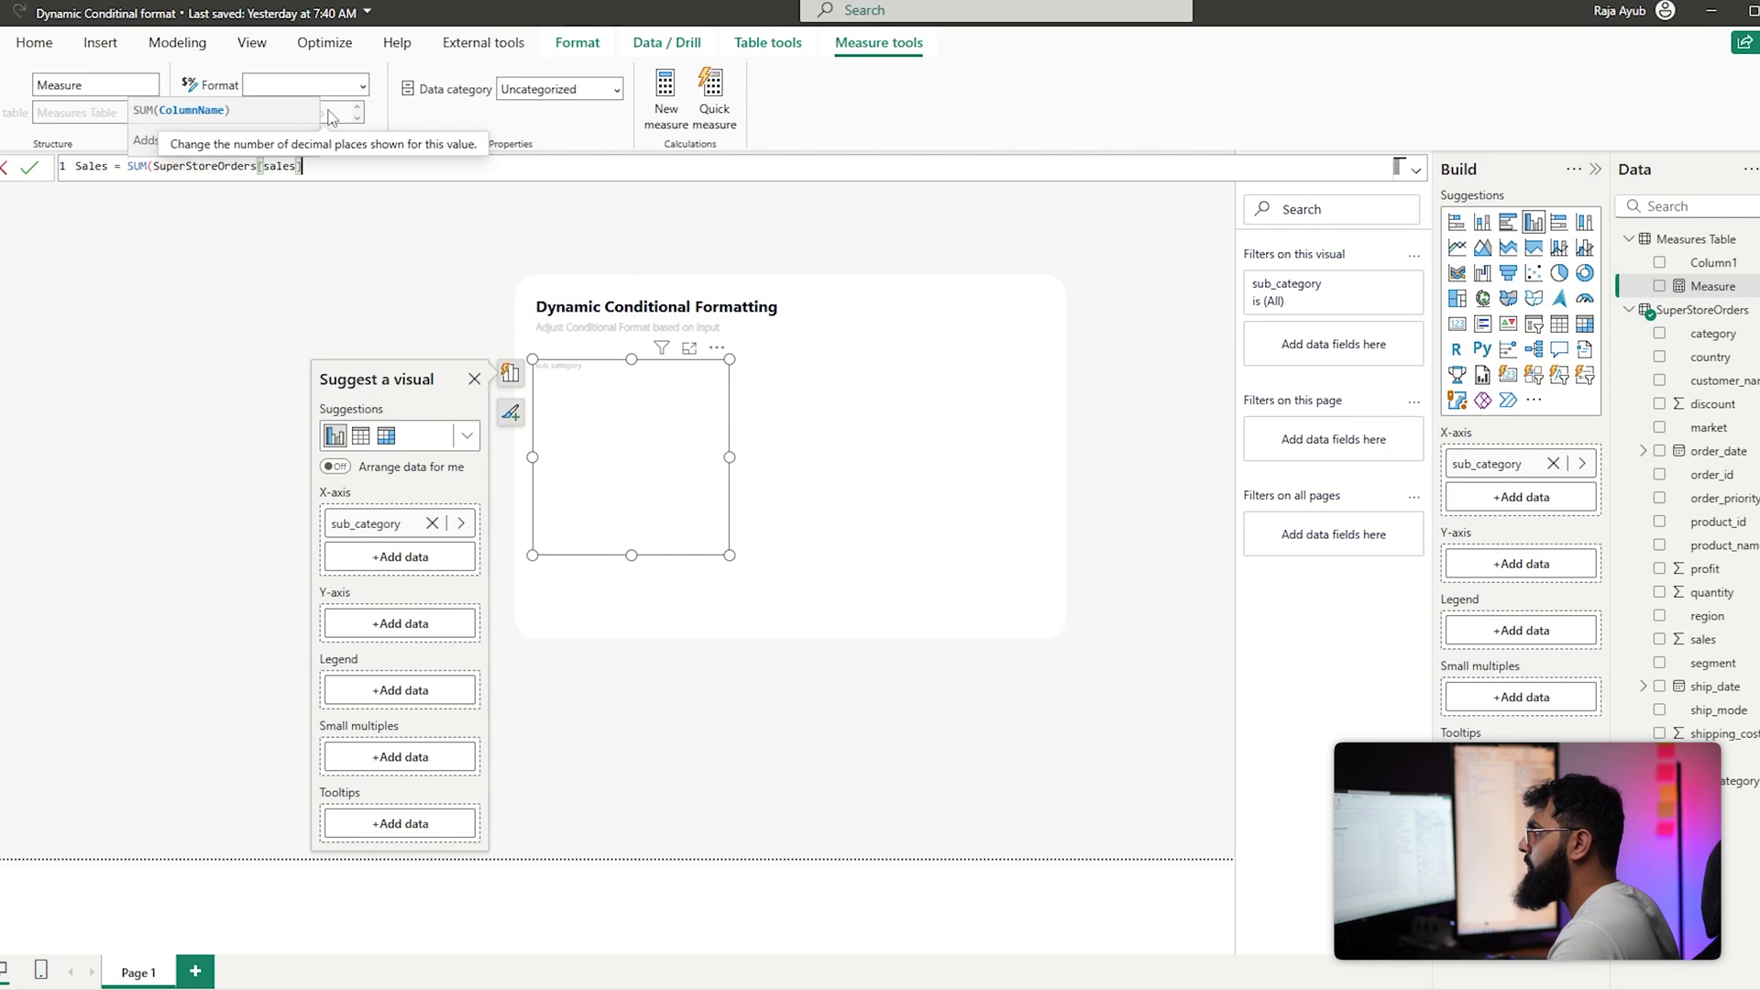
pyautogui.press('Return')
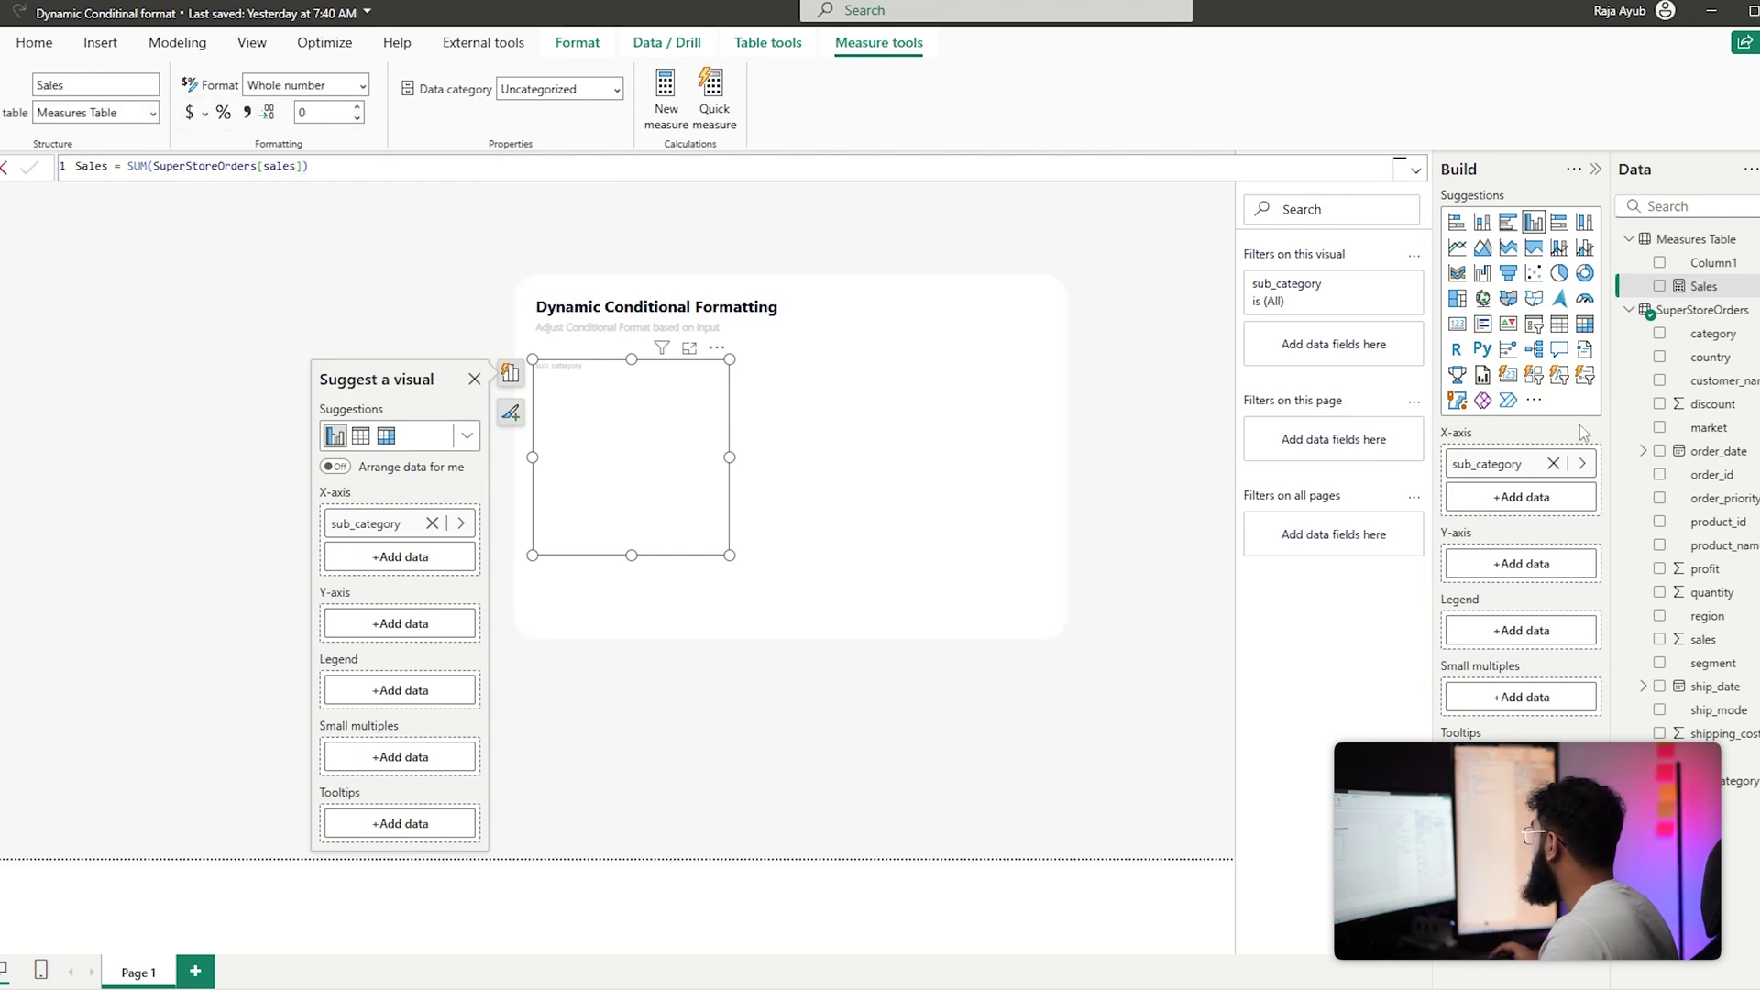
pyautogui.click(1660, 286)
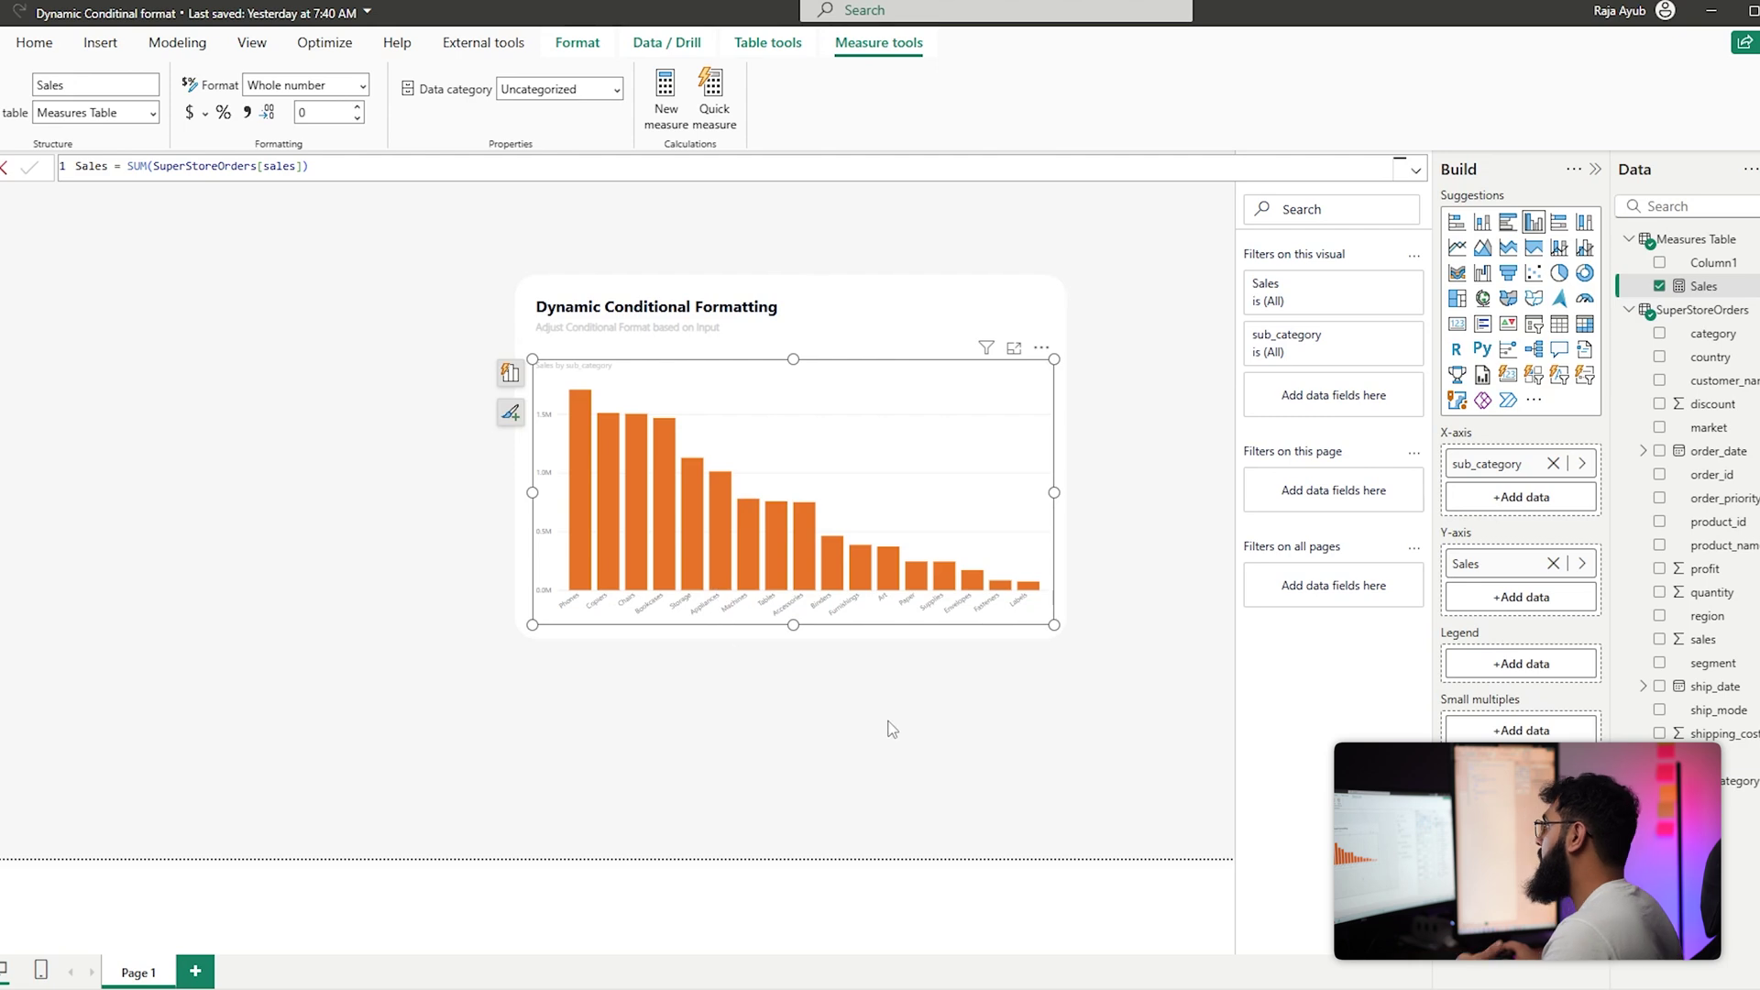
# Add an enlarged table of sub_category and Sales beside the chart, sorted by Sales in descending order
pyautogui.click(495, 723)
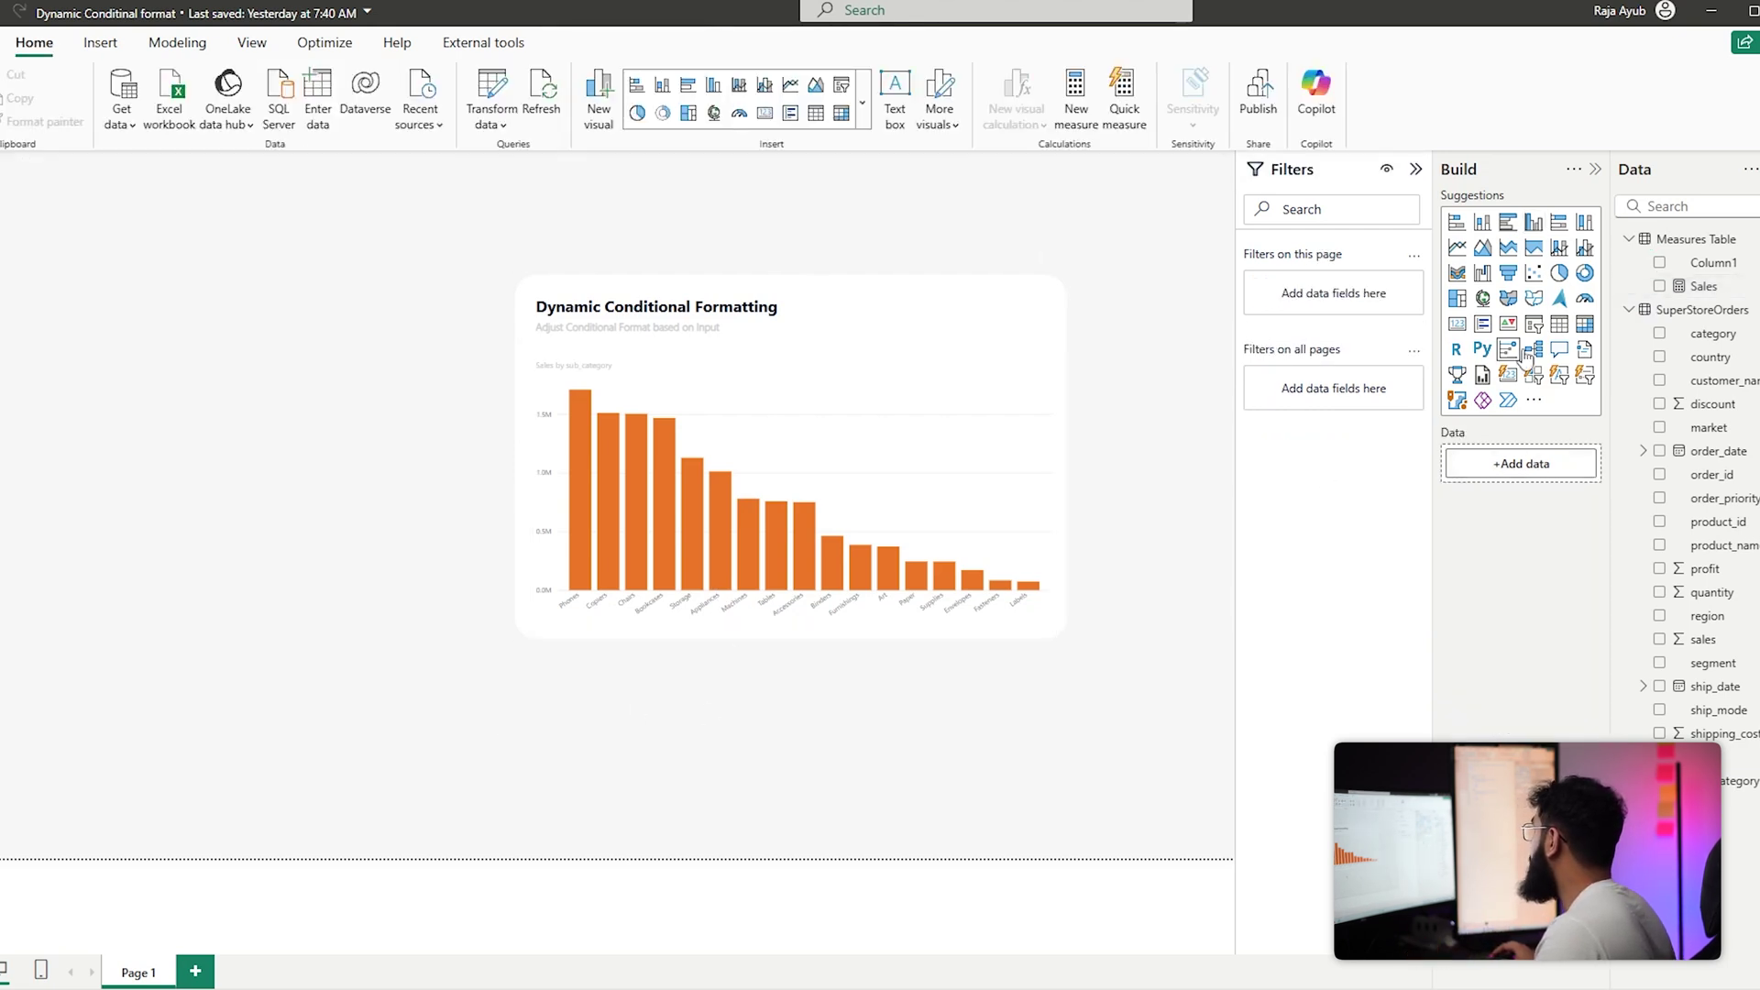
pyautogui.click(1559, 323)
pyautogui.moveTo(139, 348); pyautogui.dragTo(280, 434)
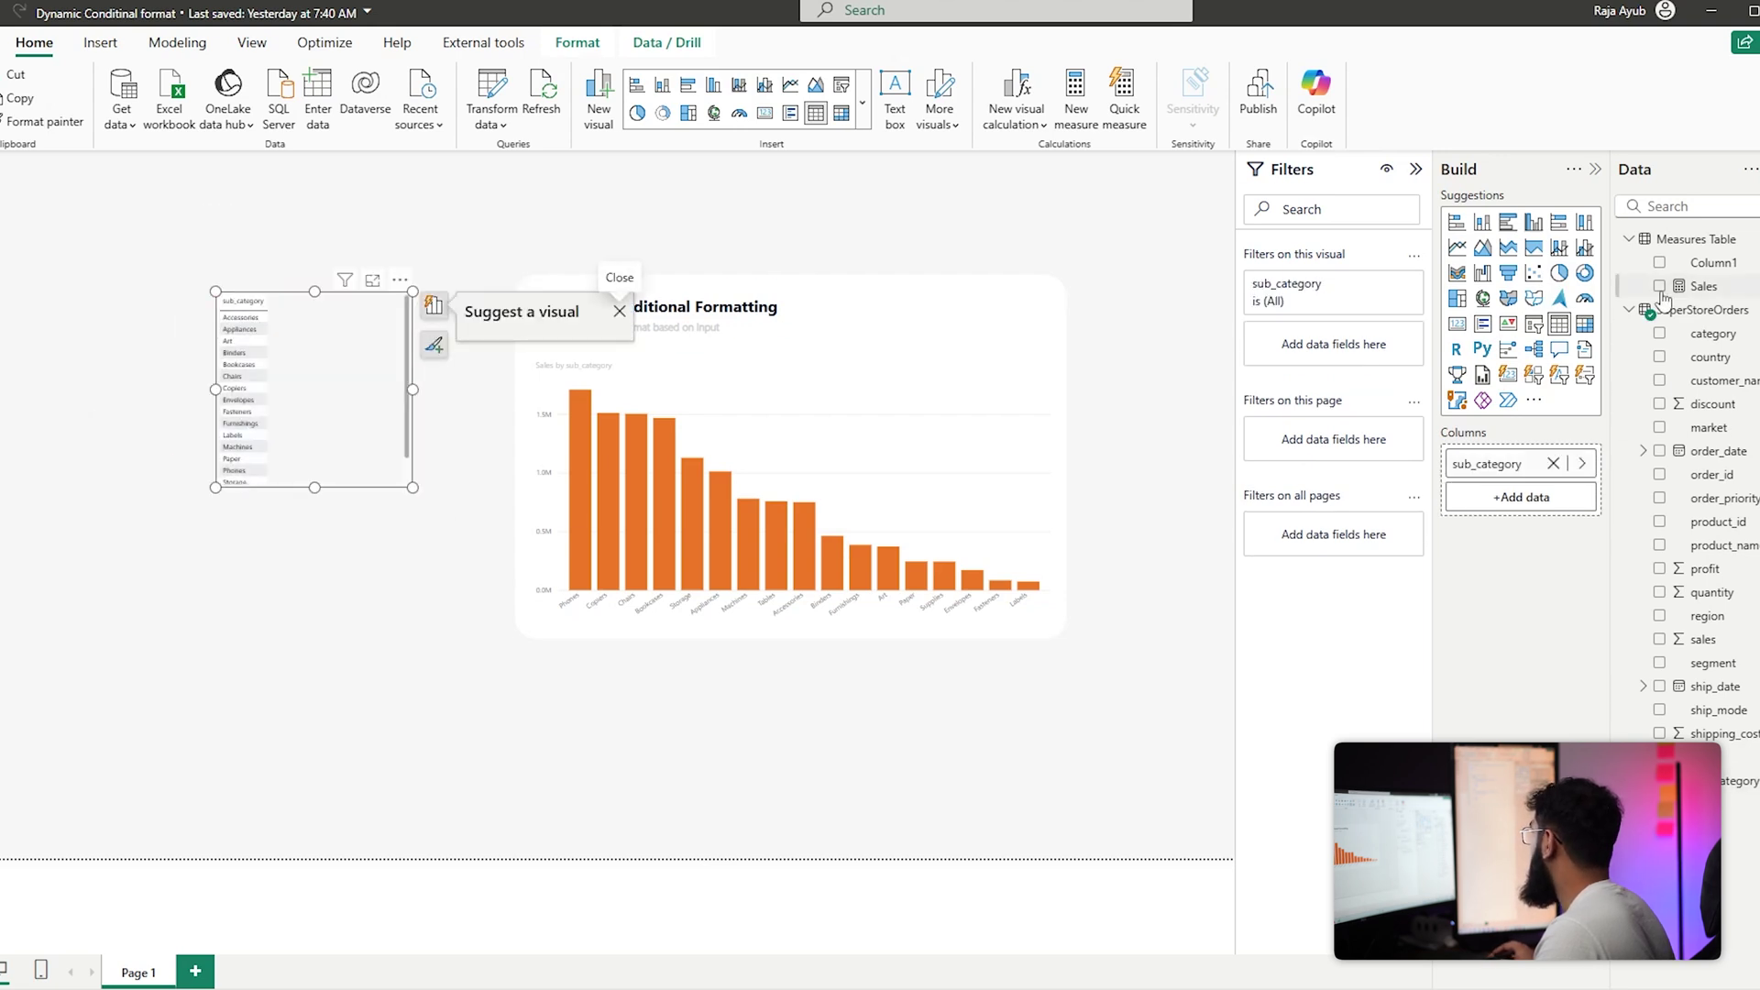
pyautogui.click(433, 305)
pyautogui.moveTo(413, 487); pyautogui.dragTo(446, 589)
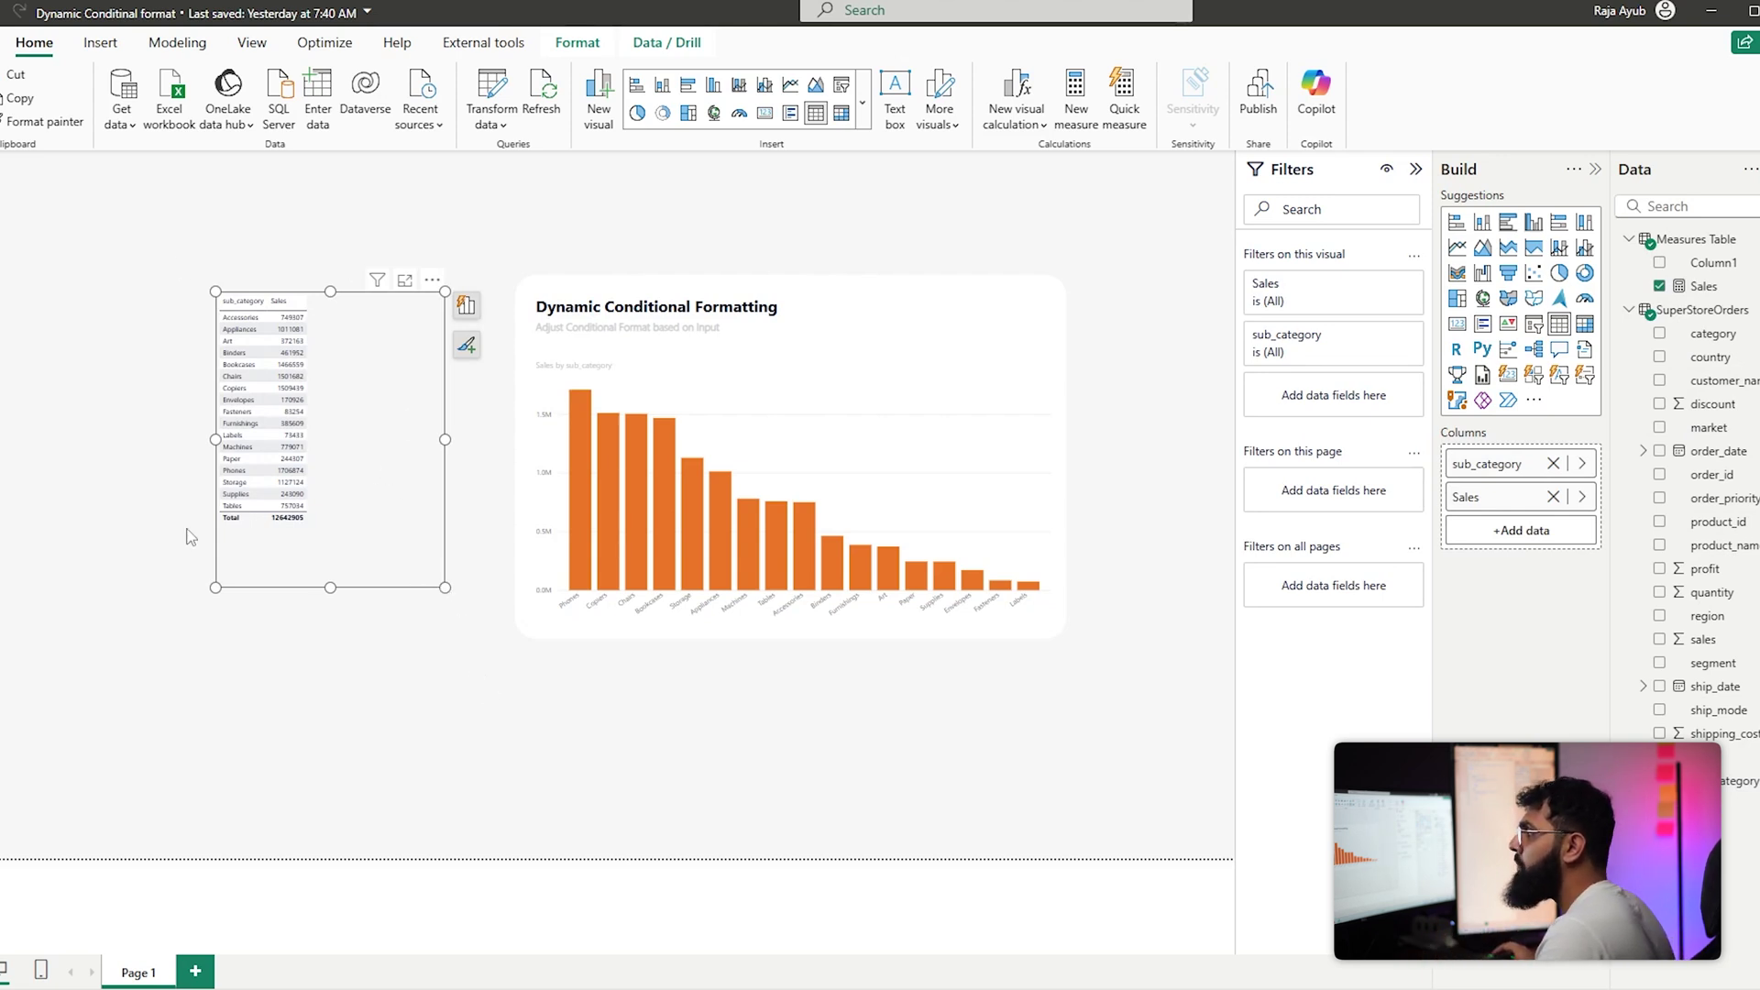
pyautogui.click(277, 302)
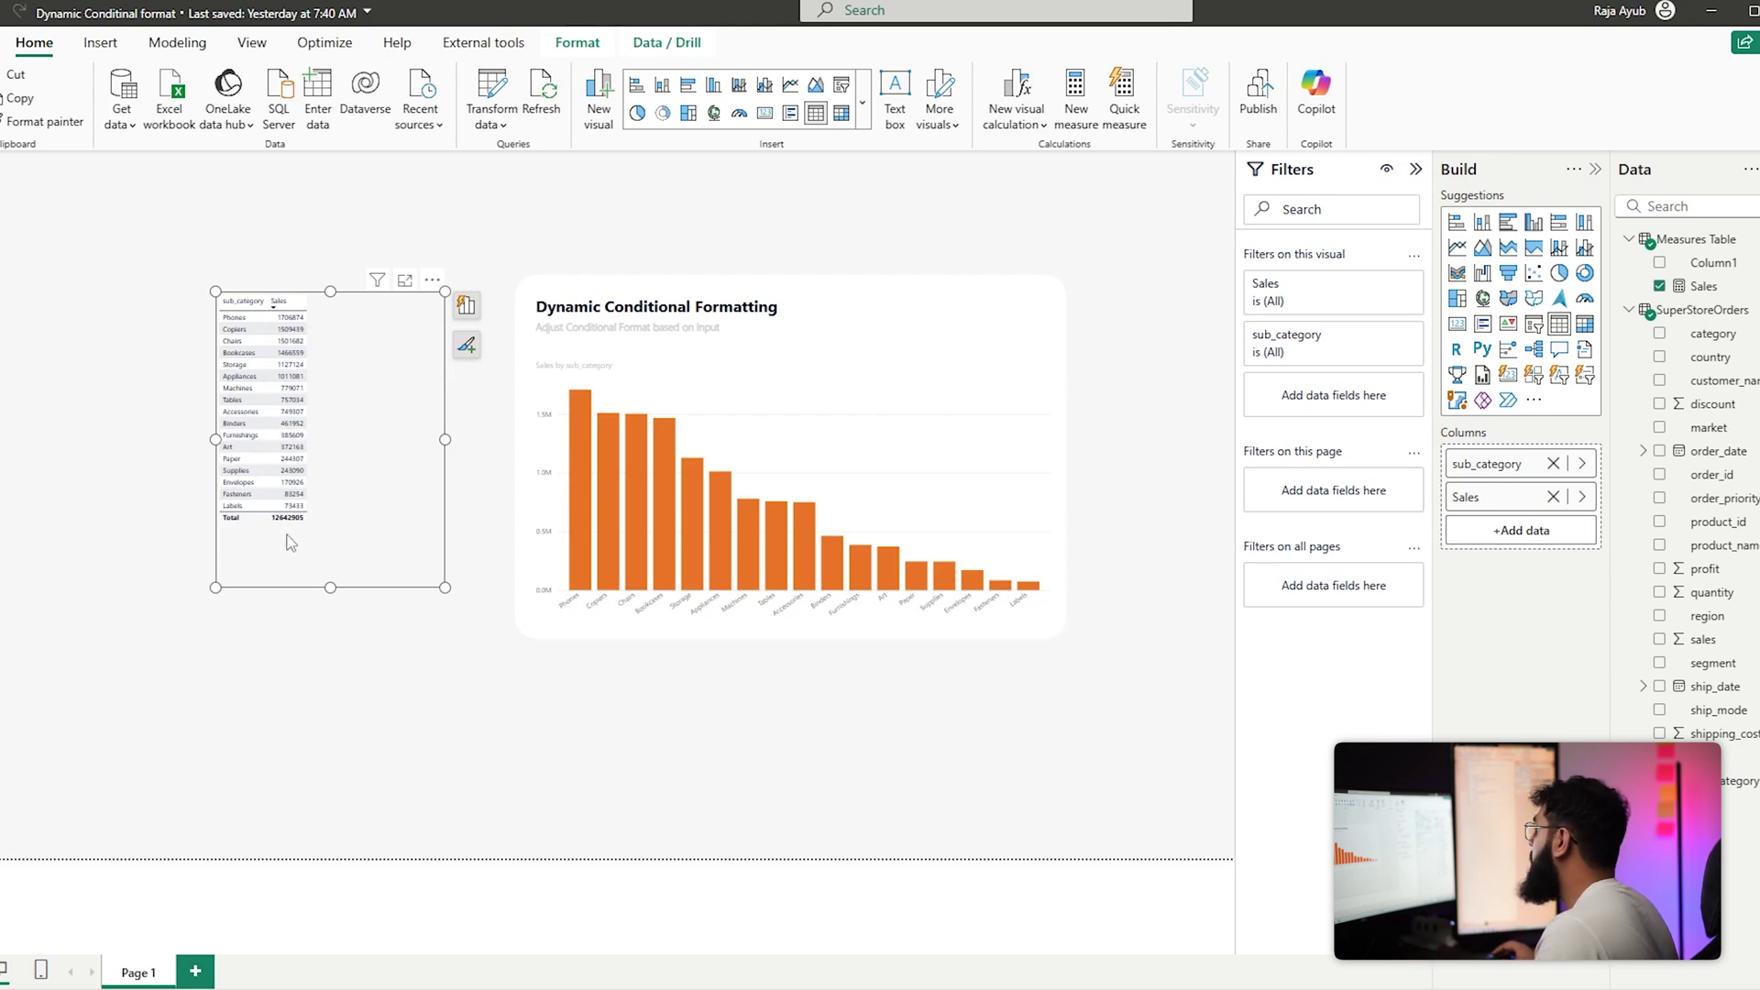
# Start a Sales Rank measure in Measures Table using RANKX over ALL(SuperStoreOrders[sub_category])
pyautogui.click(1703, 239)
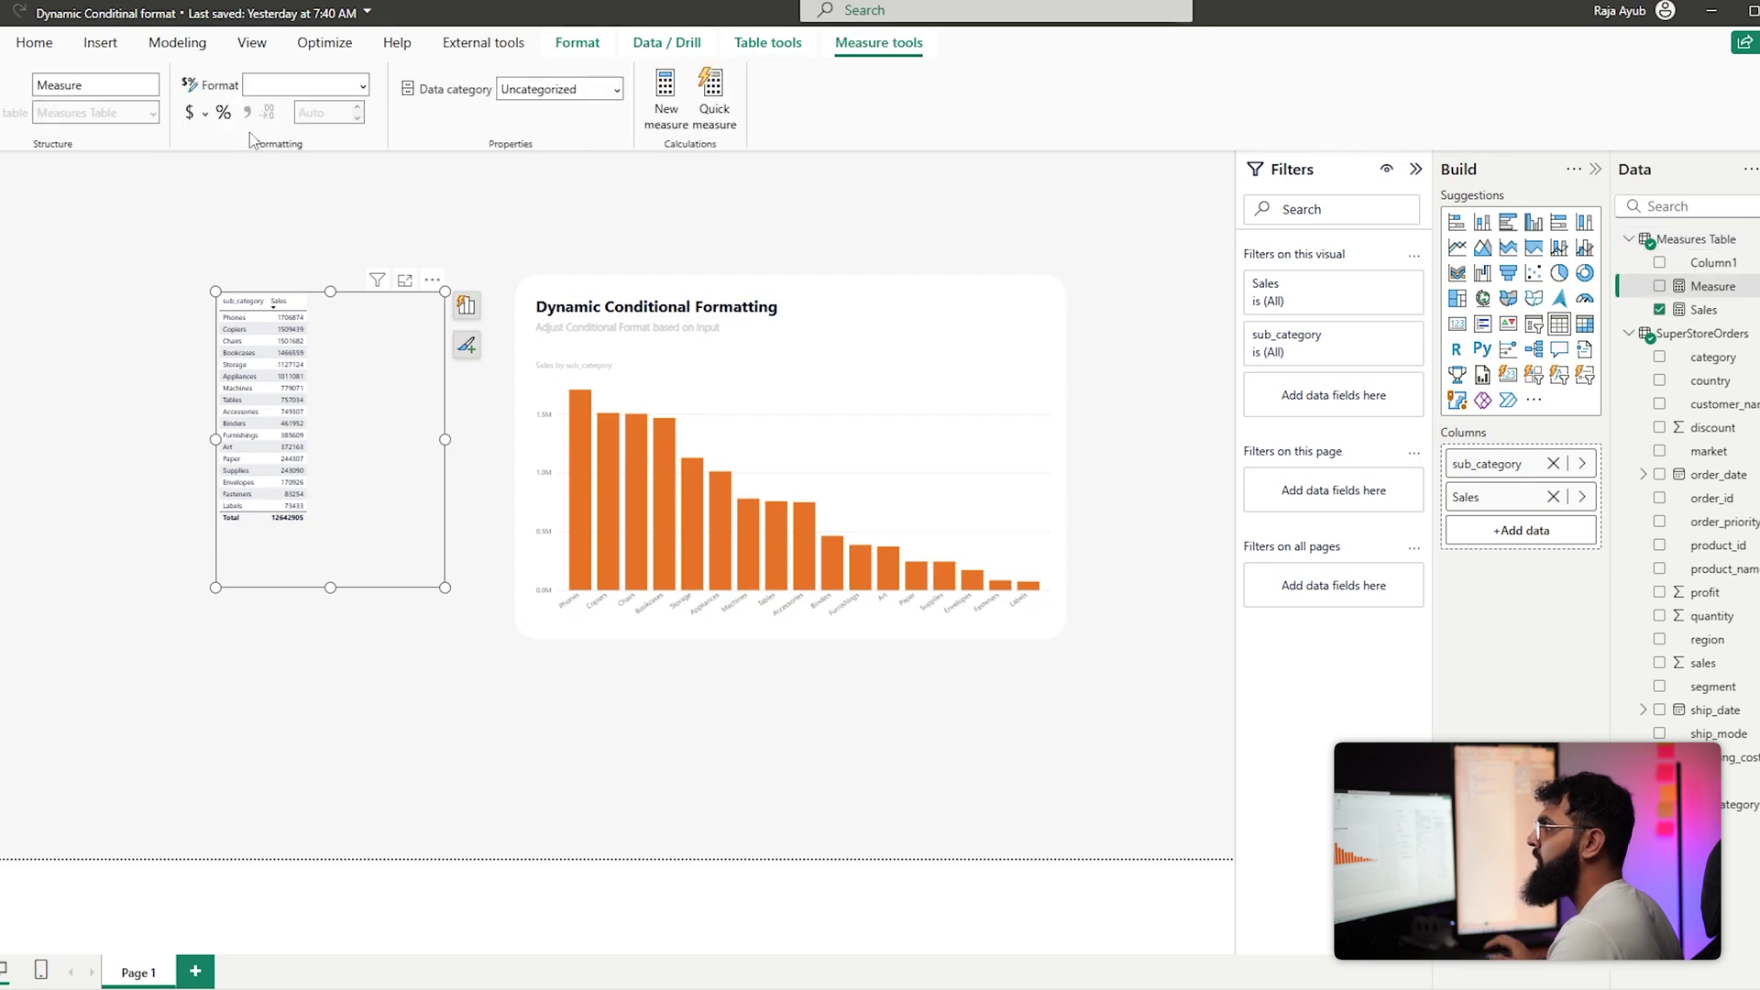
pyautogui.write('Sales Rank =')
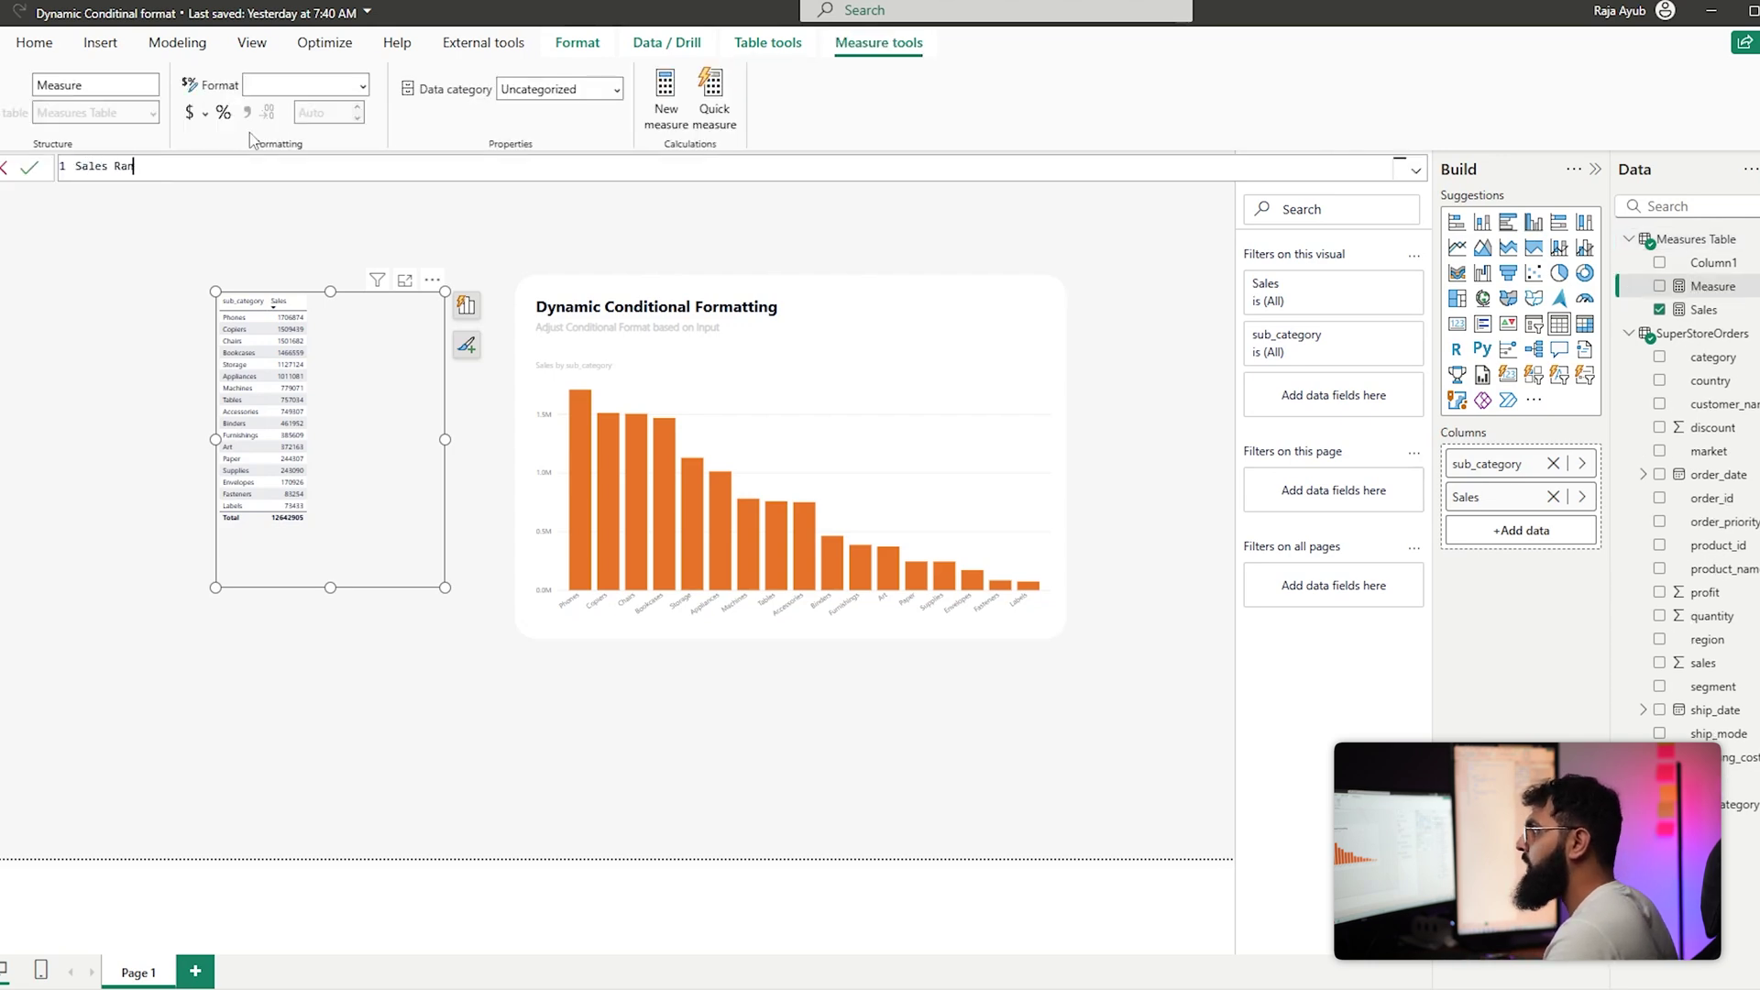
pyautogui.hotkey('shift', 'Return')
pyautogui.hotkey('shift', 'Return')
pyautogui.write('RANKX(')
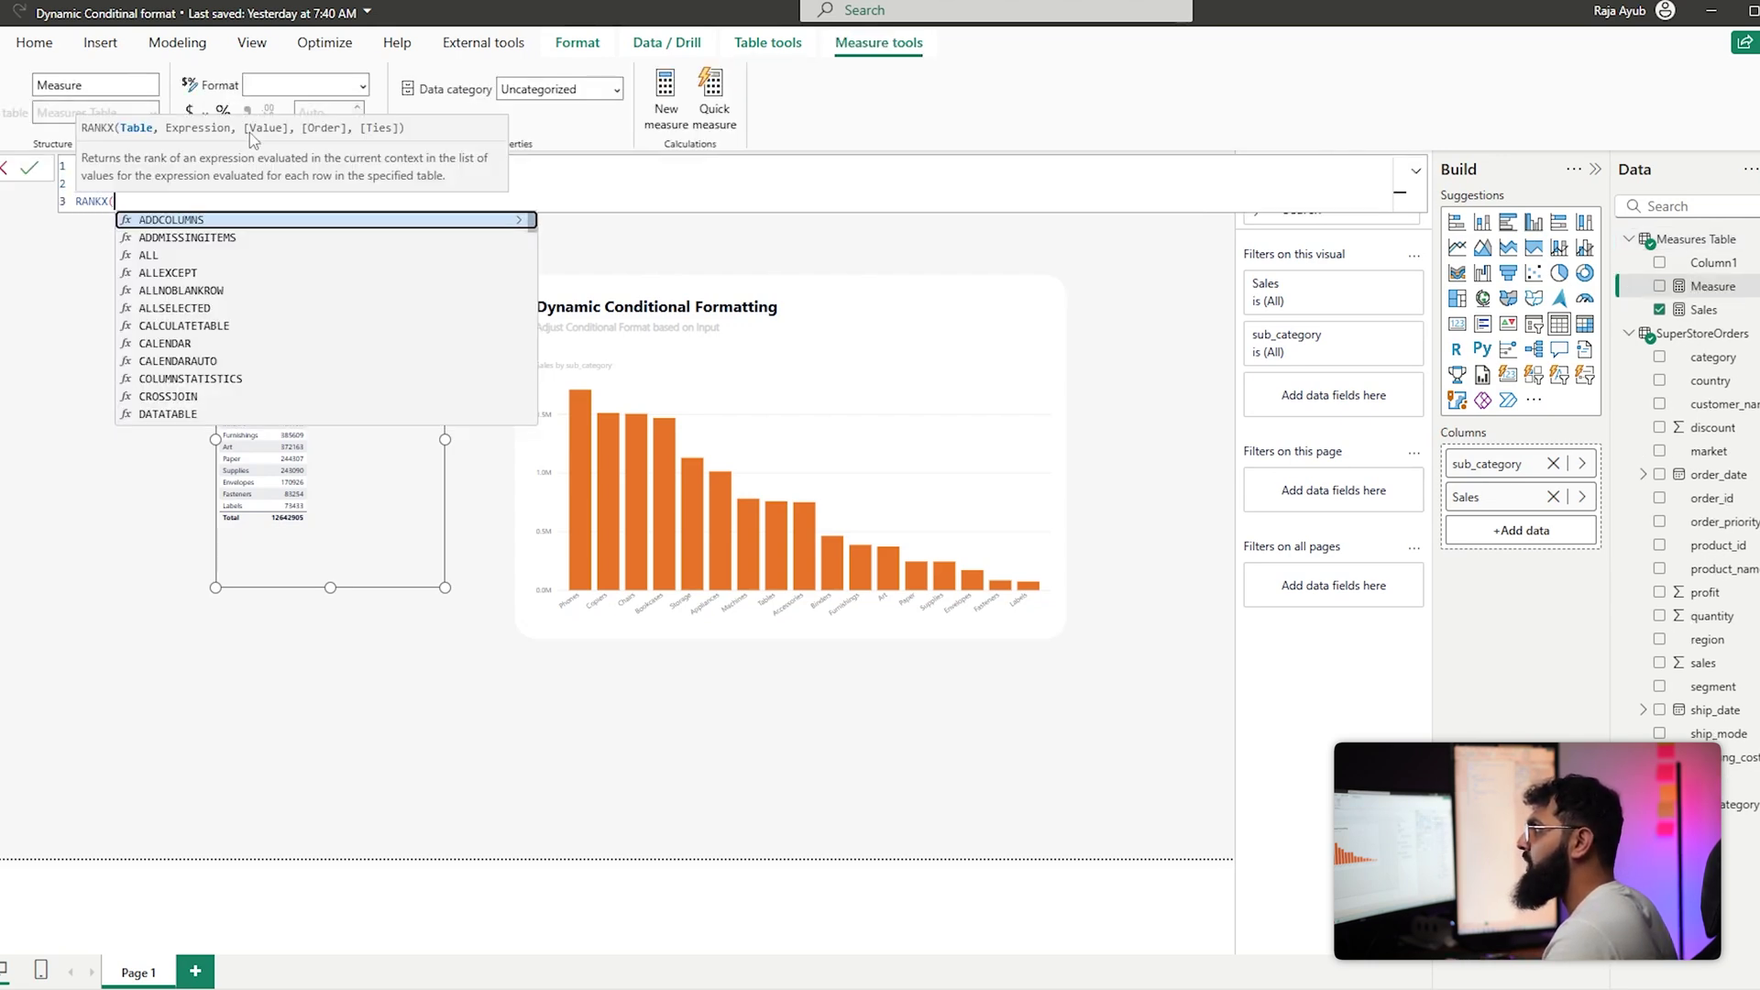
pyautogui.hotkey('shift', 'Return')
pyautogui.write('ALL(sub')
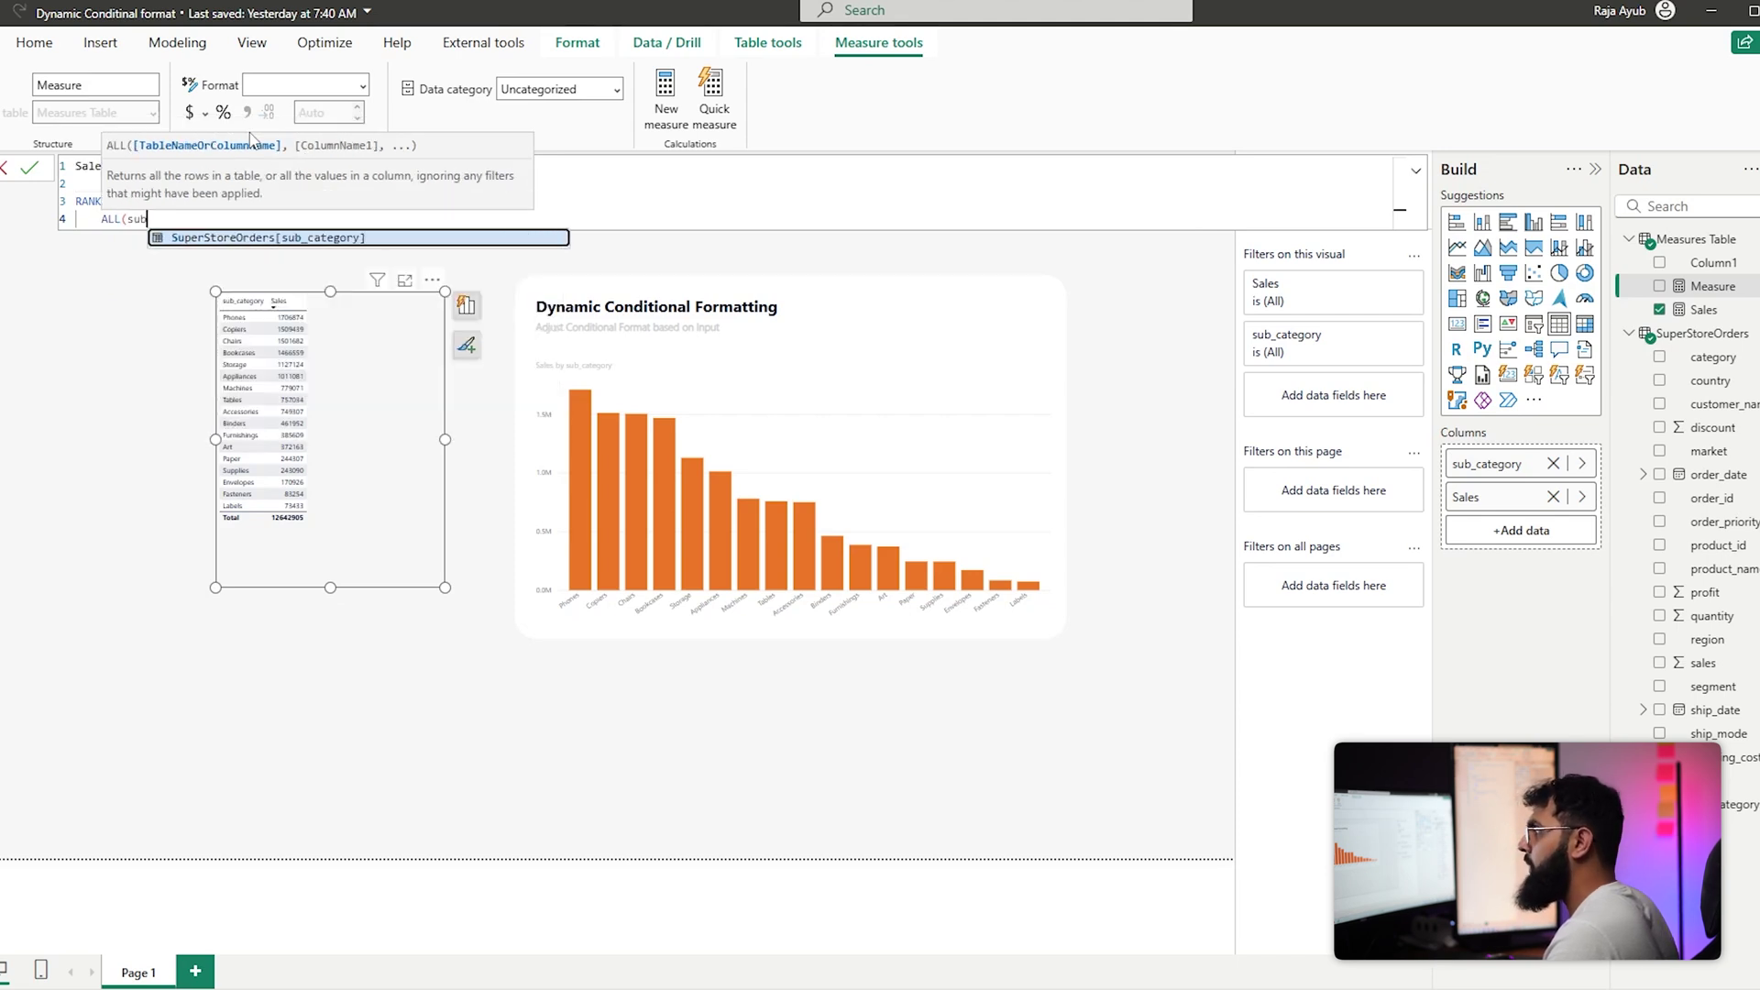
pyautogui.press('Tab')
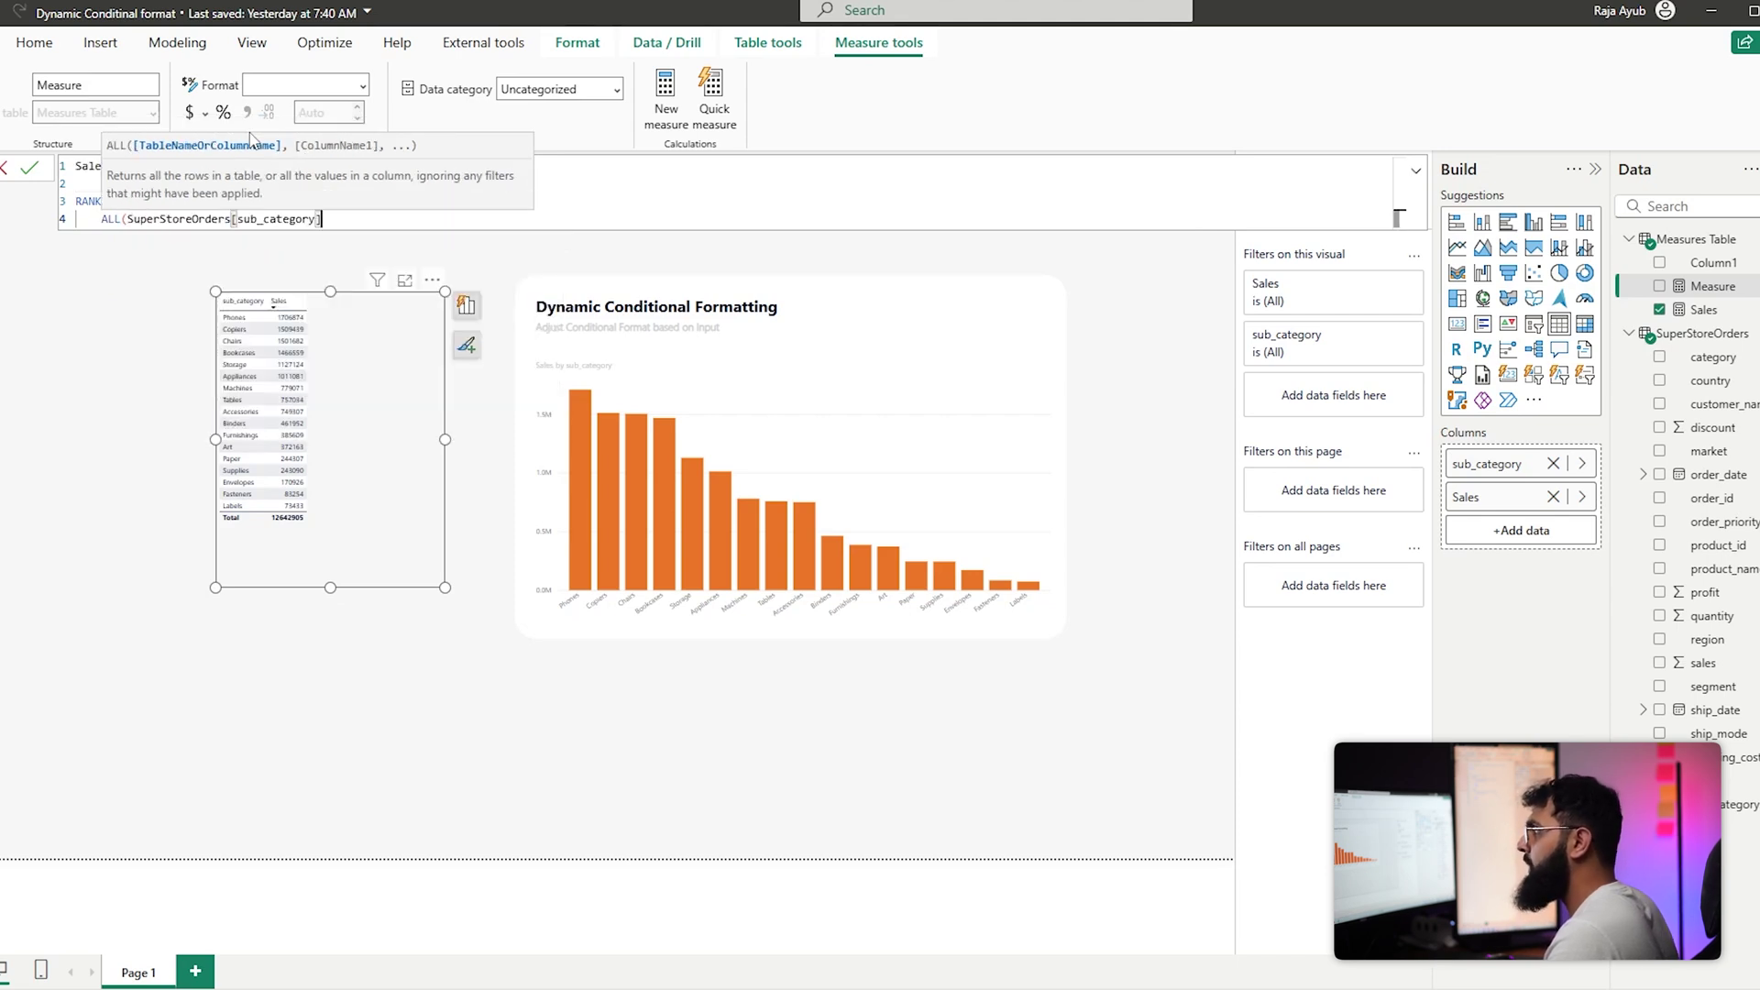
pyautogui.write('),')
pyautogui.hotkey('shift', 'Return')
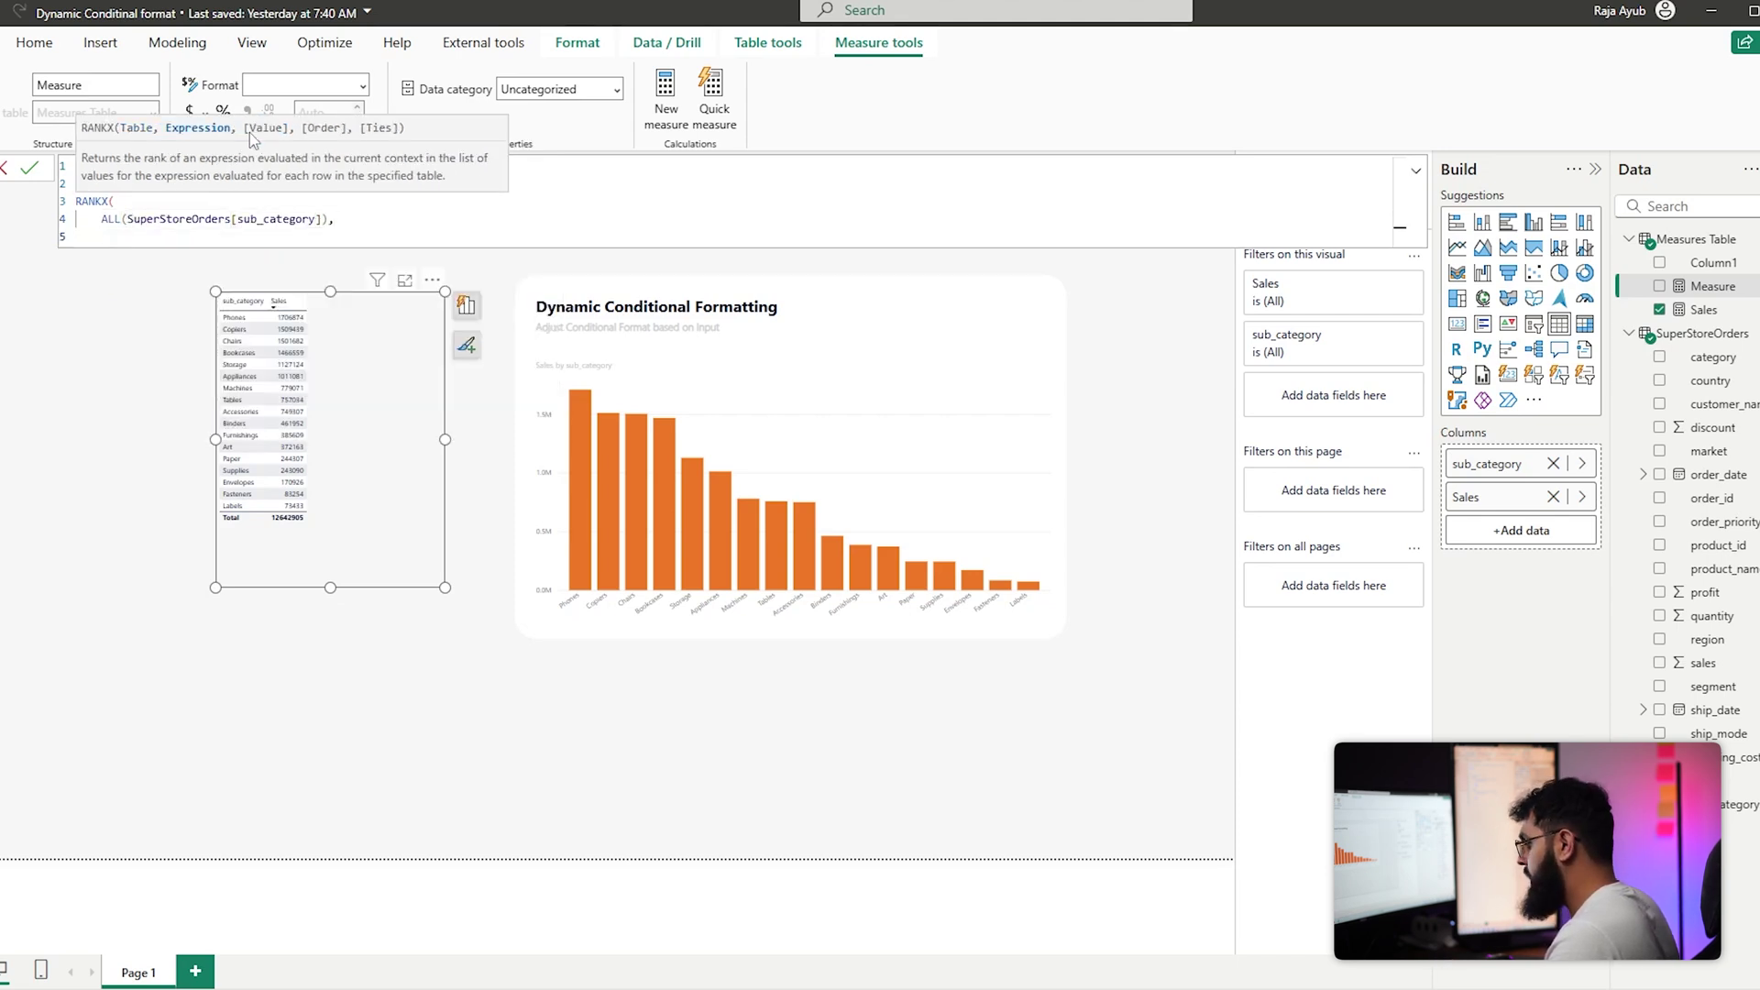
# Complete the Sales Rank measure with [Sales] as expression, a blank value, DESC order and Dense ties, and add it to the table visual
pyautogui.write('[S')
pyautogui.press('Tab')
pyautogui.write(',')
pyautogui.hotkey('shift', 'Return')
pyautogui.write(',')
pyautogui.hotkey('shift', 'Return')
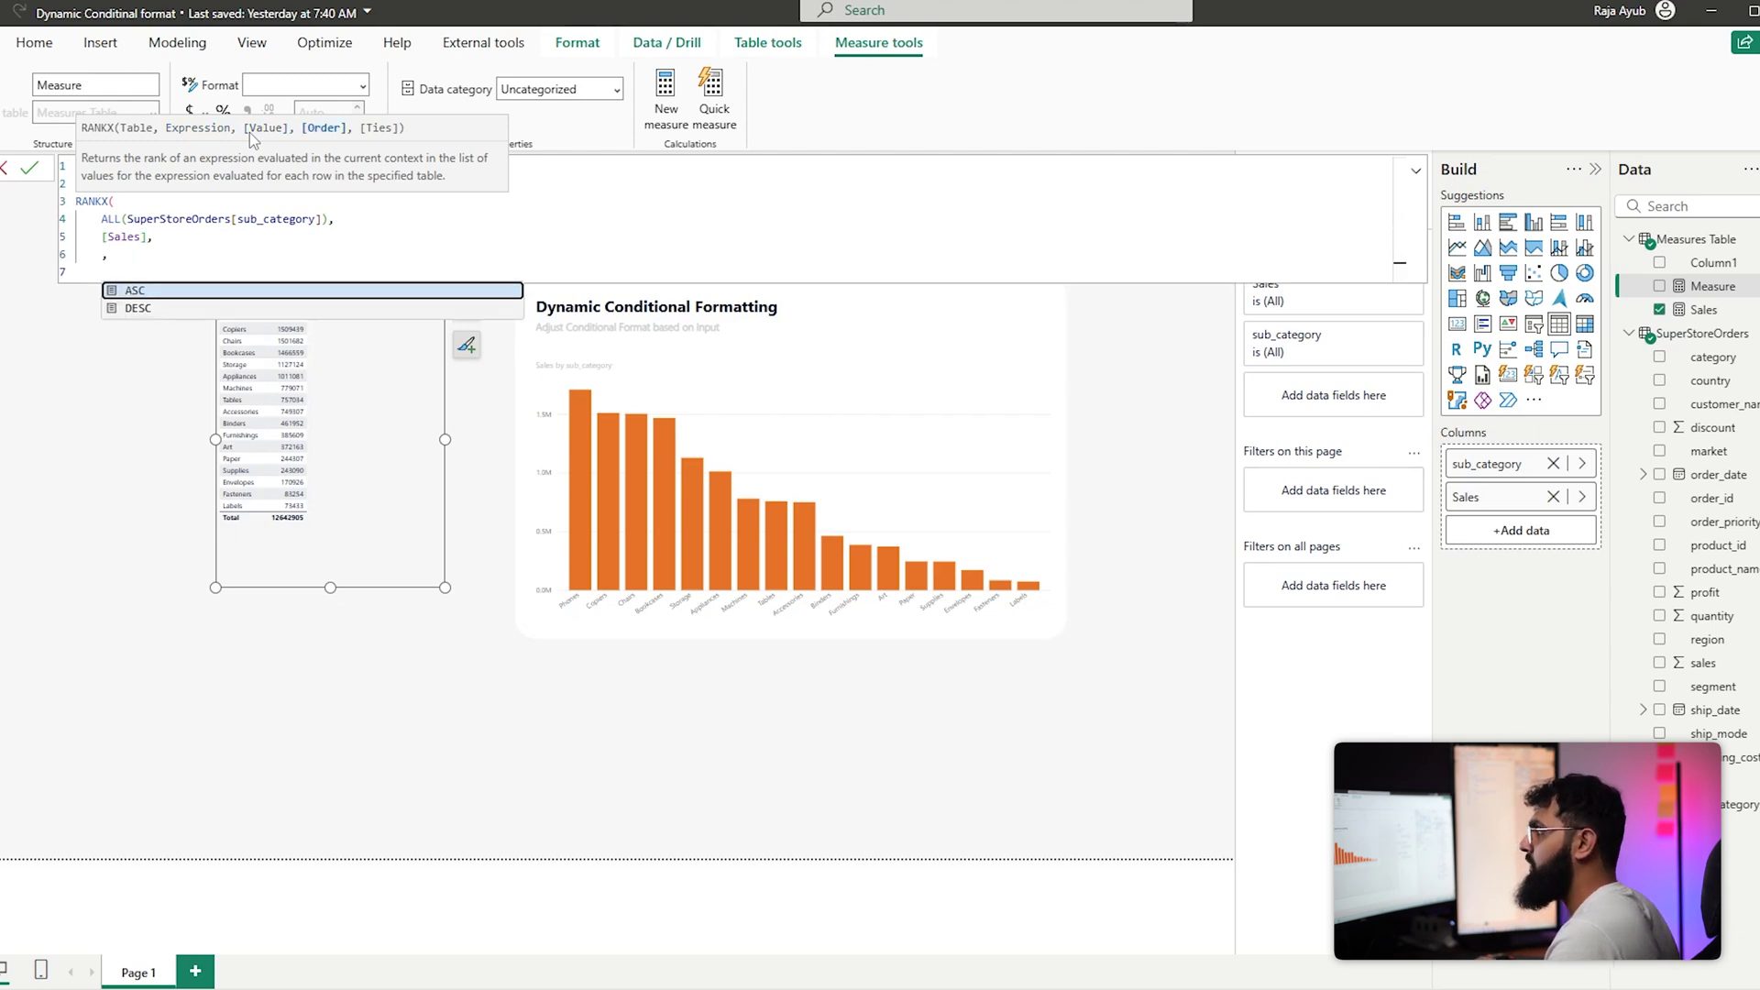
pyautogui.press('Down')
pyautogui.press('Tab')
pyautogui.write(',')
pyautogui.hotkey('shift', 'Return')
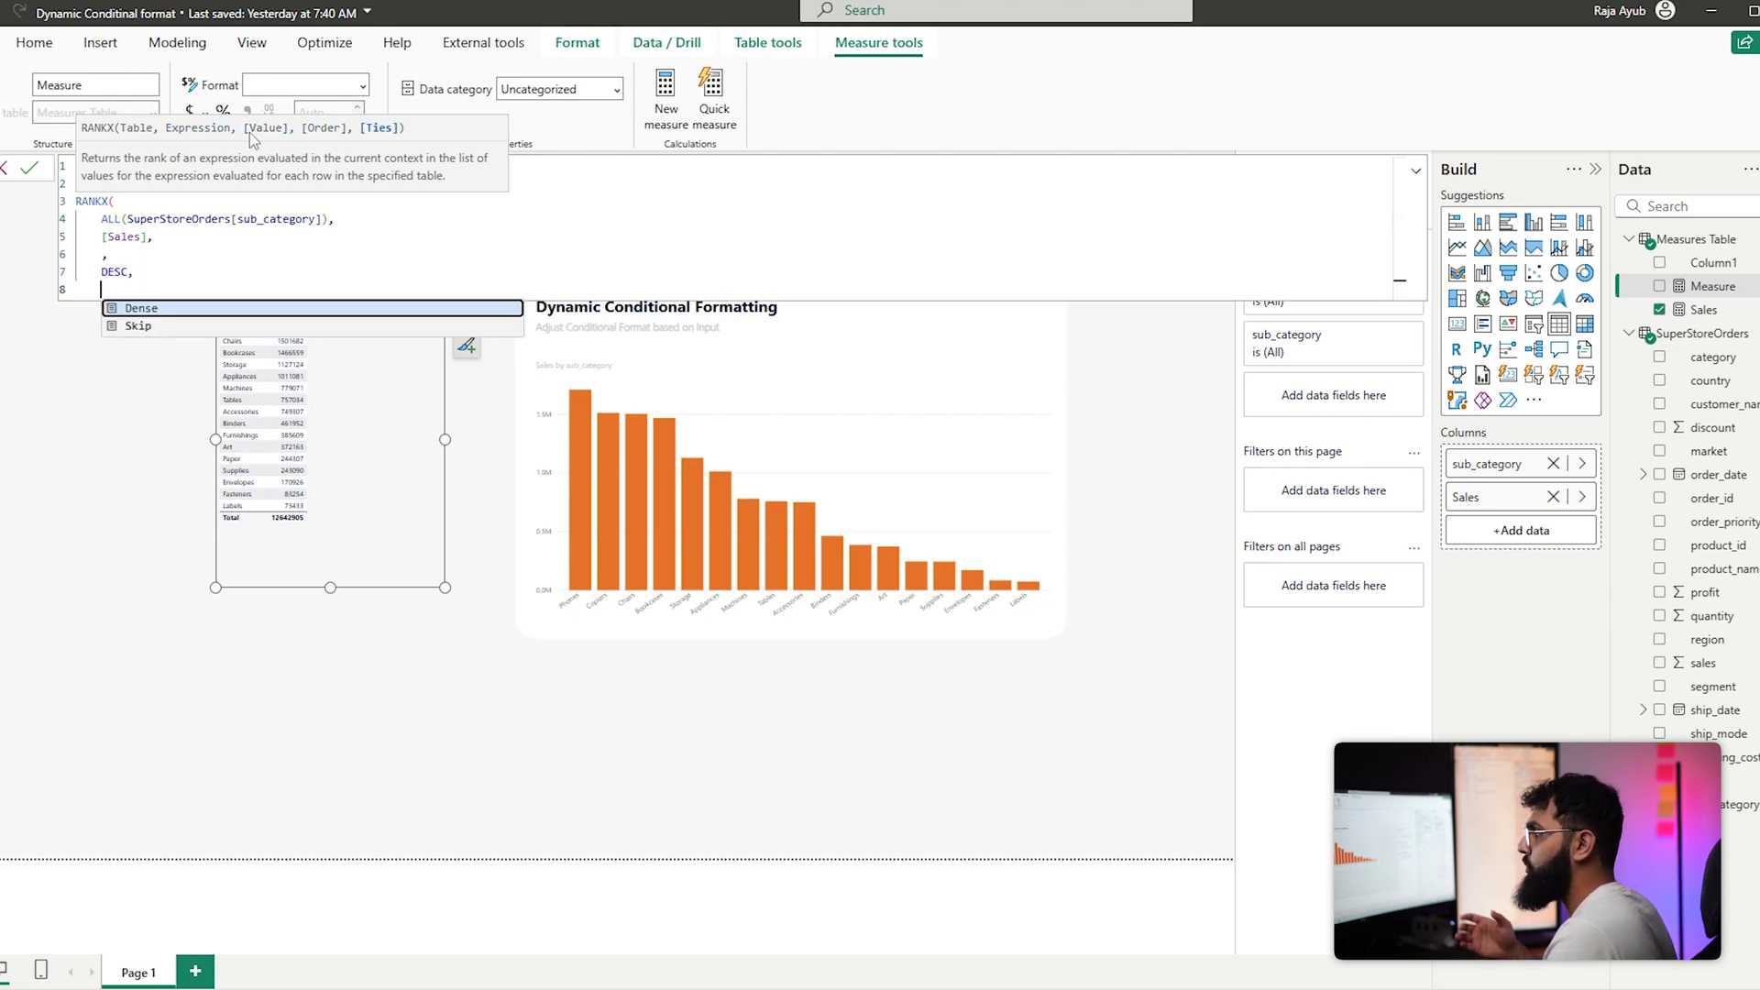
pyautogui.press('Tab')
pyautogui.write(')')
pyautogui.press('Return')
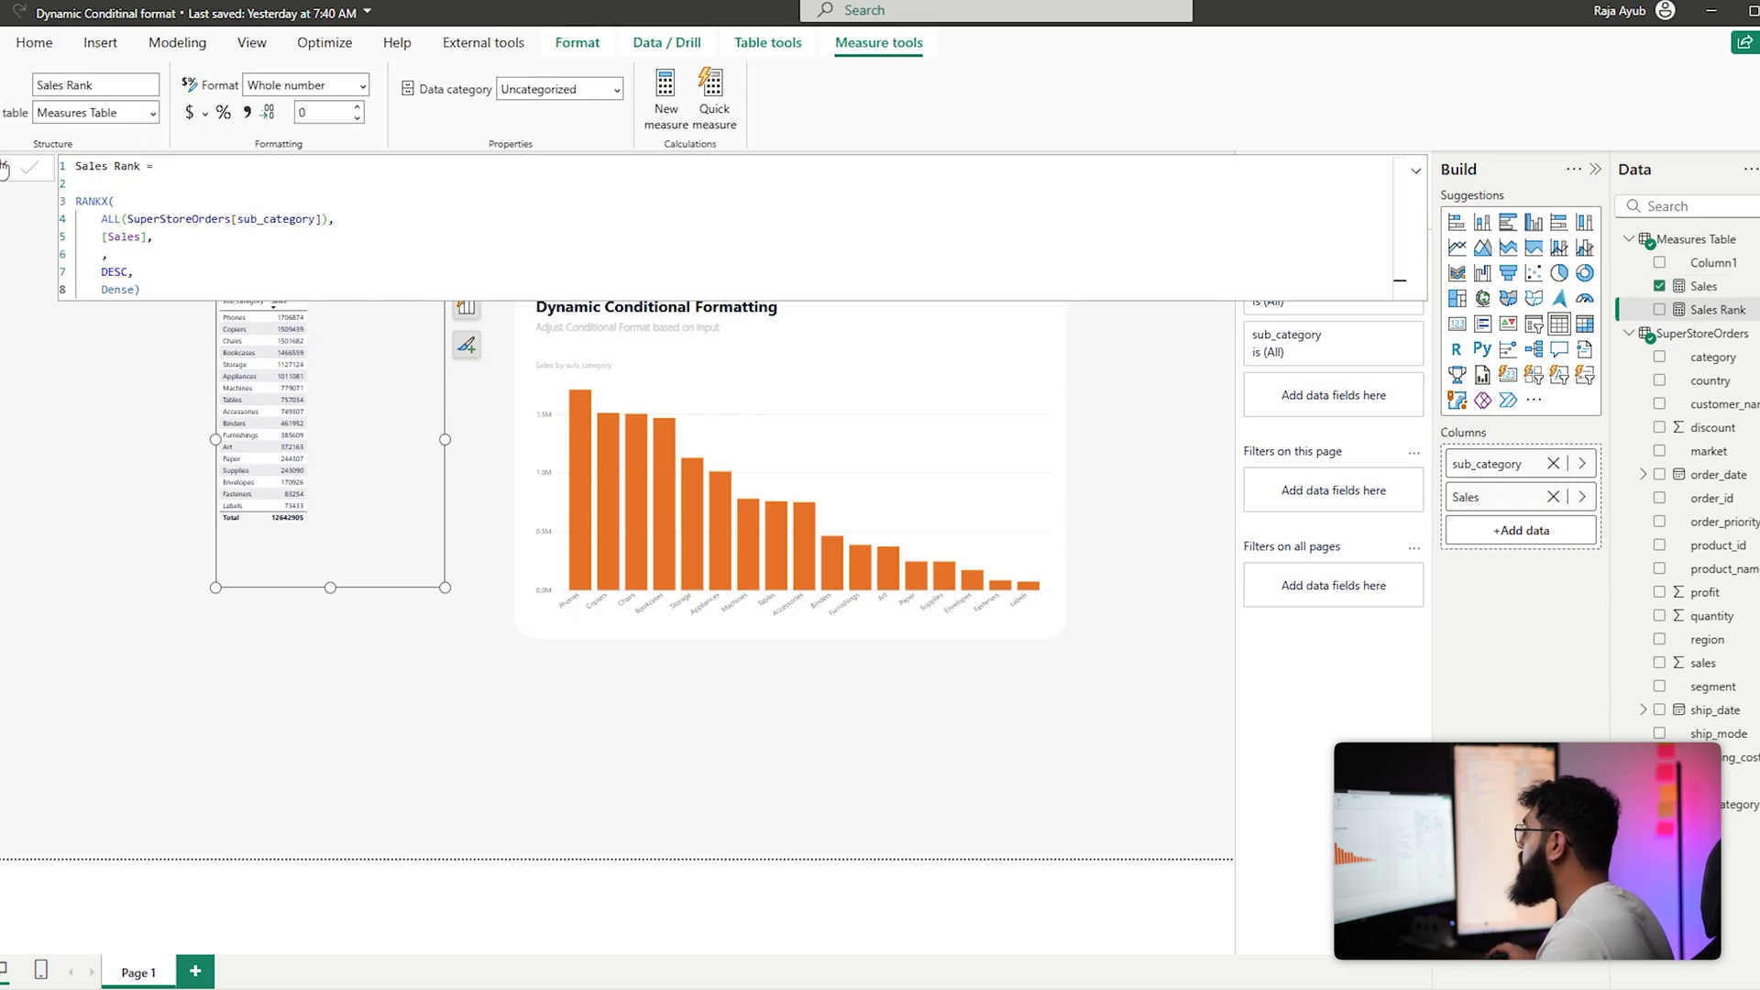
pyautogui.click(1659, 309)
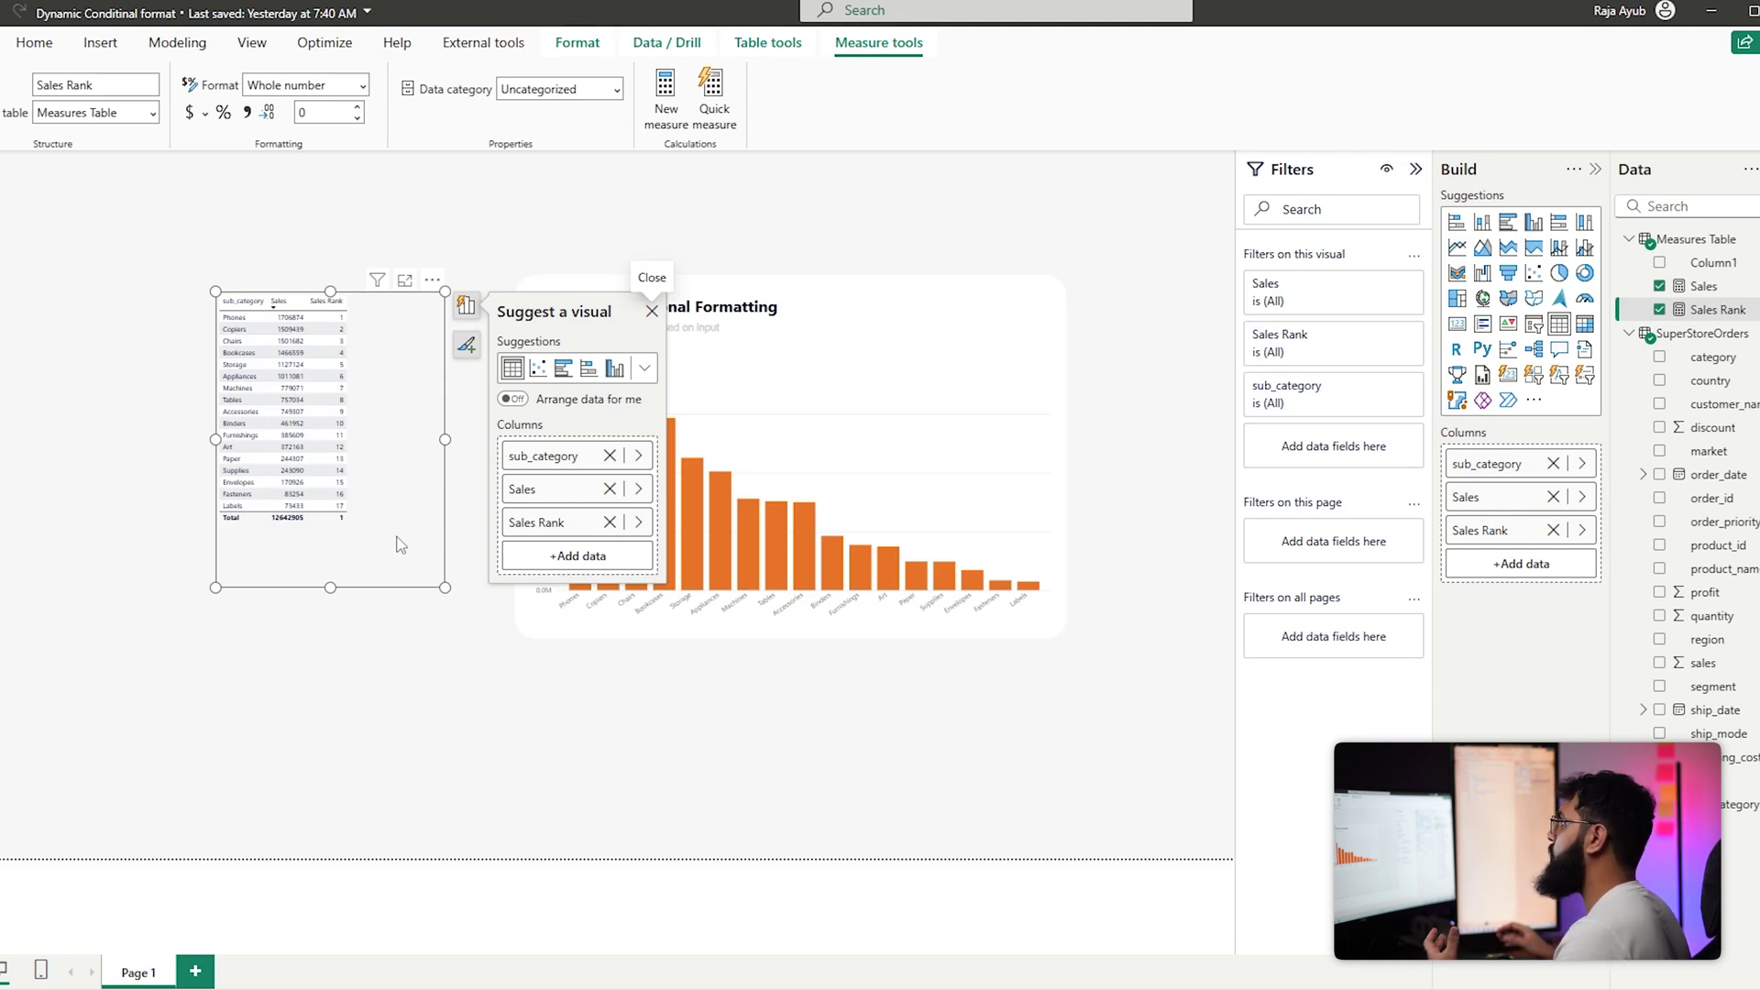
# Begin a manually entered data table and name it Top/Bottom
pyautogui.click(35, 46)
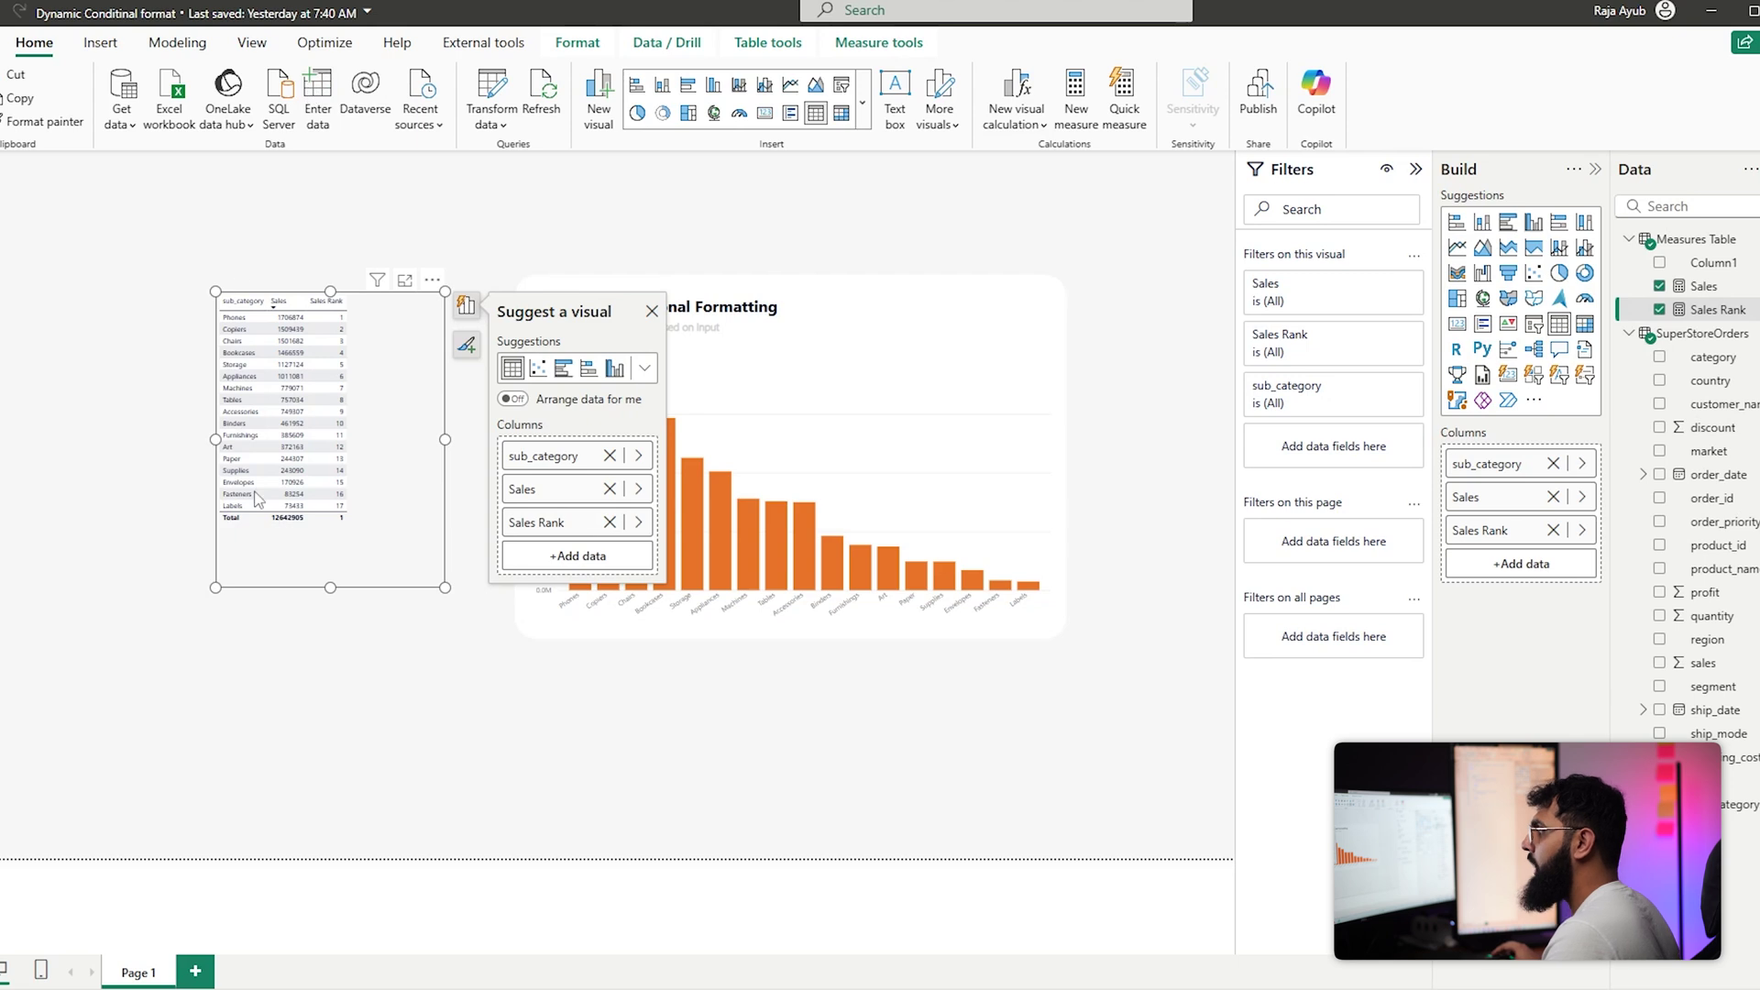
pyautogui.doubleClick(581, 759)
pyautogui.press('BackSpace')
pyautogui.write('Top/Bottom')
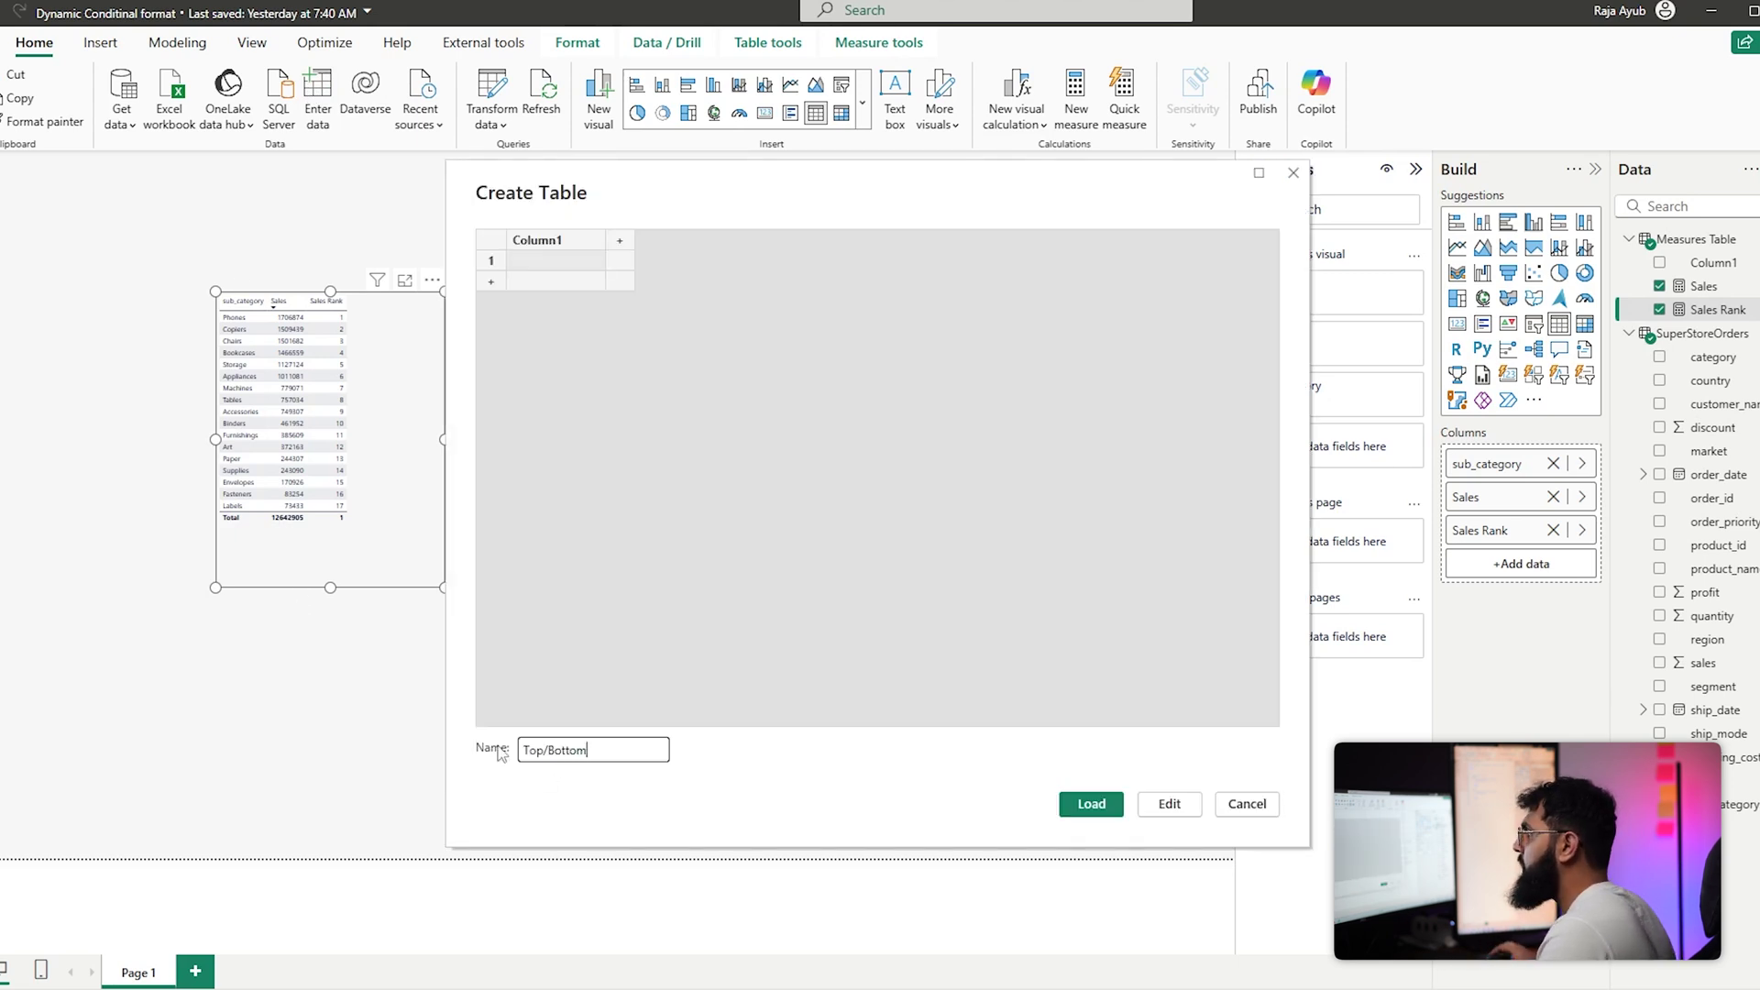
# Fill the new table's column with the rows Top and Bottom, and rename the column Selection
pyautogui.click(529, 265)
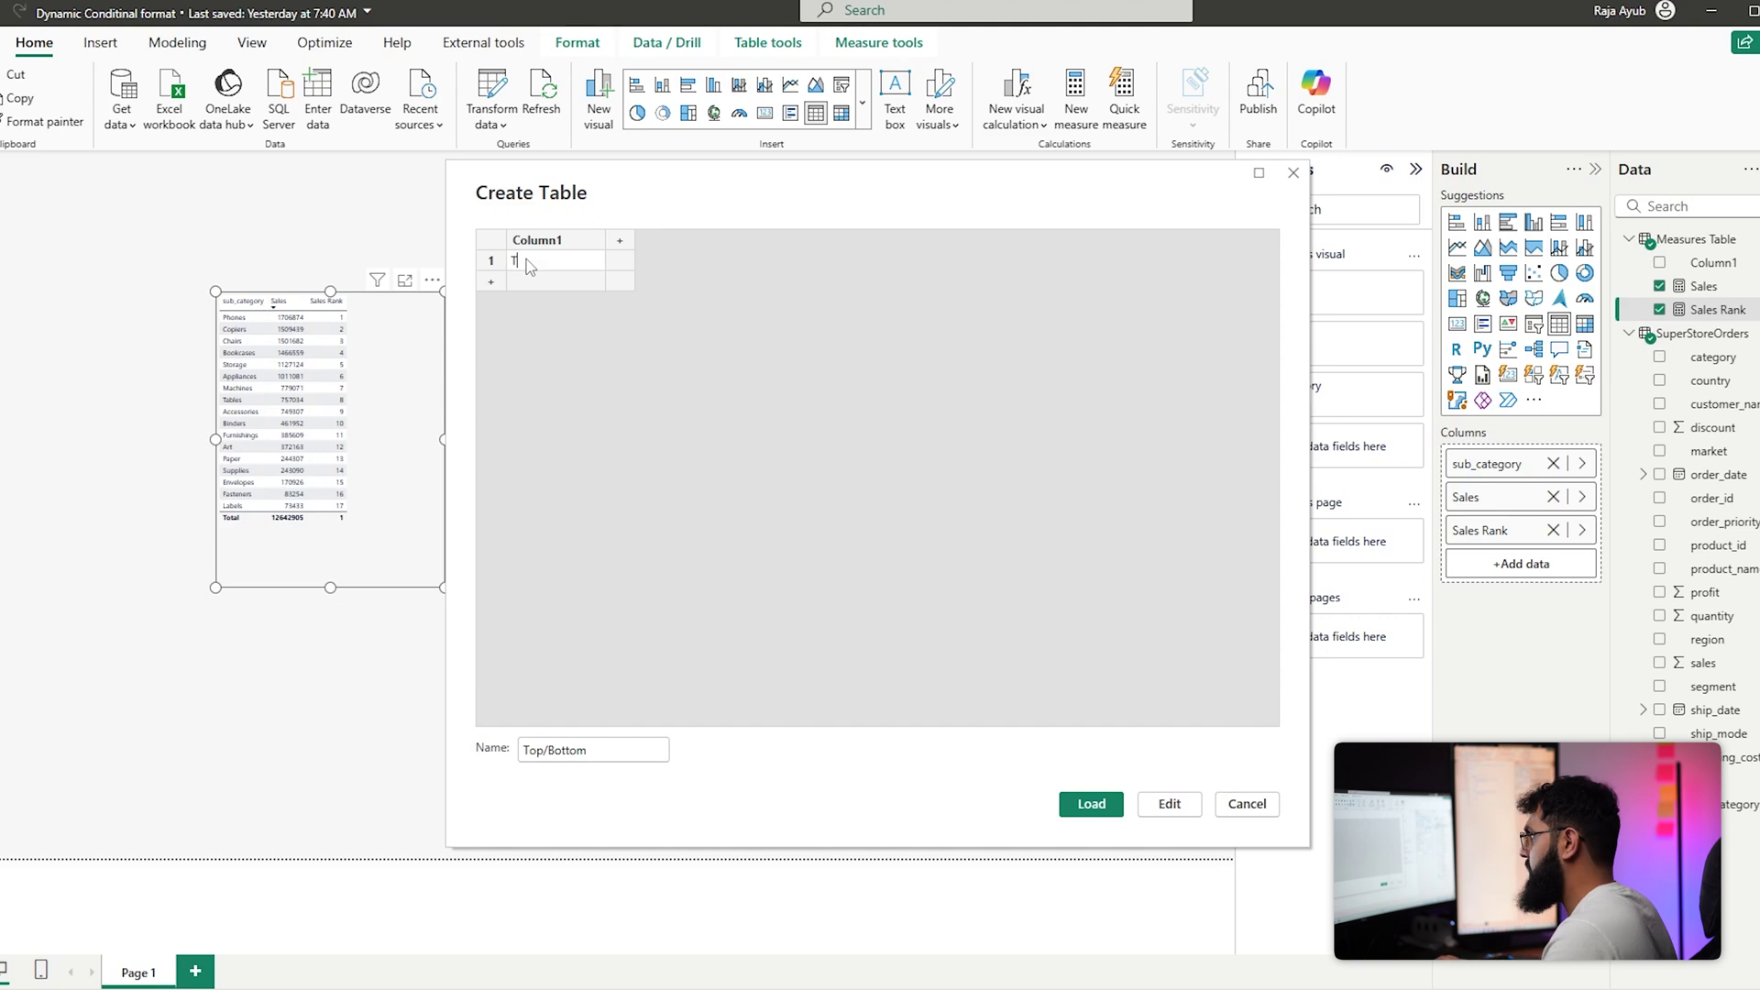
pyautogui.click(555, 290)
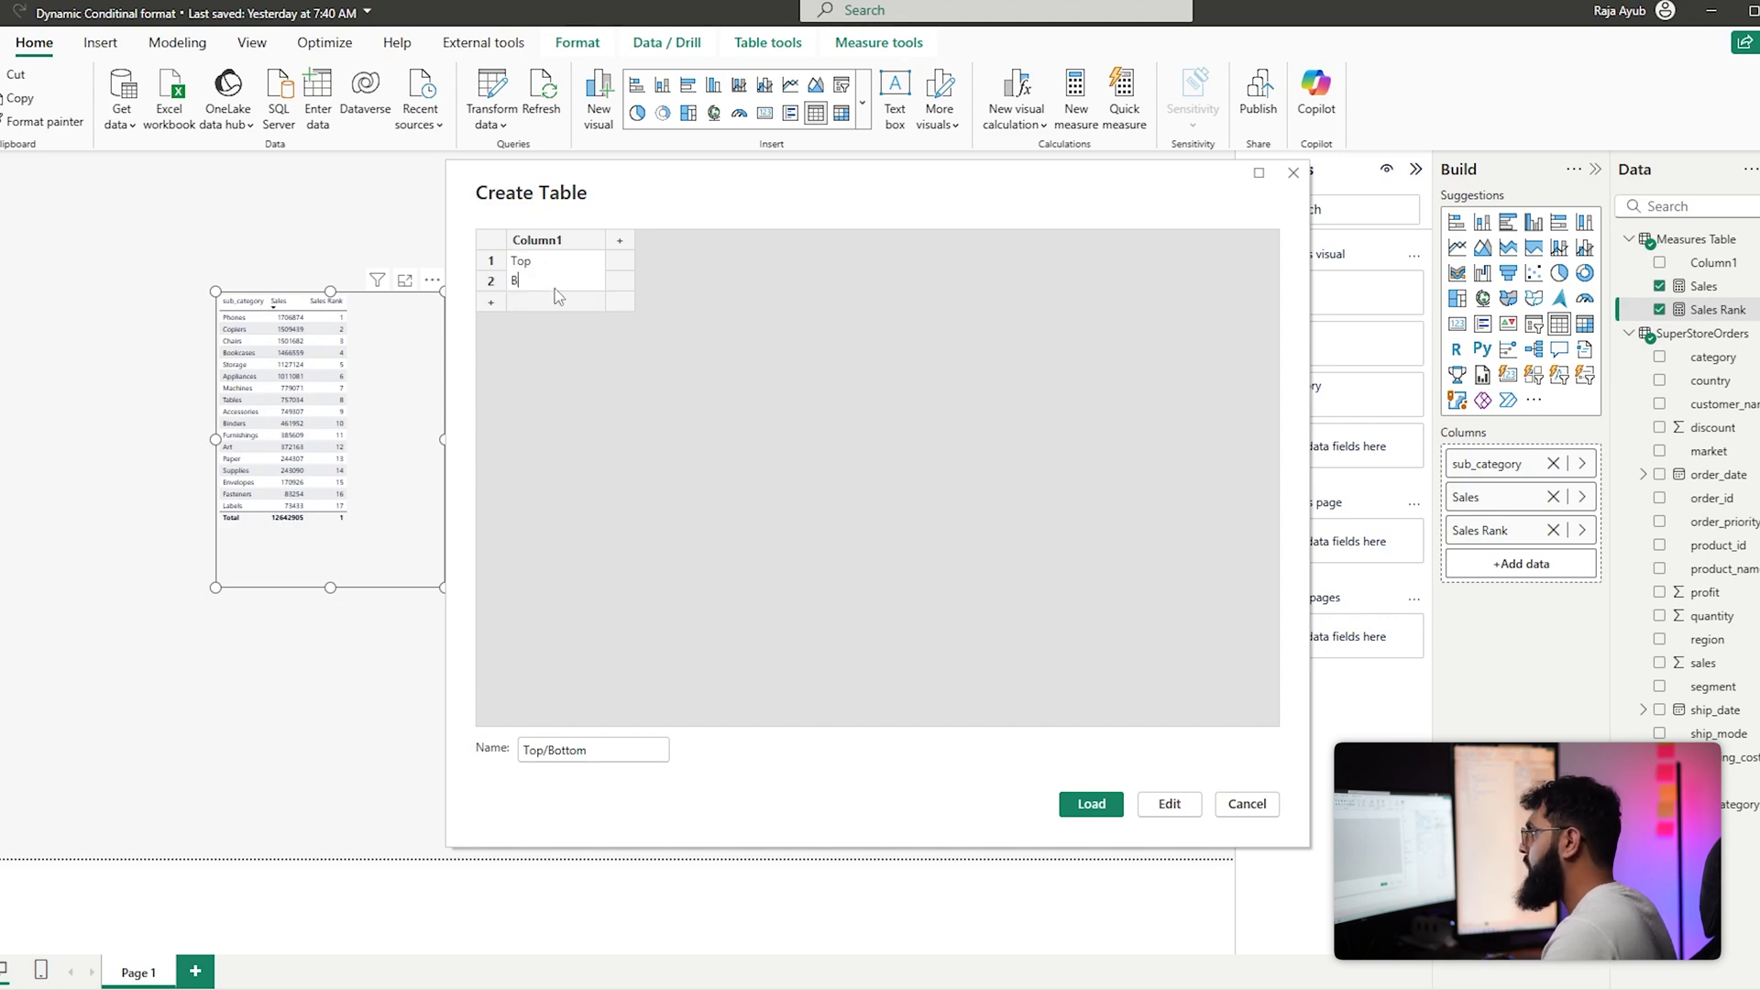
pyautogui.click(585, 360)
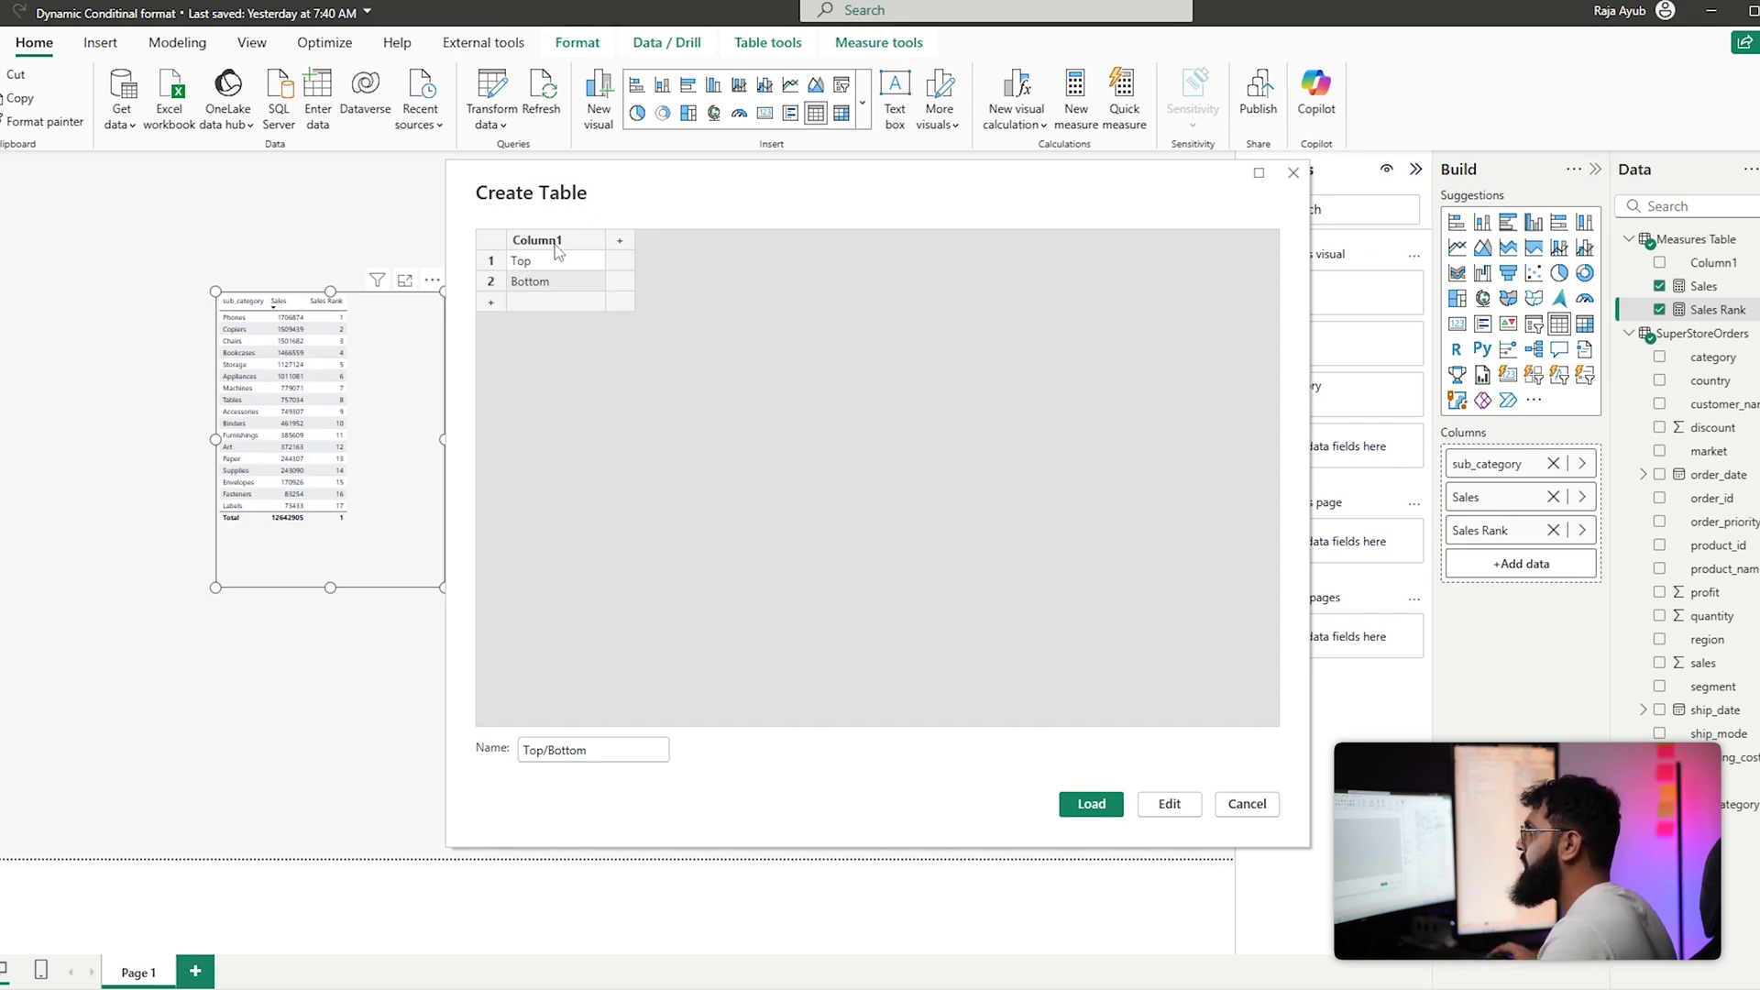
pyautogui.doubleClick(557, 246)
pyautogui.write('Selection')
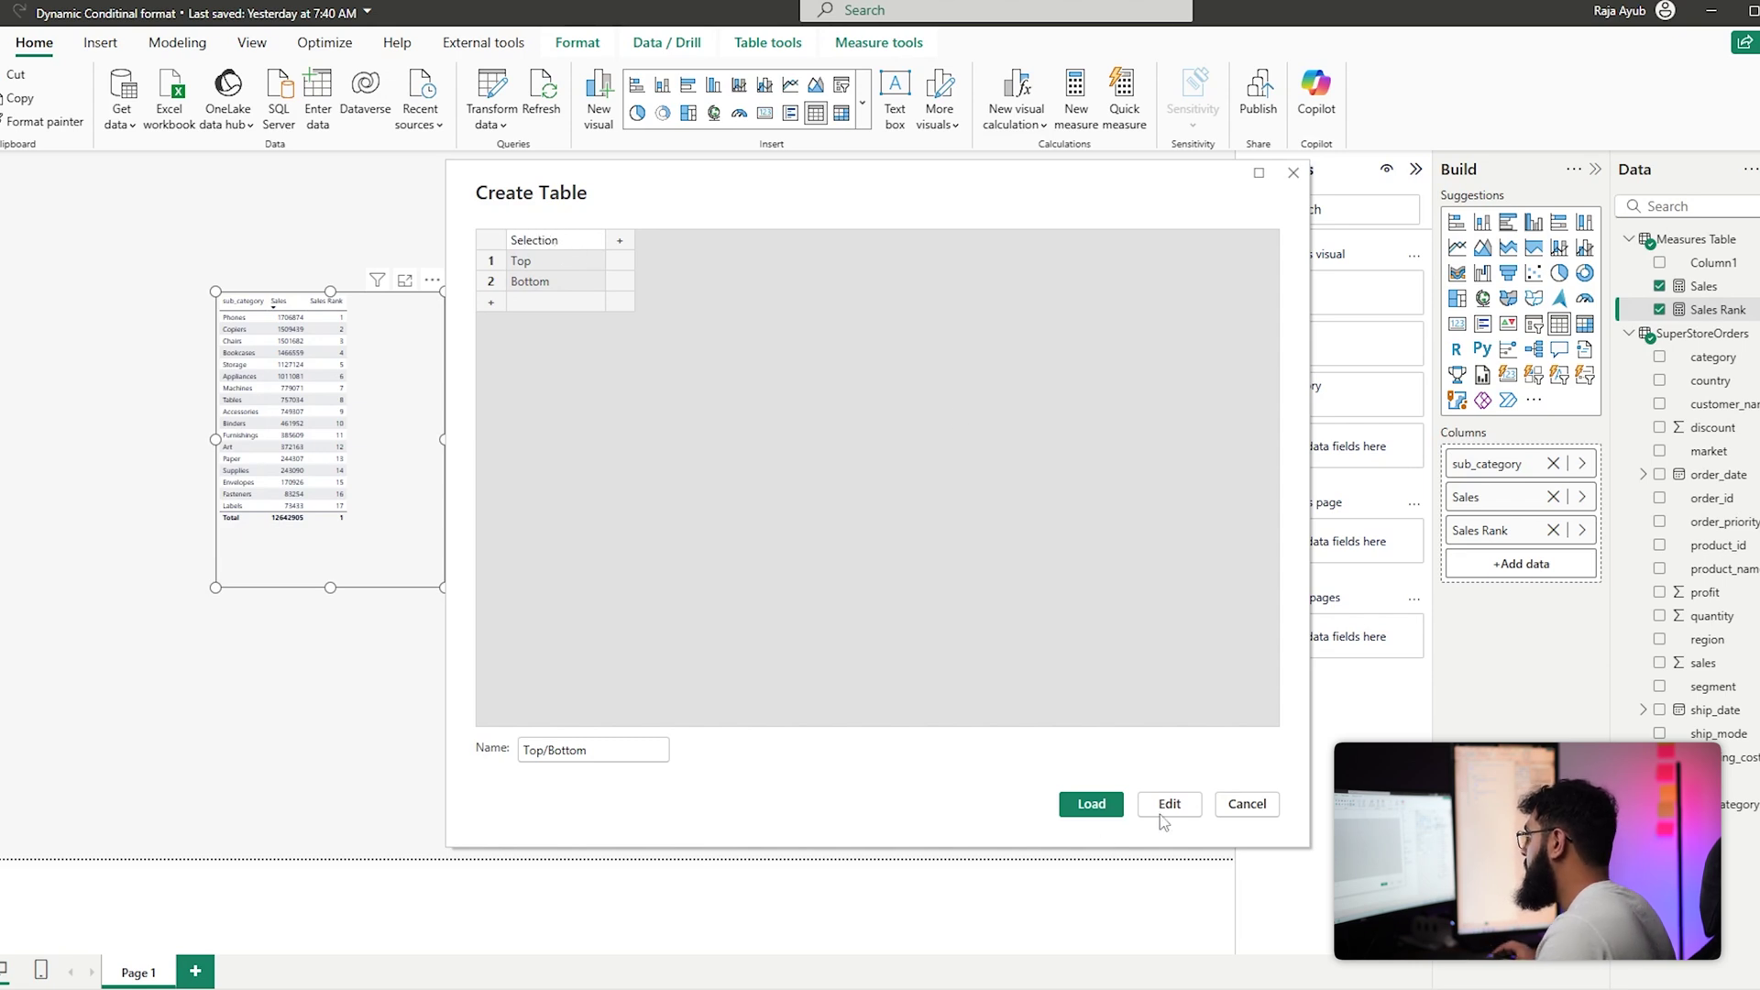
# Load the Top/Bottom table and place a slicer on its Selection field beside the table visual, with Bottom selected
pyautogui.click(1097, 805)
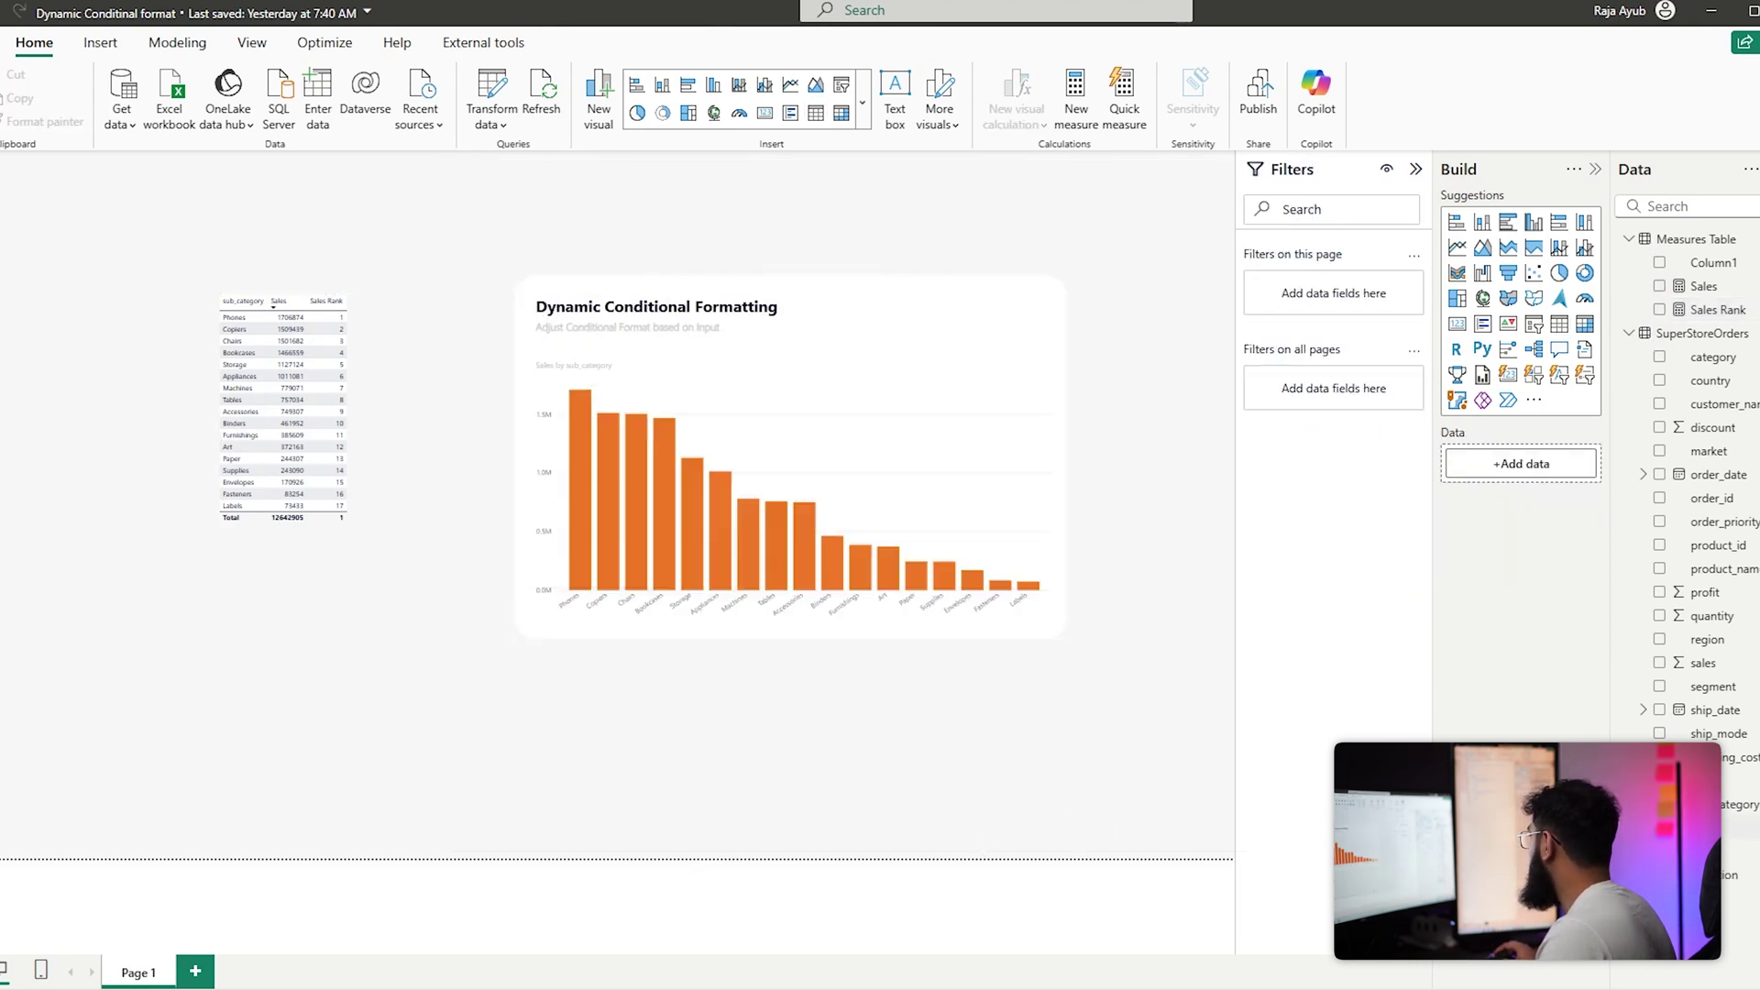
pyautogui.click(1533, 324)
pyautogui.moveTo(234, 240); pyautogui.dragTo(107, 392)
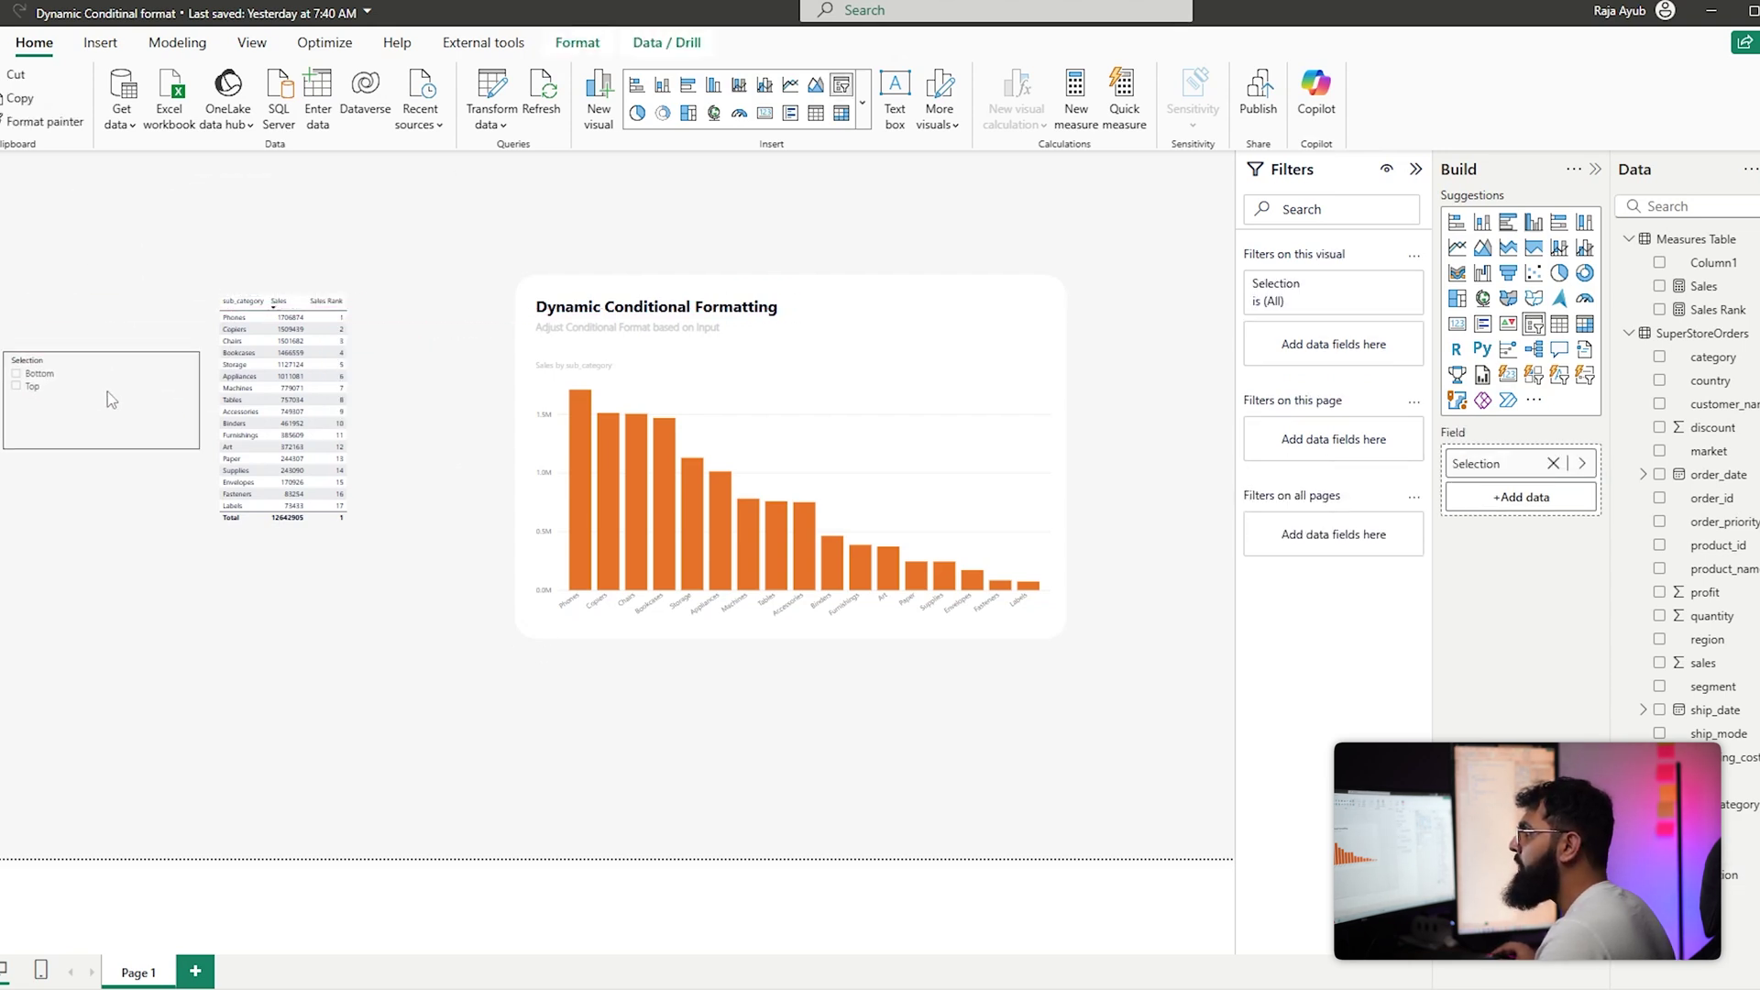
pyautogui.click(33, 373)
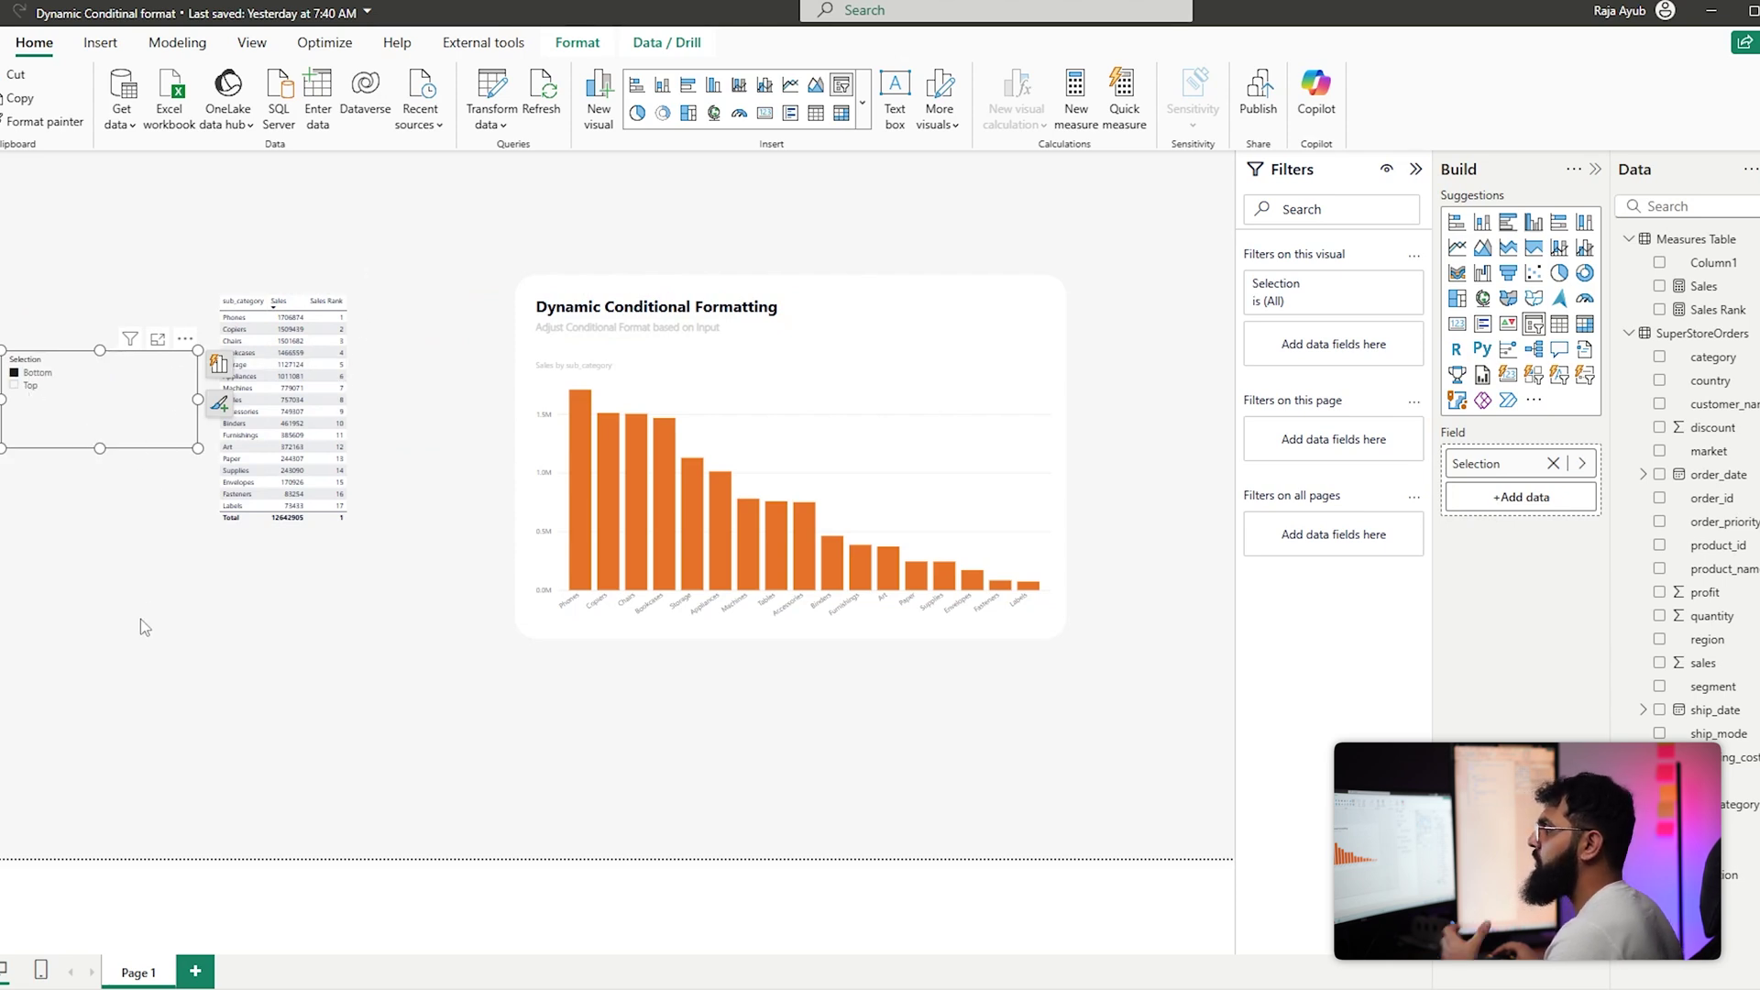
pyautogui.click(139, 657)
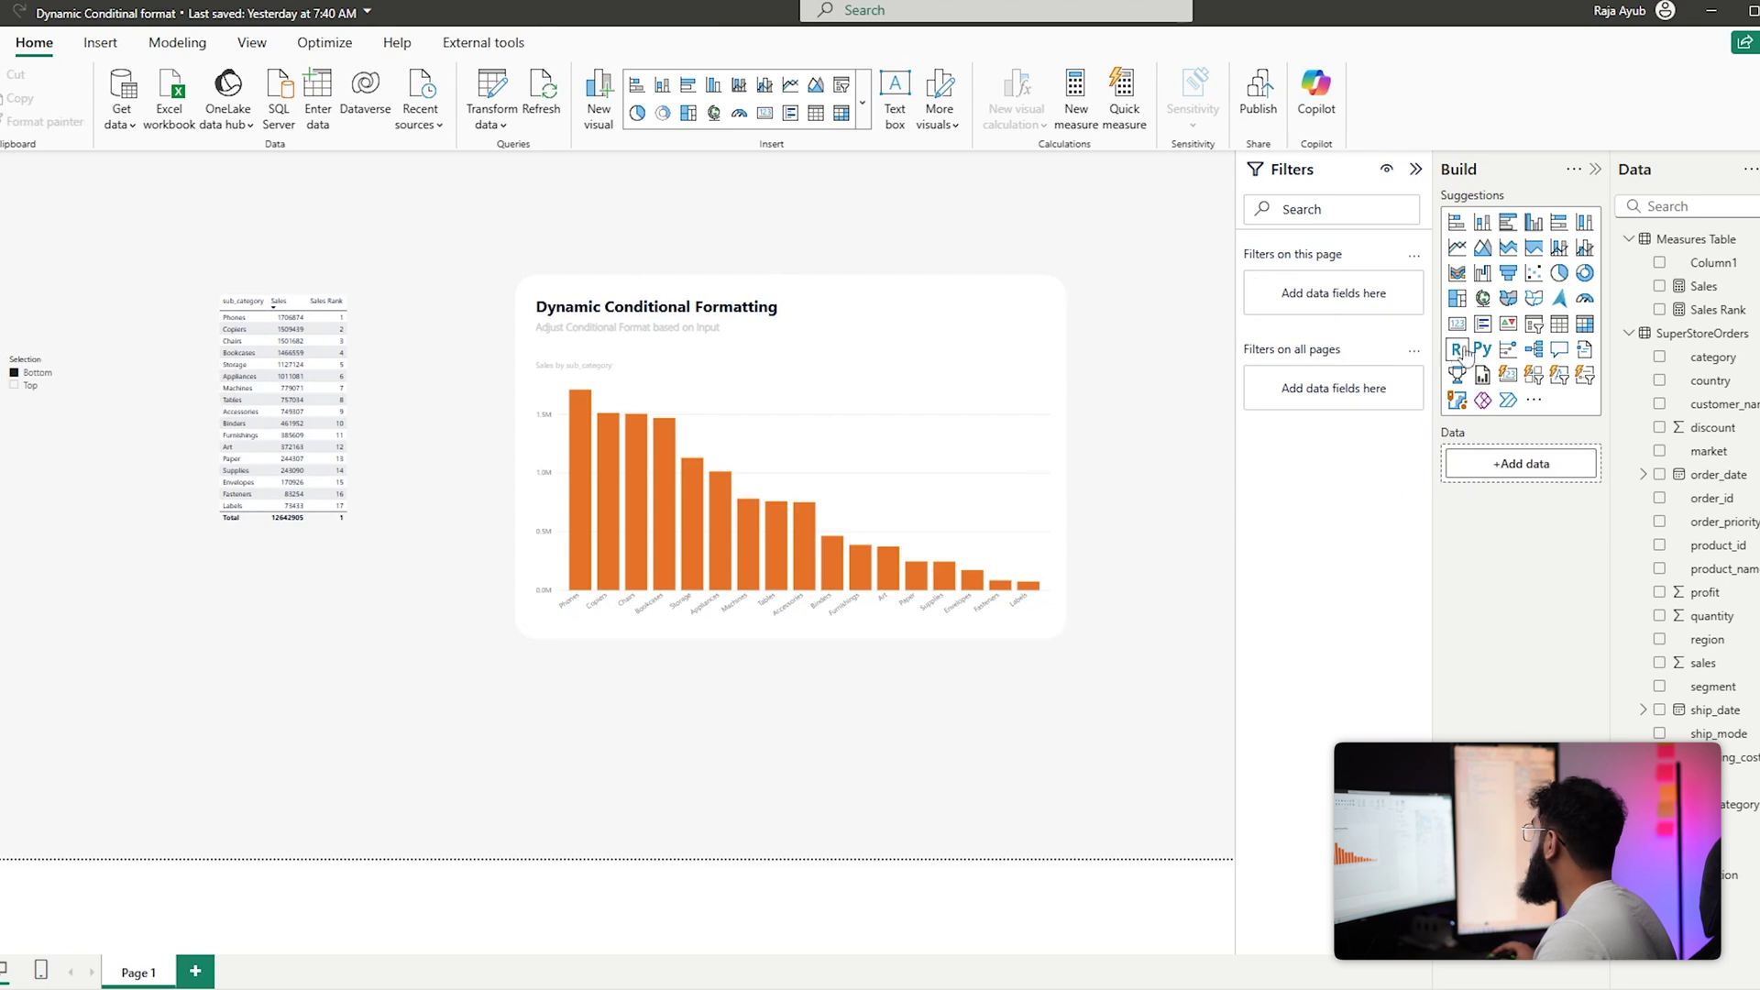
# Create a SelectedValue measure in Measures Table that returns SELECTEDVALUE('Top/Bottom'[Selection])
pyautogui.click(1696, 244)
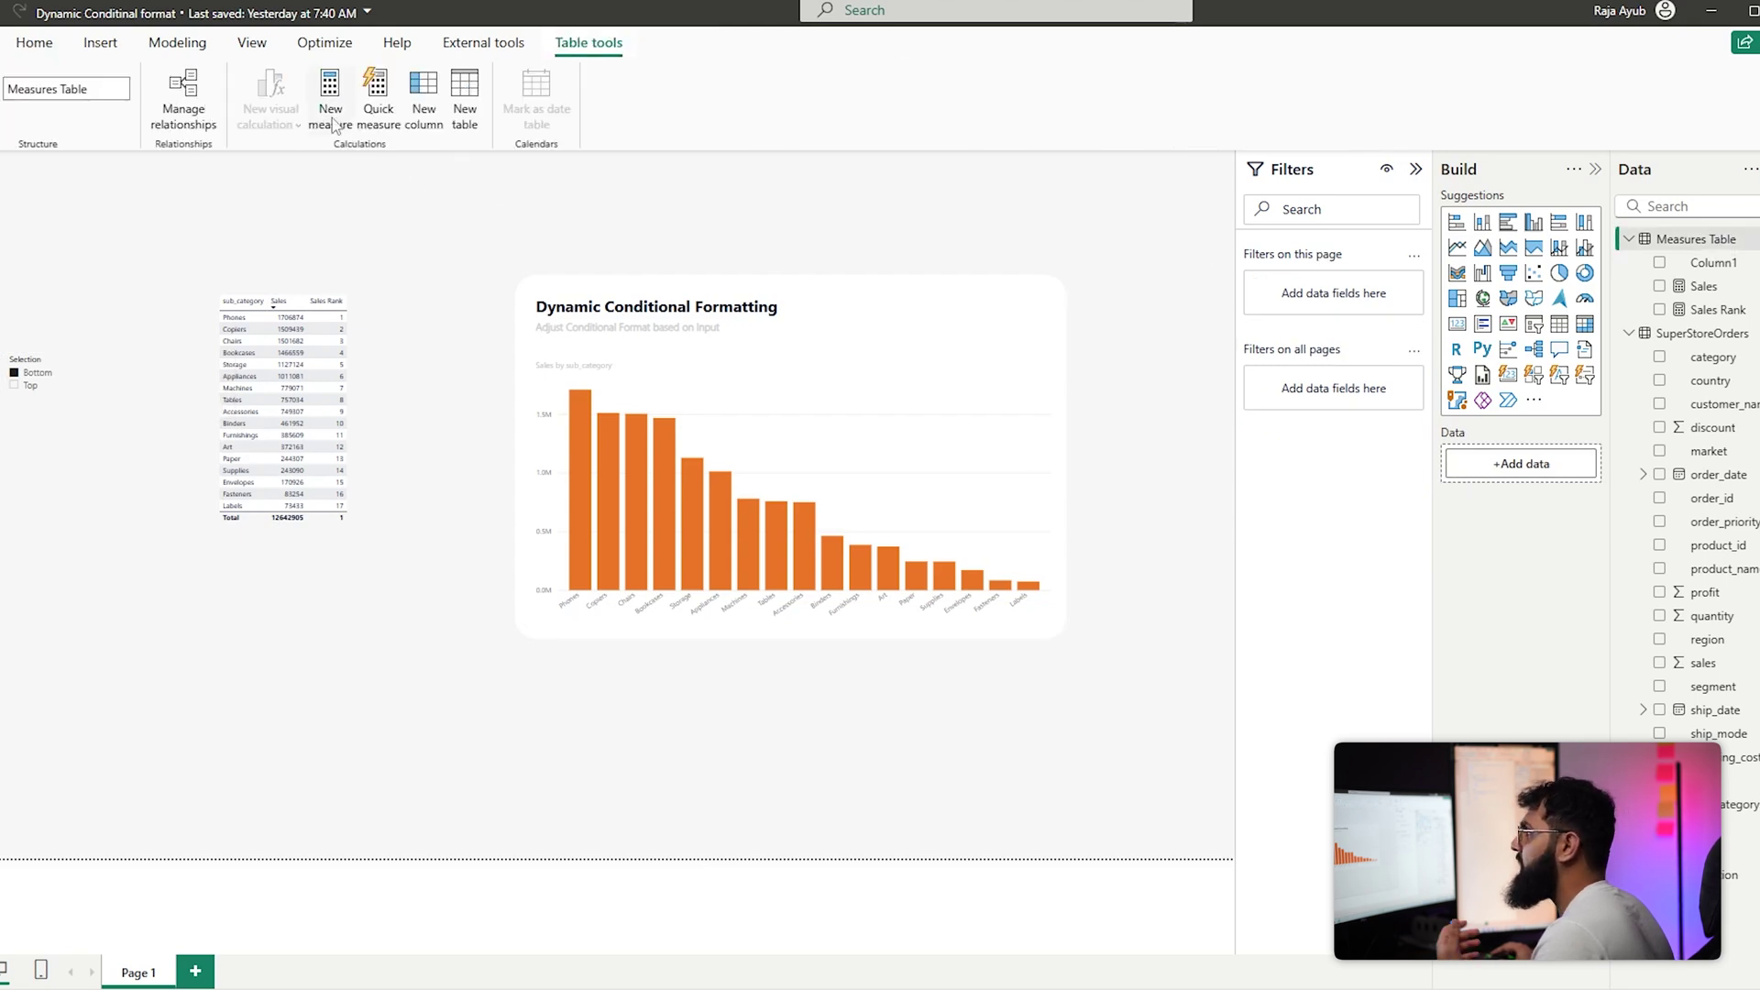
pyautogui.write('S')
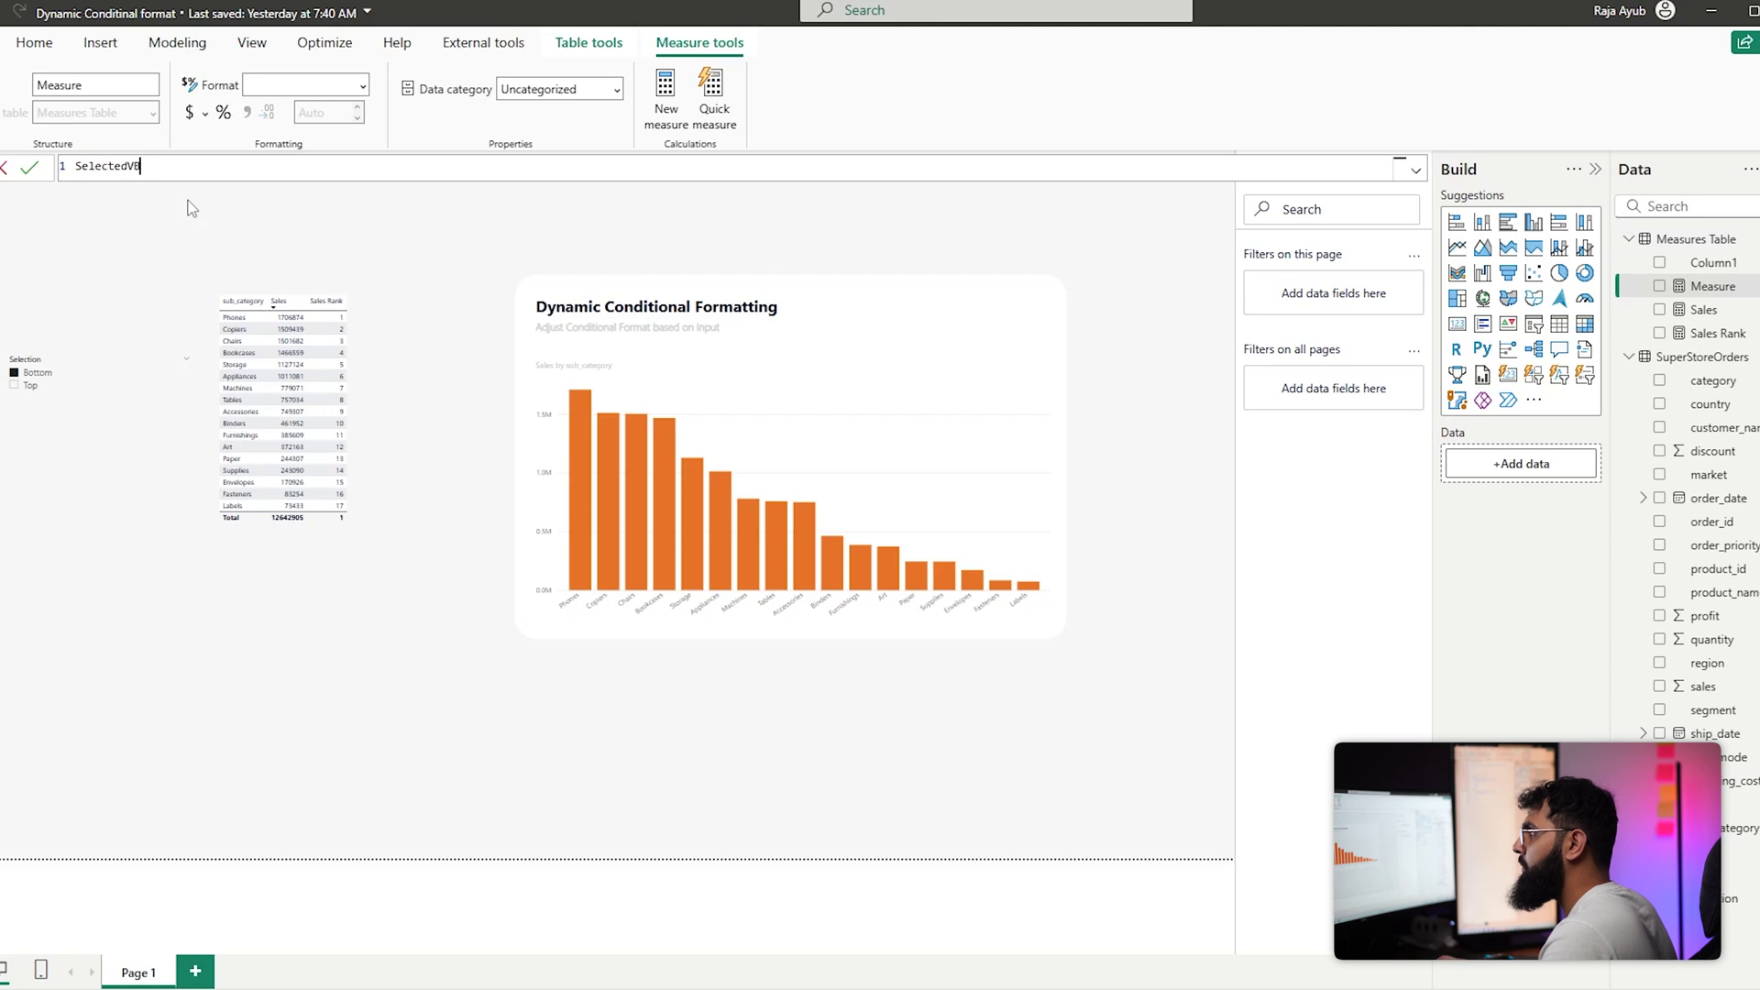
pyautogui.write('electedValue = SELE')
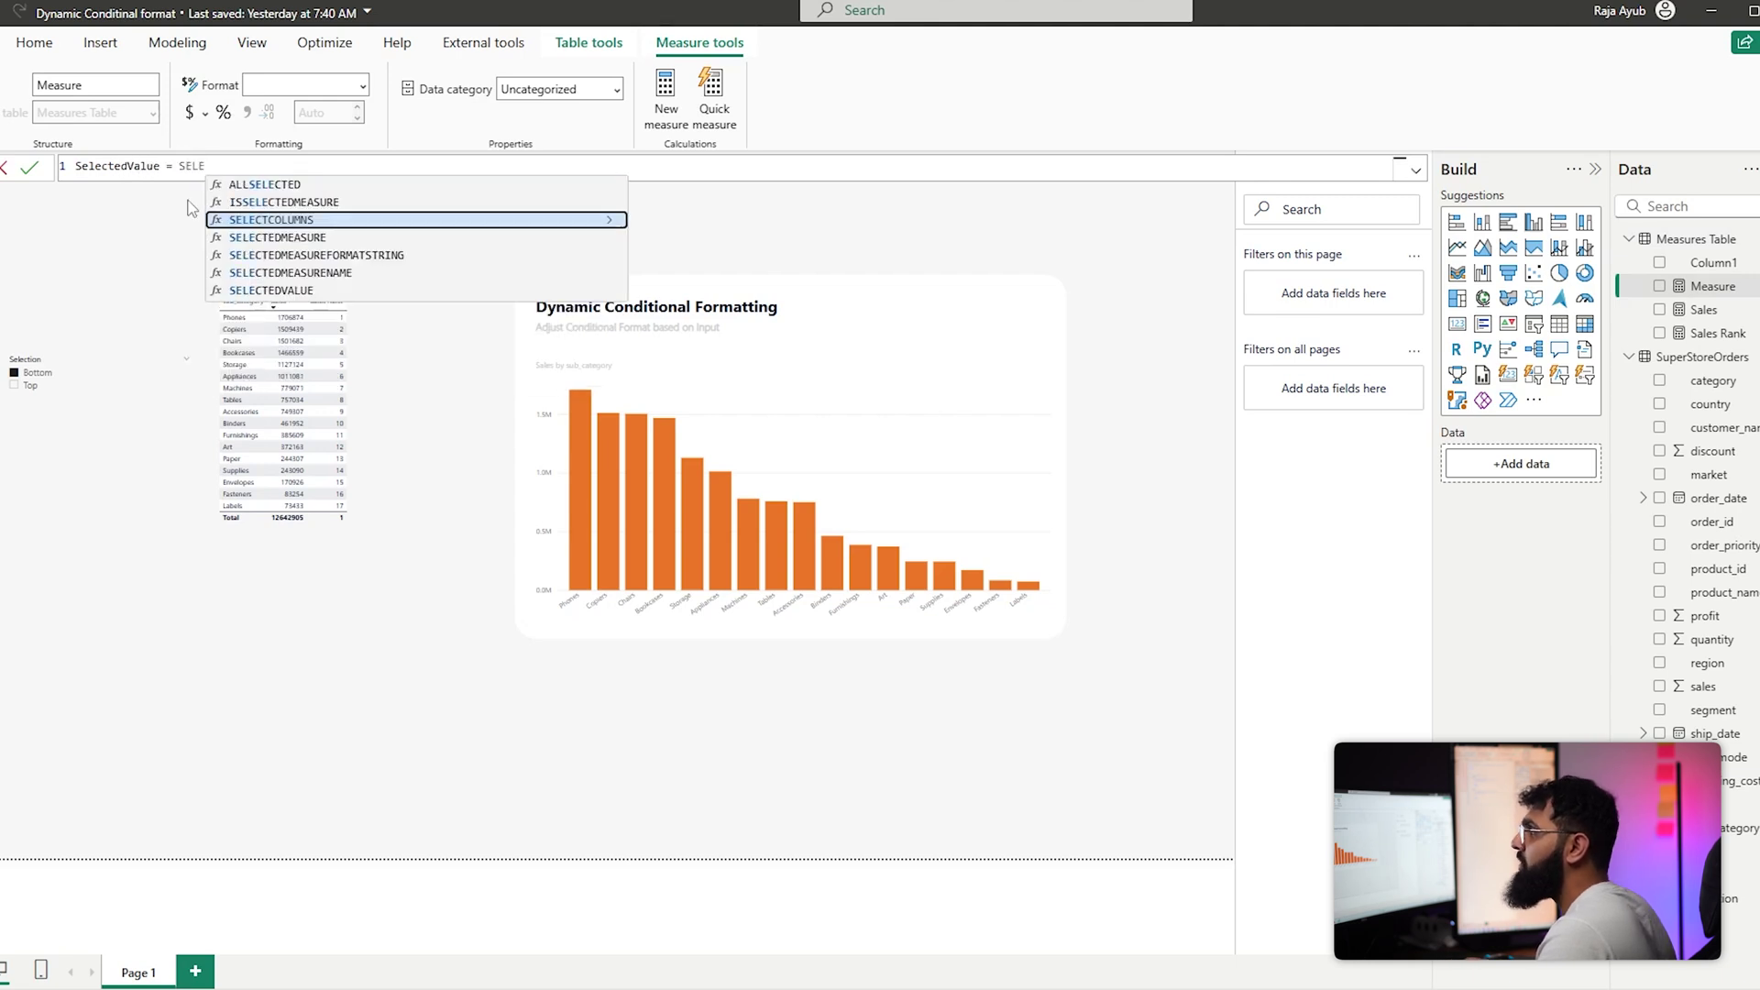
pyautogui.press('Down')
pyautogui.press('Down')
pyautogui.press('Down')
pyautogui.press('Down')
pyautogui.press('Tab')
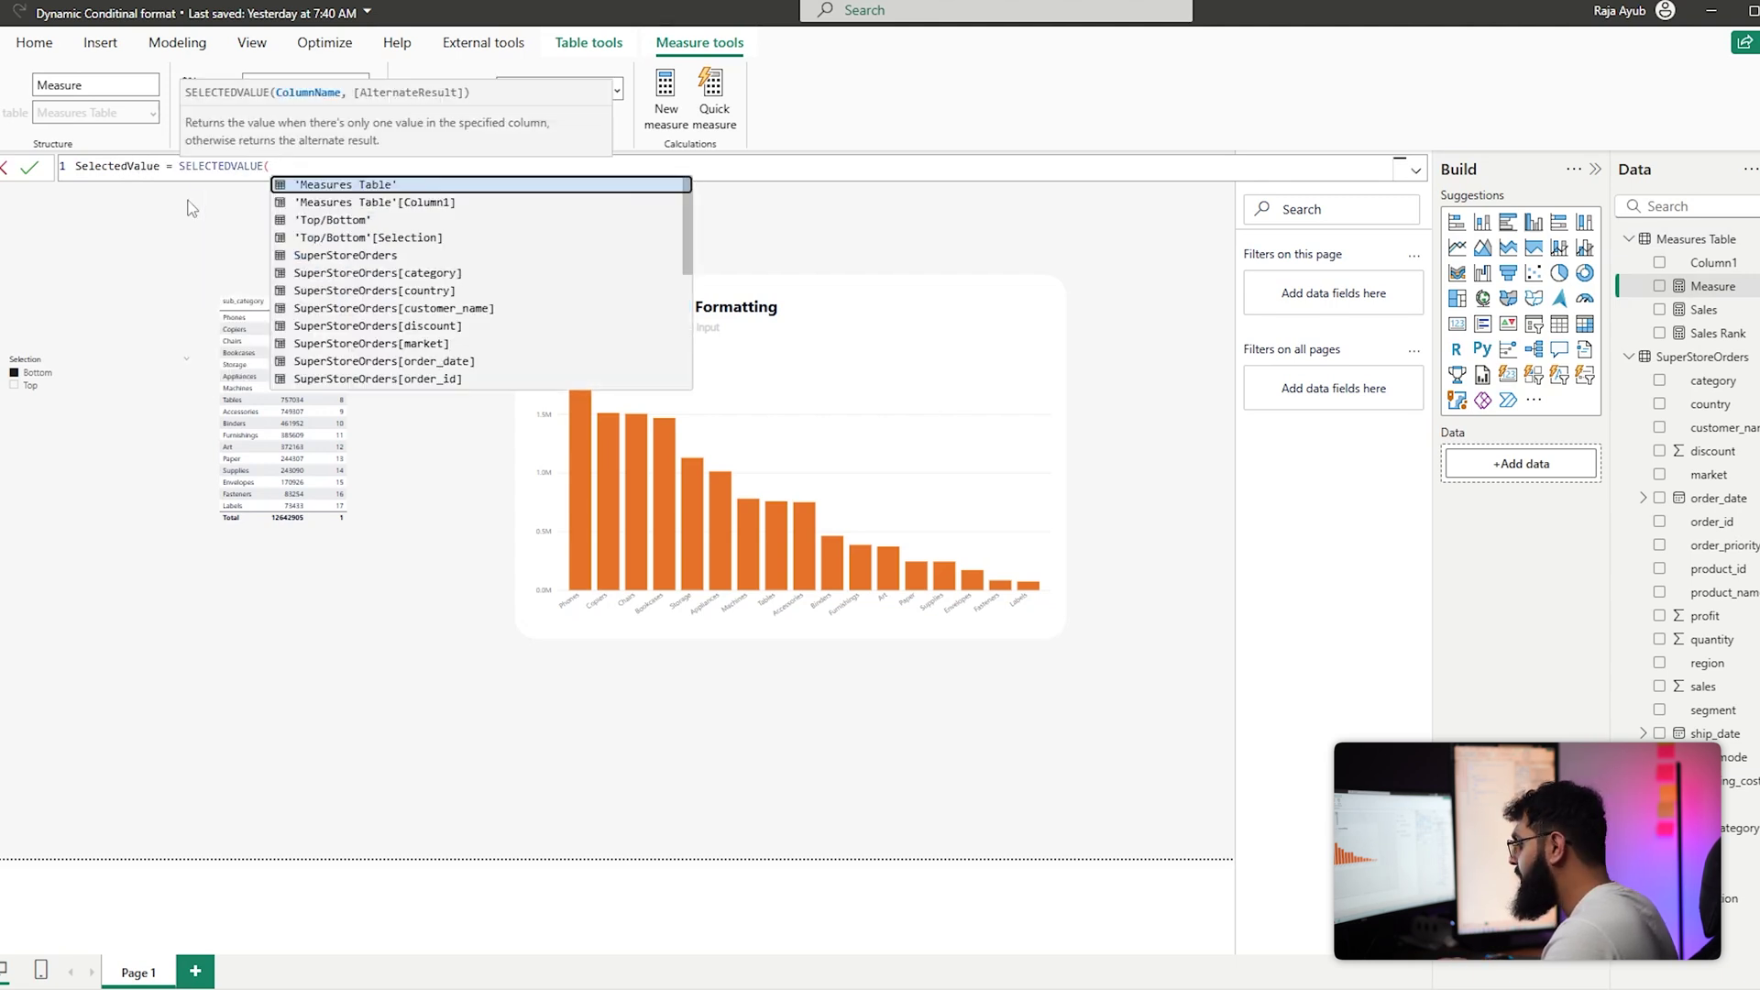
pyautogui.write('Sel')
pyautogui.press('Tab')
pyautogui.write(')')
pyautogui.press('Return')
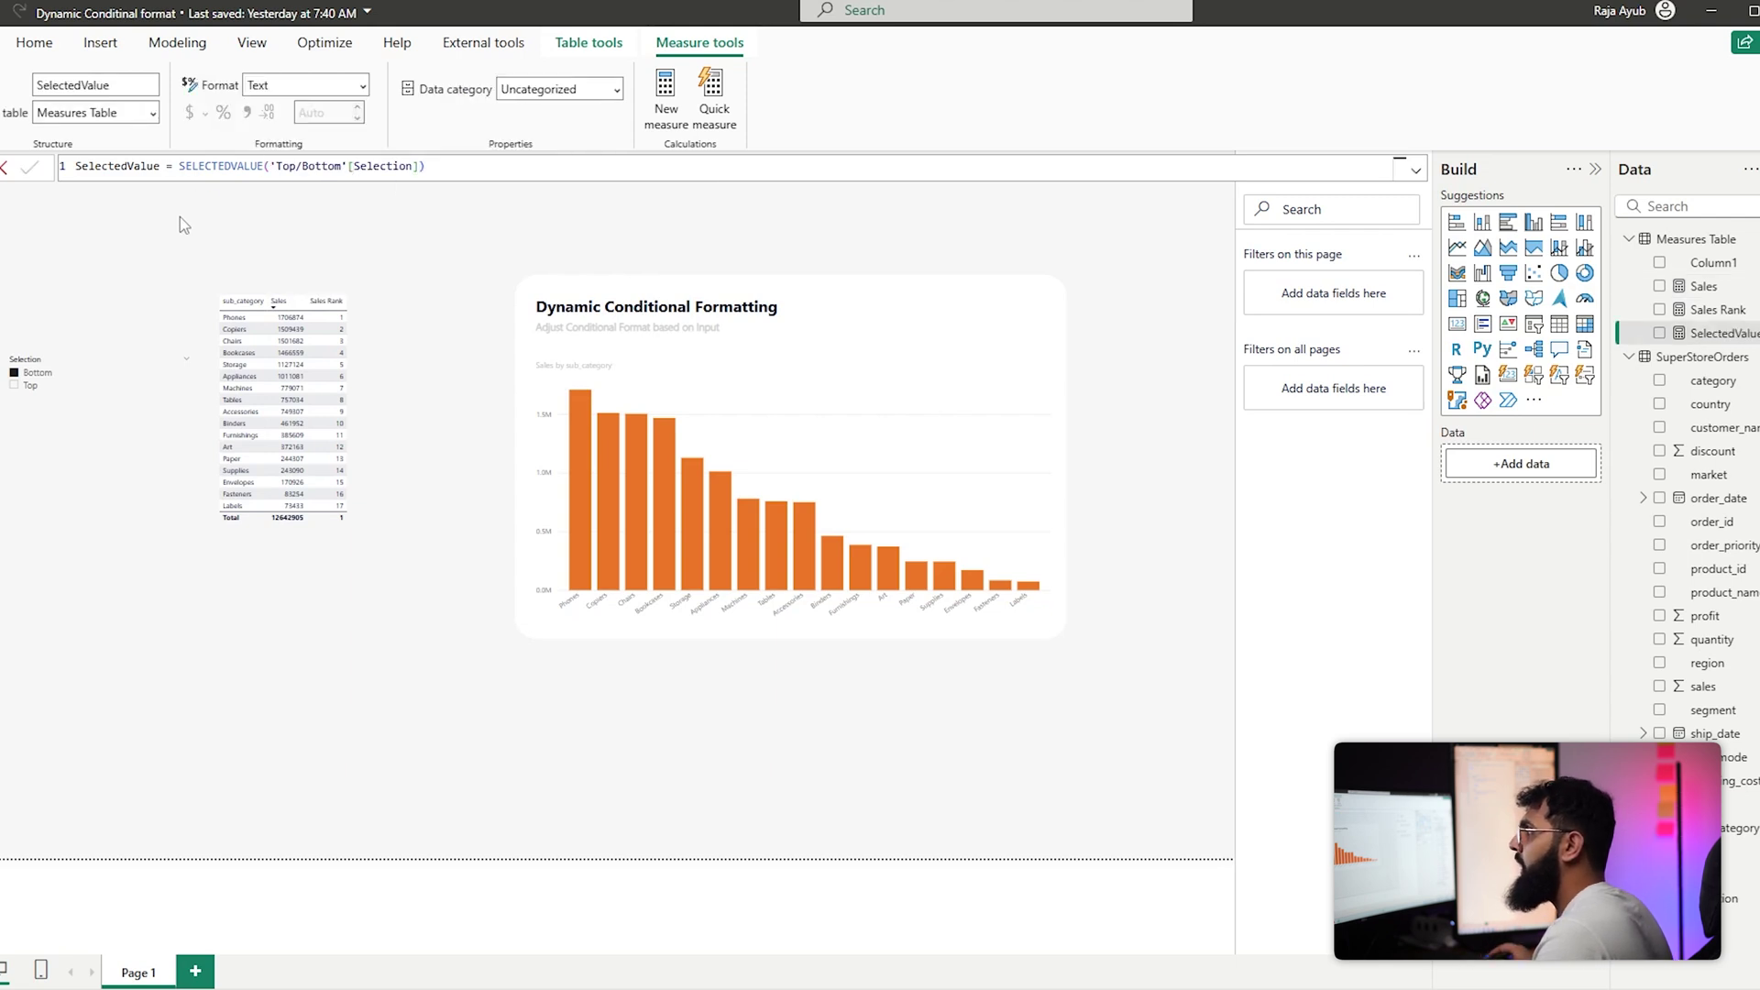
pyautogui.click(180, 216)
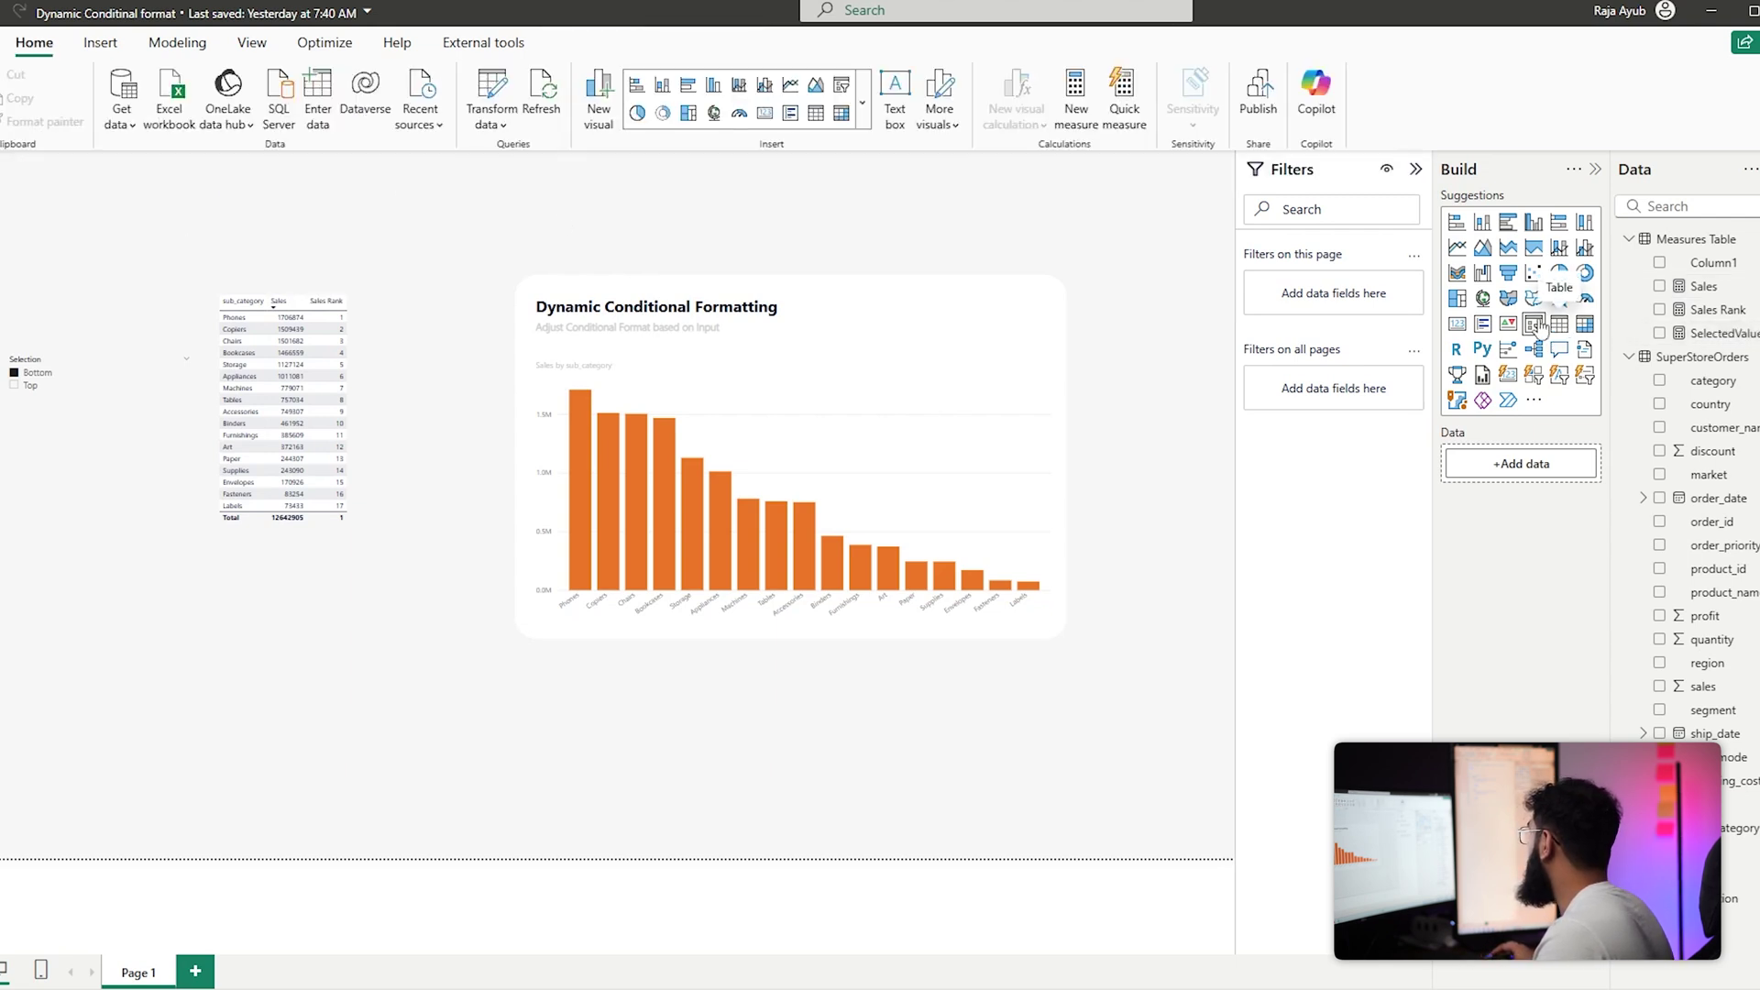
# Add a card showing the SelectedValue measure and switch the Selection slicer to Top
pyautogui.click(1458, 325)
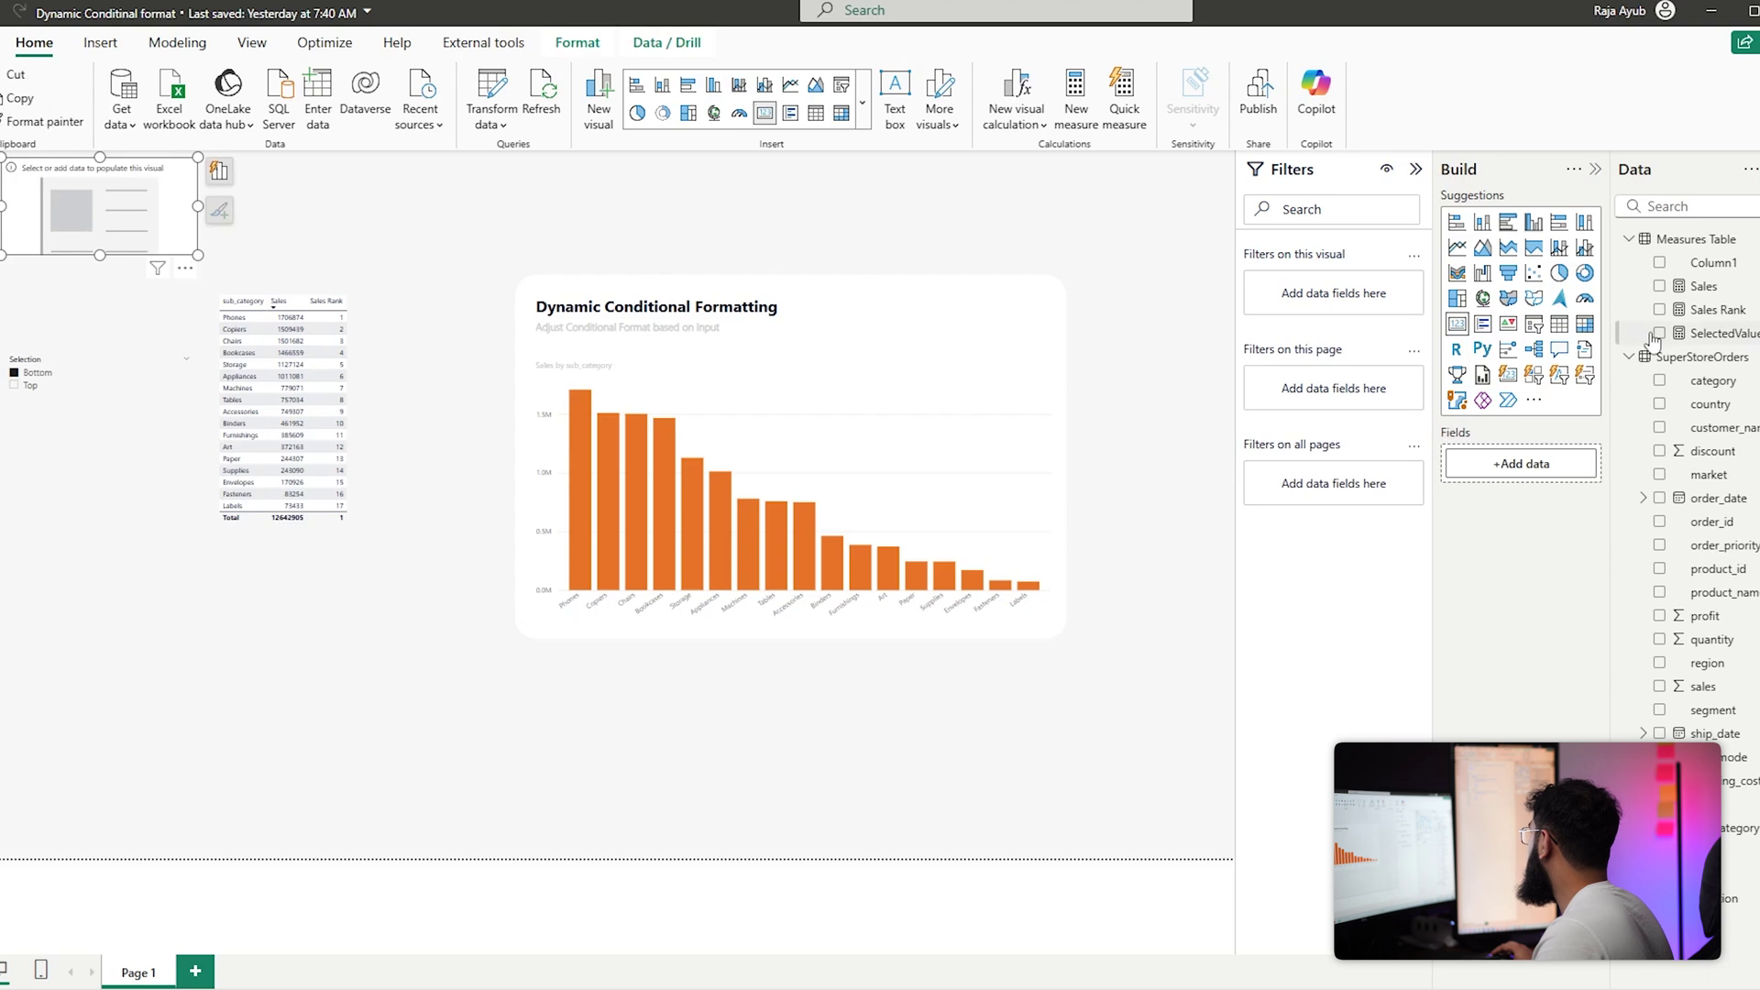
pyautogui.click(1660, 334)
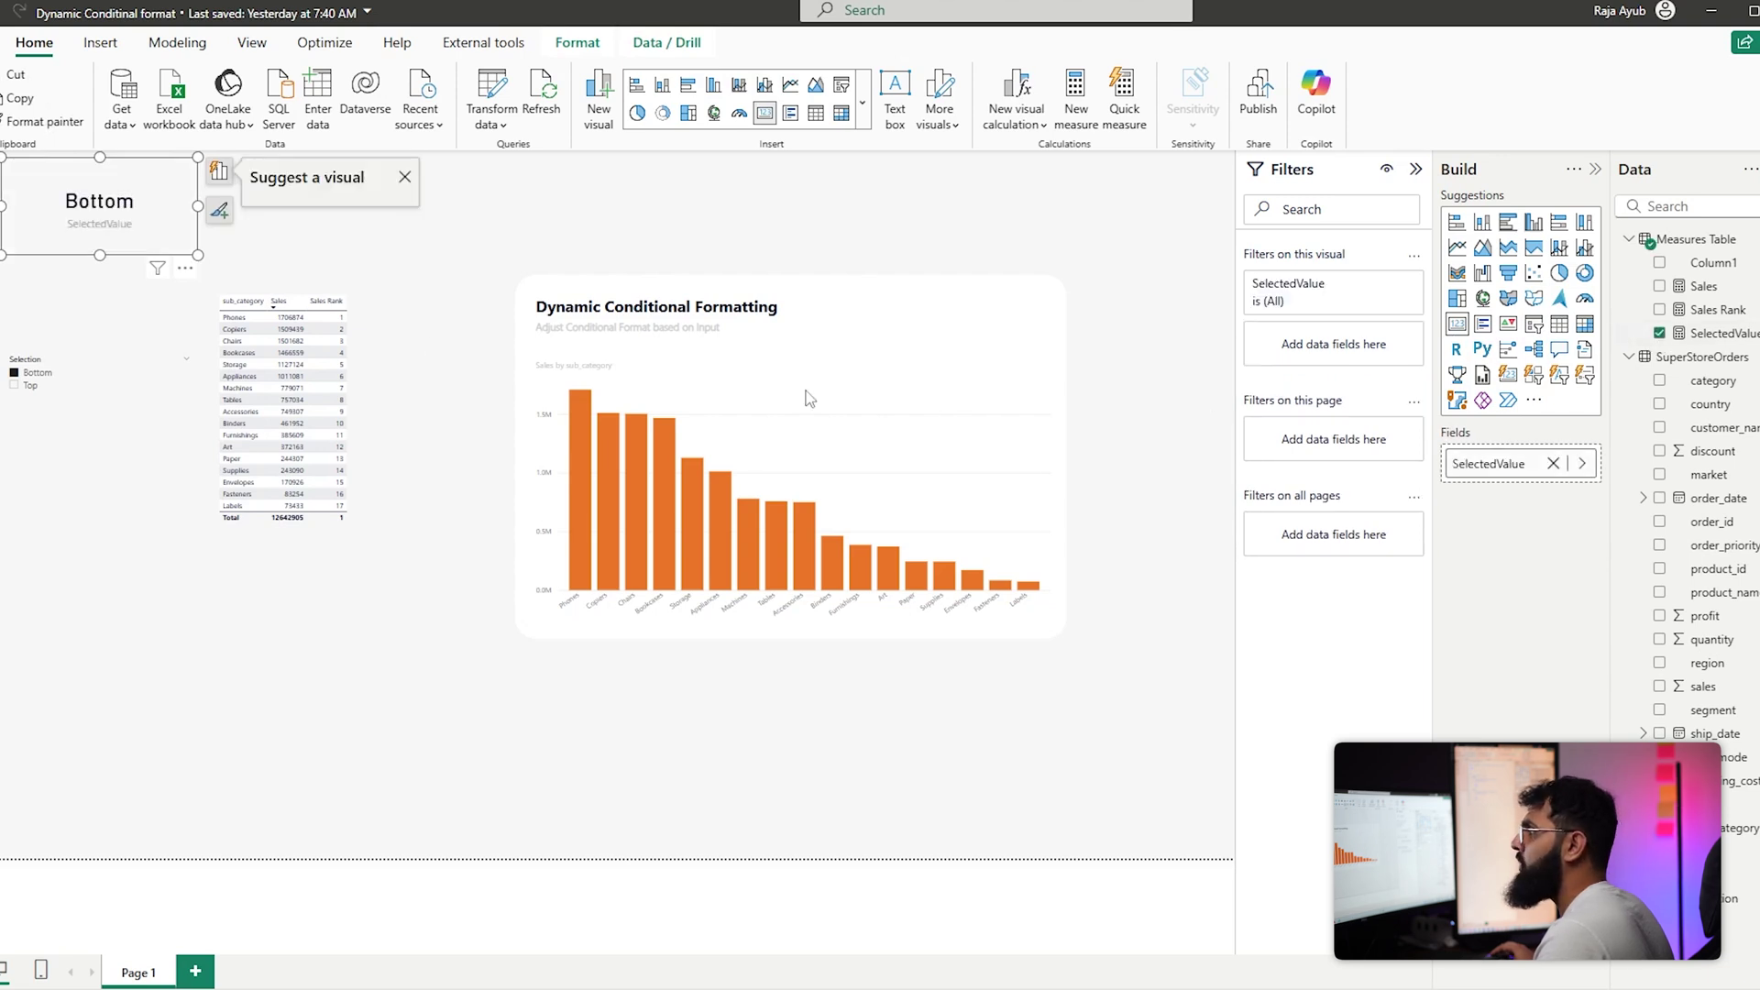
pyautogui.click(25, 387)
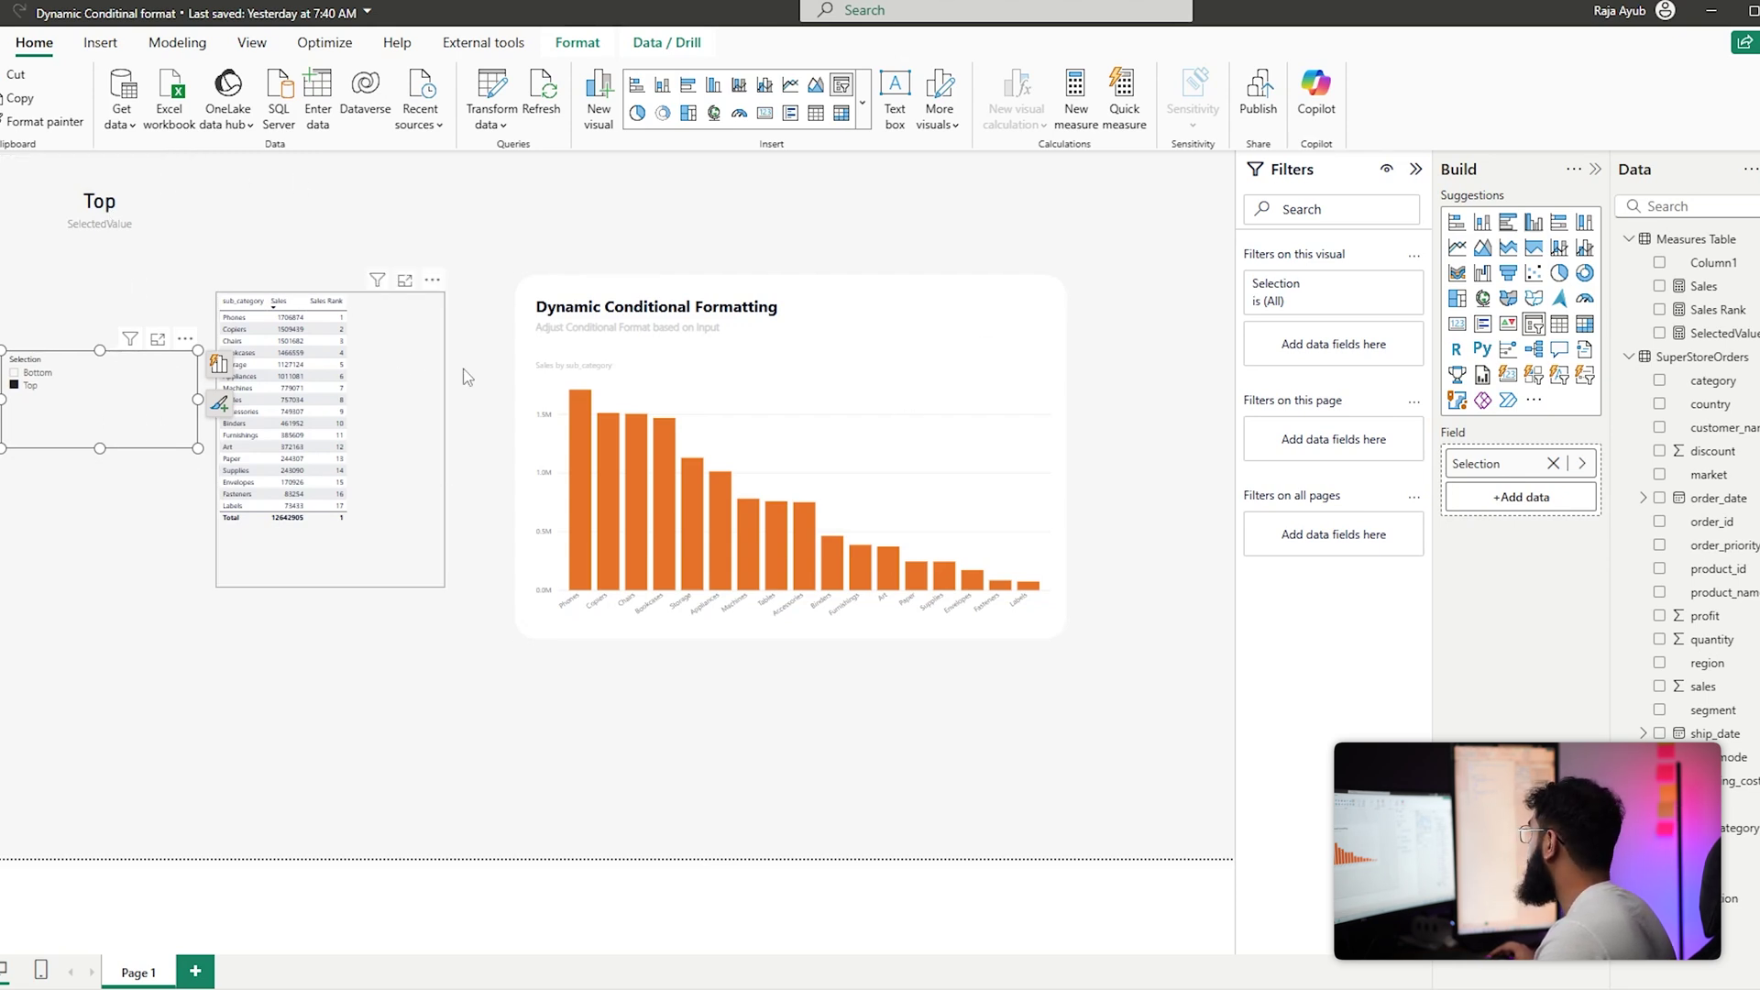
# Wrap the Sales Rank formula's RANKX in an IF that tests [SelectedValue] = "Top"
pyautogui.click(438, 376)
pyautogui.click(1719, 309)
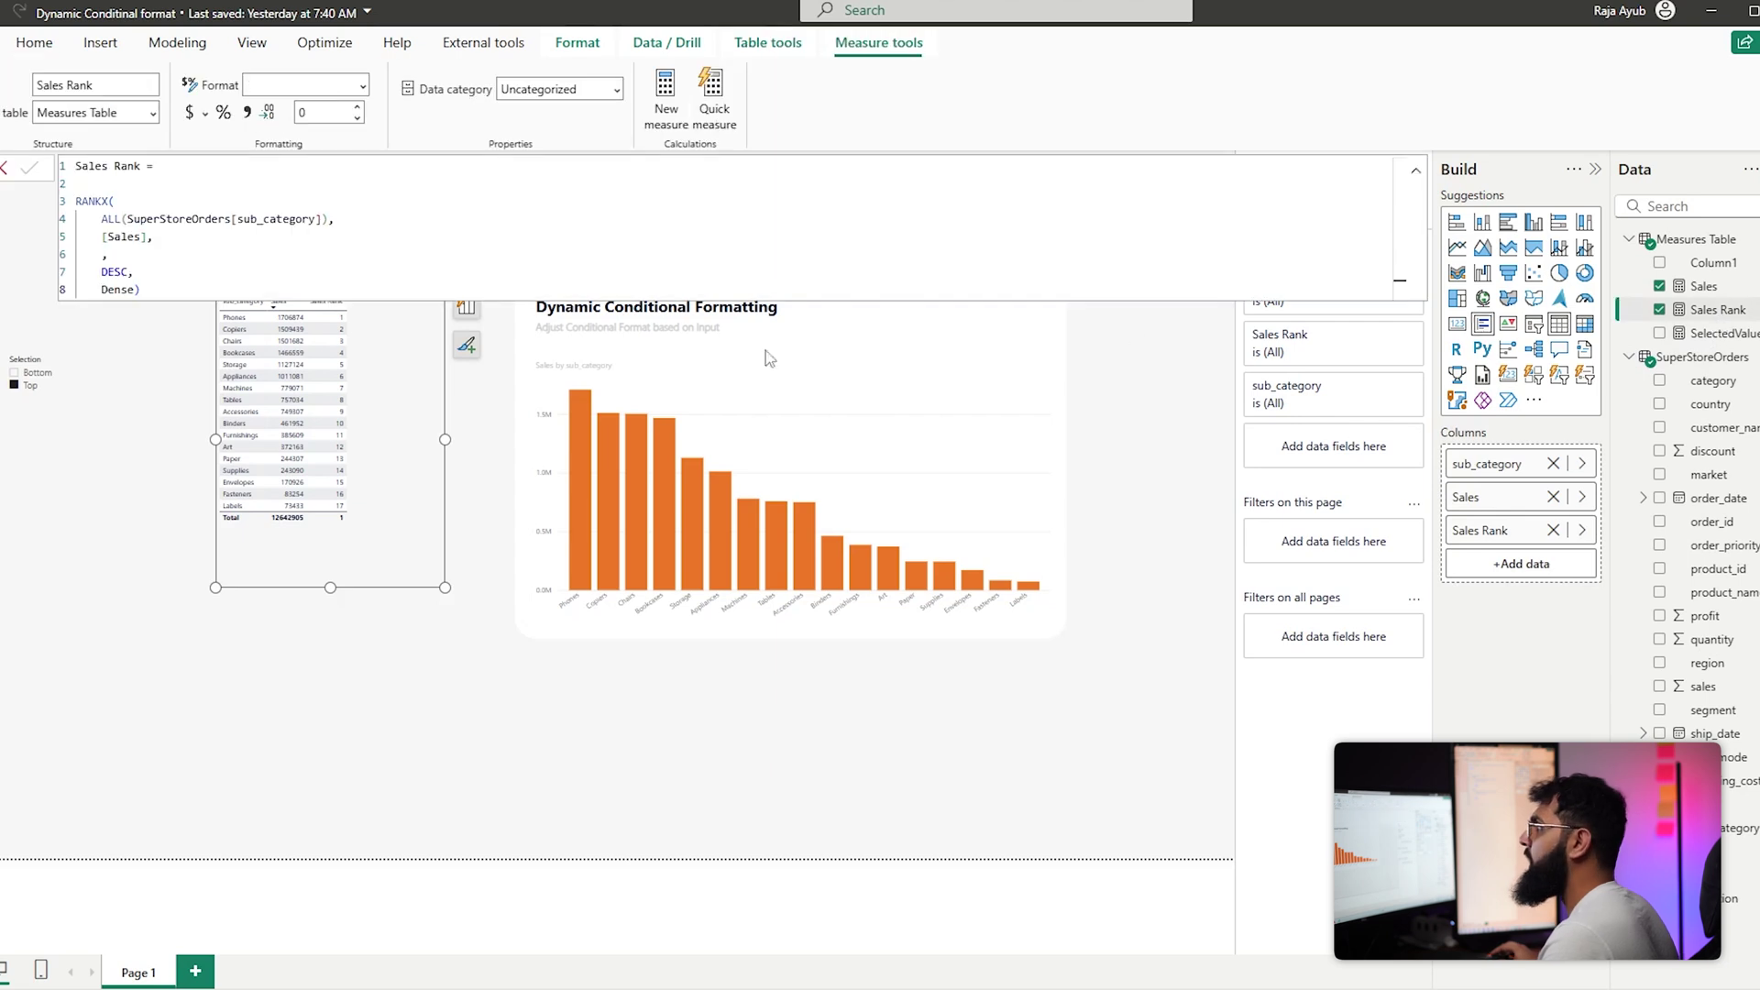
pyautogui.click(87, 201)
pyautogui.write('IF(')
pyautogui.hotkey('shift', 'Return')
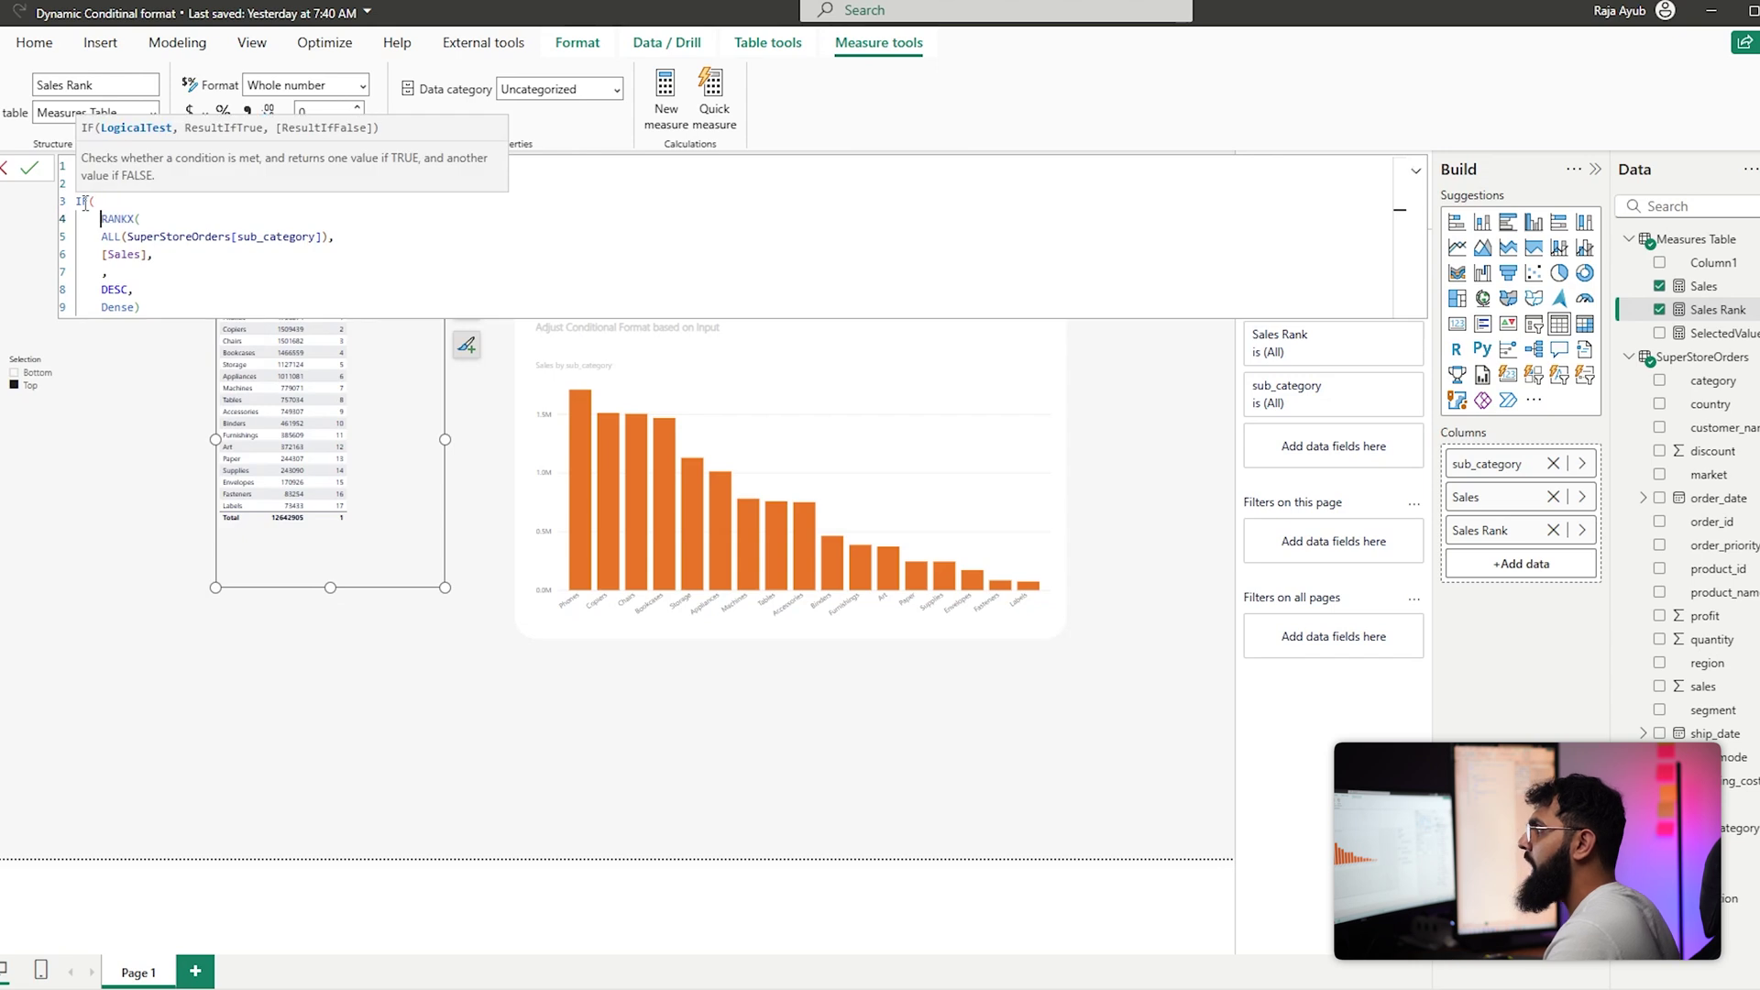
pyautogui.hotkey('shift', 'Return')
pyautogui.write('Sele')
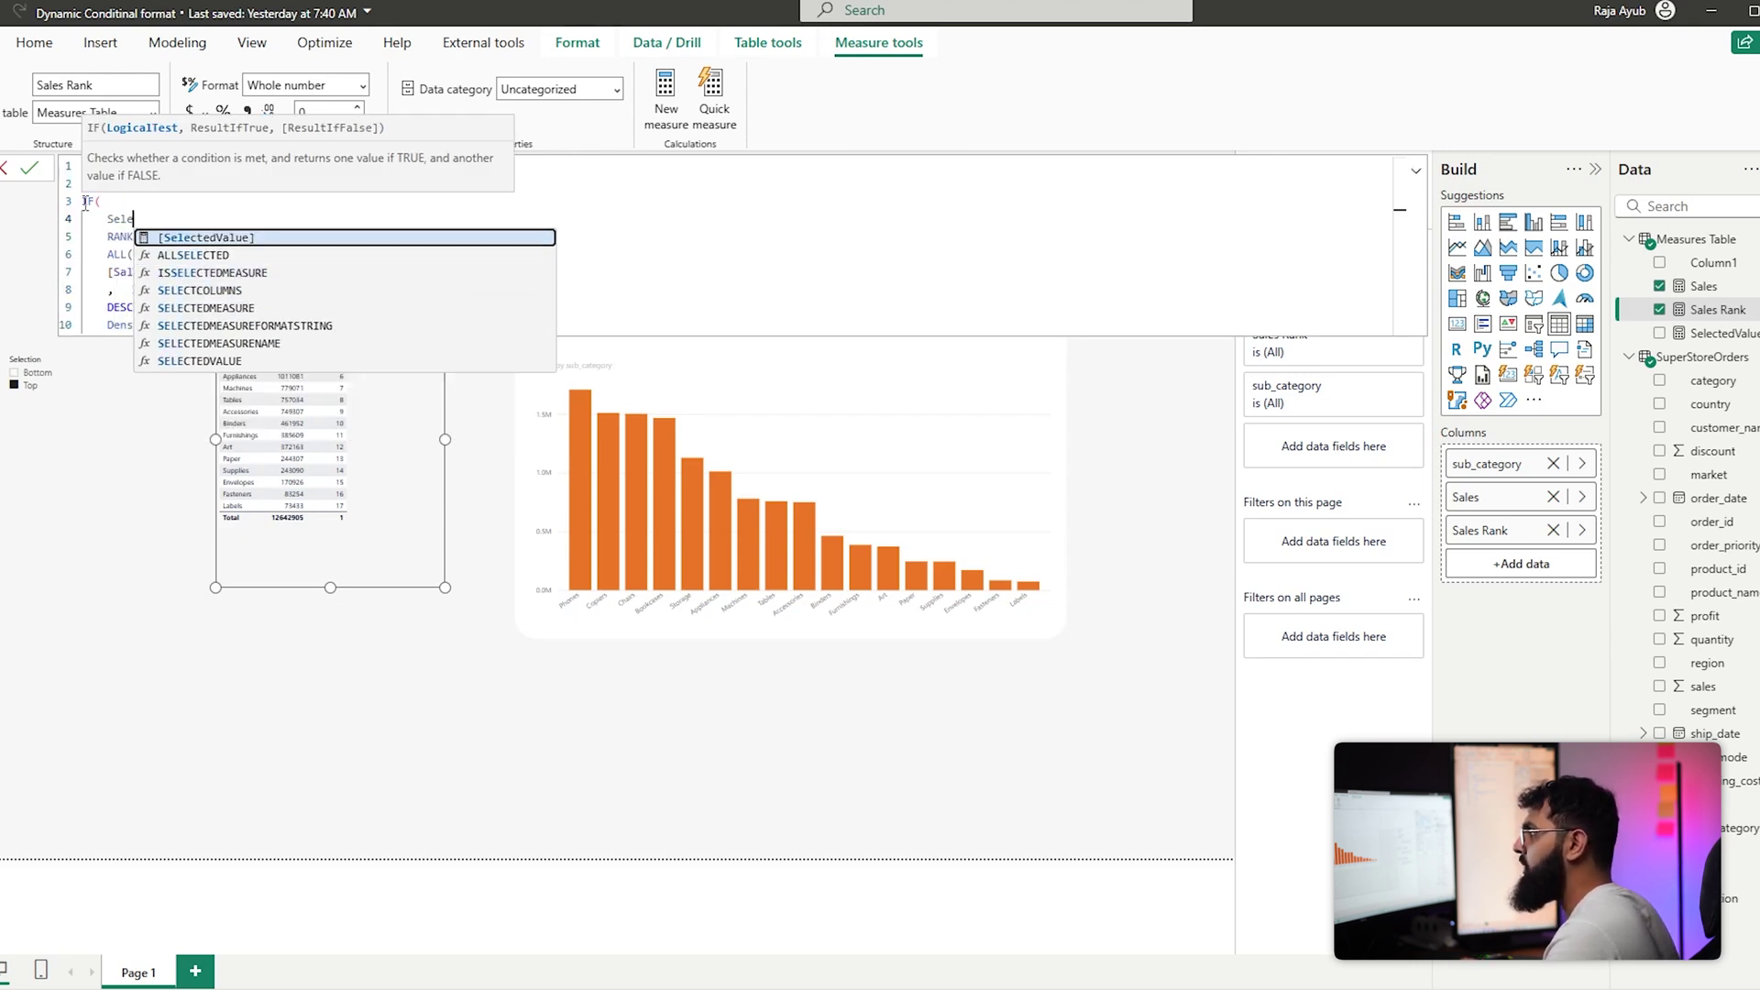
pyautogui.press('Tab')
pyautogui.write('=')
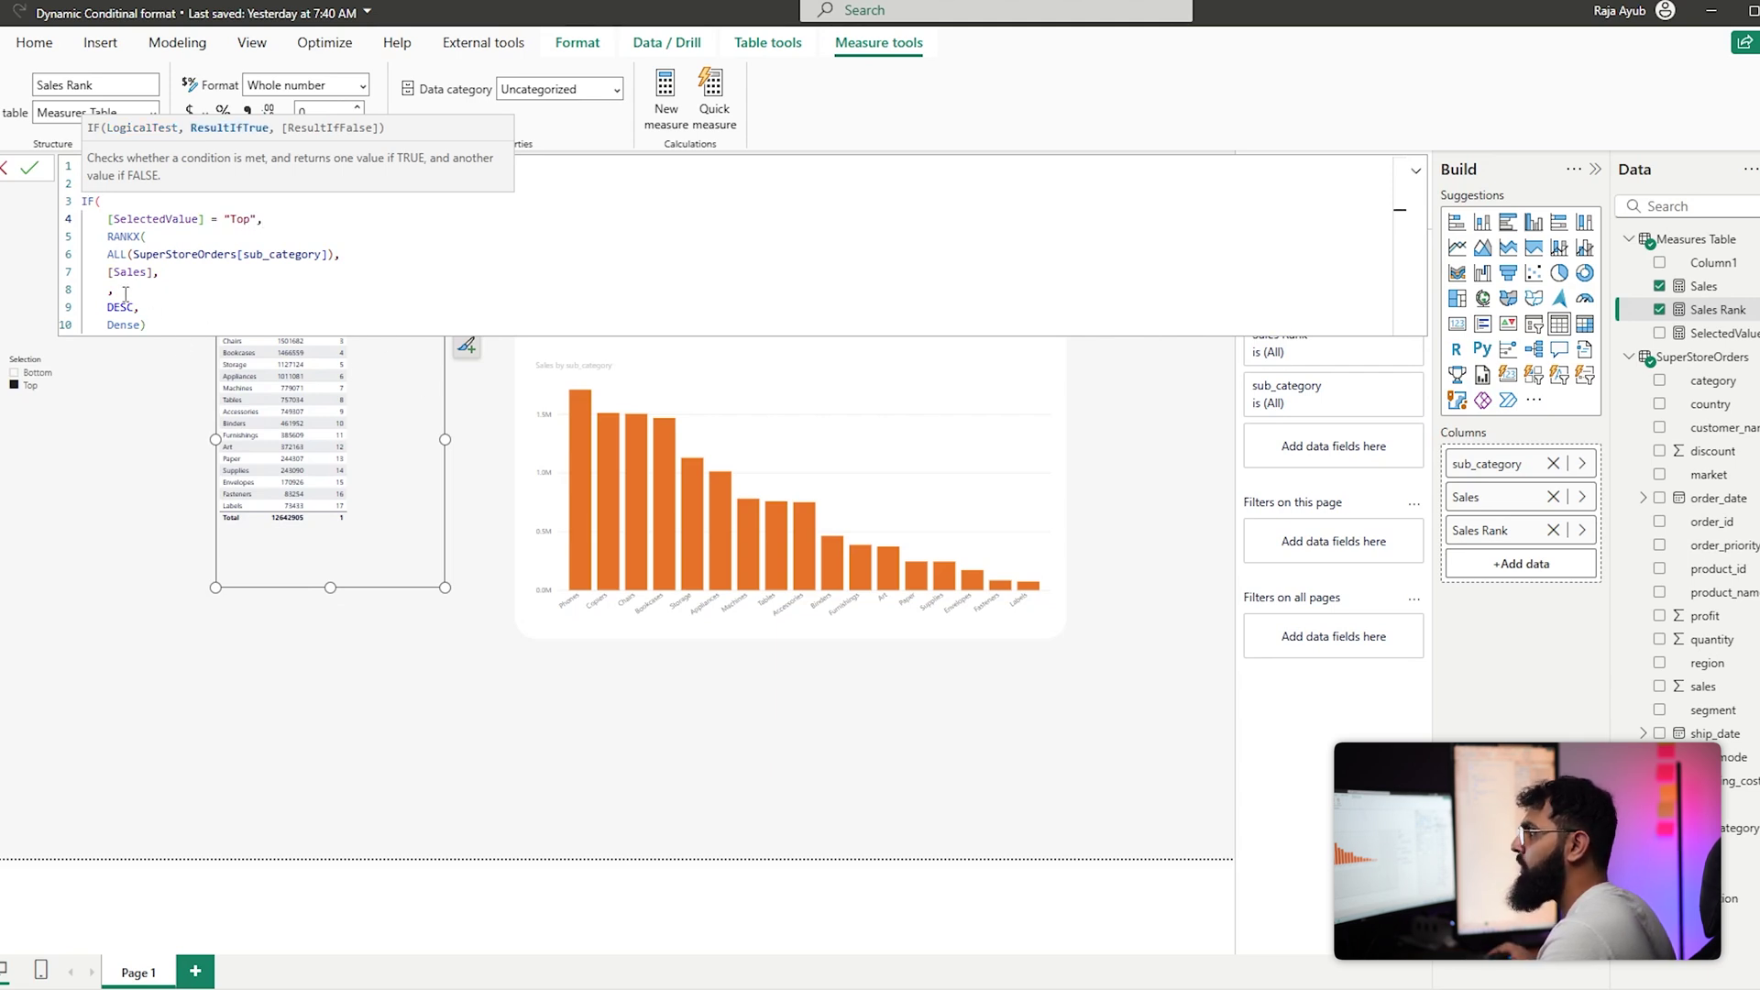
# Duplicate the RANKX block in the Sales Rank formula as the IF function's false result
pyautogui.click(159, 319)
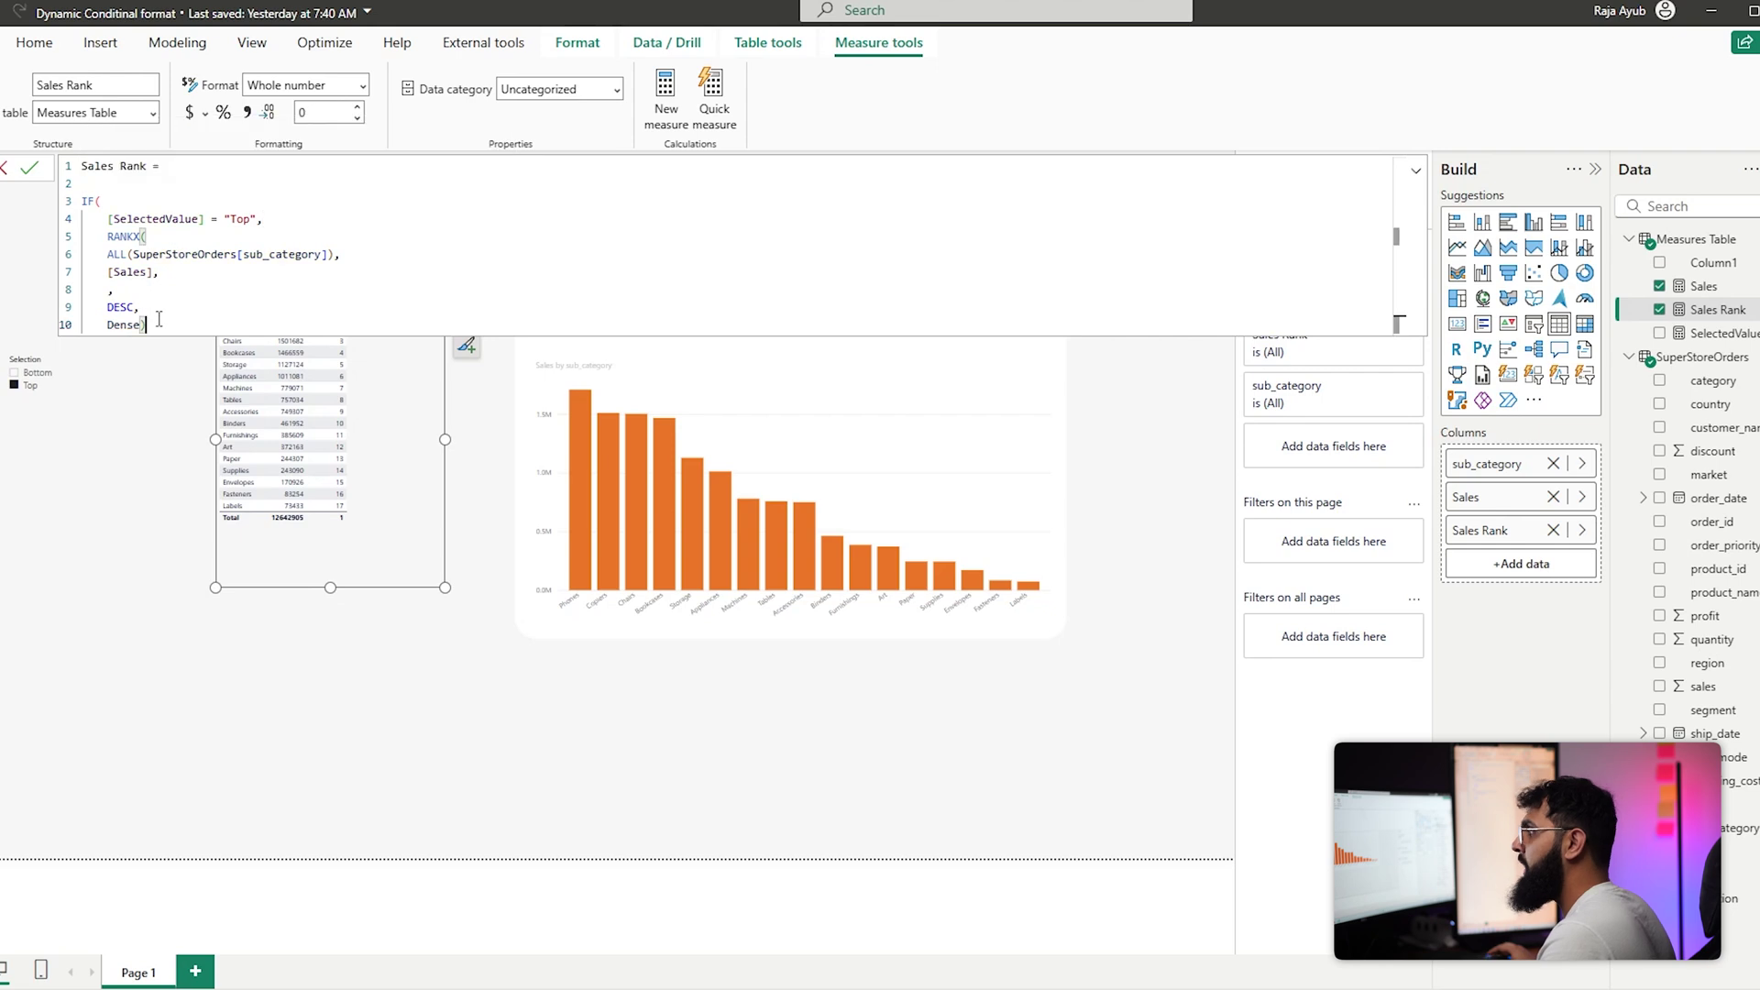
pyautogui.write(',')
pyautogui.press('Return')
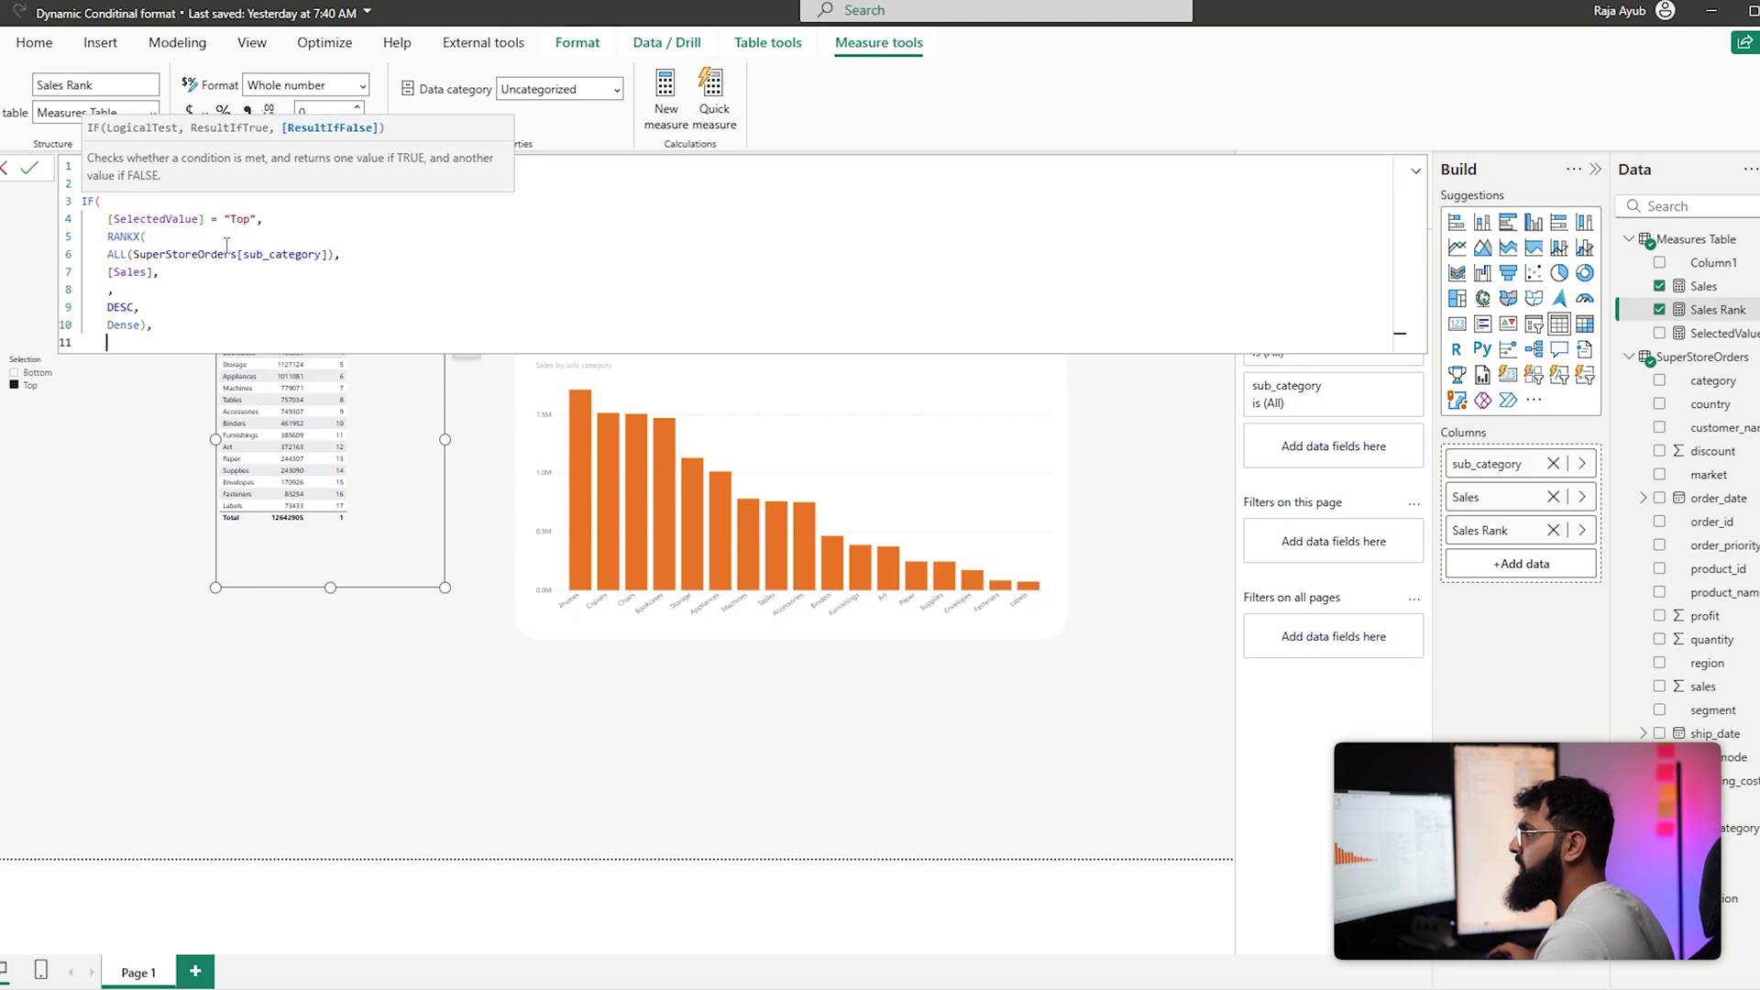
pyautogui.moveTo(109, 241)
pyautogui.mouseDown()
pyautogui.moveTo(147, 322)
pyautogui.moveTo(103, 235)
pyautogui.mouseUp()
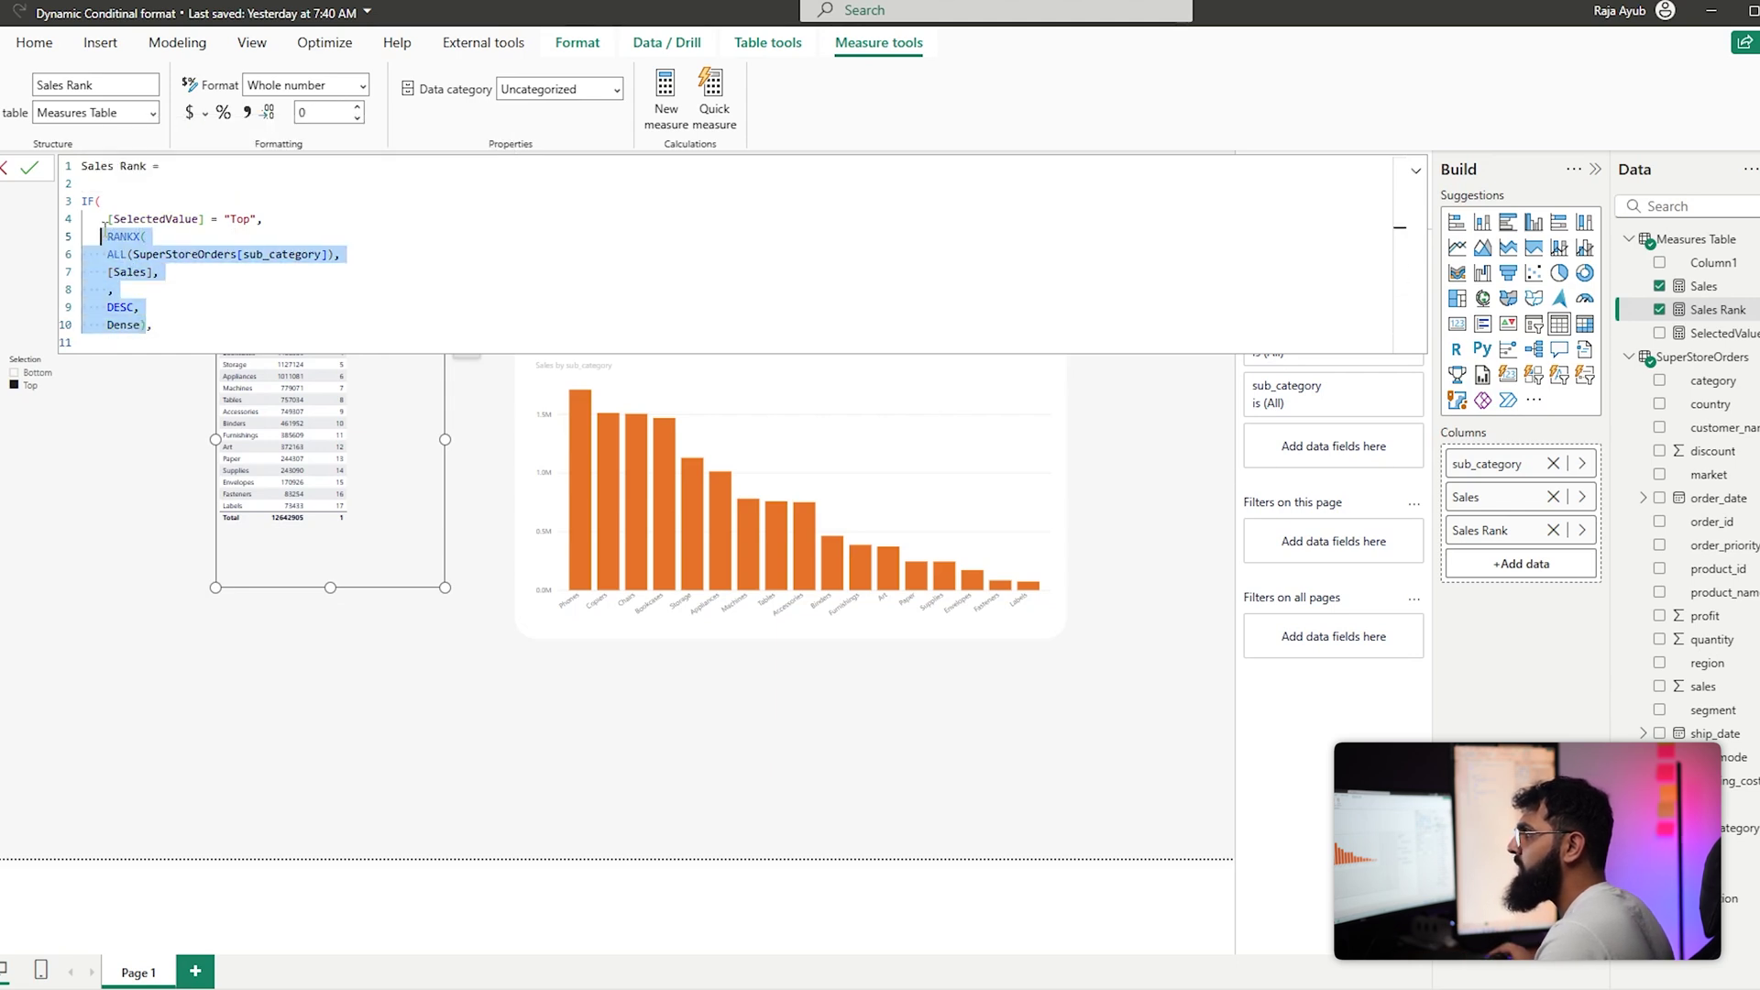
pyautogui.hotkey('ctrl', 'c')
pyautogui.click(170, 322)
pyautogui.press('Return')
pyautogui.hotkey('ctrl', 'v')
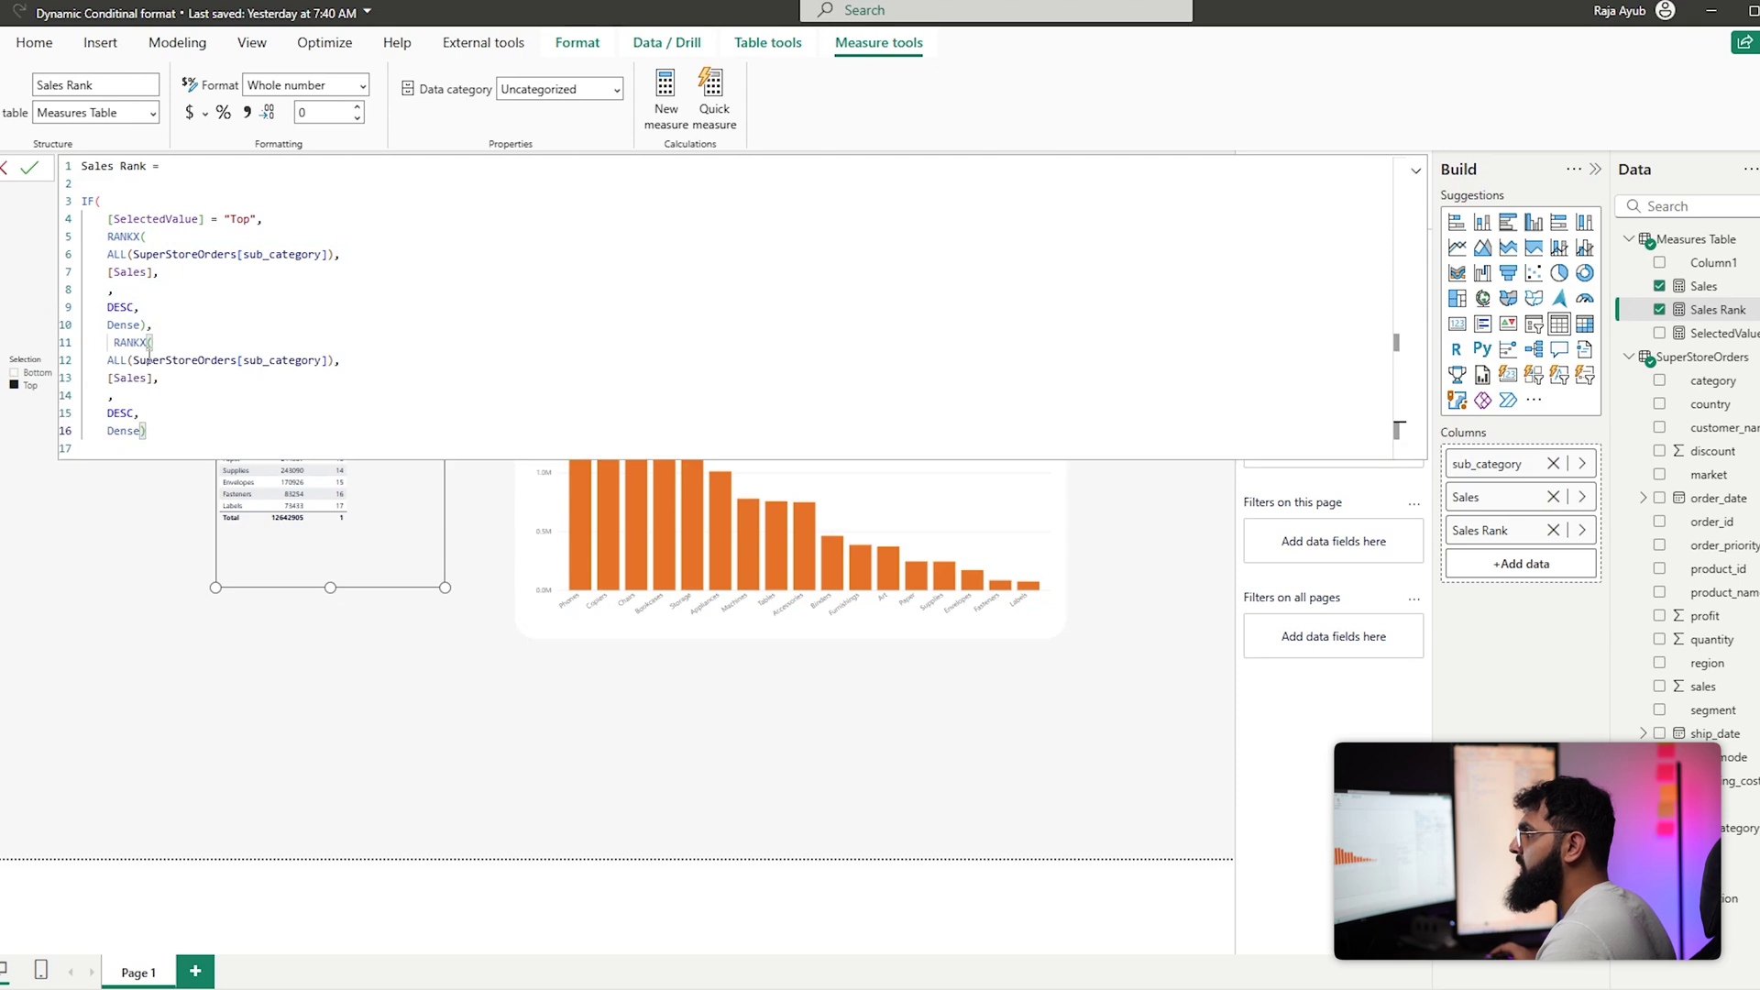
# Change the second RANKX order to ASC, close the IF function and commit the Sales Rank measure
pyautogui.doubleClick(141, 417)
pyautogui.write('AS')
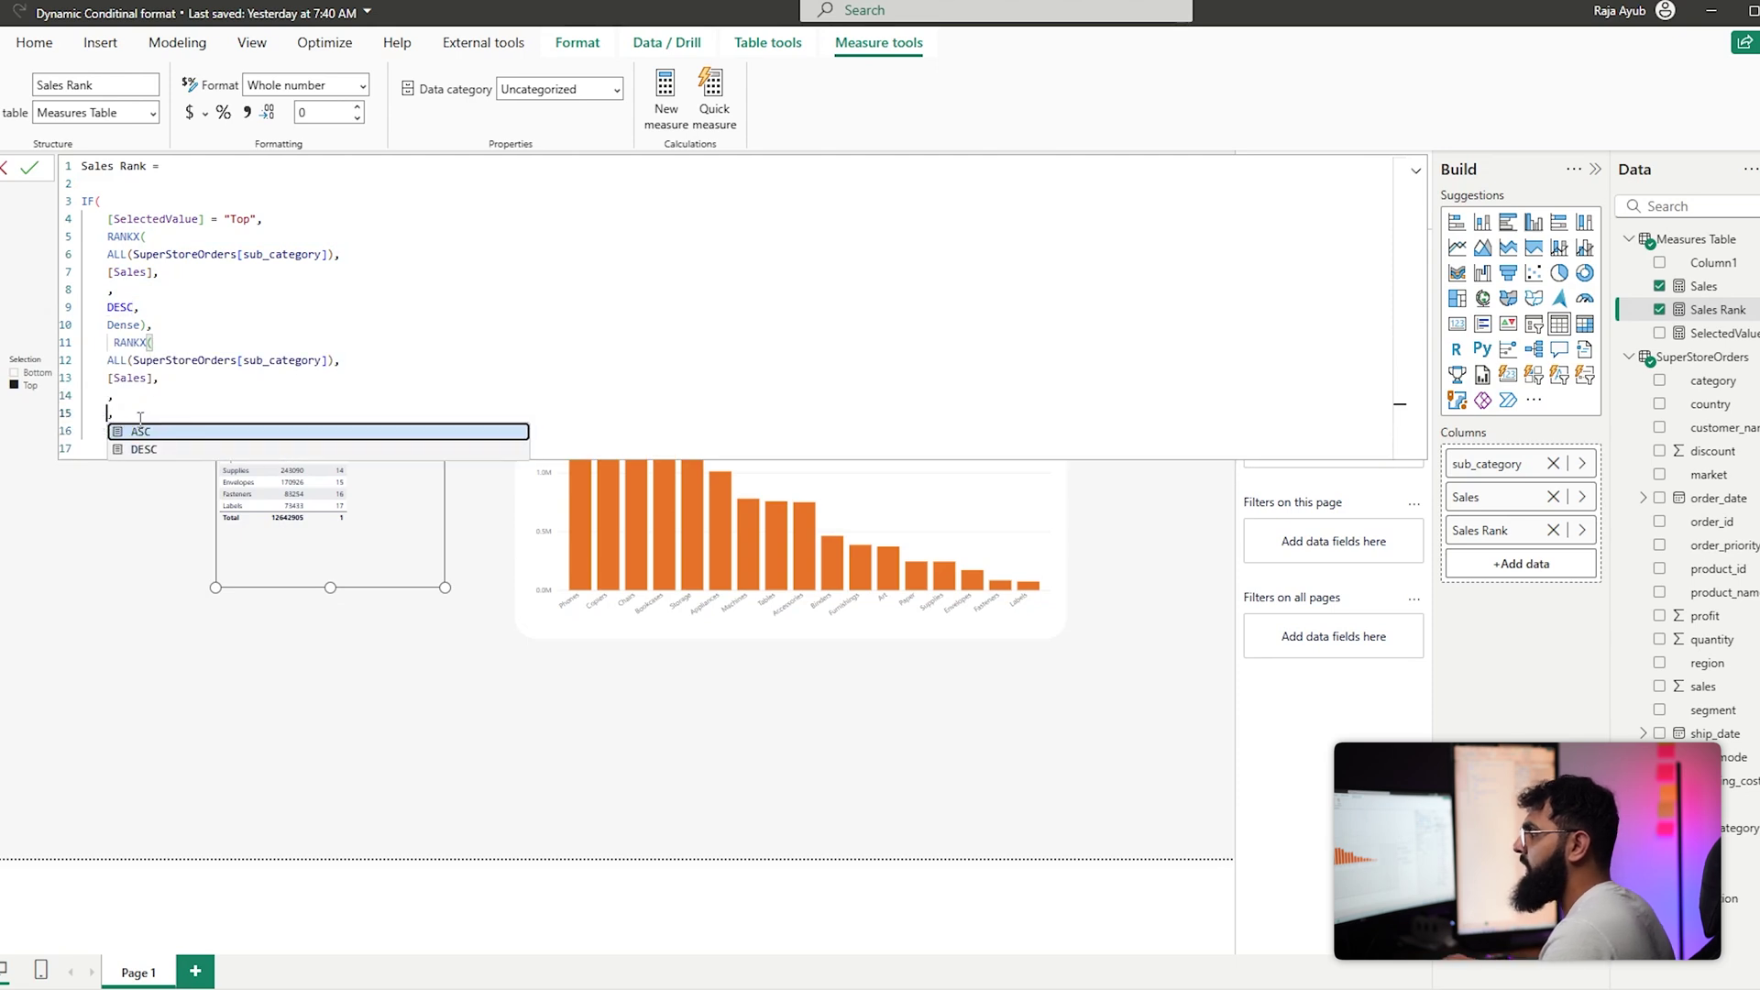
pyautogui.write('C')
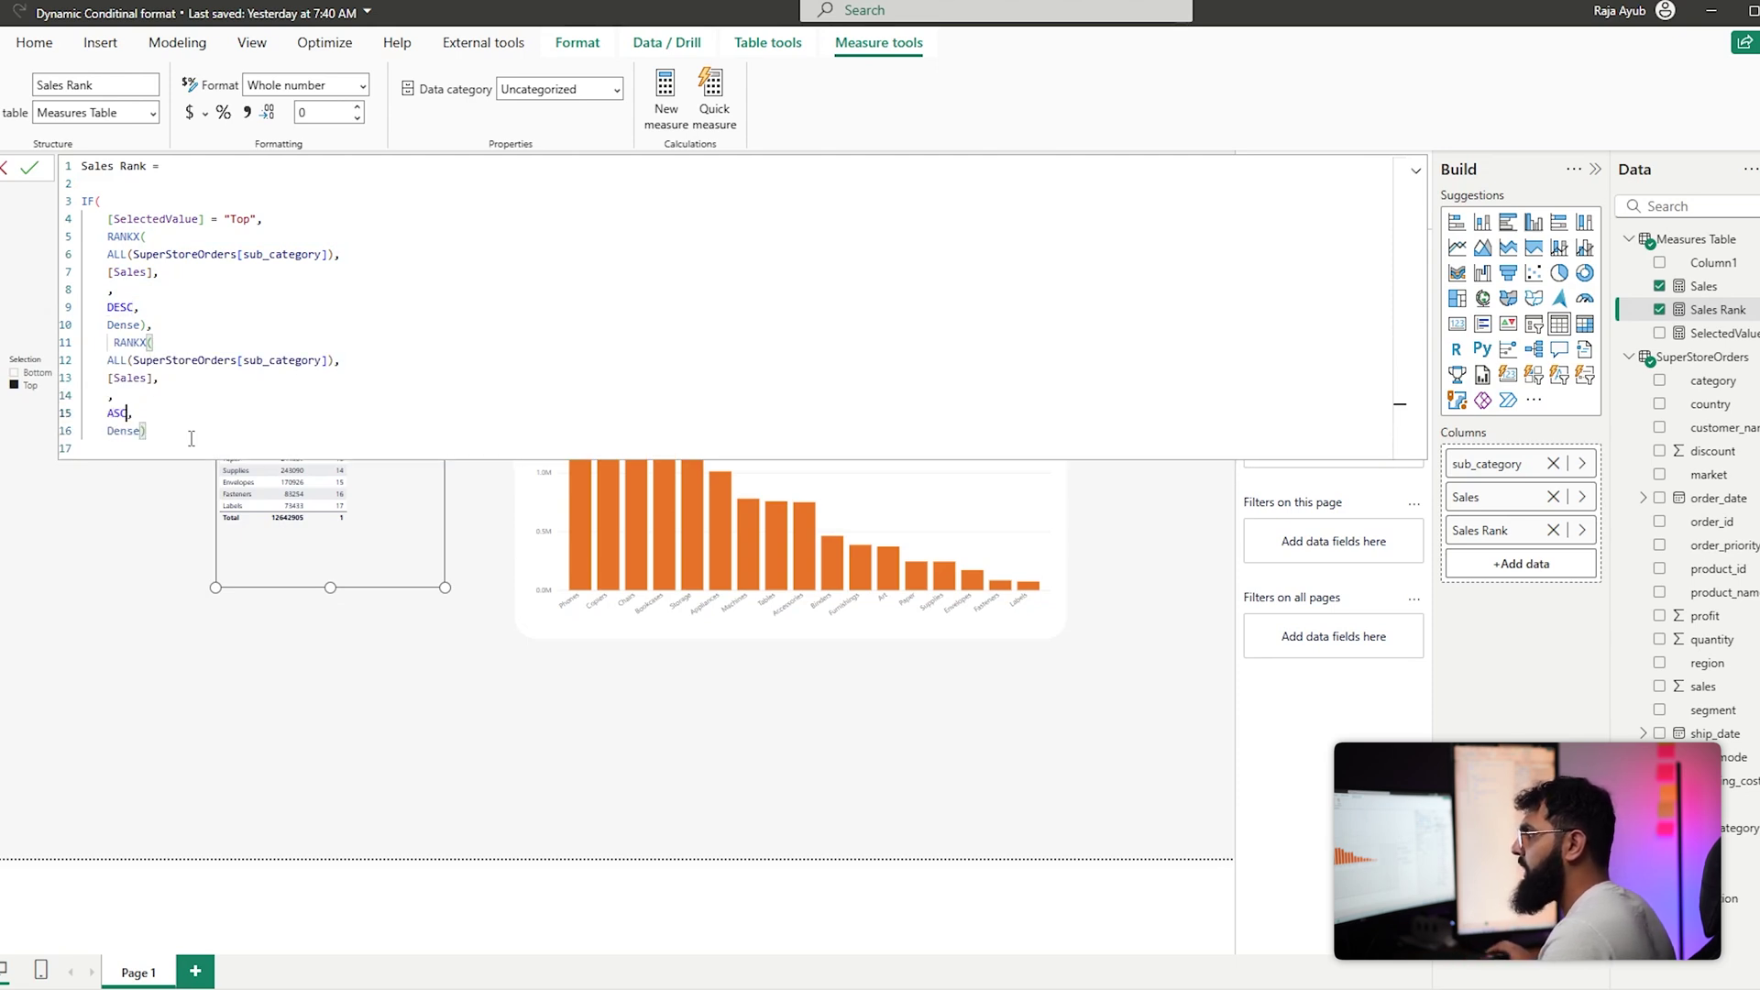
pyautogui.press('Down')
pyautogui.write(')')
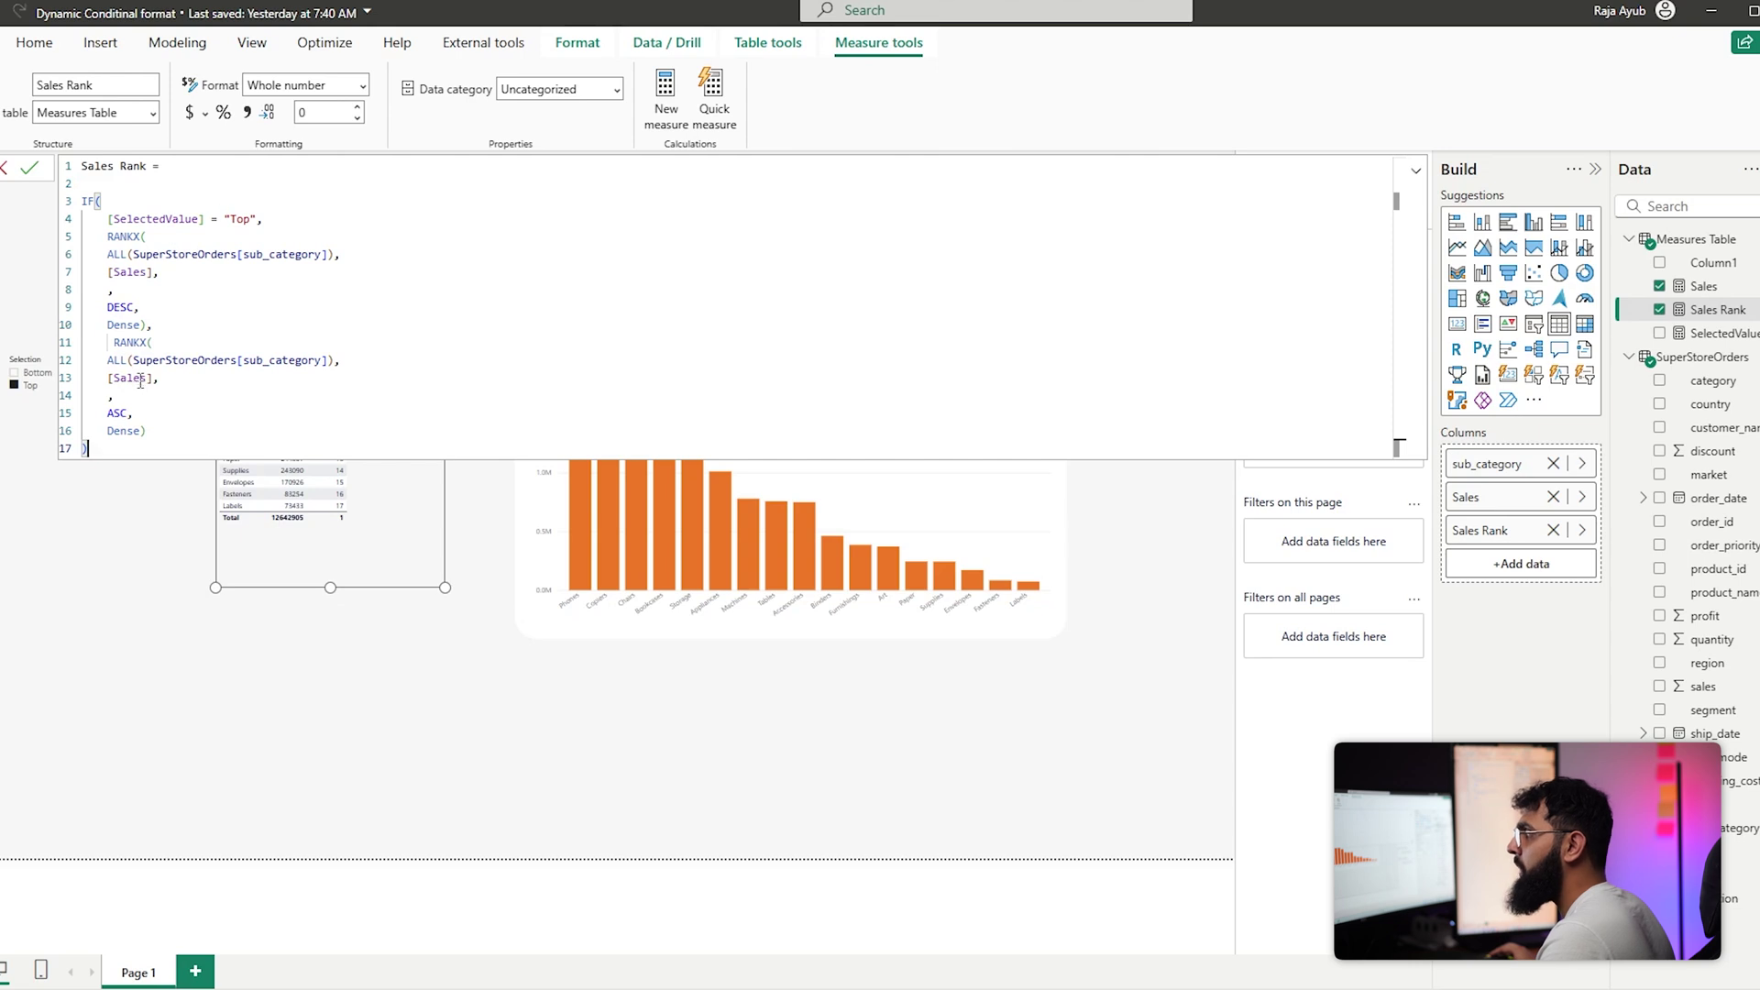
pyautogui.click(29, 166)
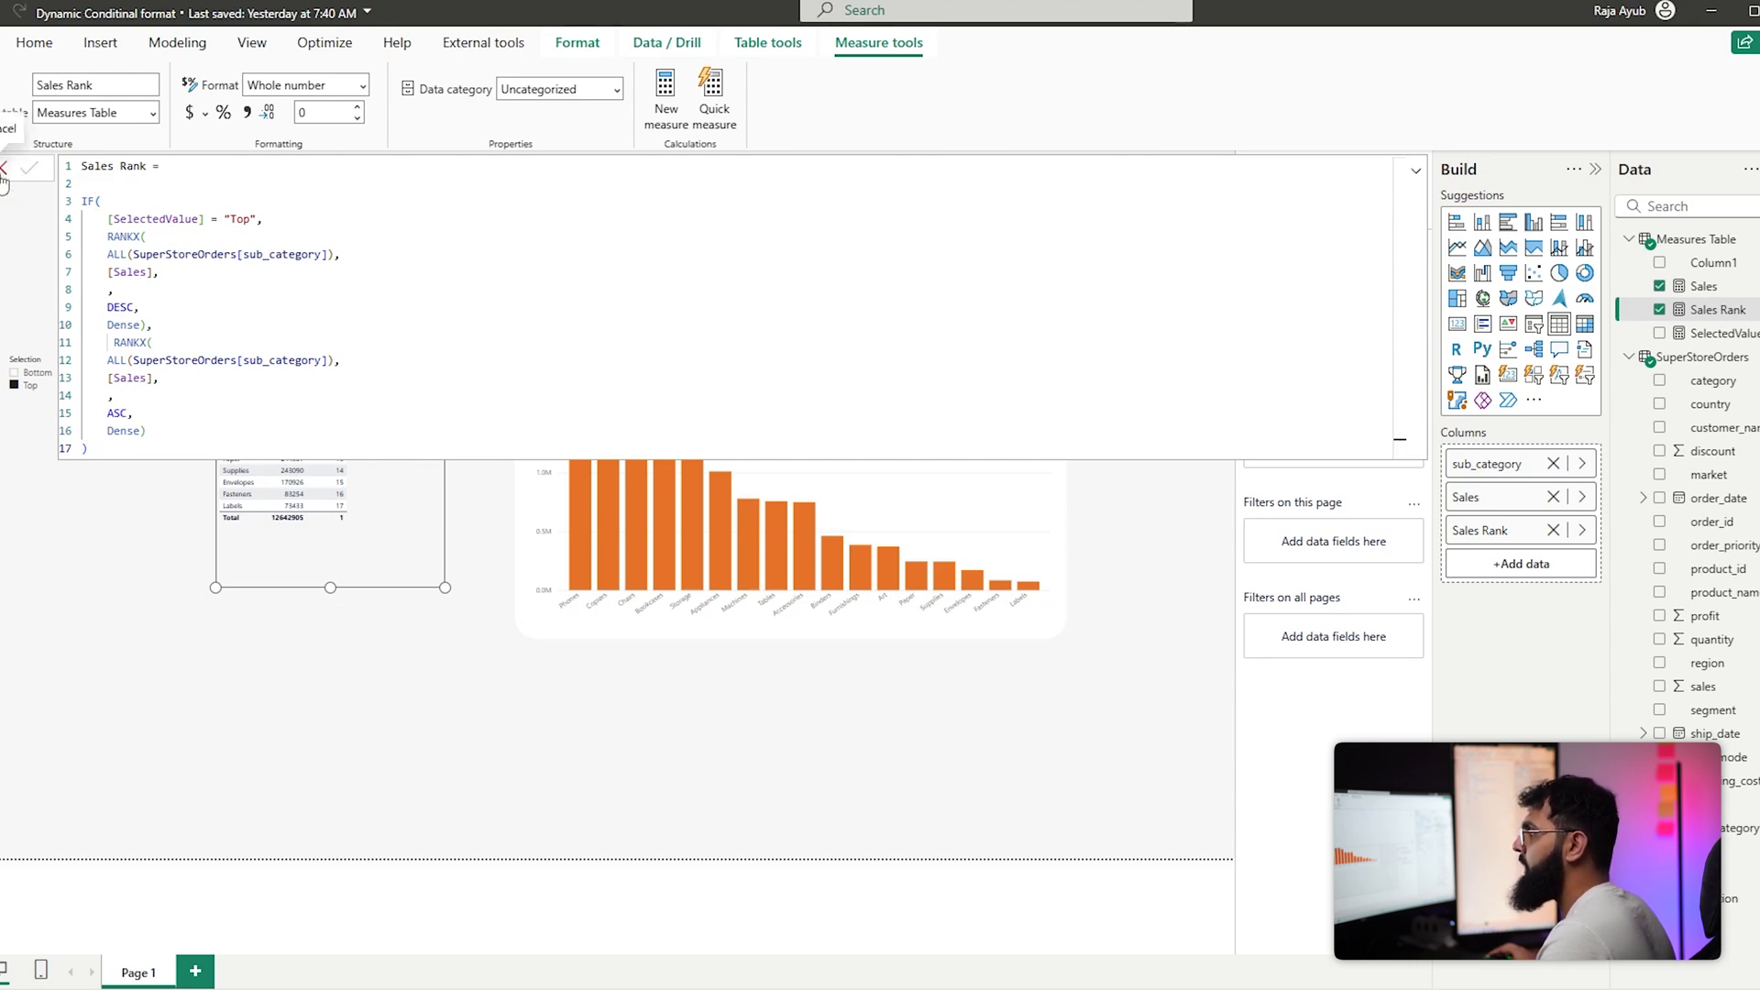
pyautogui.click(3, 179)
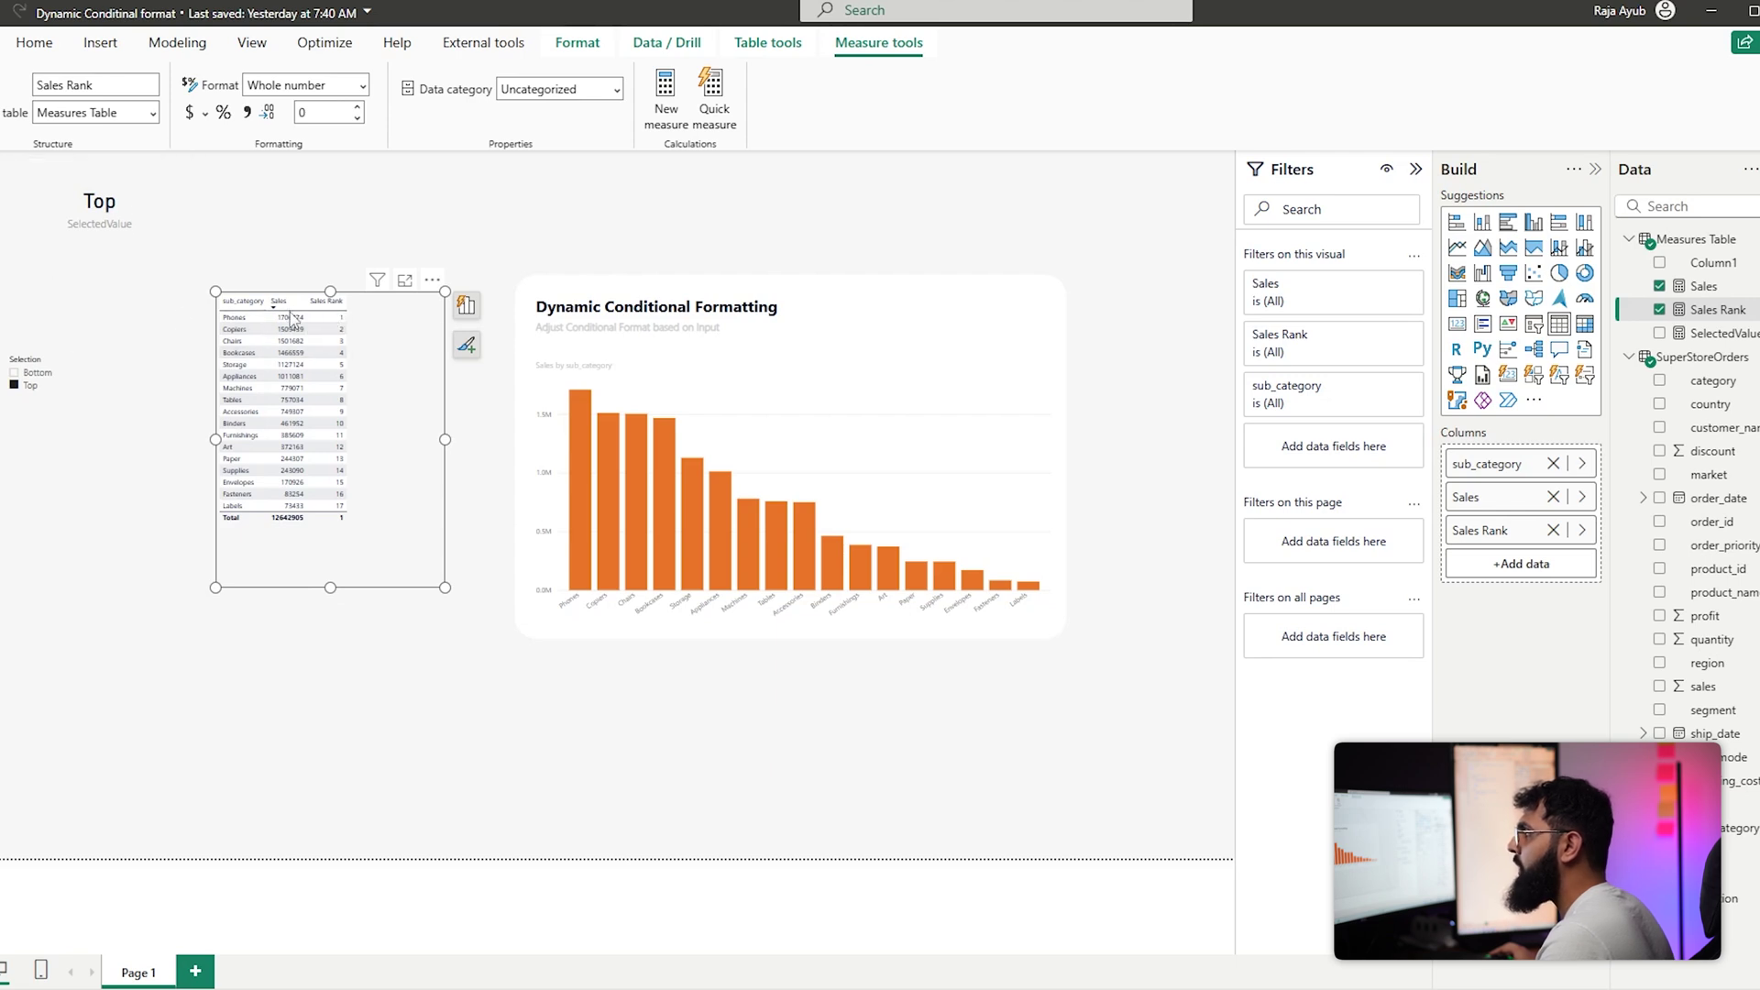
# Switch the Selection slicer between Bottom and Top to check the Sales Rank column, ending on Bottom
pyautogui.click(37, 372)
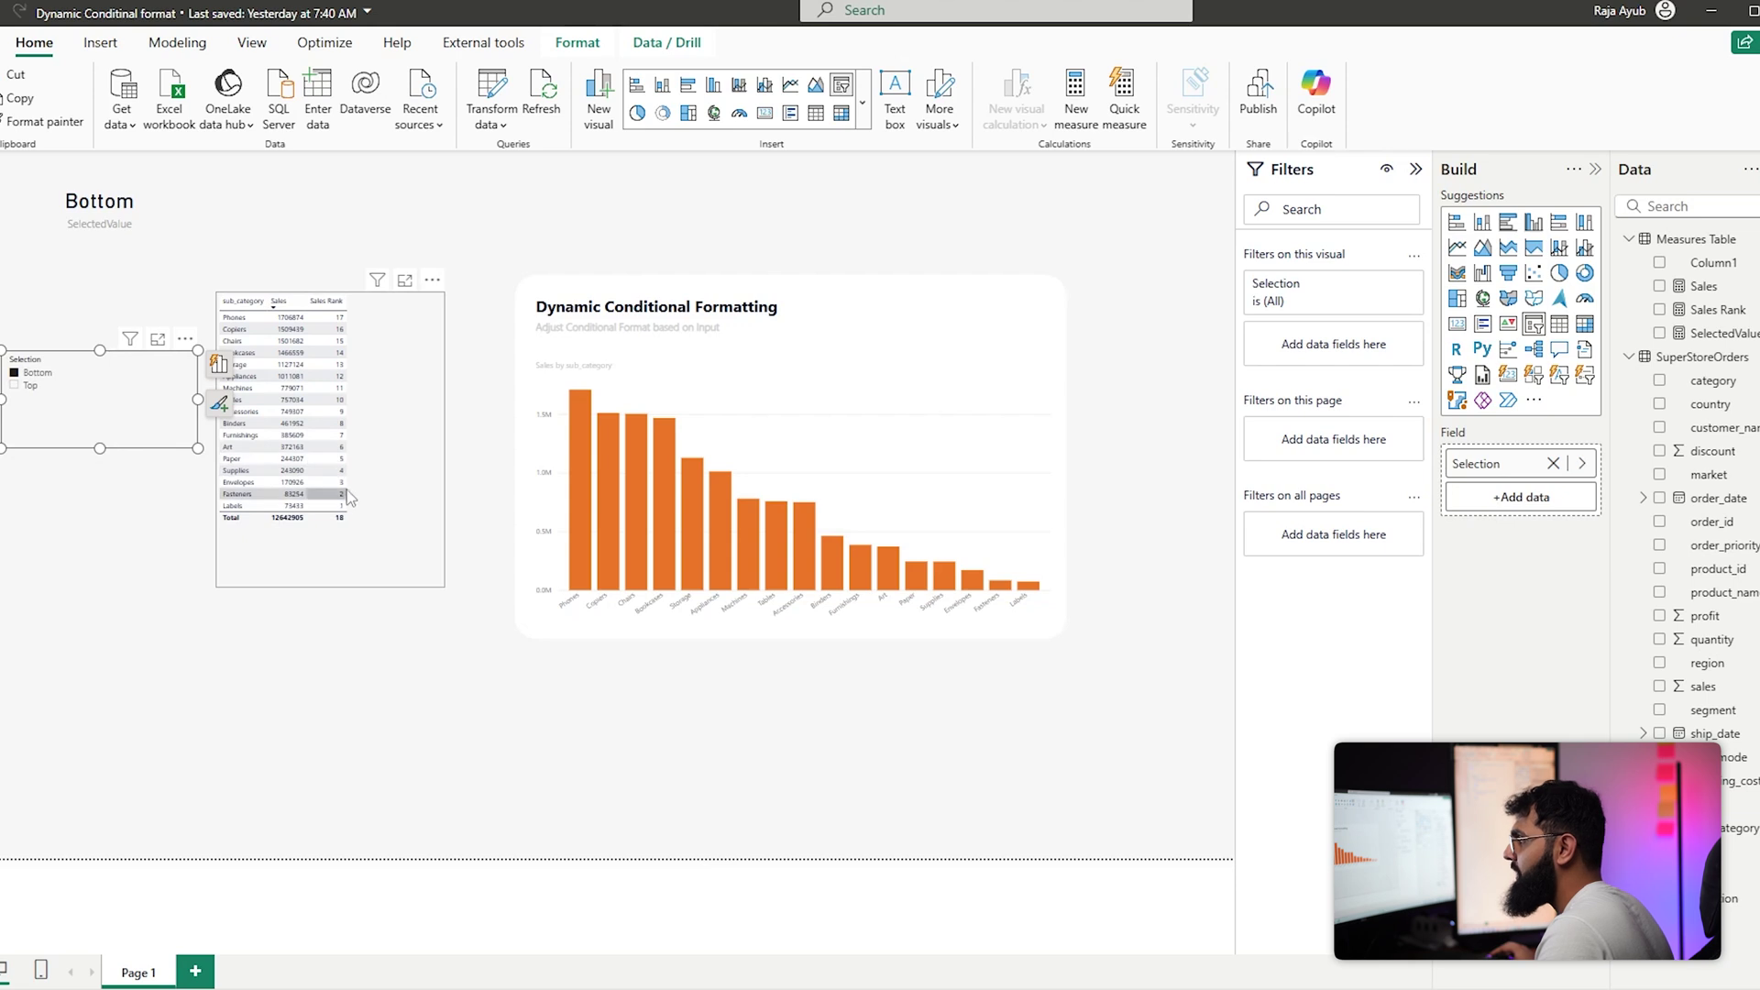
pyautogui.click(29, 386)
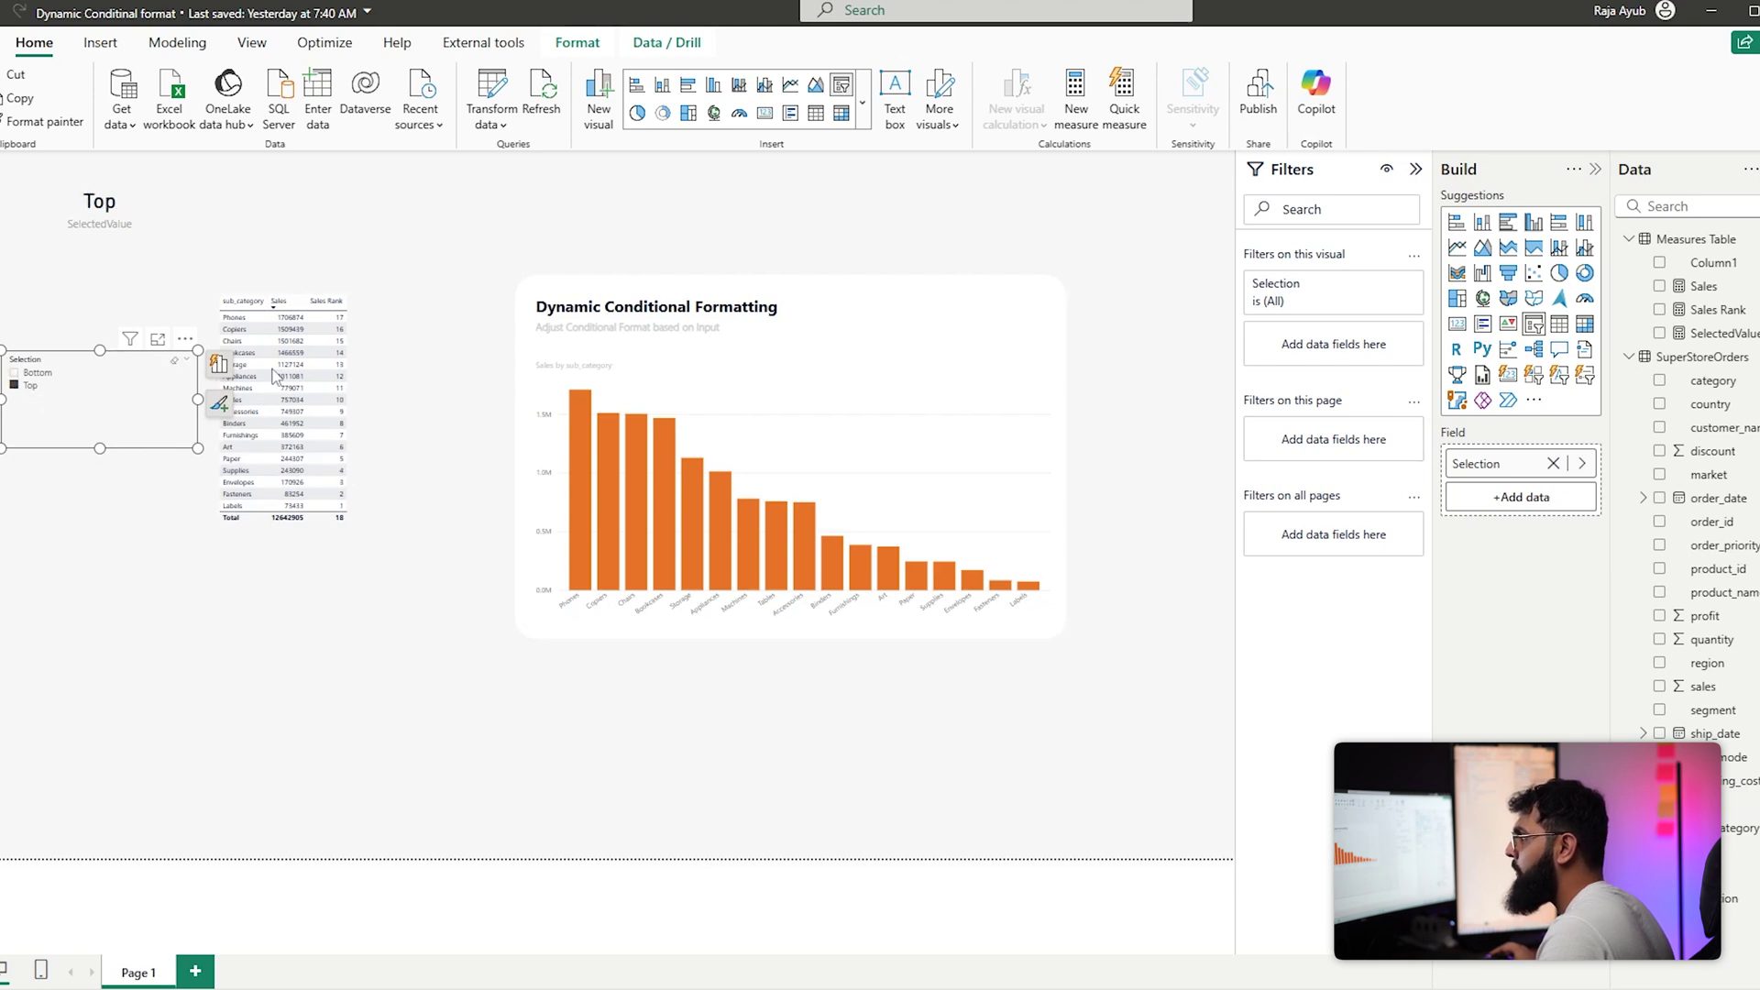
pyautogui.click(27, 373)
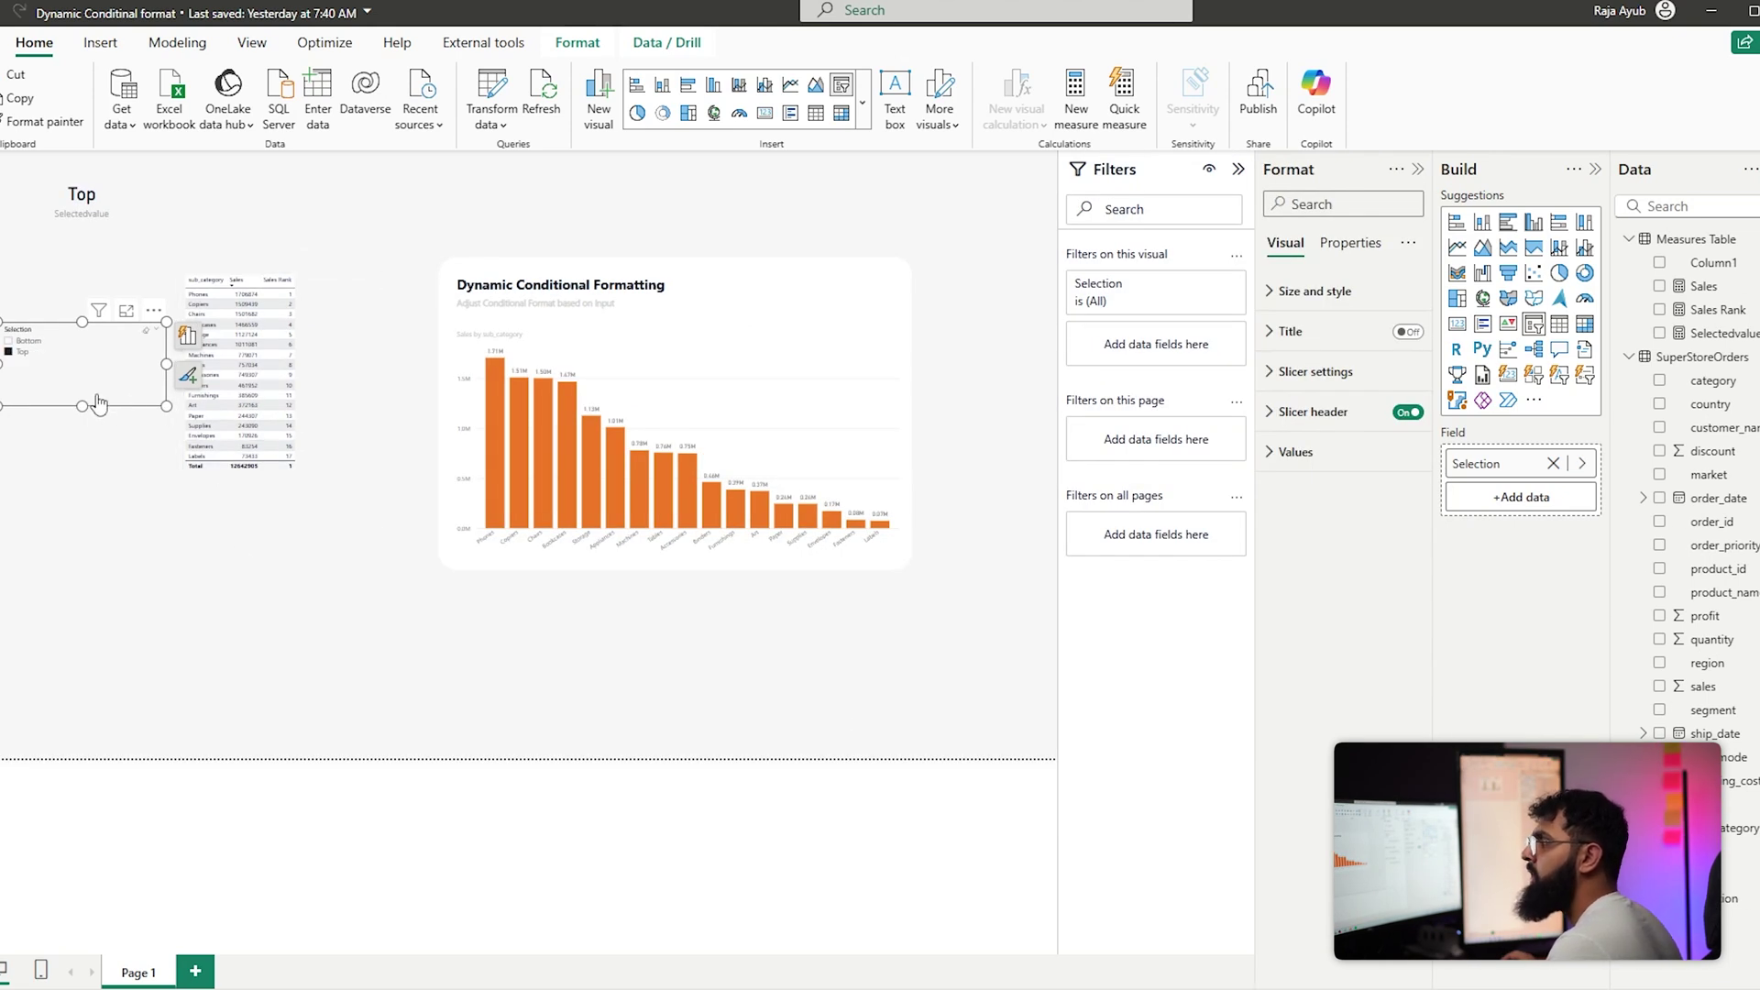
pyautogui.click(22, 341)
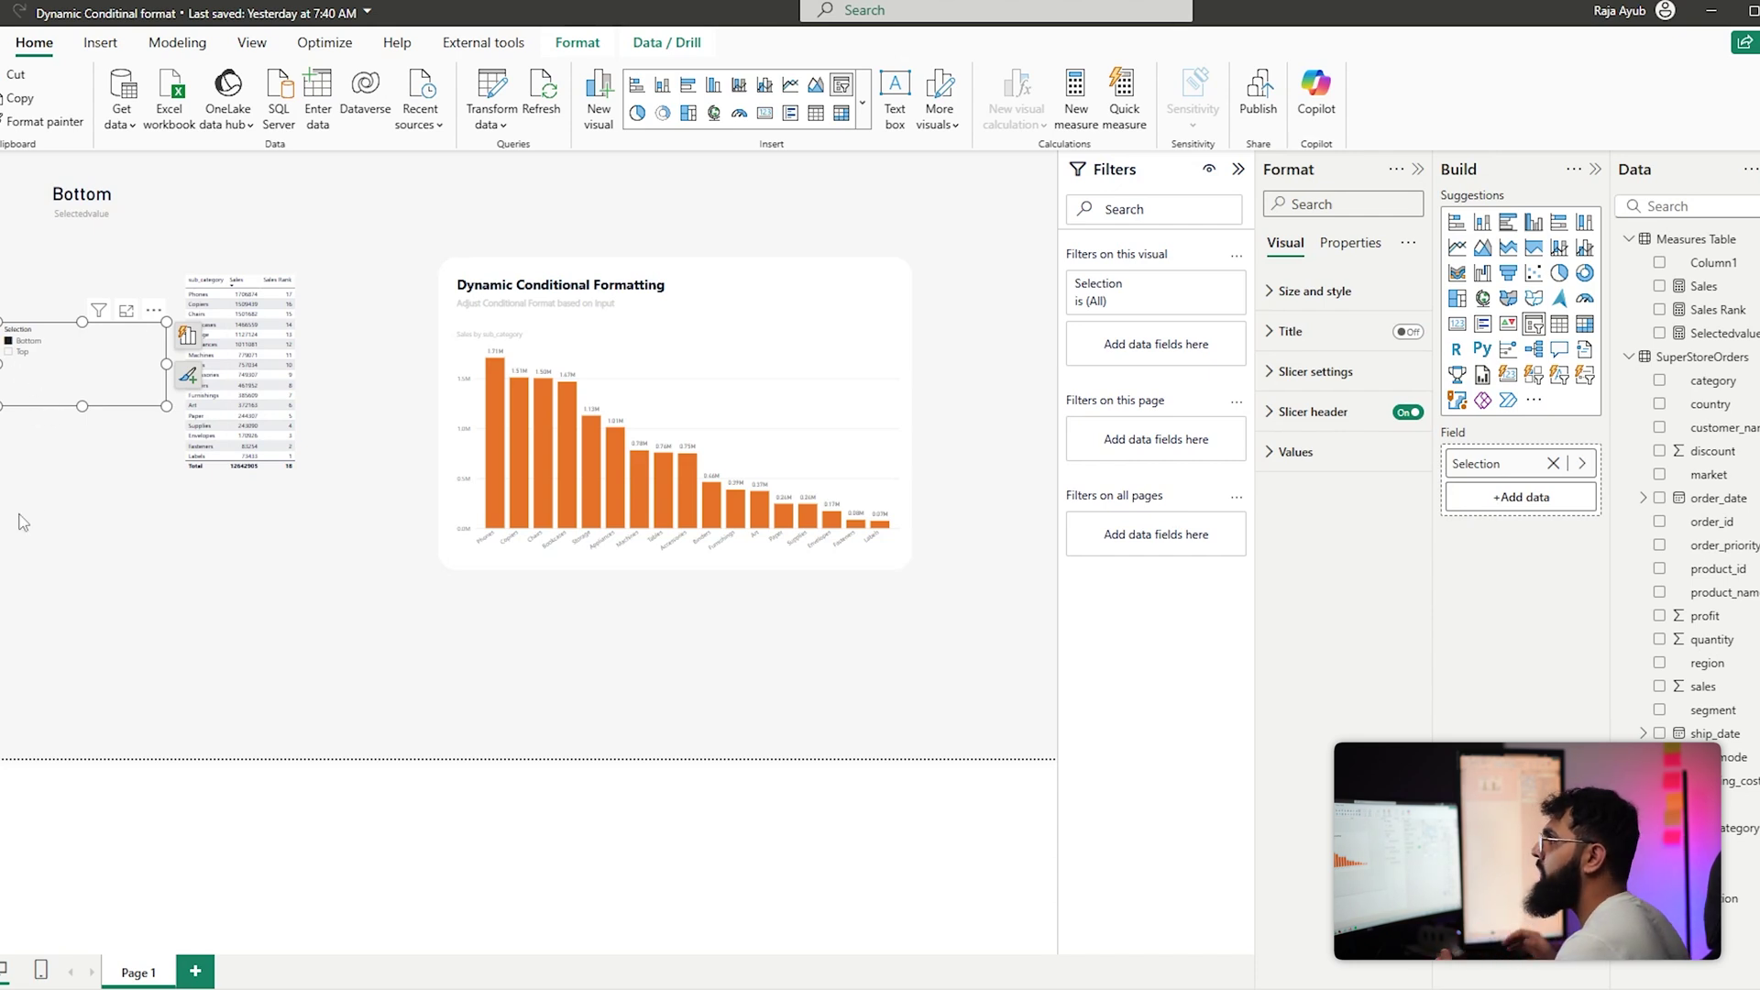
# Create a numeric range parameter named NumericRange with a minimum of 1 and its slicer added to the page
pyautogui.click(177, 42)
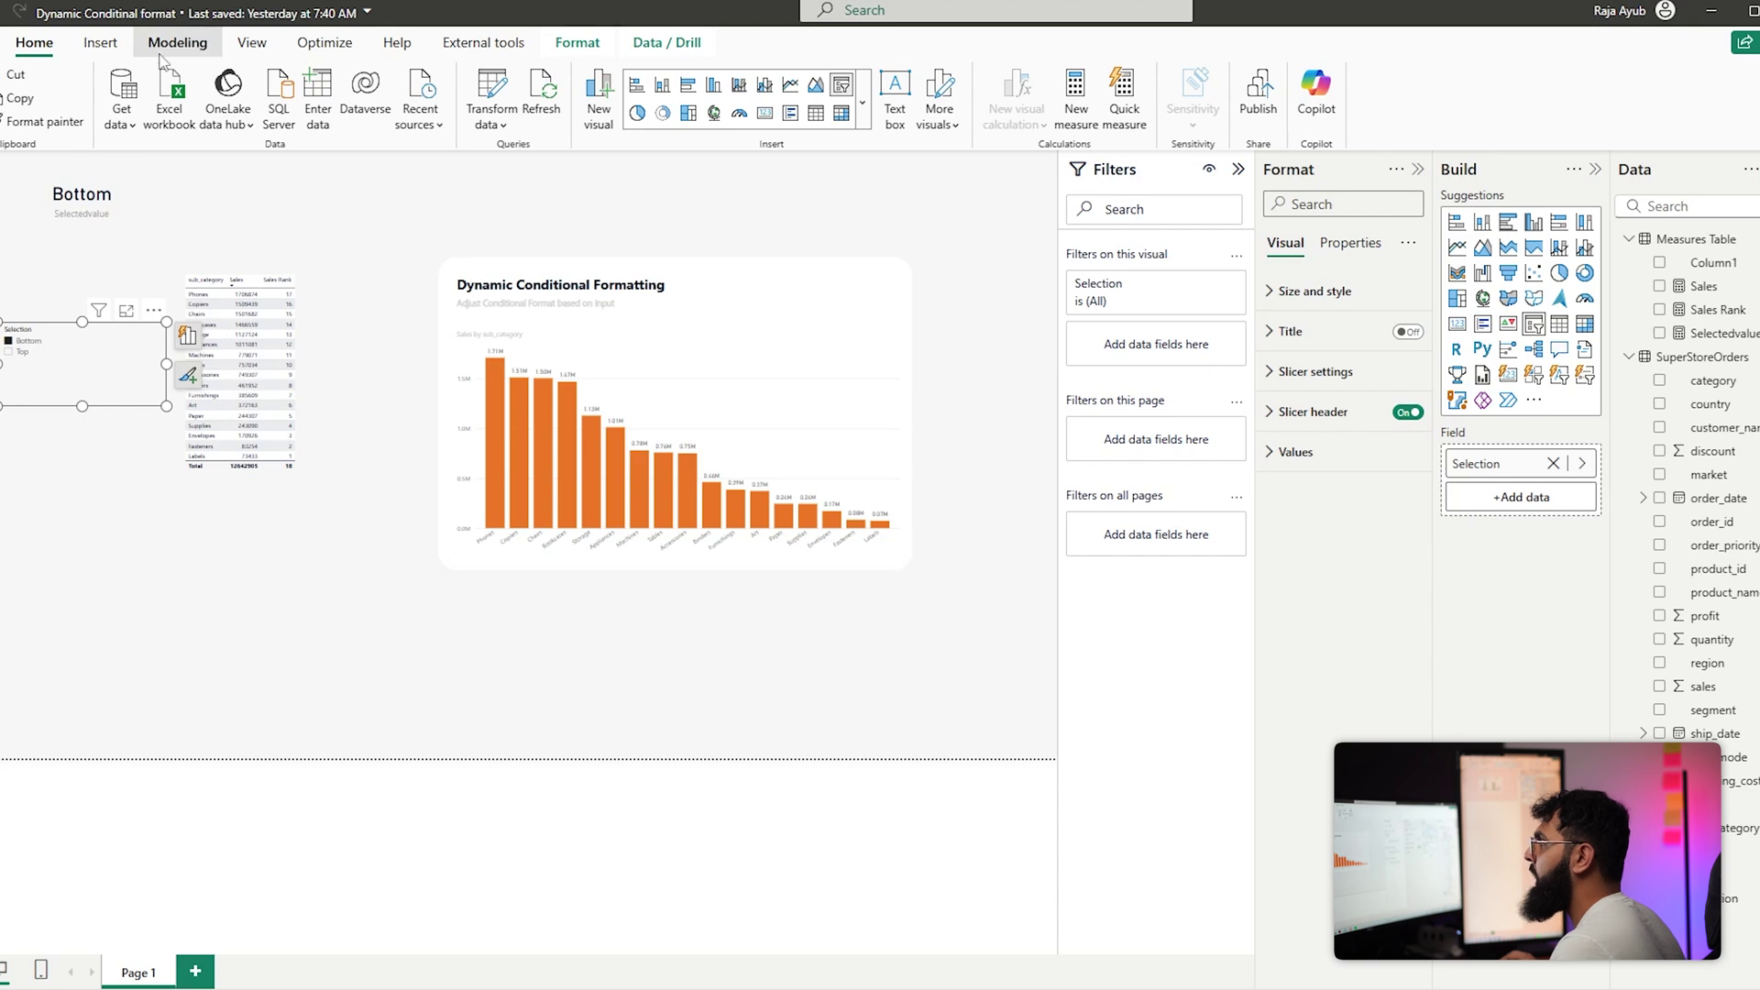
pyautogui.click(488, 126)
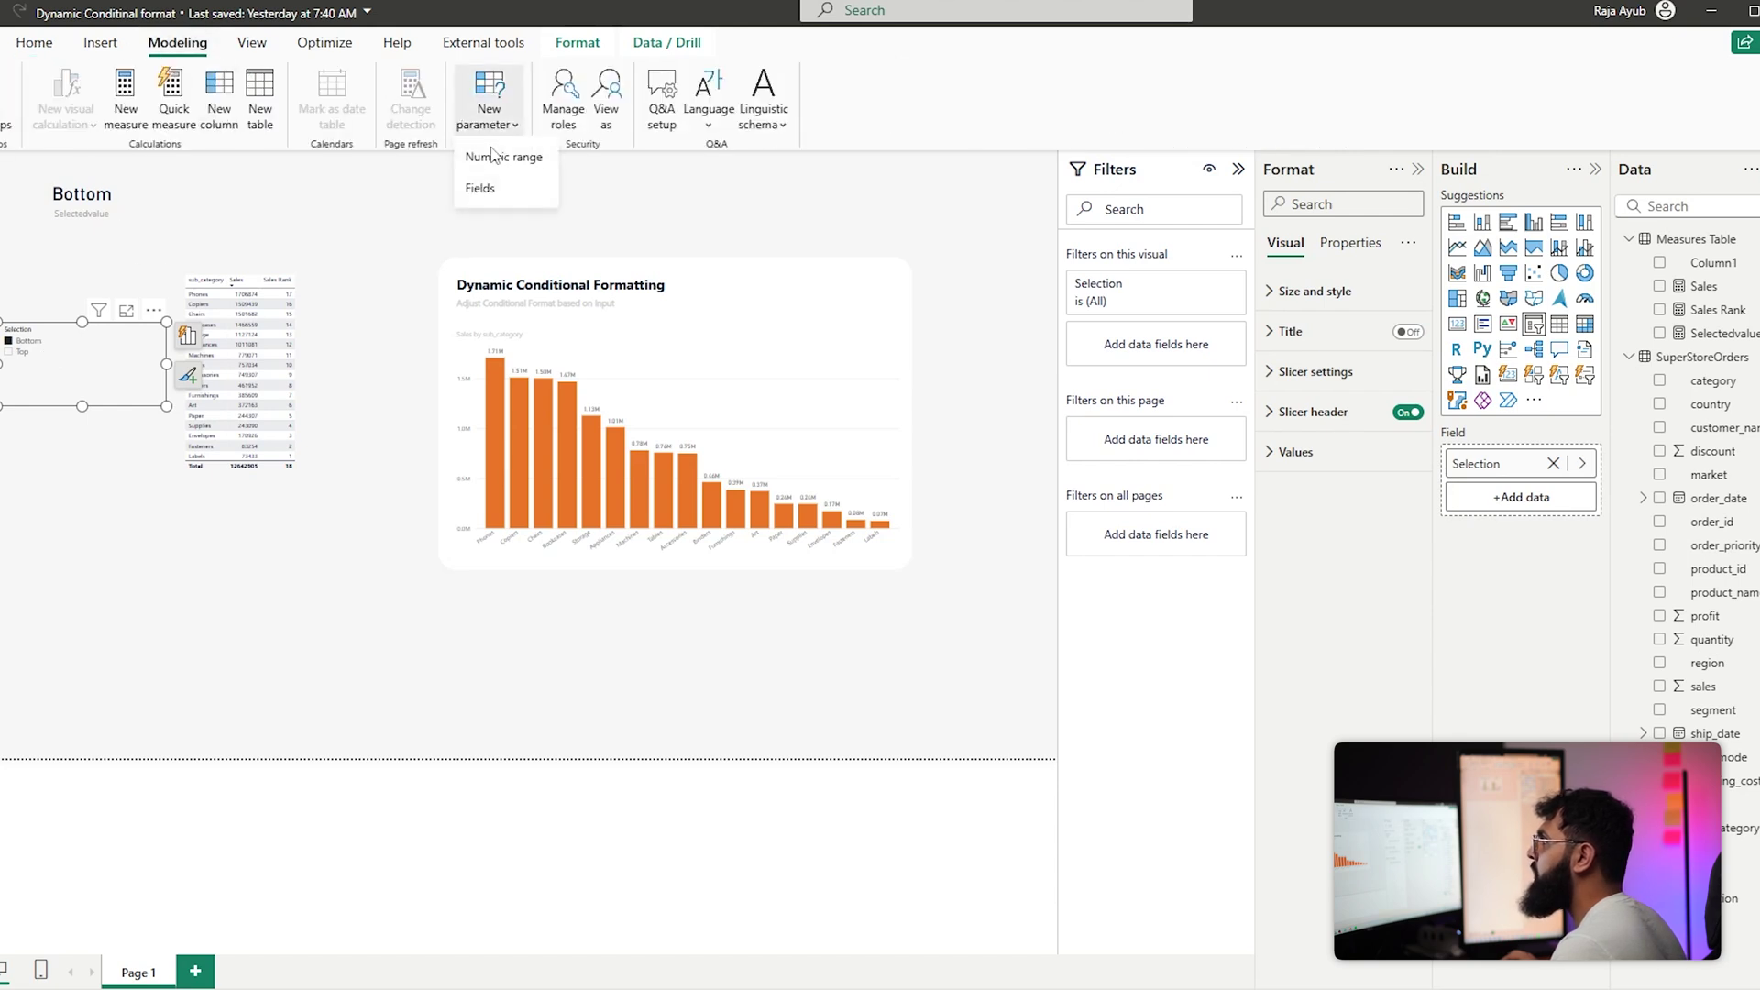
pyautogui.click(495, 159)
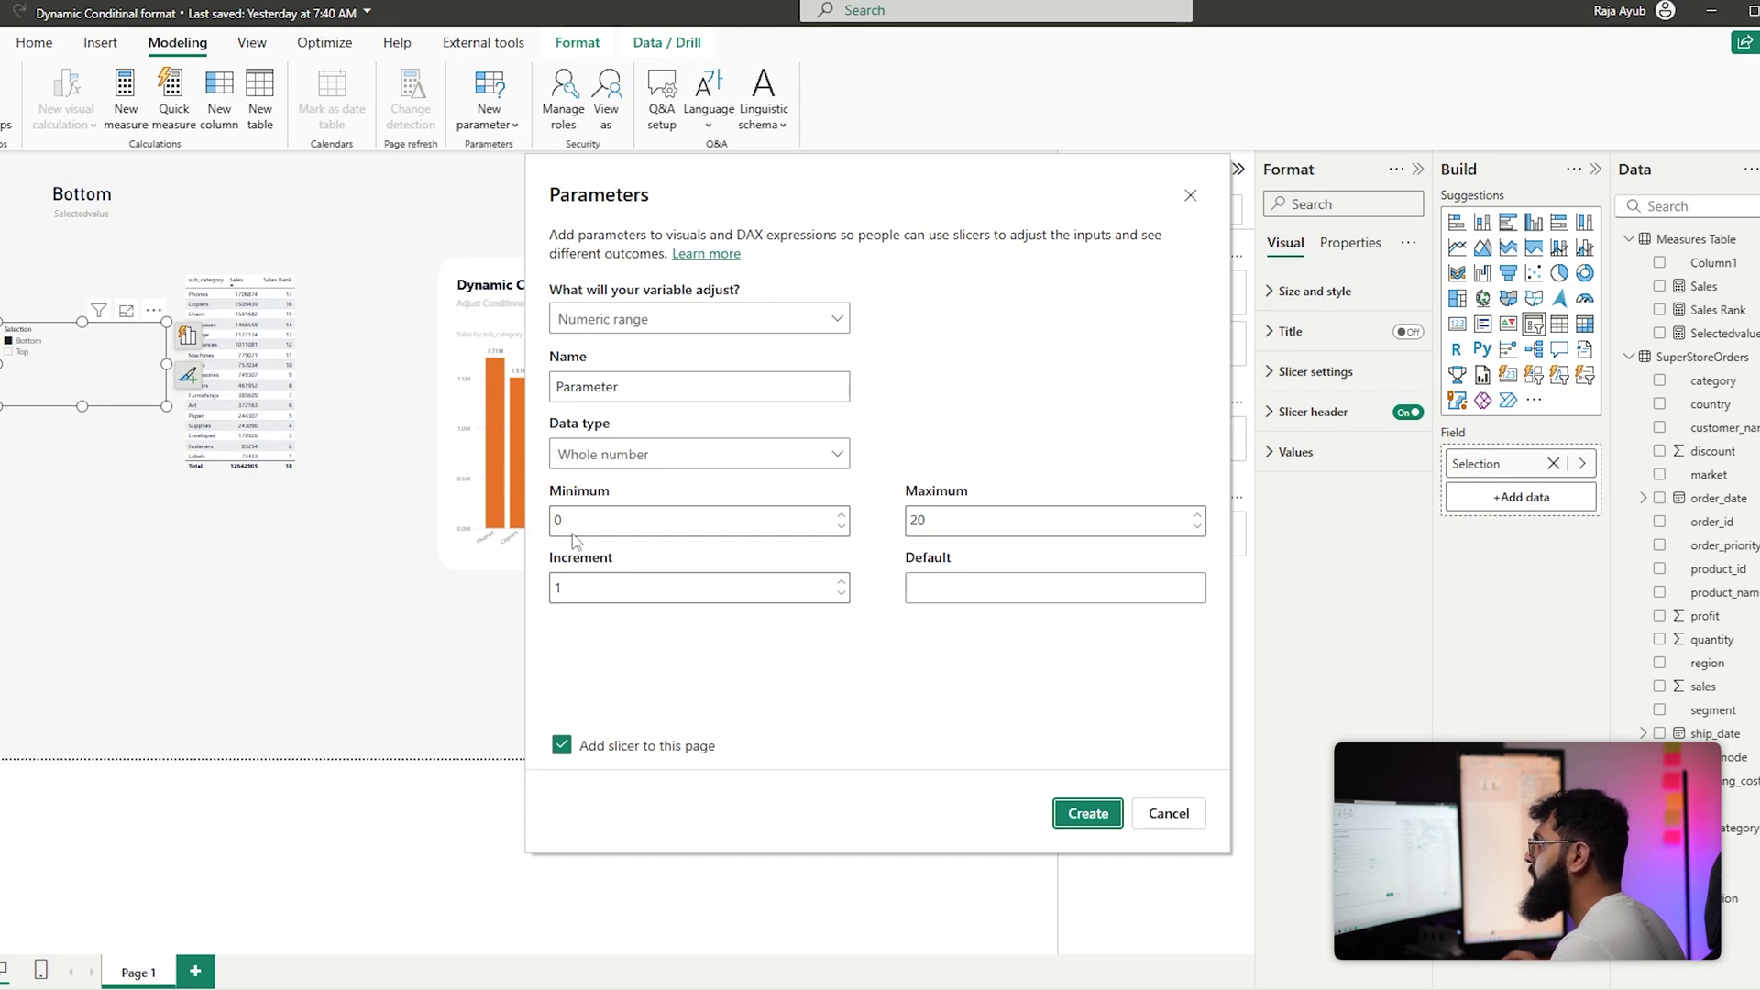
pyautogui.click(670, 535)
pyautogui.press('BackSpace')
pyautogui.write('1')
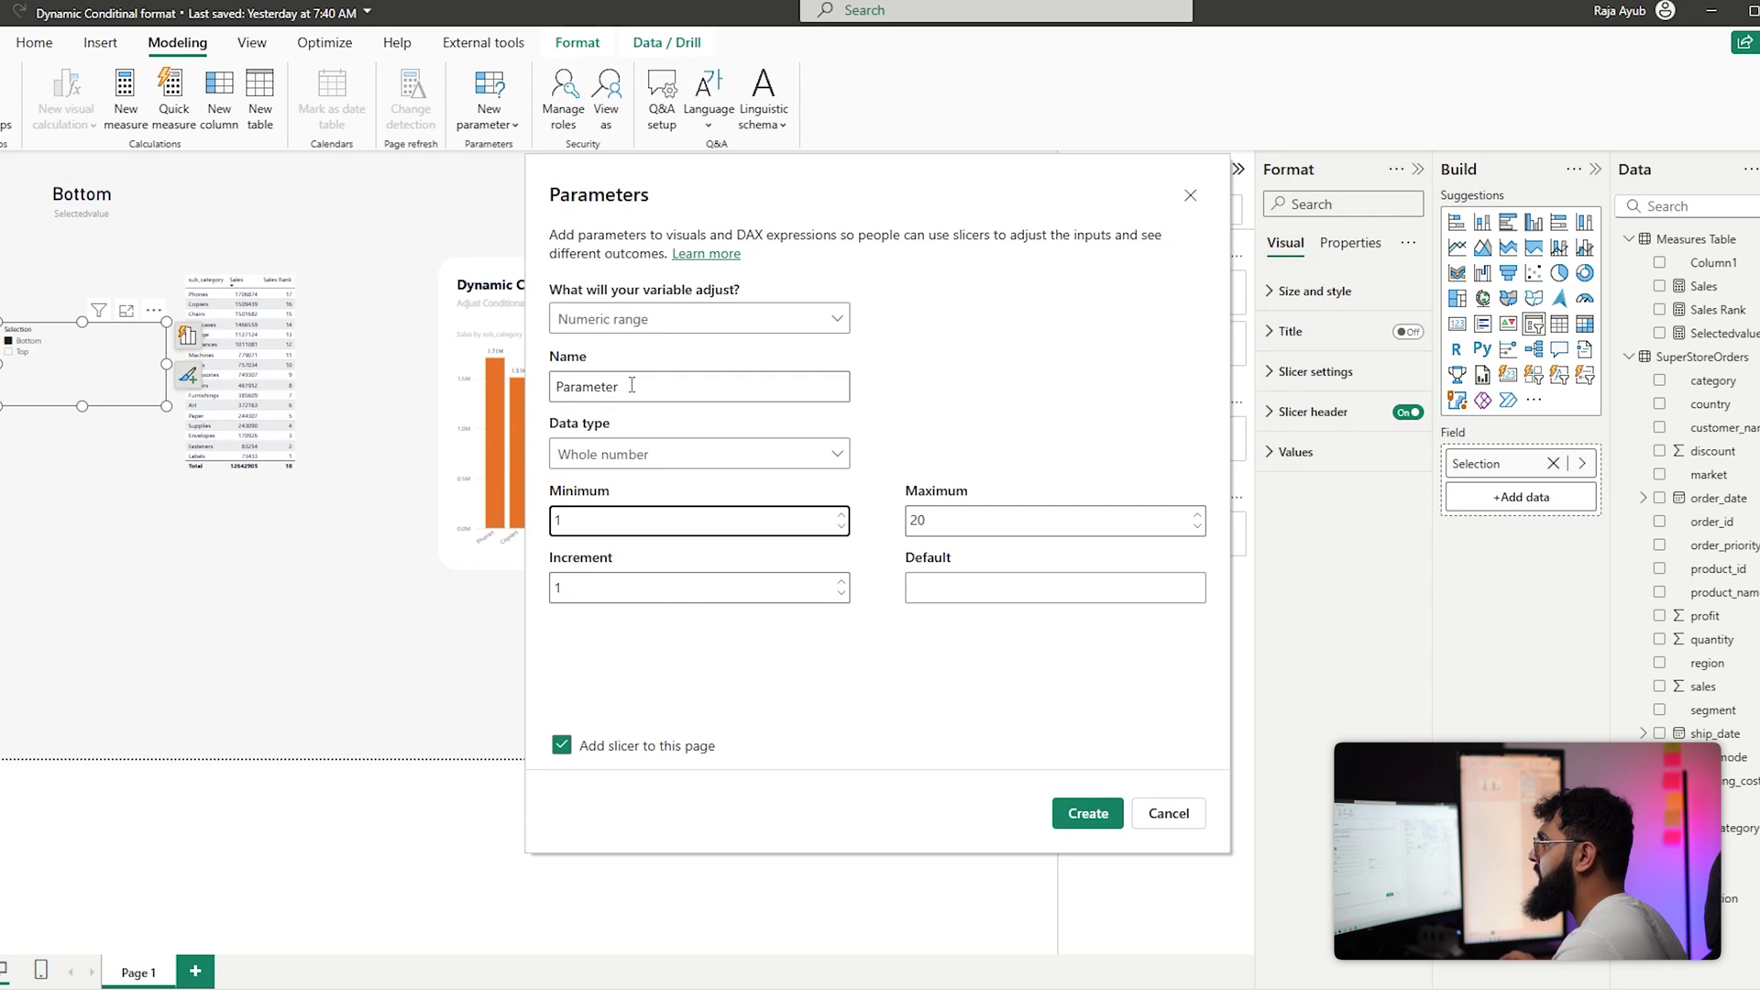
pyautogui.doubleClick(591, 386)
pyautogui.press('BackSpace')
pyautogui.write('NumericRange')
pyautogui.click(1078, 816)
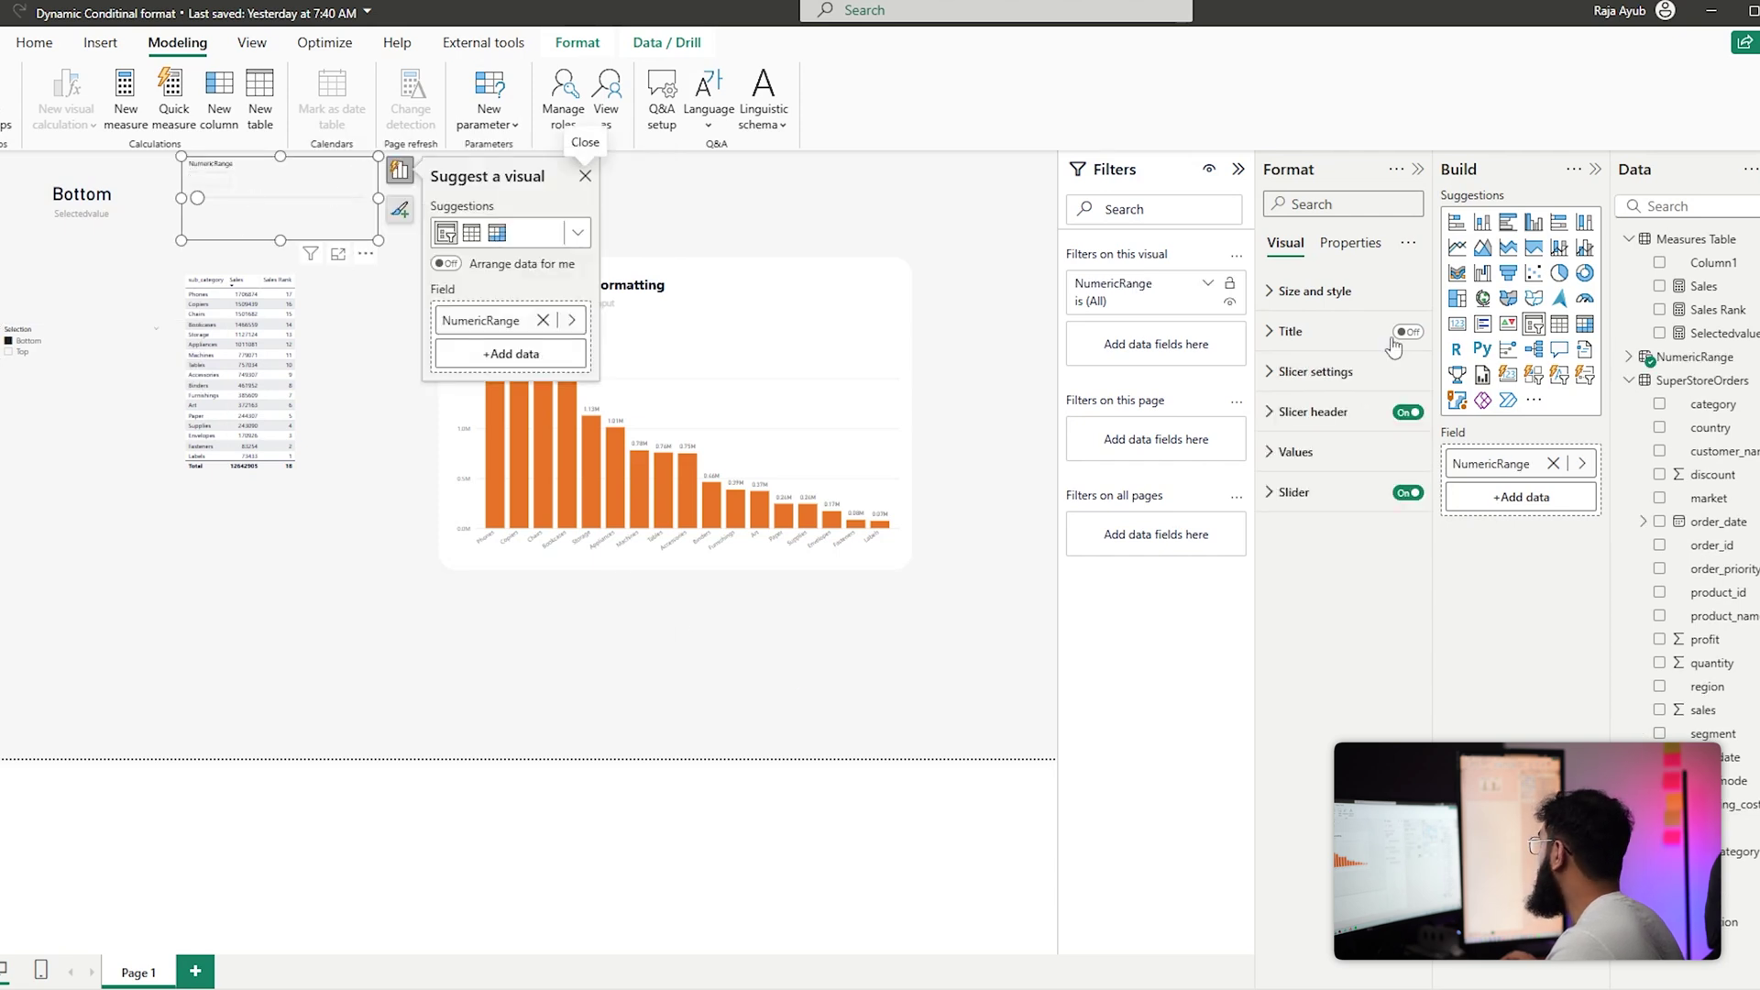
# Turn off the NumericRange slicer's slider and header and set its values' font size to 12
pyautogui.click(1630, 357)
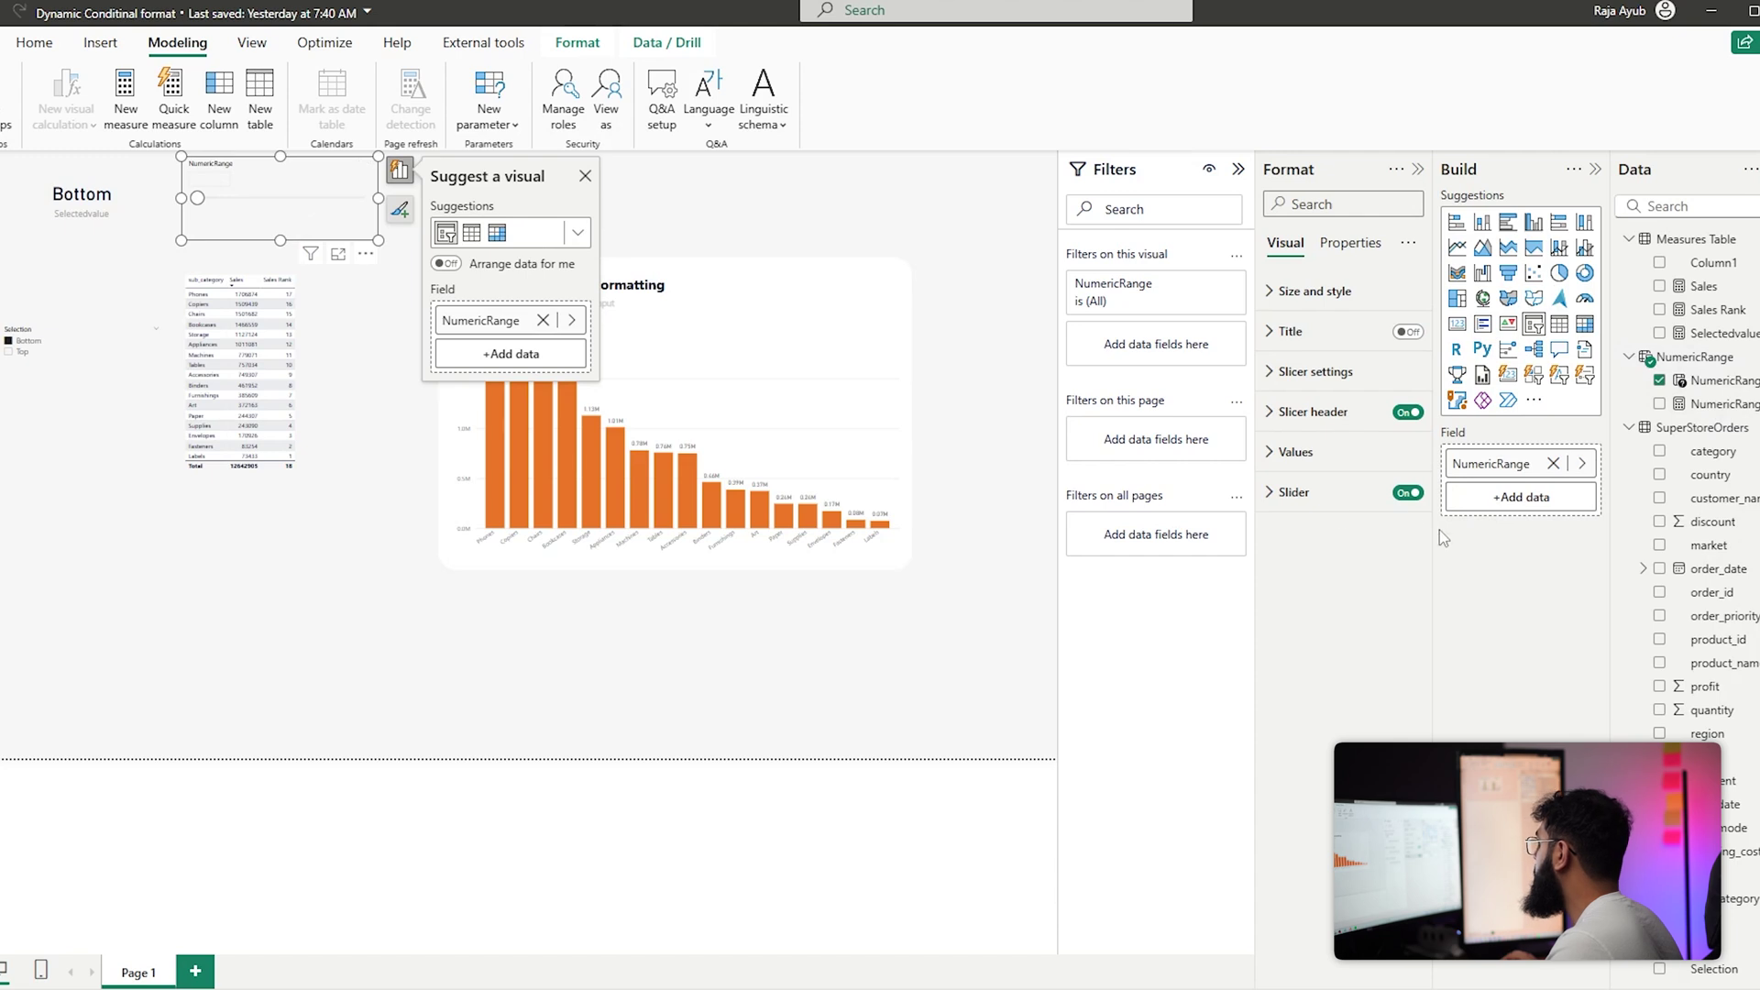
pyautogui.click(1408, 495)
pyautogui.click(1407, 411)
pyautogui.click(1296, 452)
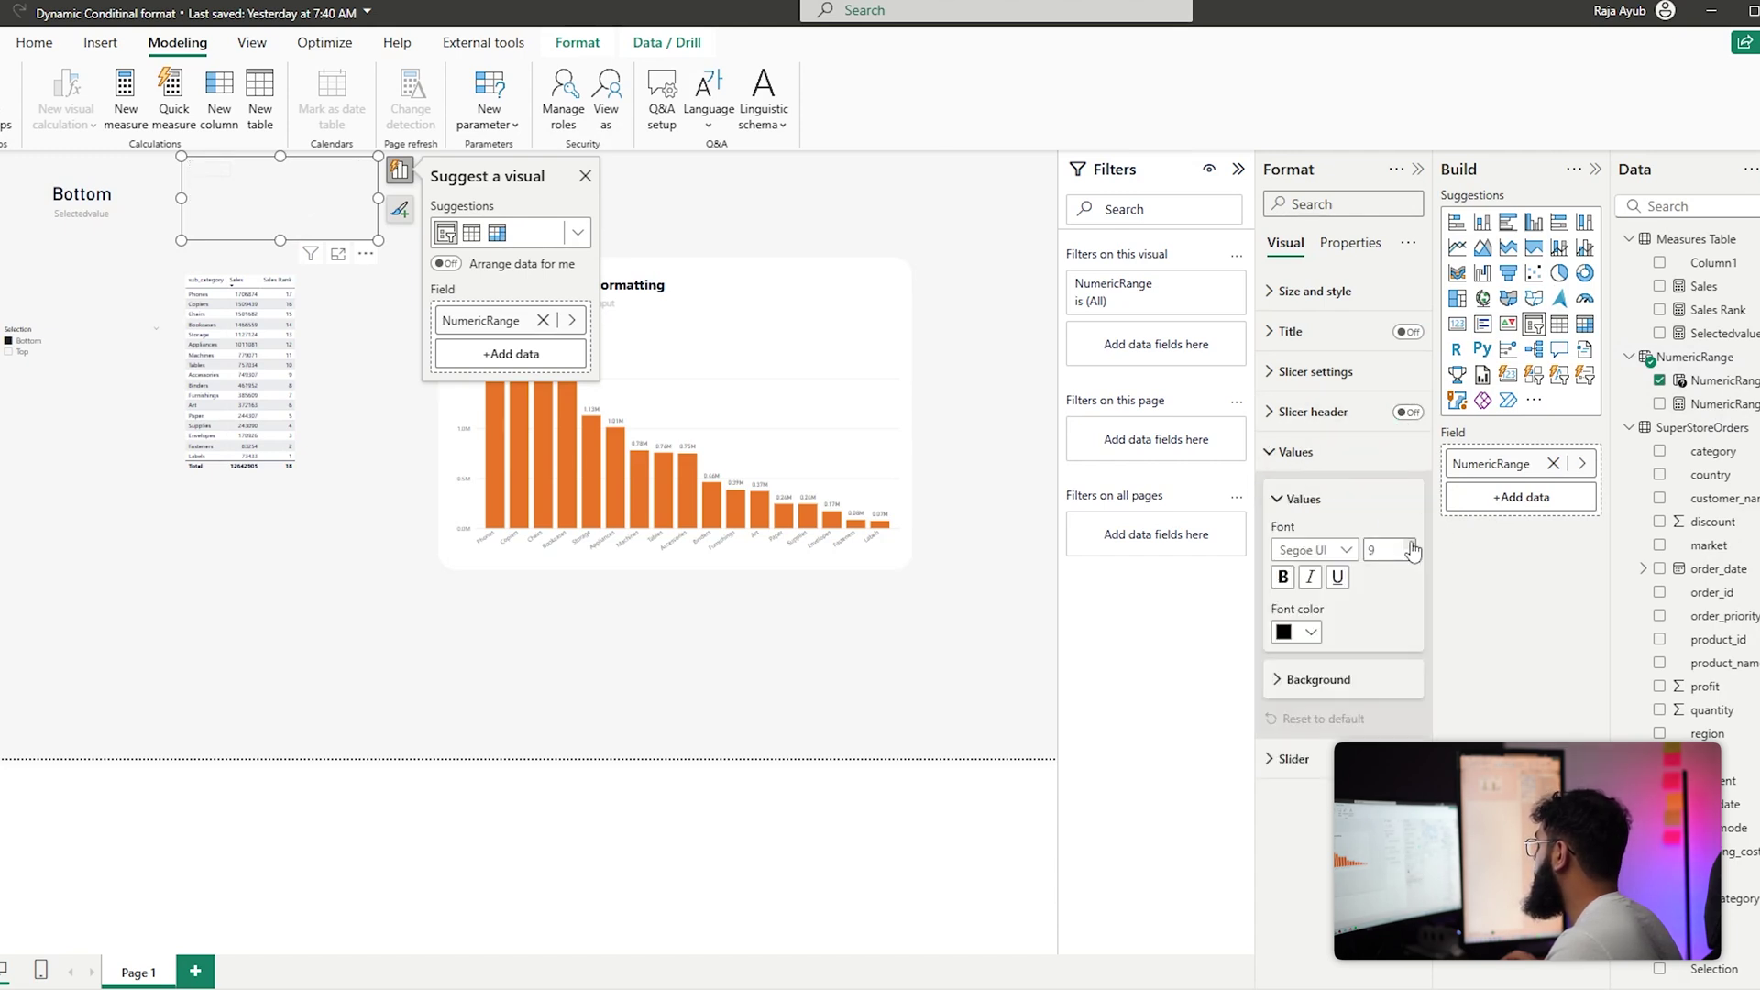
# Move the NumericRange slicer directly below the Selection slicer and set its value to 4
pyautogui.moveTo(298, 218); pyautogui.dragTo(116, 464)
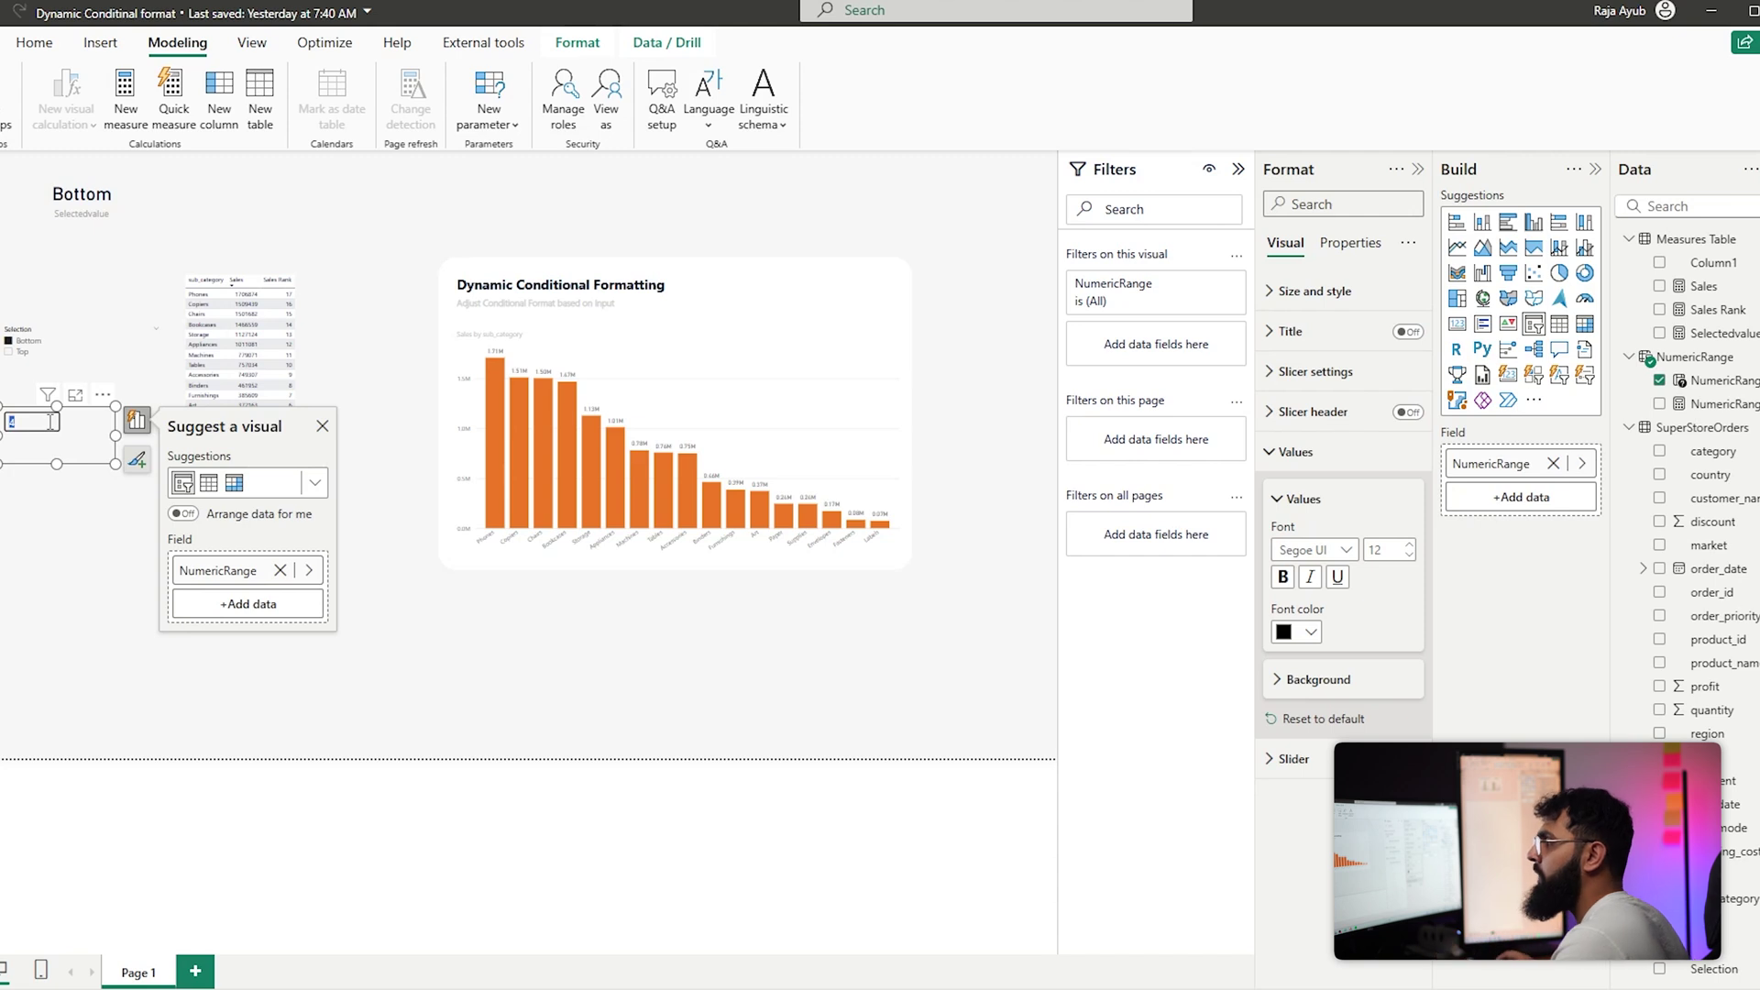
pyautogui.click(38, 599)
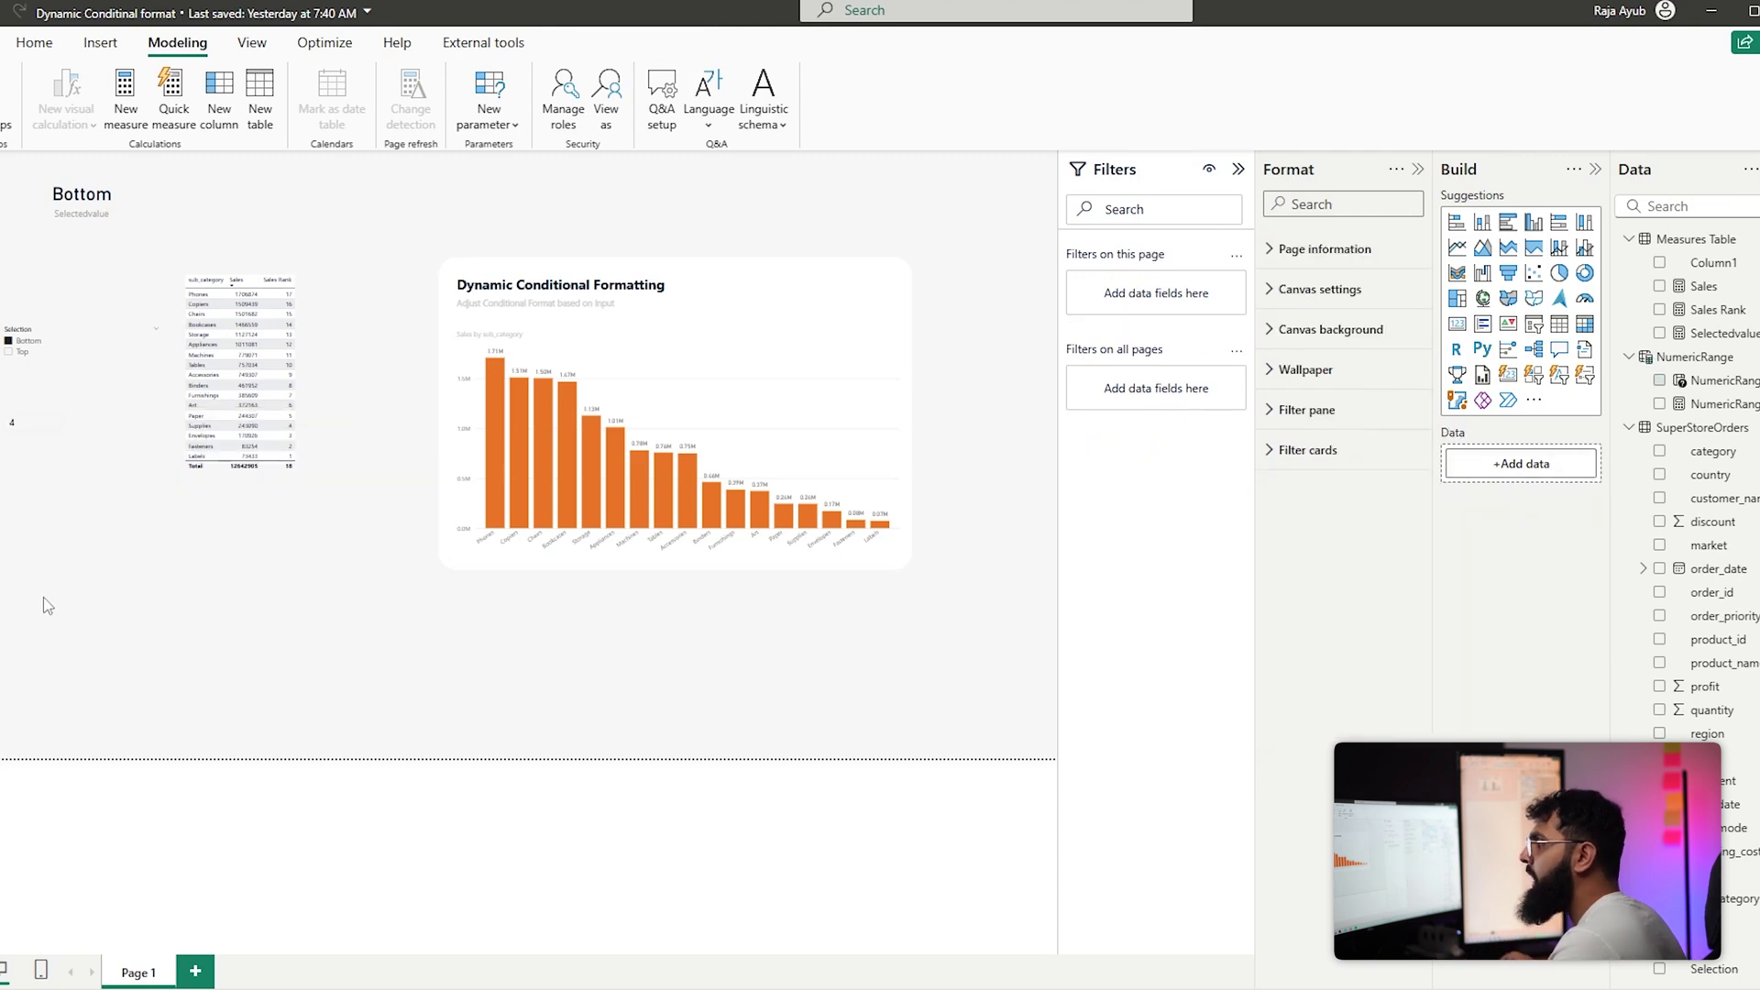
pyautogui.click(52, 445)
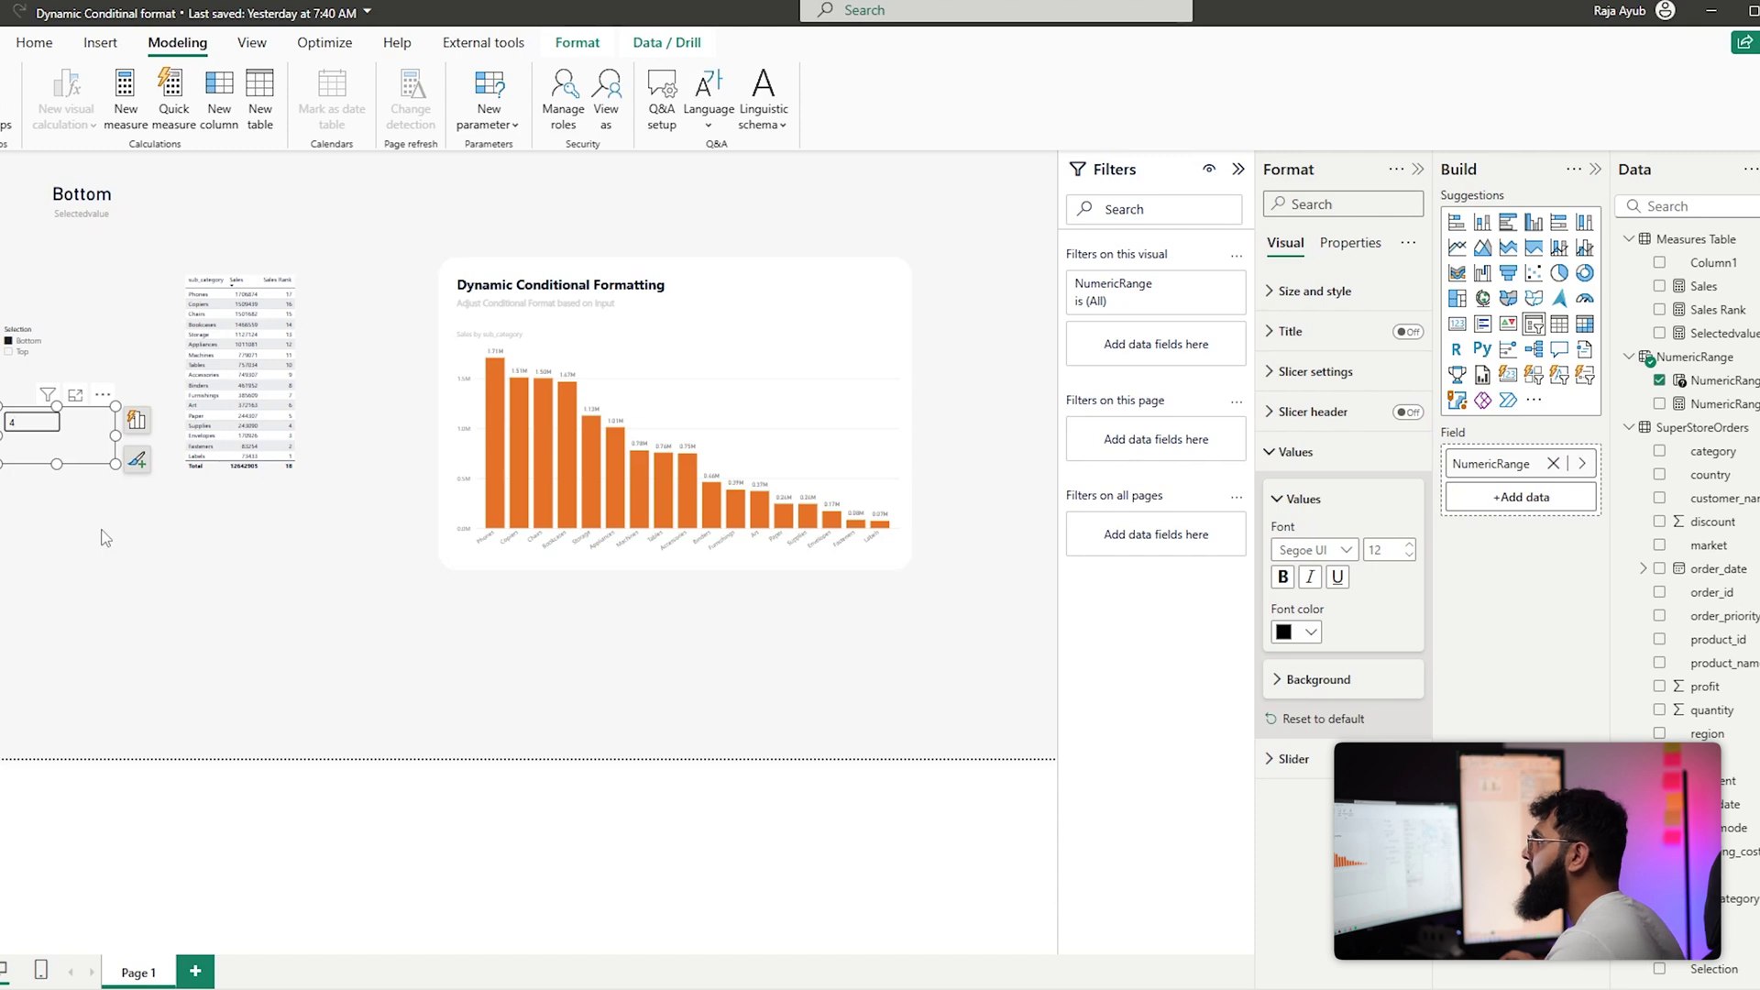
# Create a new measure in the Measures Table and name it Data Labels
pyautogui.click(34, 42)
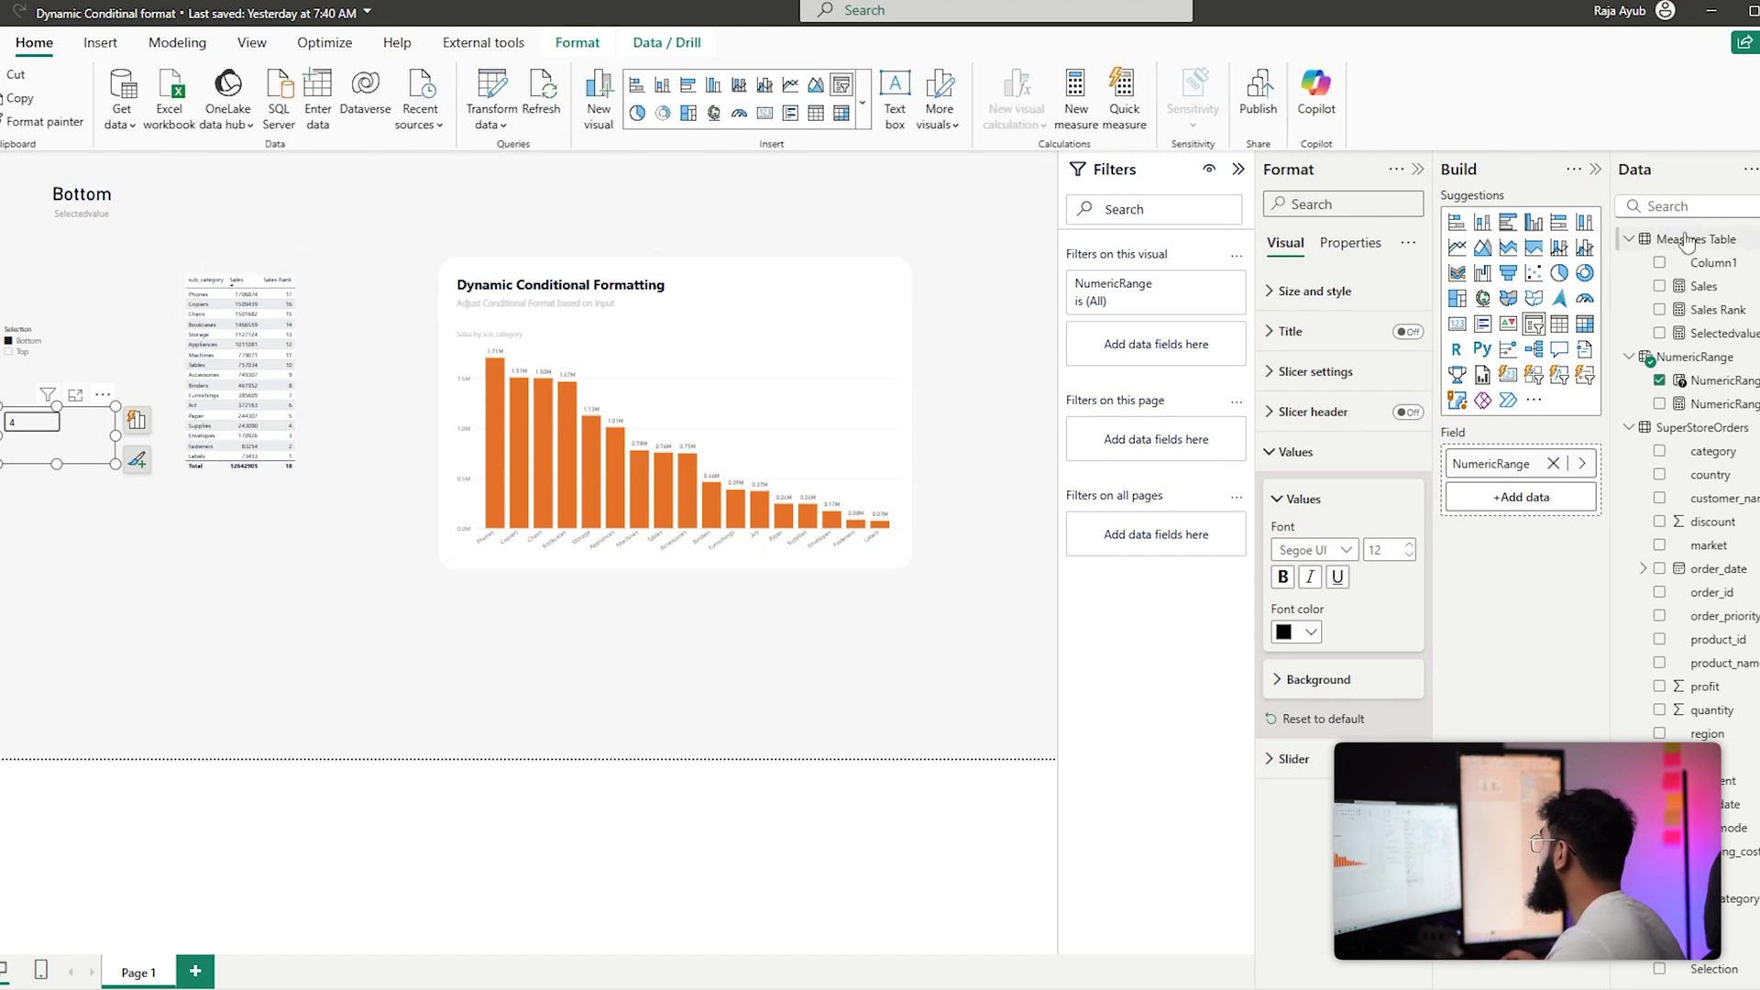
pyautogui.click(1620, 242)
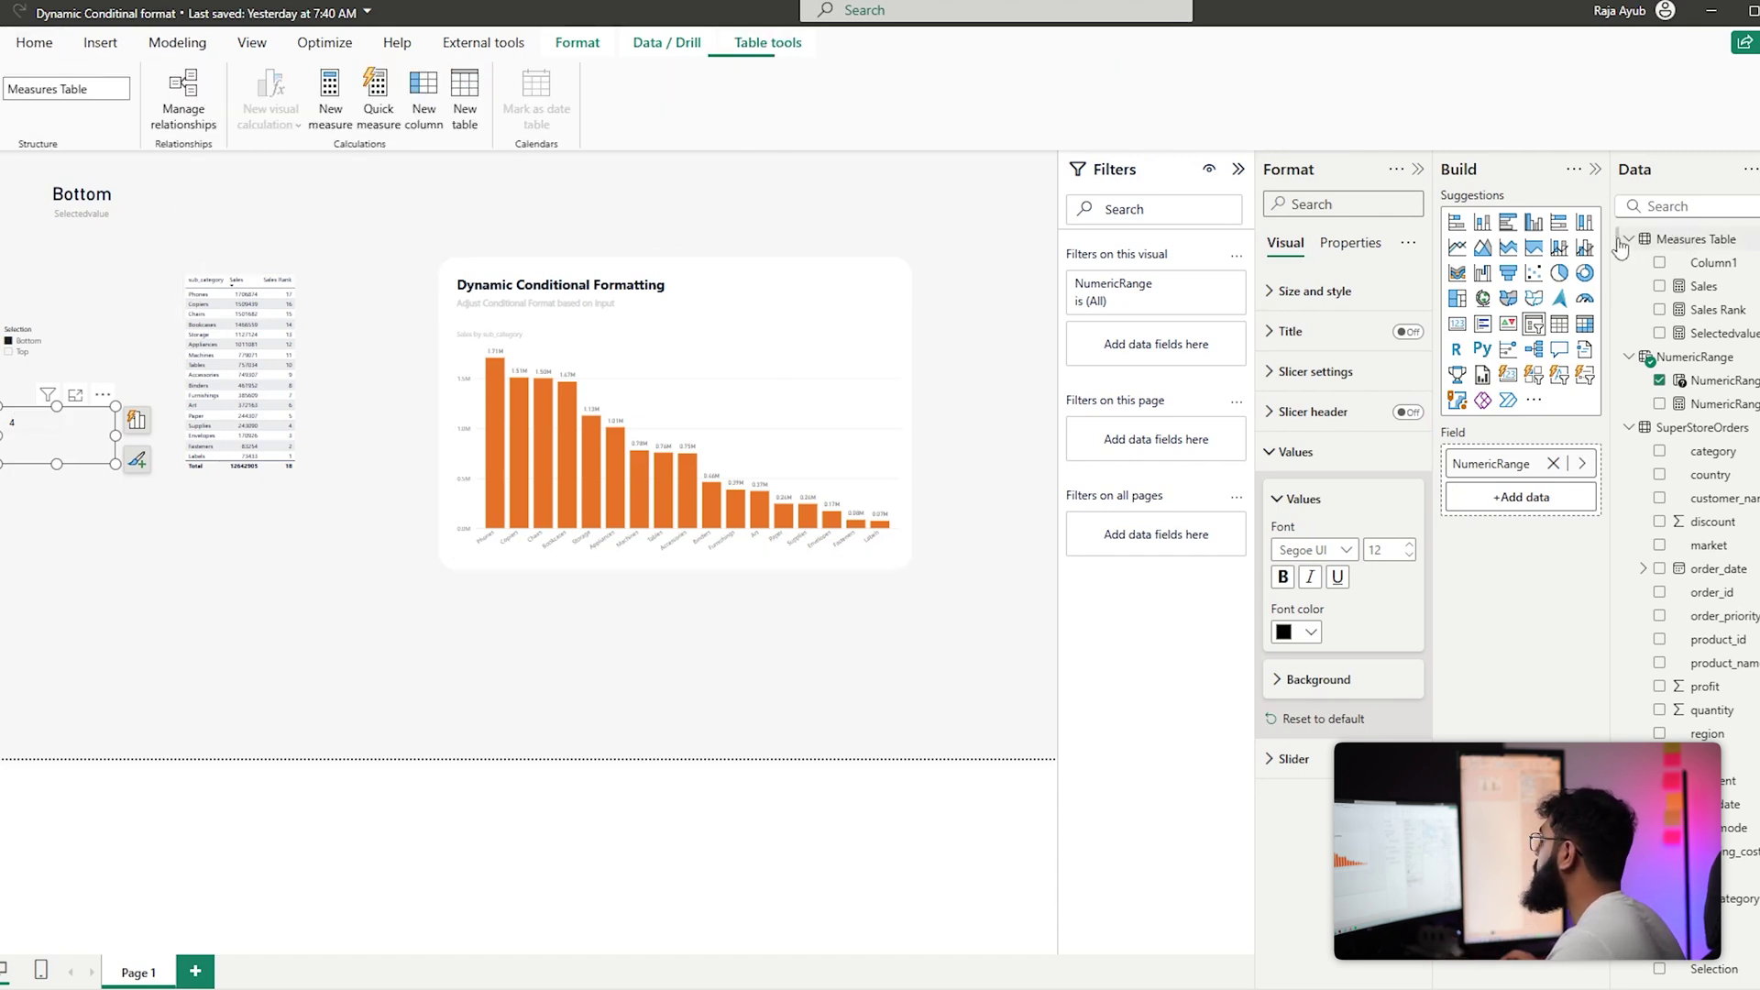
pyautogui.click(348, 126)
pyautogui.write('Data Labels =')
pyautogui.hotkey('shift', 'Return')
pyautogui.hotkey('shift', 'Return')
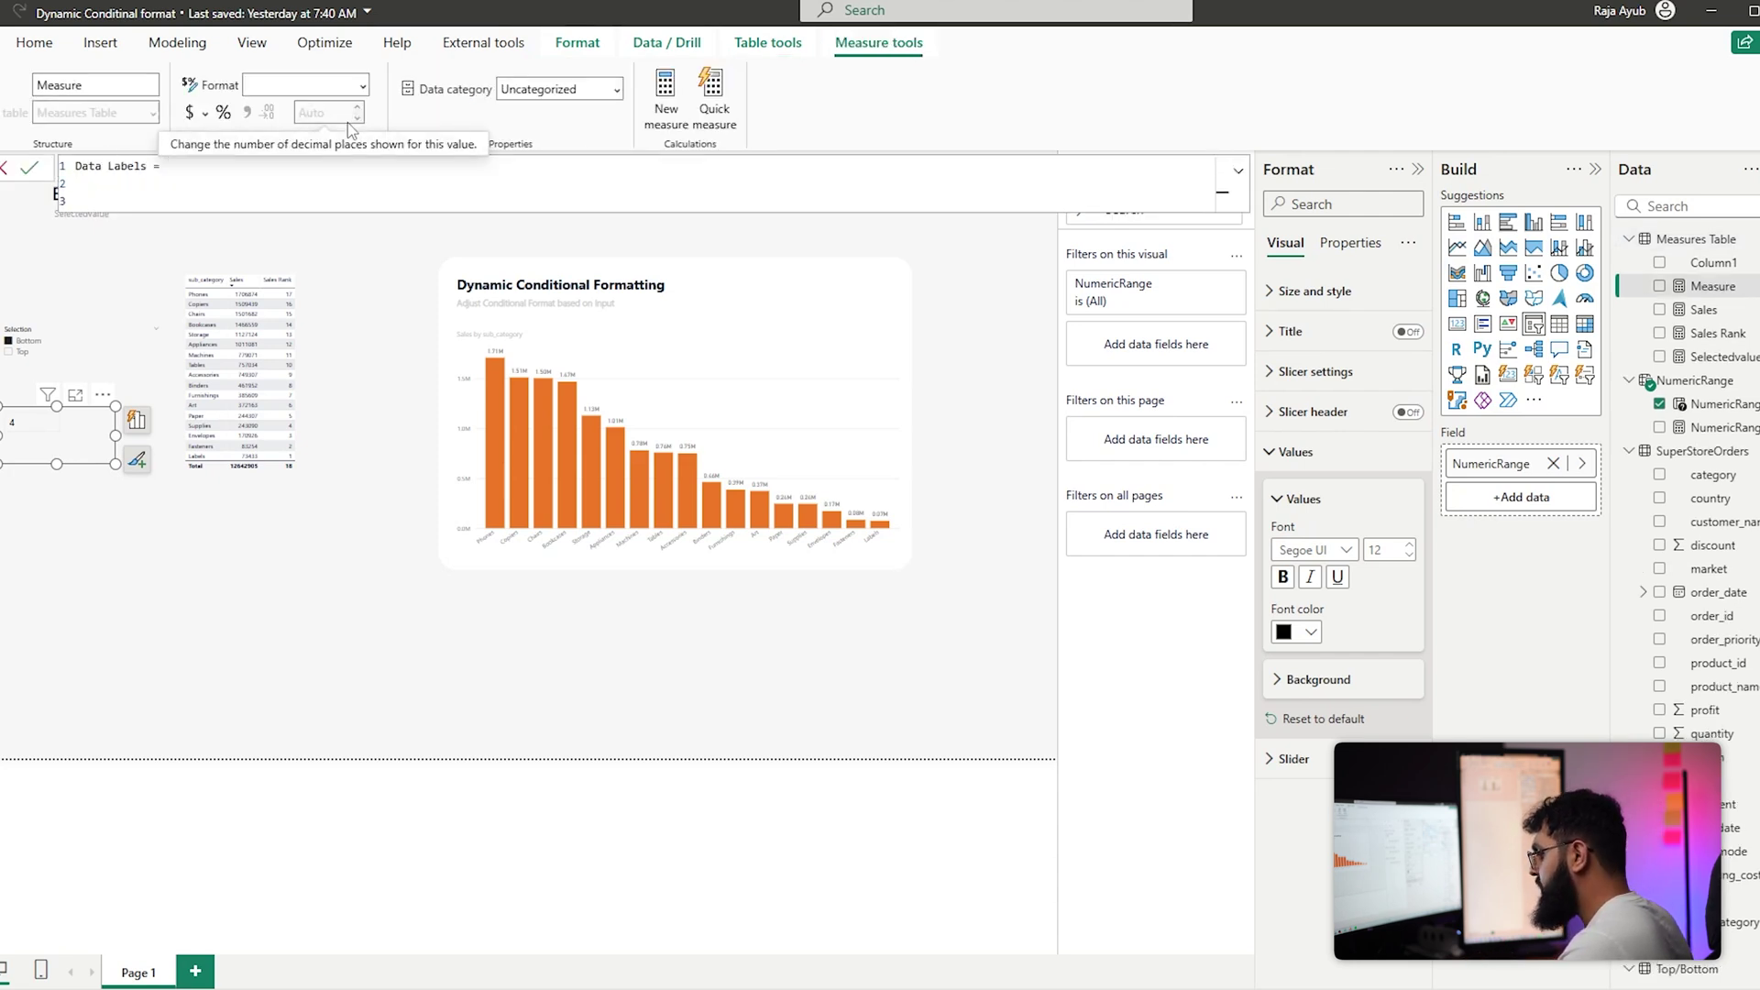
# Define the variable _selected in the Data Labels formula as SELECTEDVALUE(NumericRange[NumericRange])
pyautogui.write('VAR ')
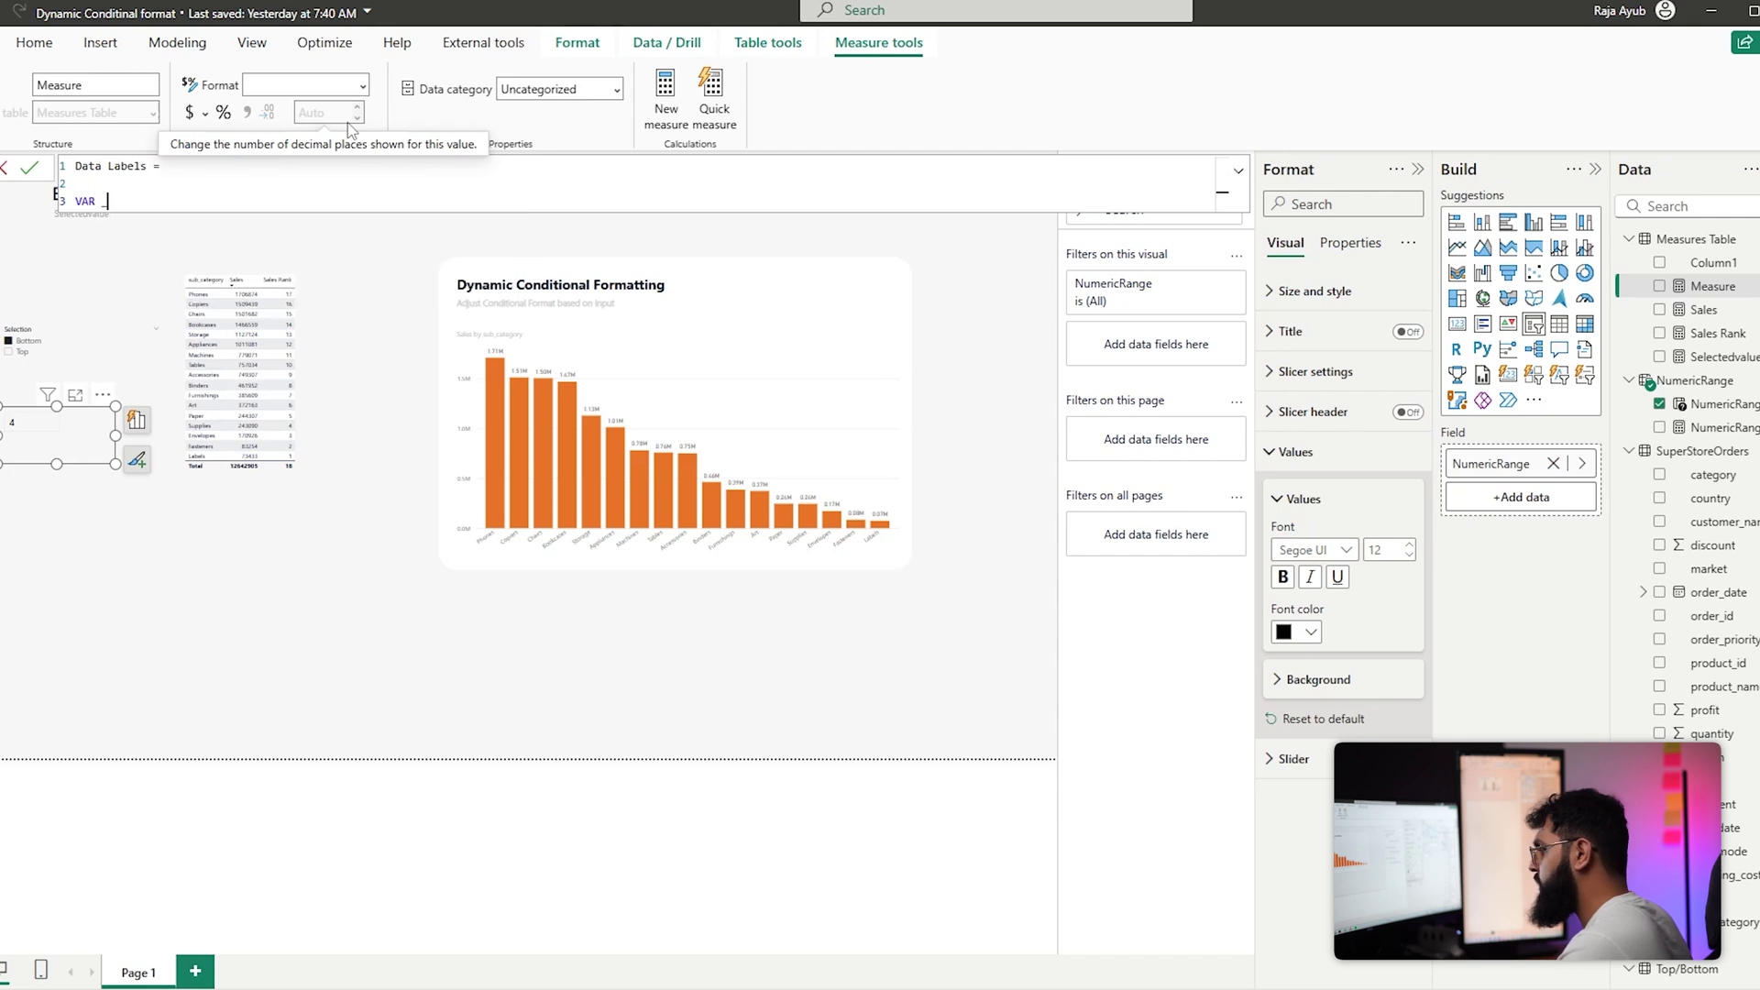
pyautogui.write('_selected = S')
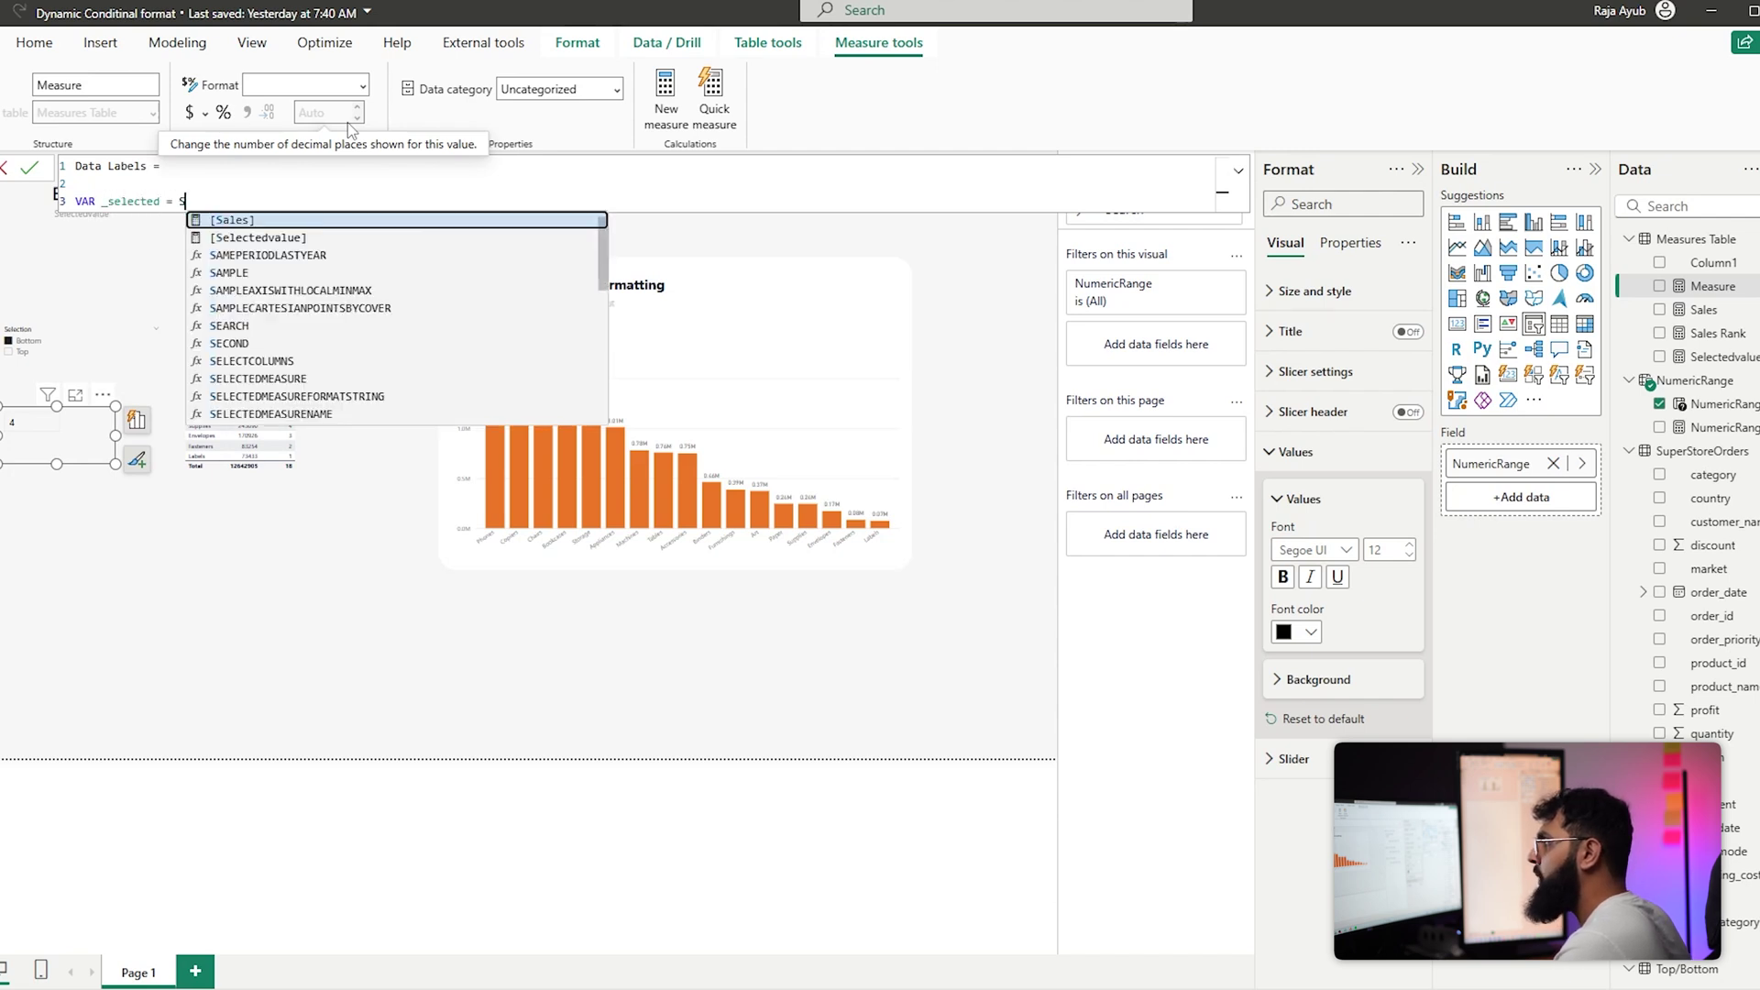
pyautogui.write('ELECTEDVALUE(Num')
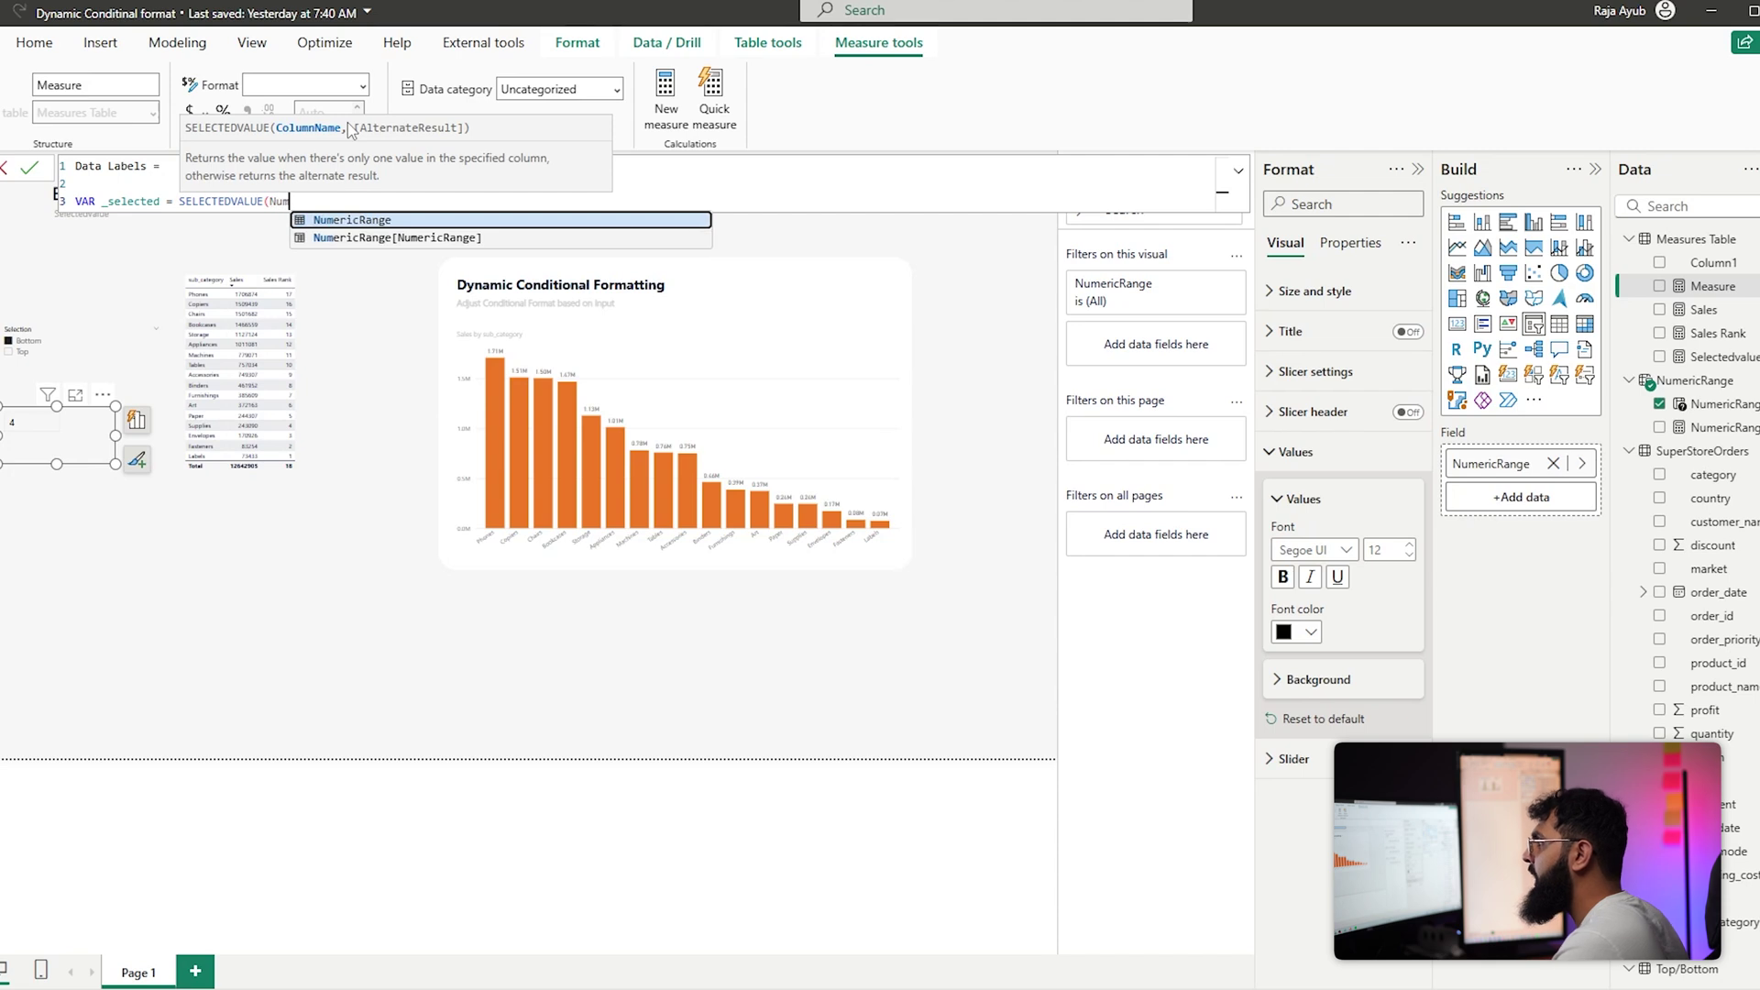
pyautogui.press('Down')
pyautogui.press('Tab')
pyautogui.write(')')
pyautogui.hotkey('shift', 'Return')
pyautogui.hotkey('shift', 'Return')
# Have the Data Labels measure return IF([Sales Rank] <= _selected, [Sales], BLANK()) and commit it
pyautogui.write('RETURN')
pyautogui.hotkey('shift', 'Return')
pyautogui.hotkey('shift', 'Return')
pyautogui.write('IF(')
pyautogui.hotkey('shift', 'Return')
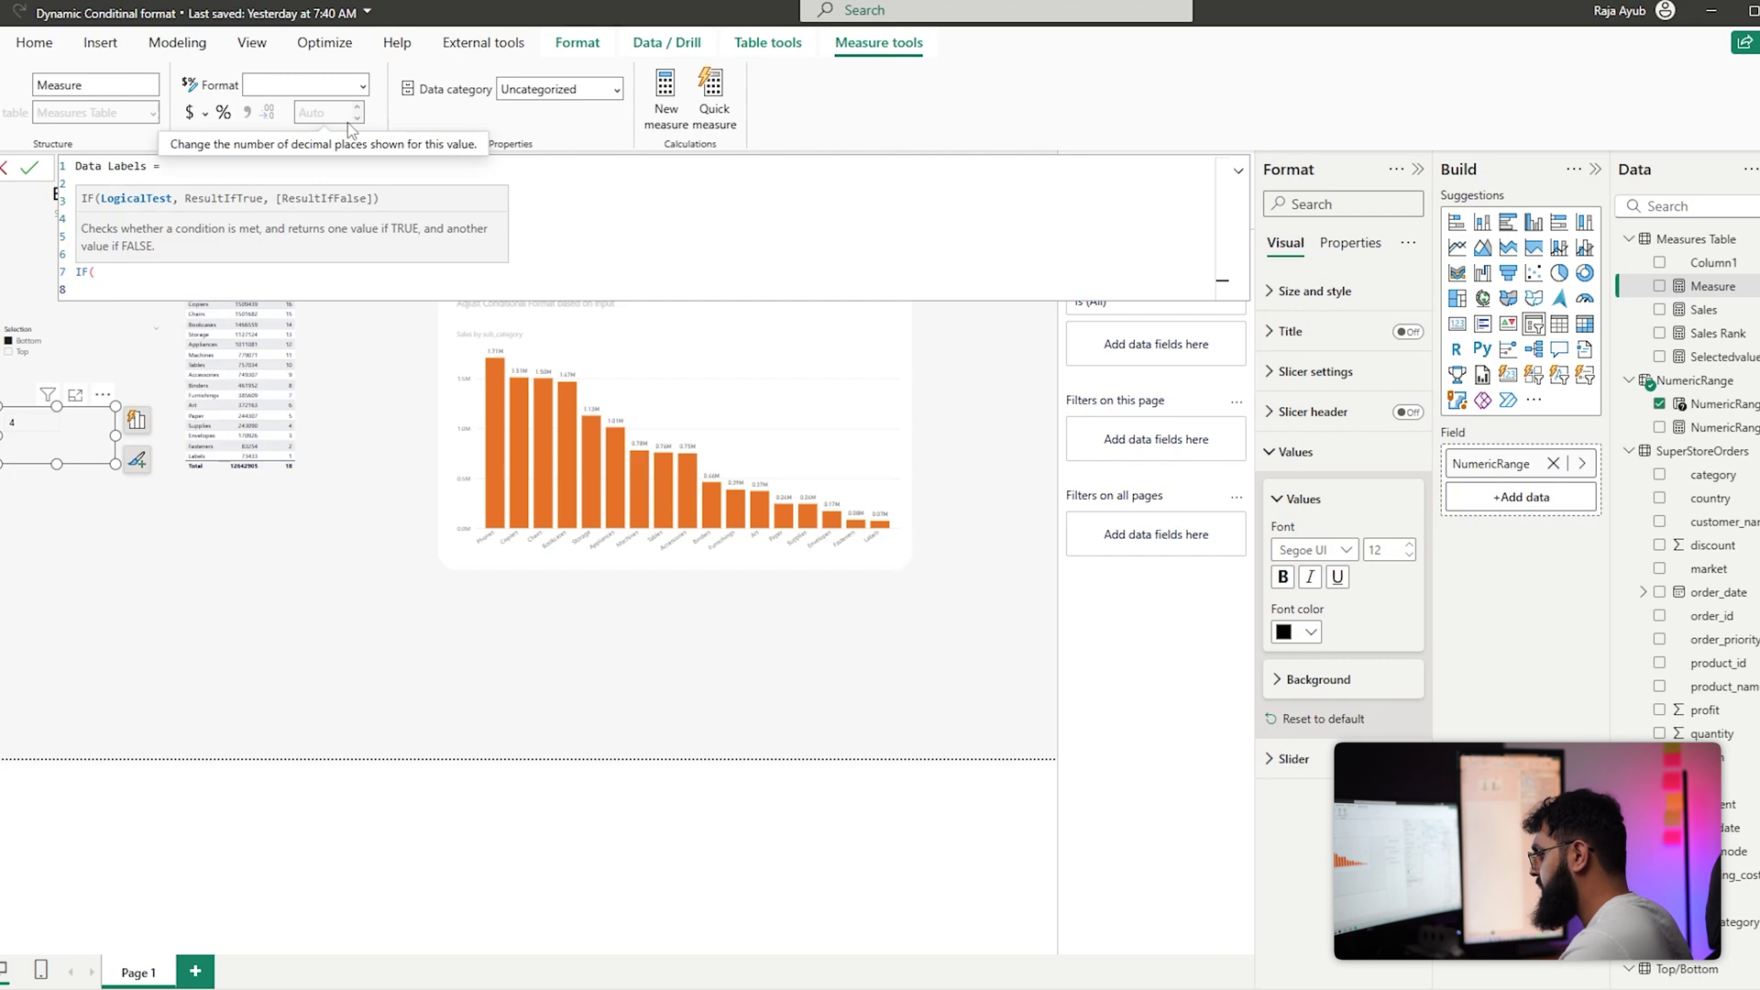
pyautogui.write('[Sales R')
pyautogui.press('Tab')
pyautogui.write('<= ')
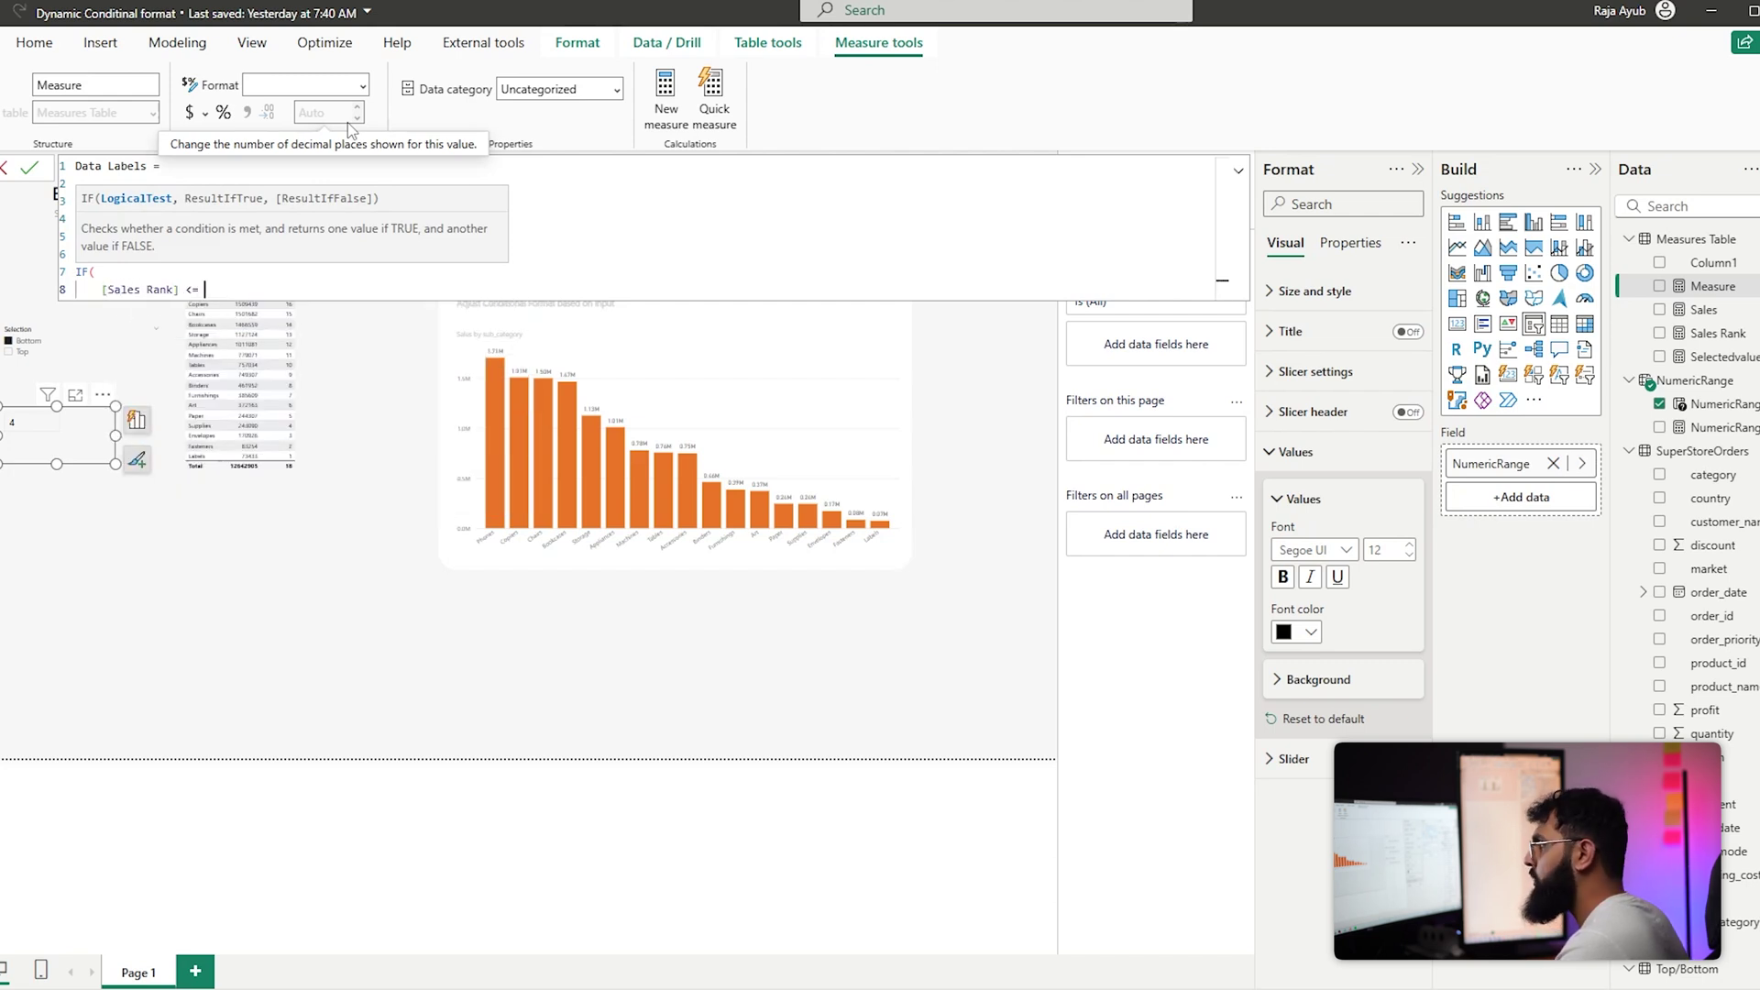
pyautogui.write('_selected, [Sales], BLANK())')
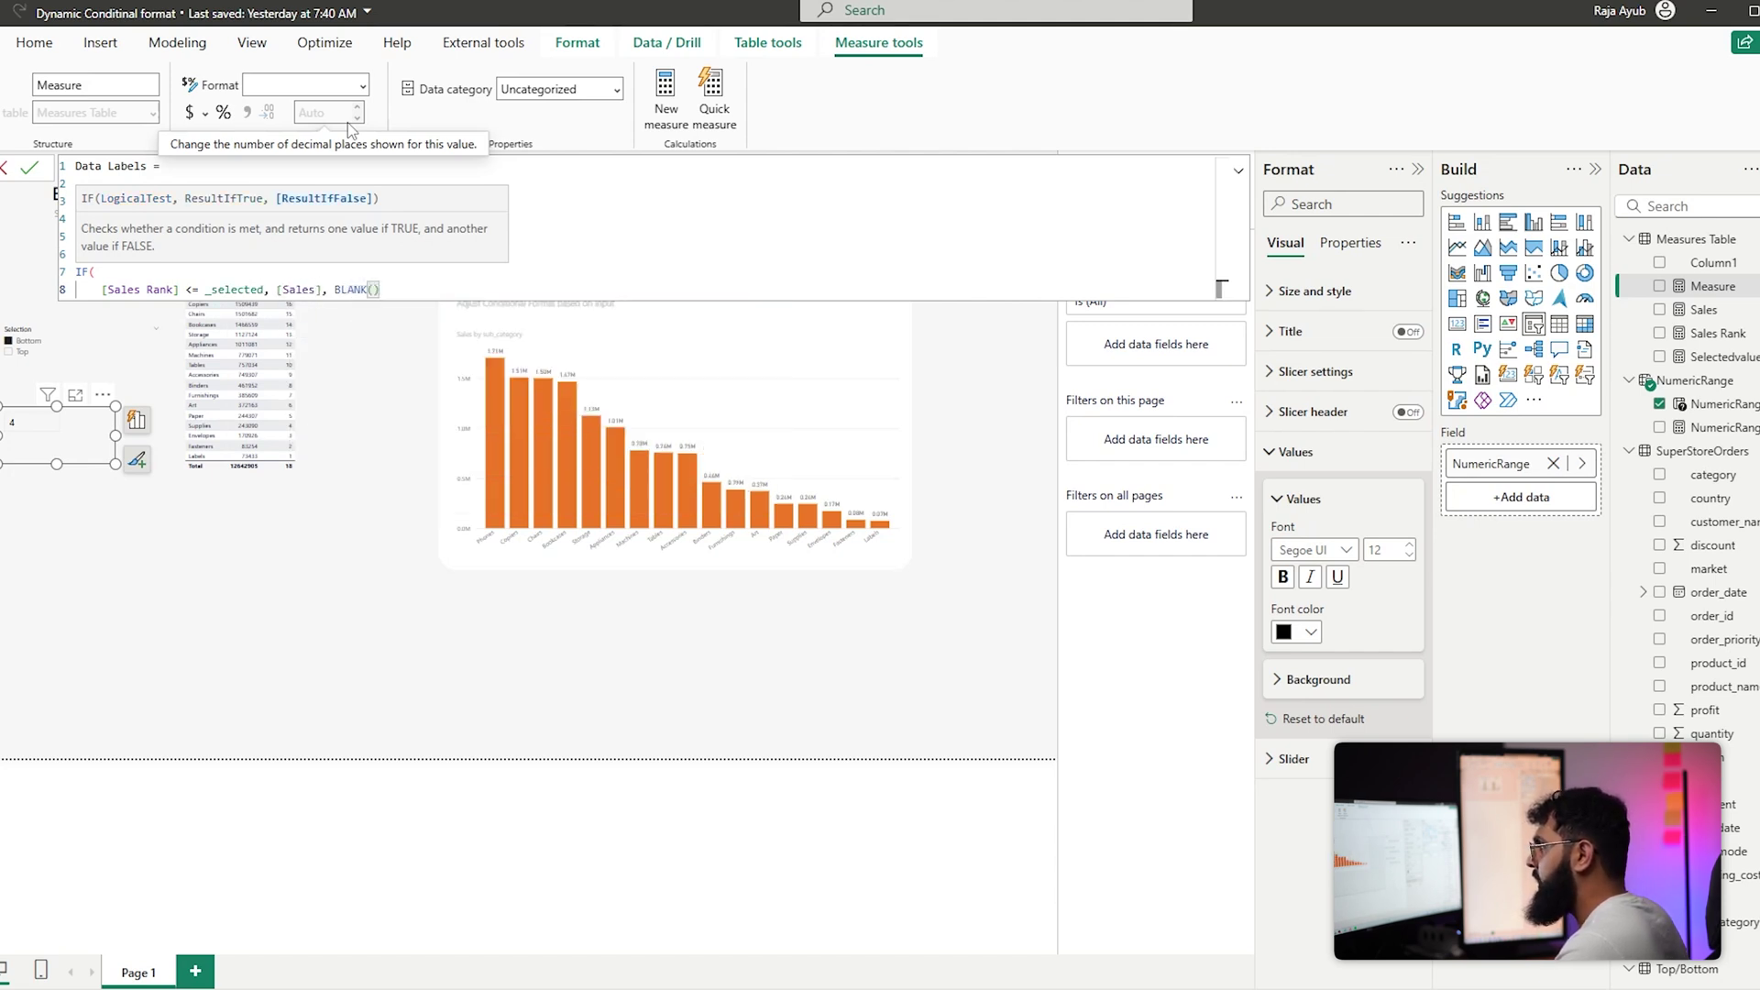
pyautogui.press('Return')
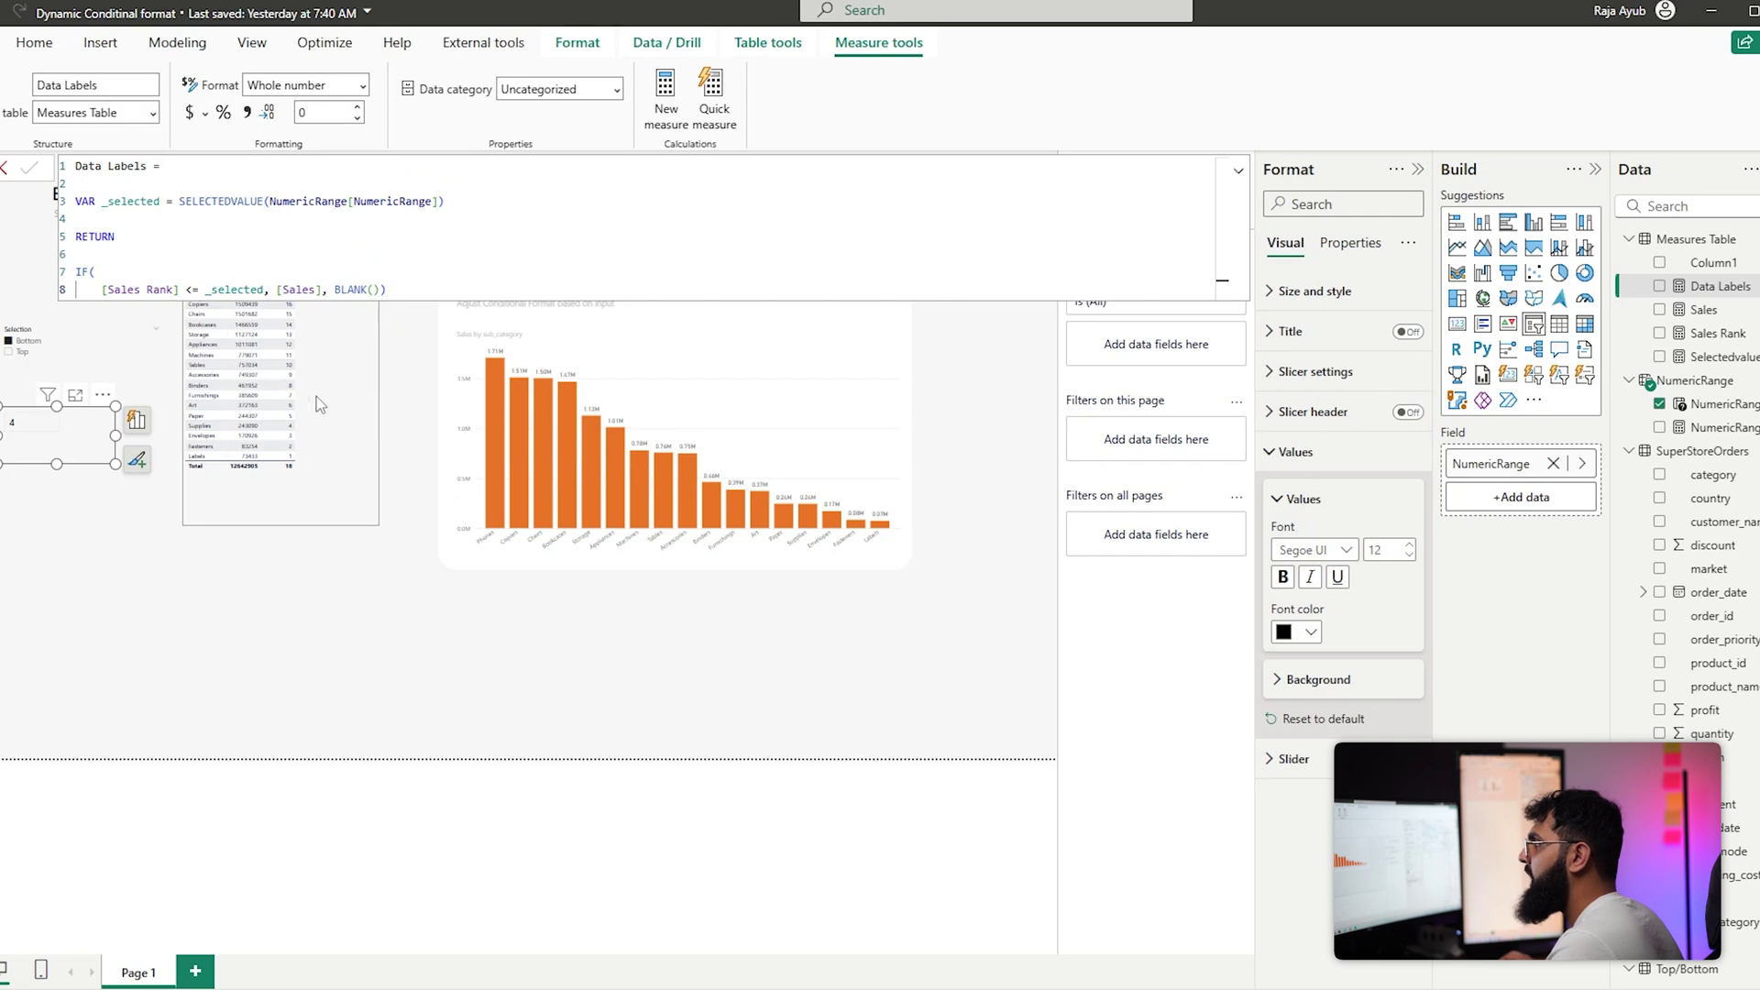
# Add the Data Labels measure to the sub-category table and test it with Selection set to Top and NumericRange set to 7
pyautogui.click(320, 405)
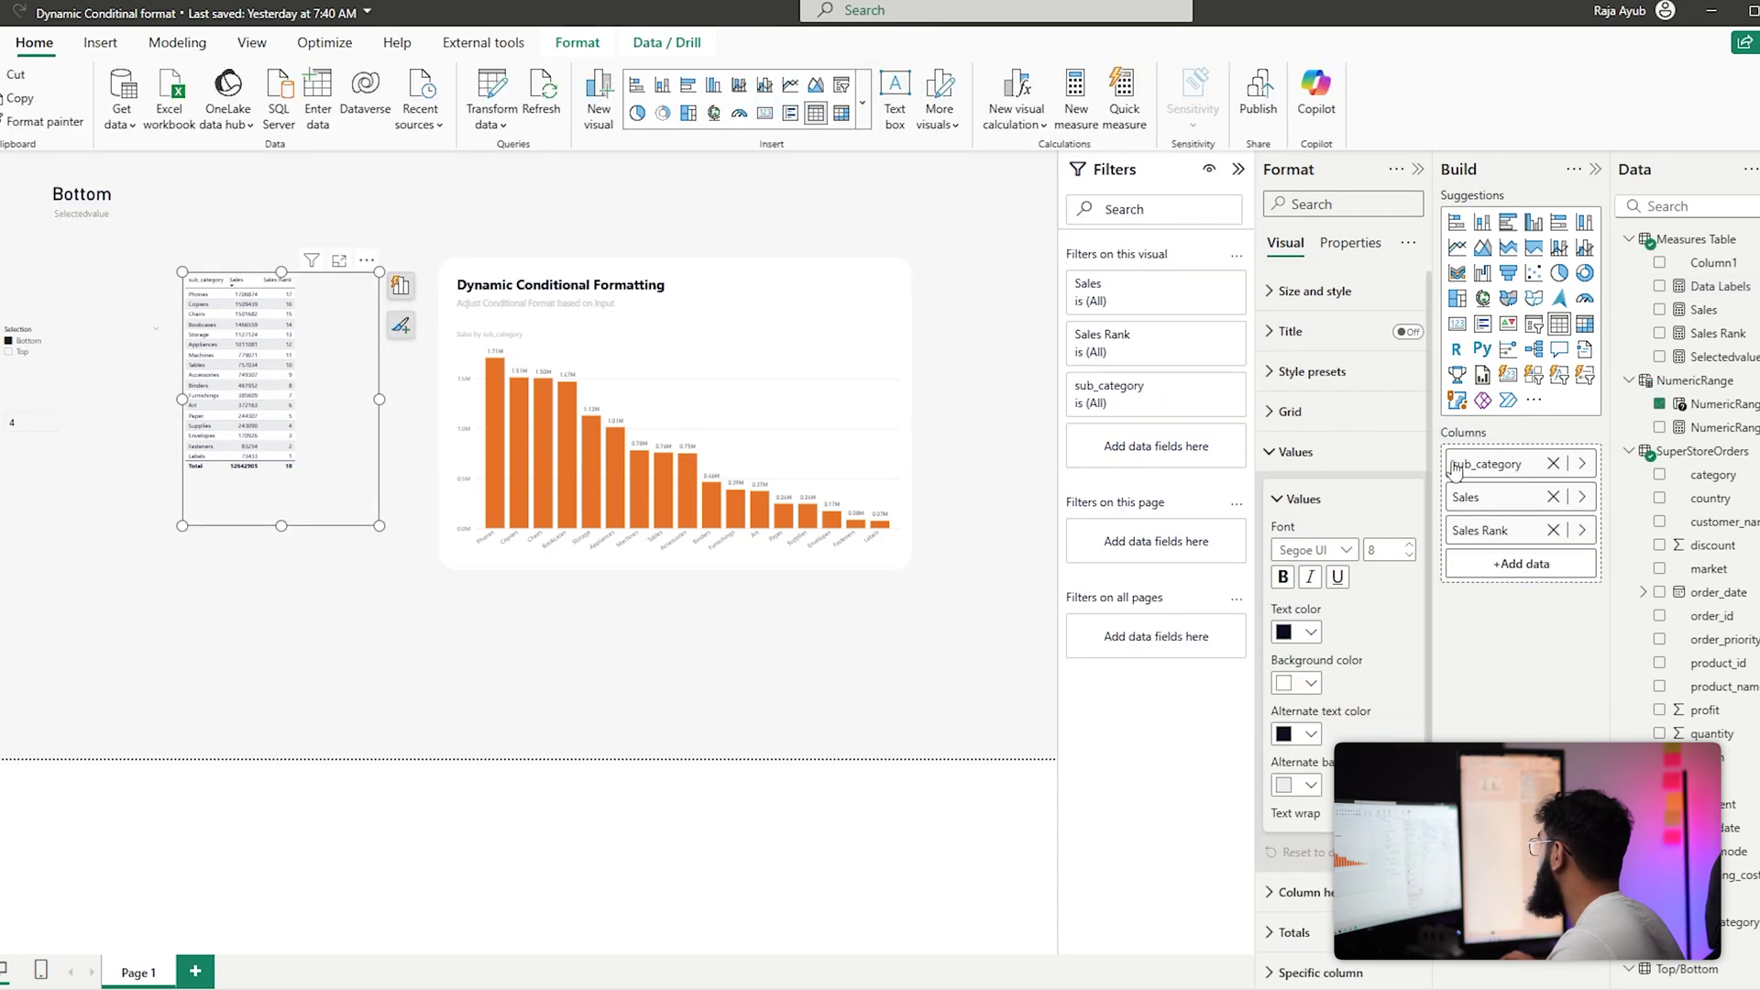
pyautogui.click(1659, 286)
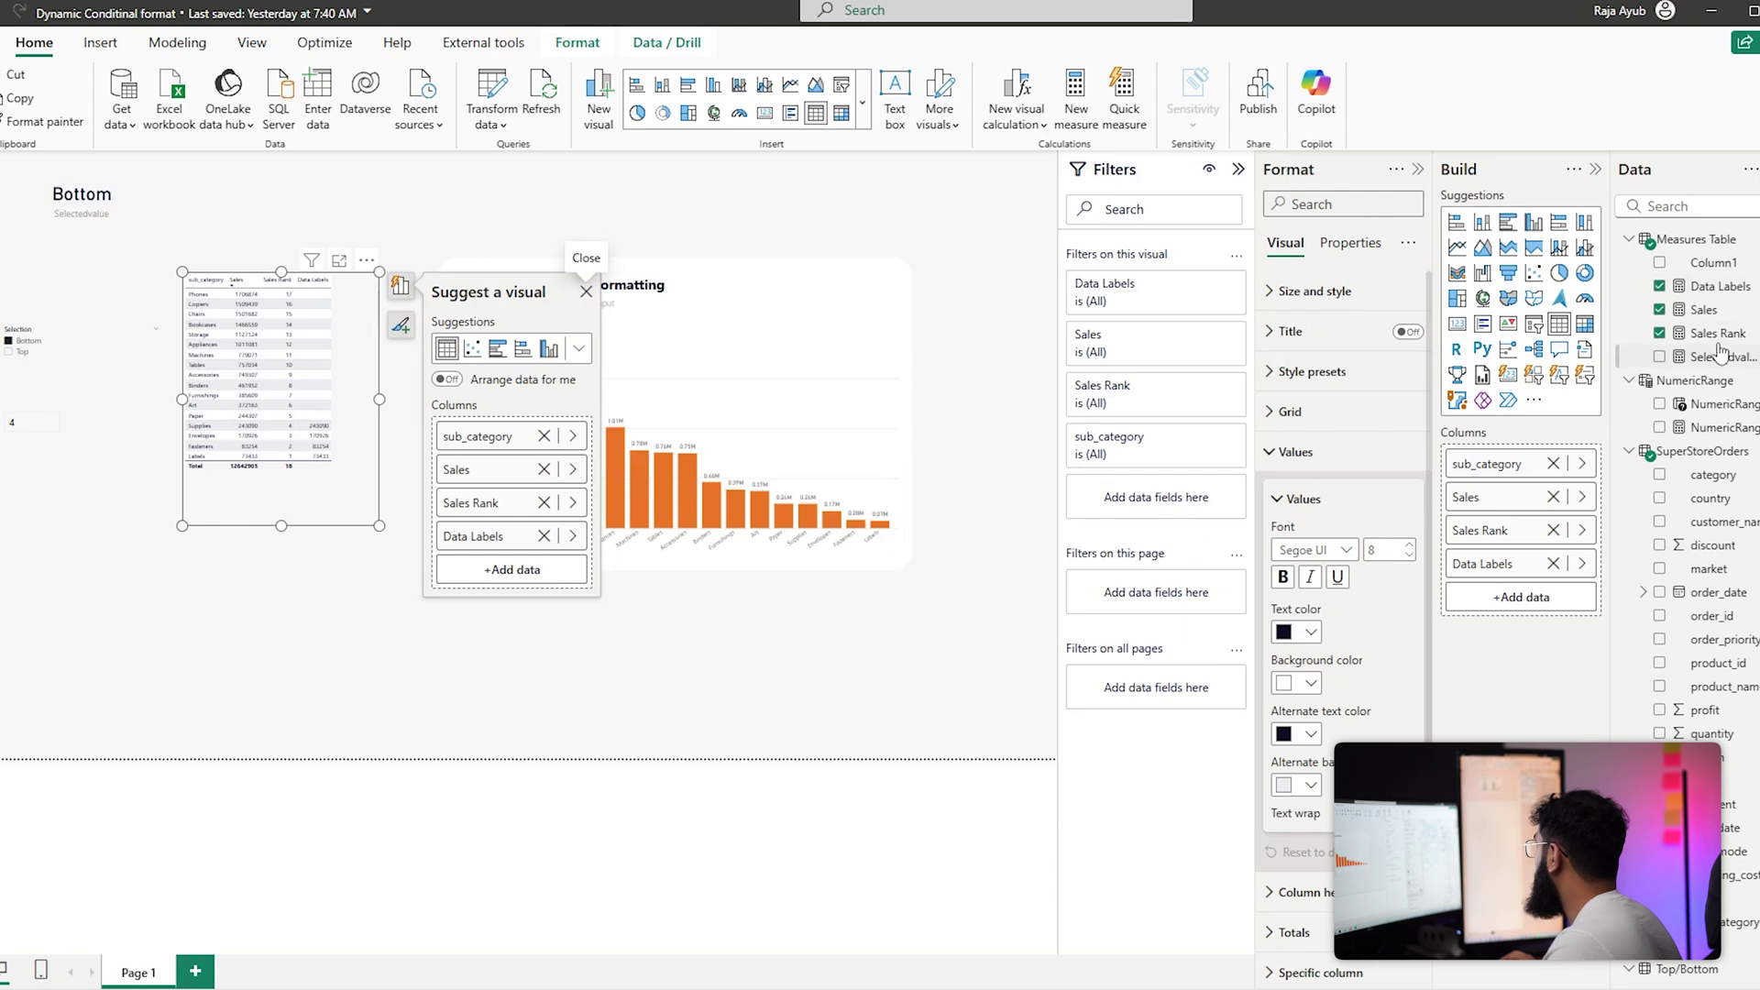
pyautogui.click(1720, 286)
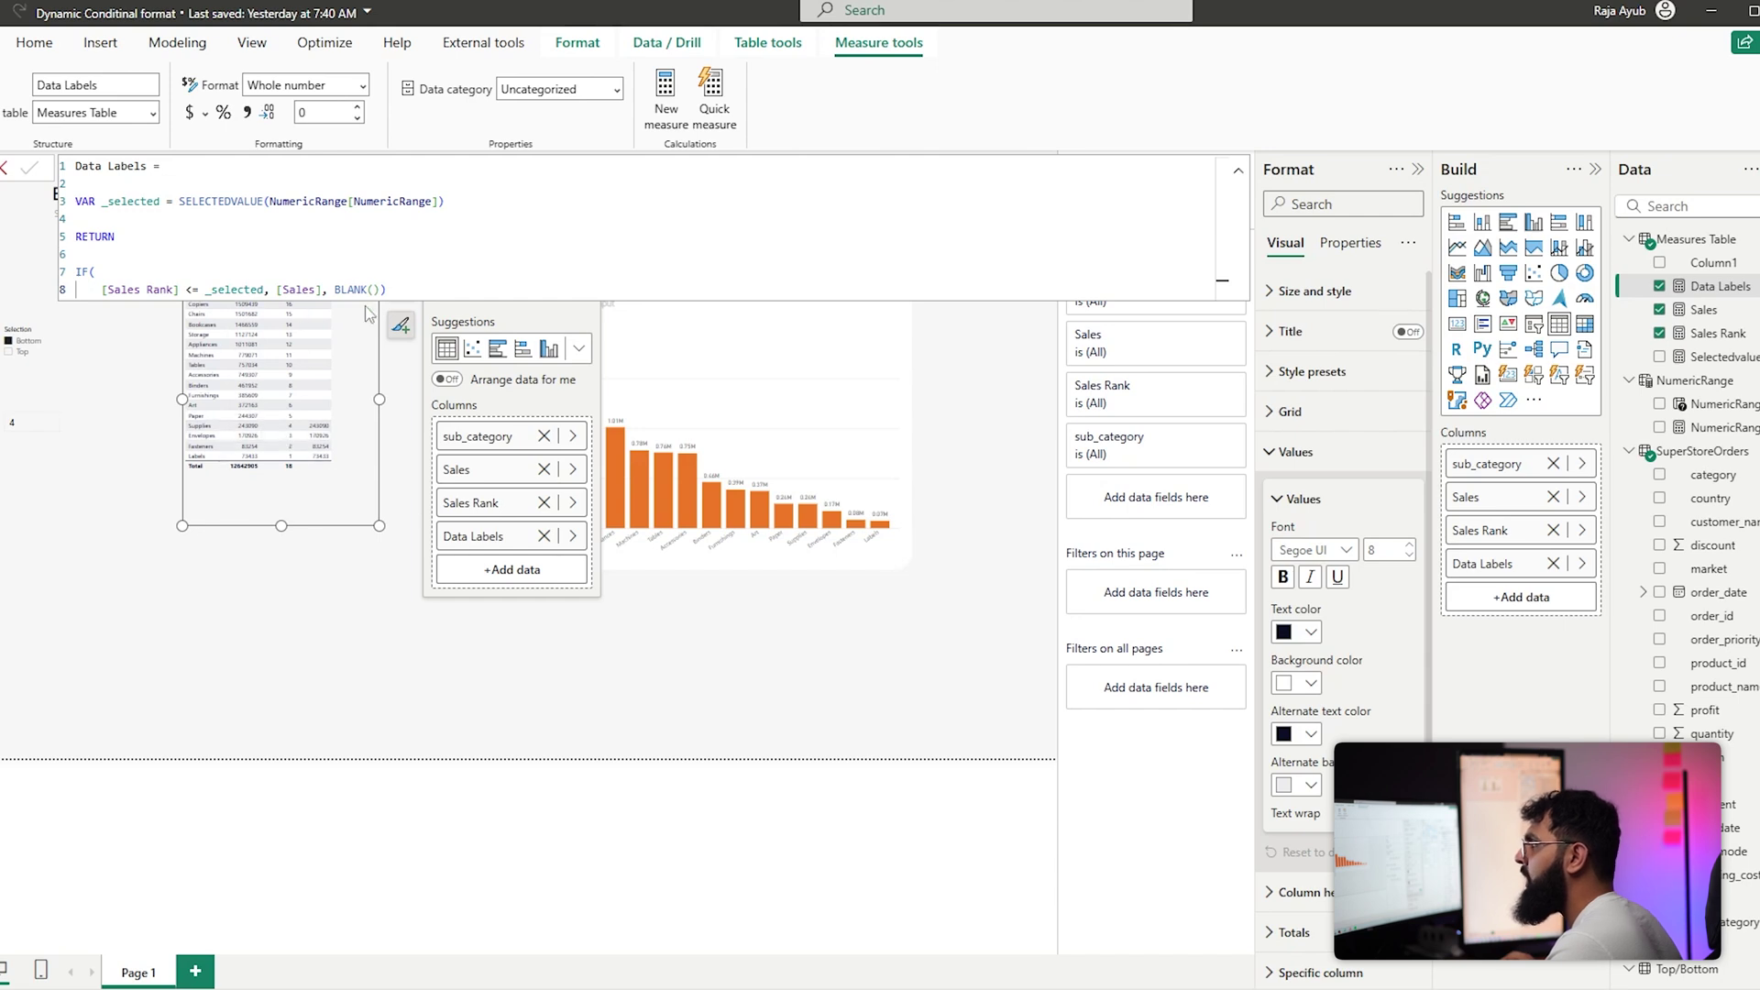
pyautogui.click(21, 352)
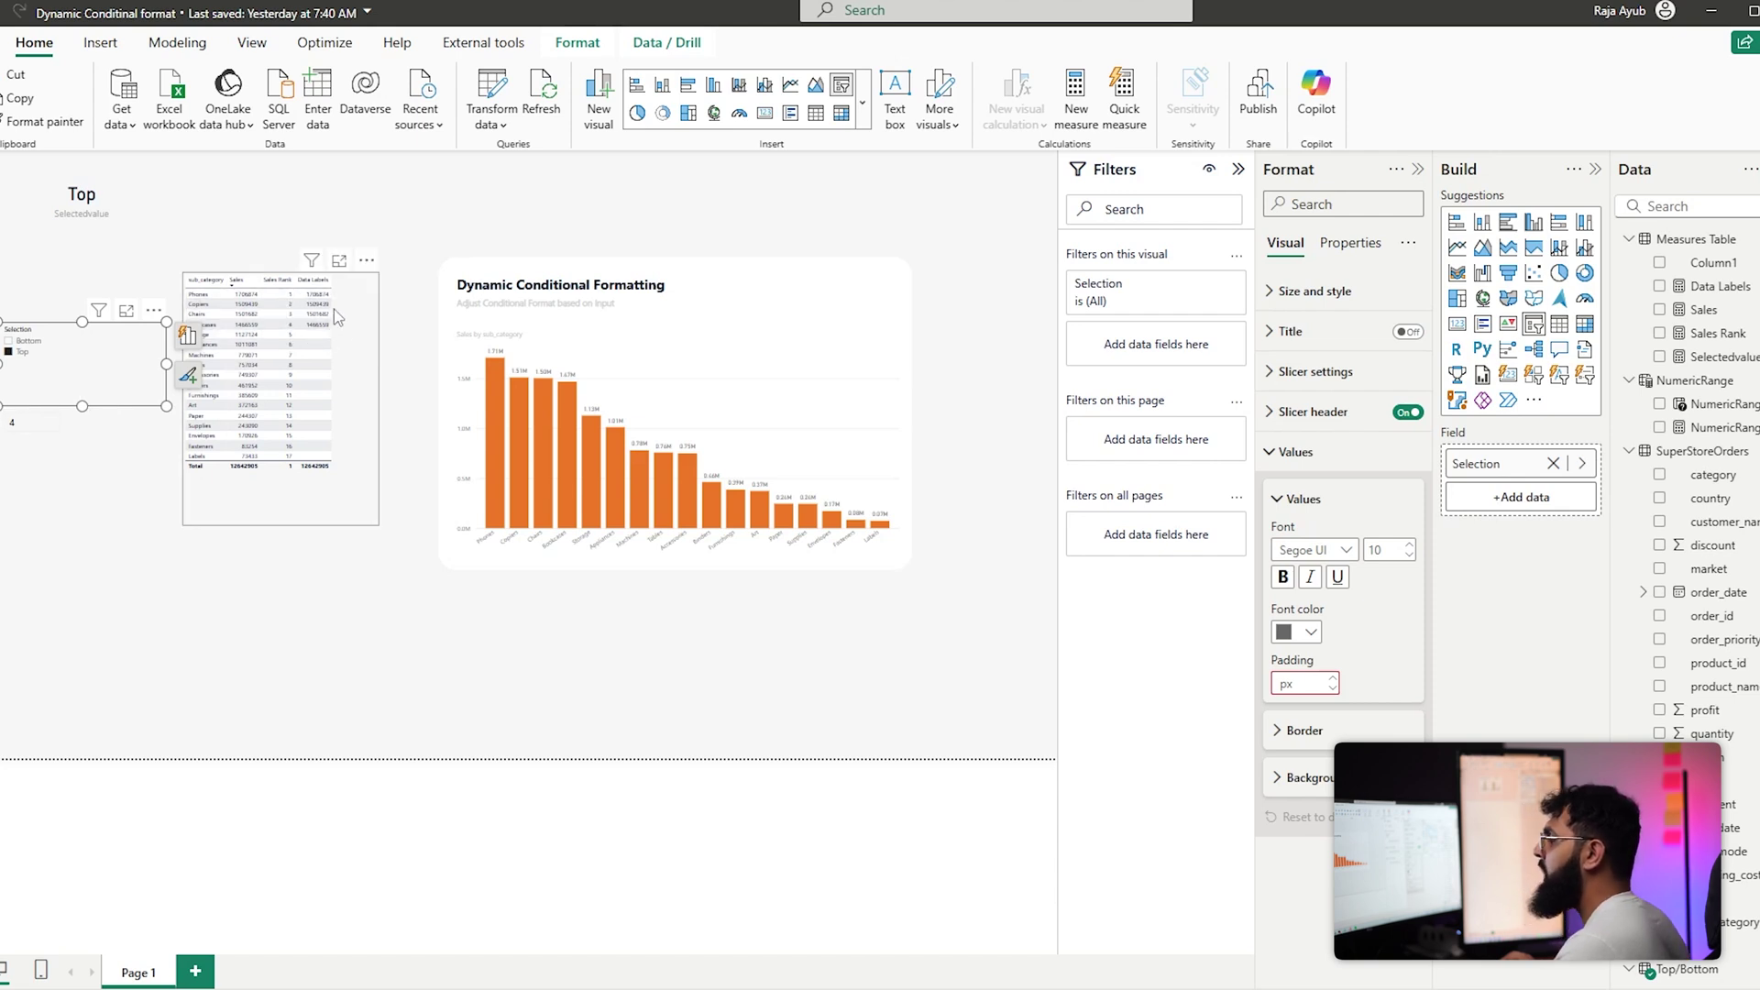
pyautogui.click(37, 428)
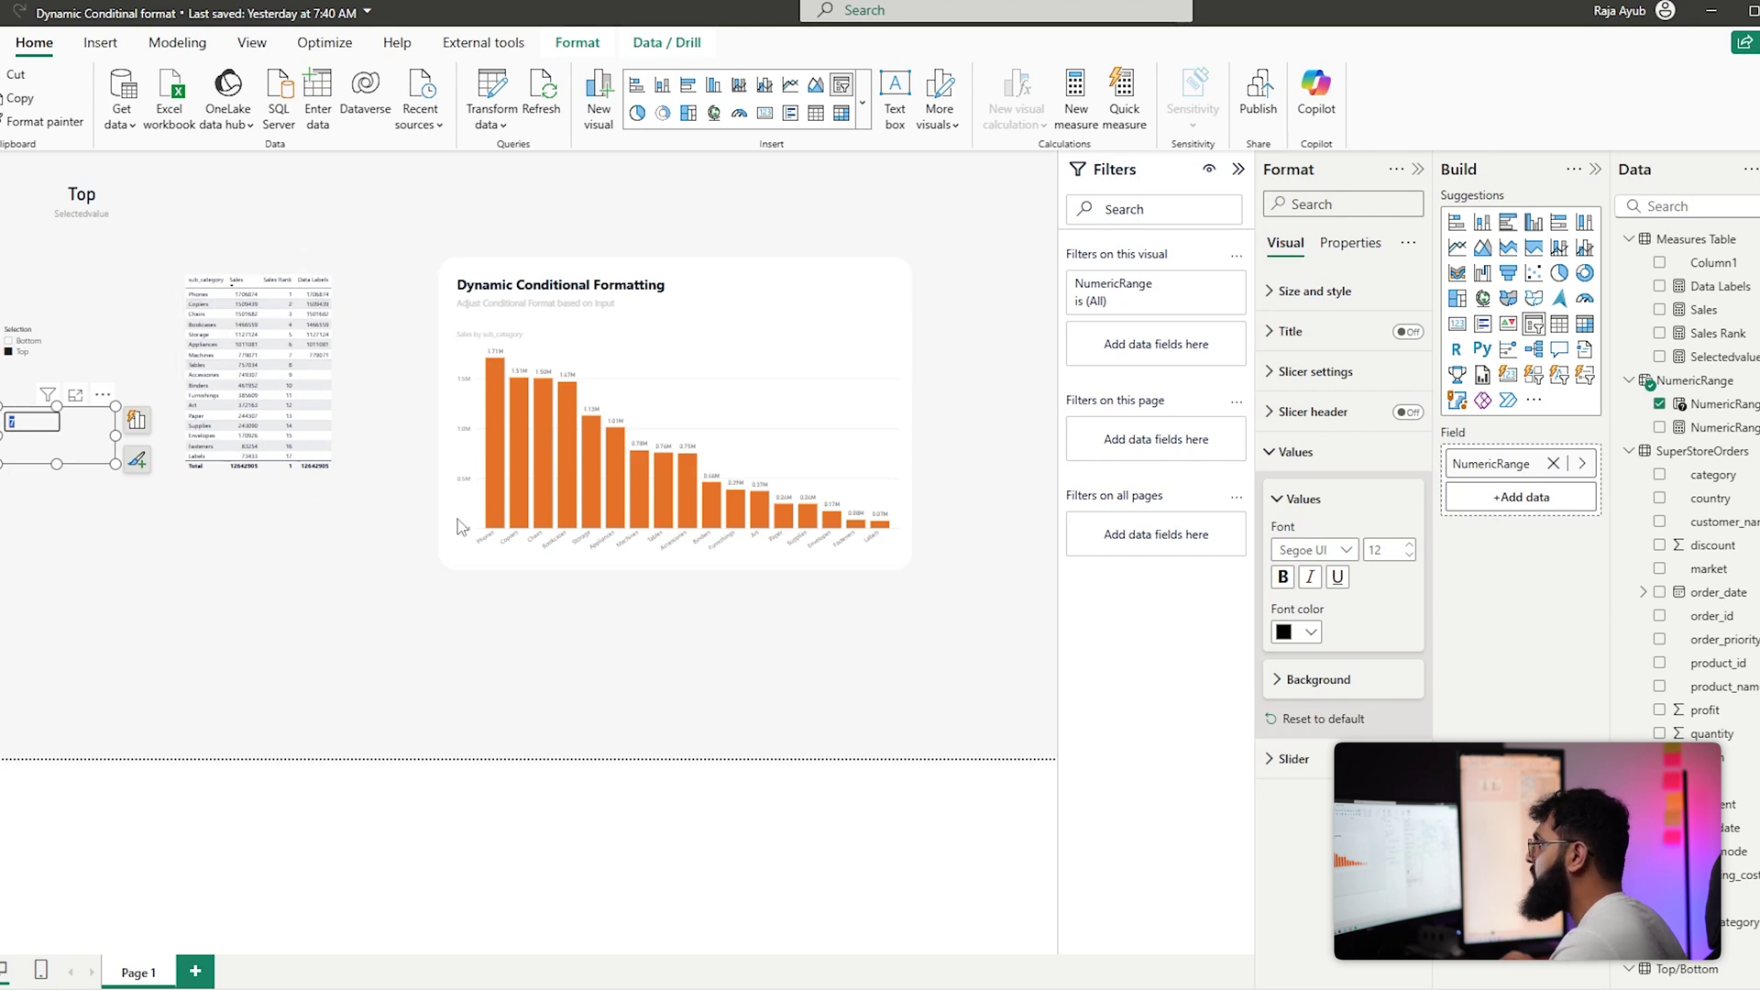
# Use the Data Labels measure as the column chart's data label value and test it with NumericRange 3 and Selection Bottom
pyautogui.click(821, 407)
pyautogui.click(1308, 653)
pyautogui.scroll(-2, 1336, 675)
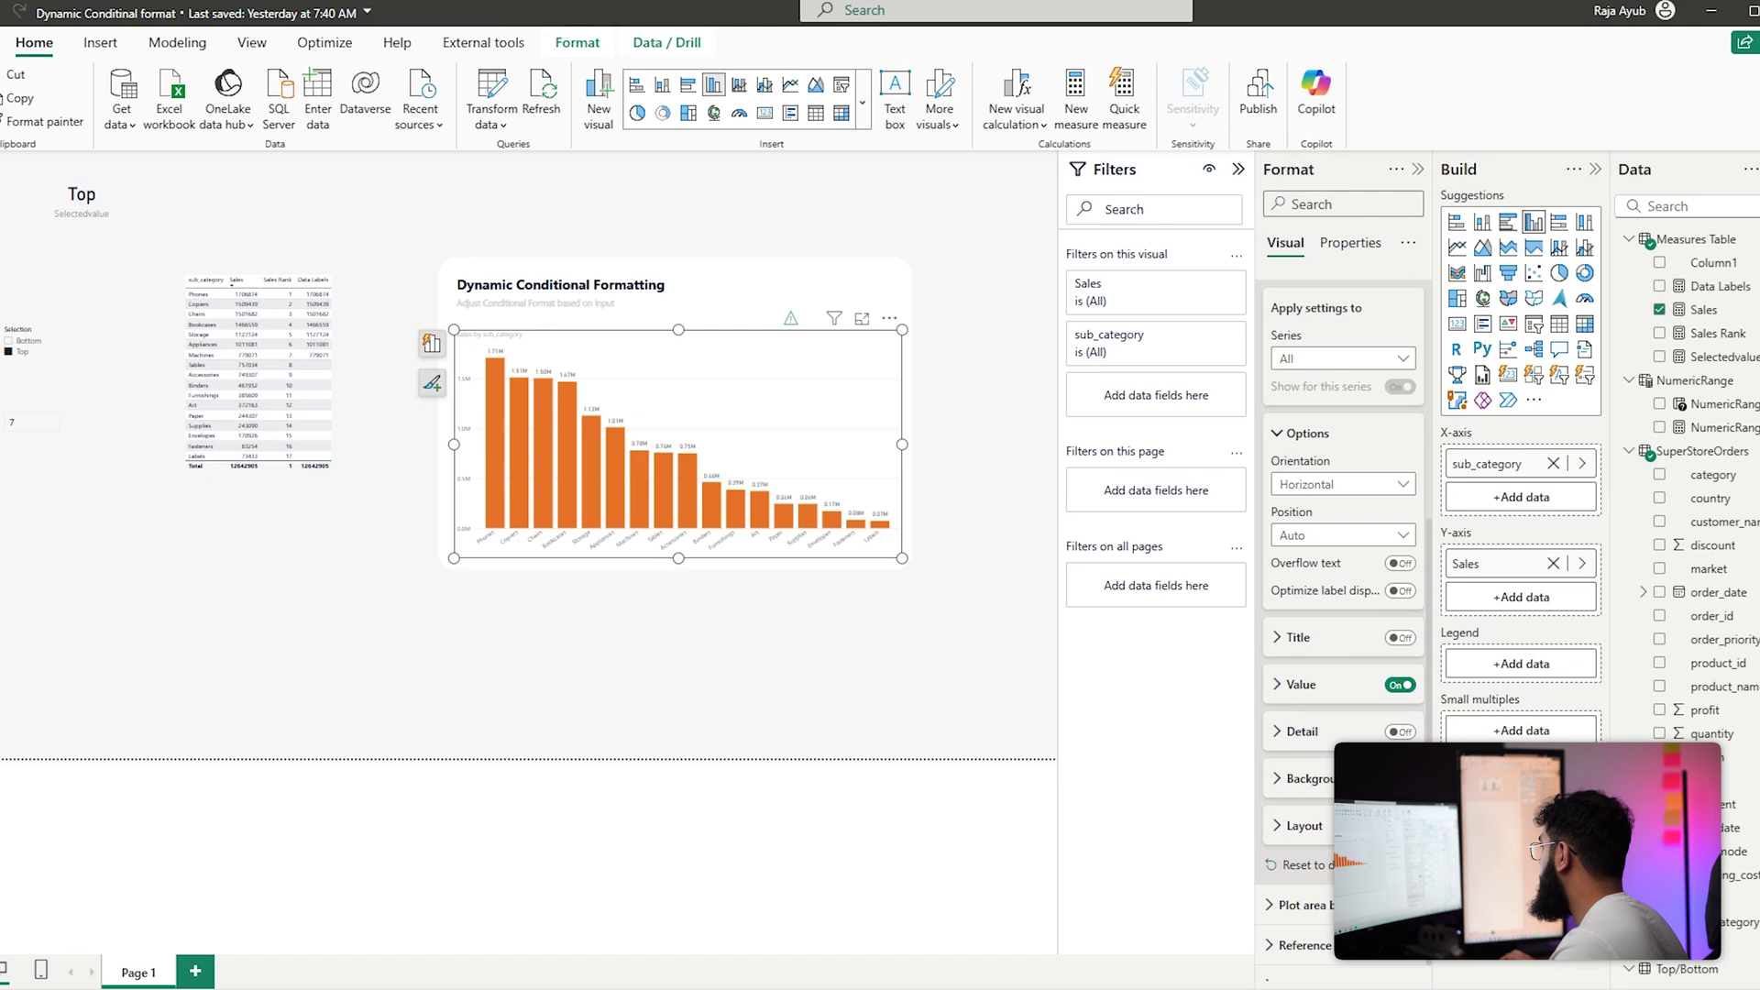
pyautogui.click(1295, 687)
pyautogui.click(1395, 547)
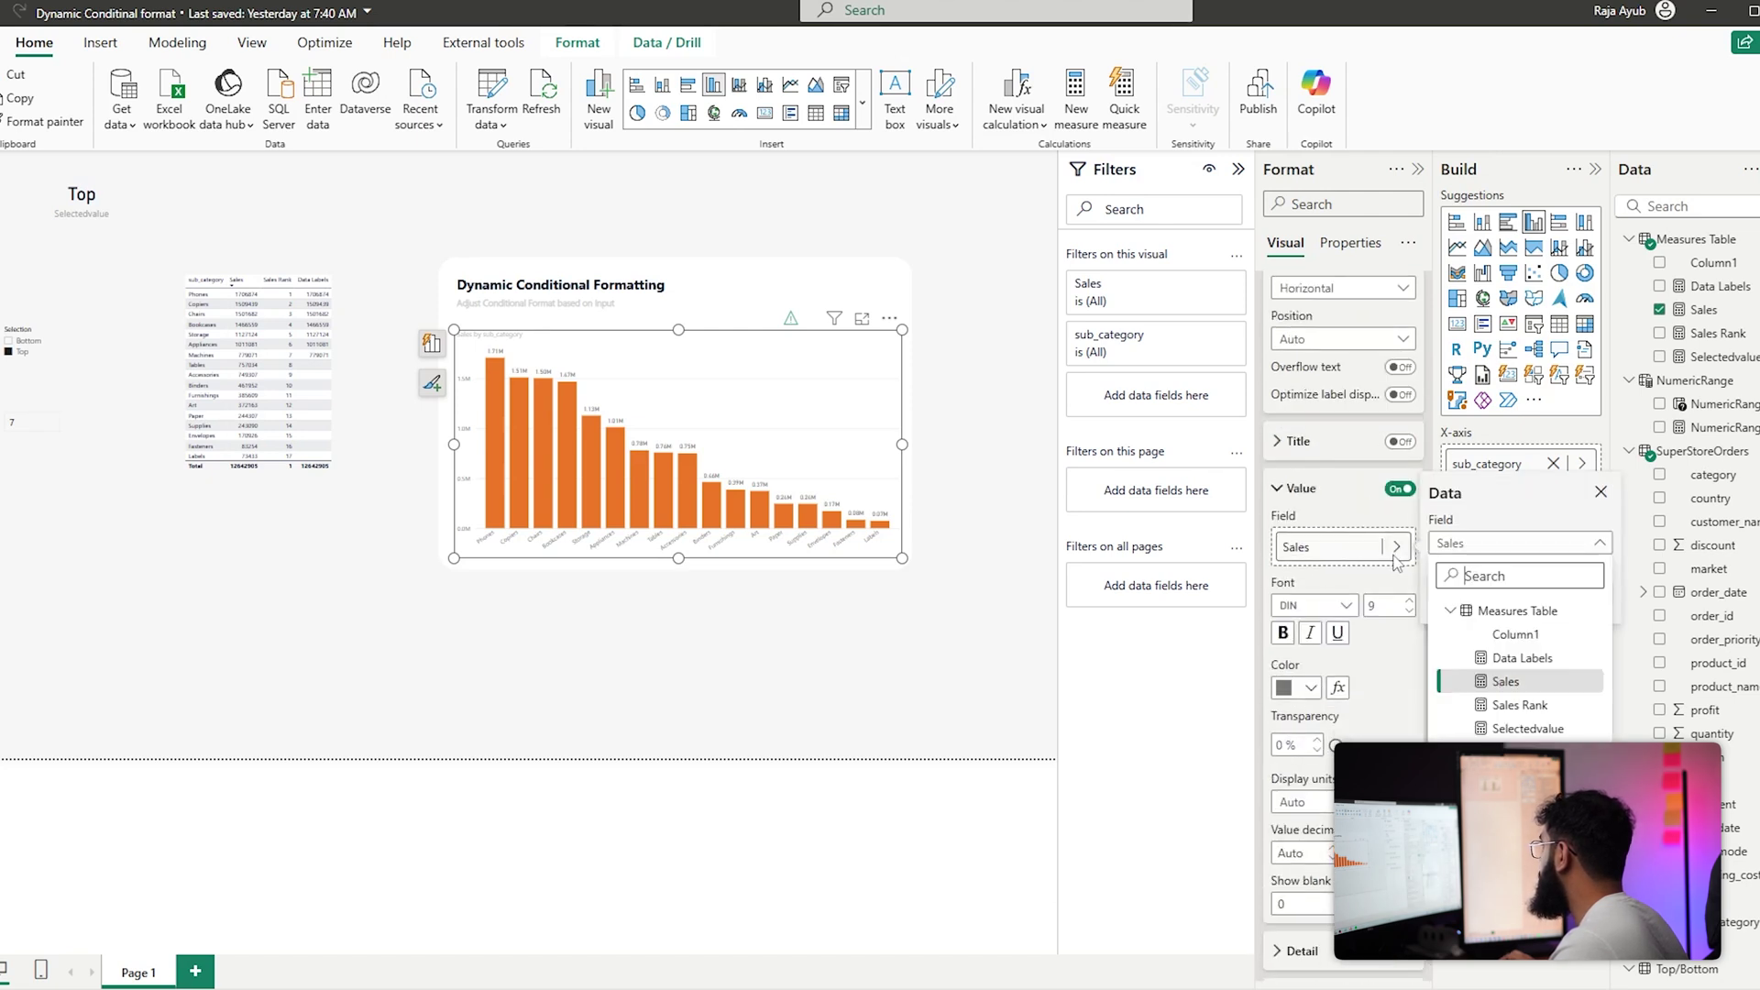
pyautogui.click(1522, 659)
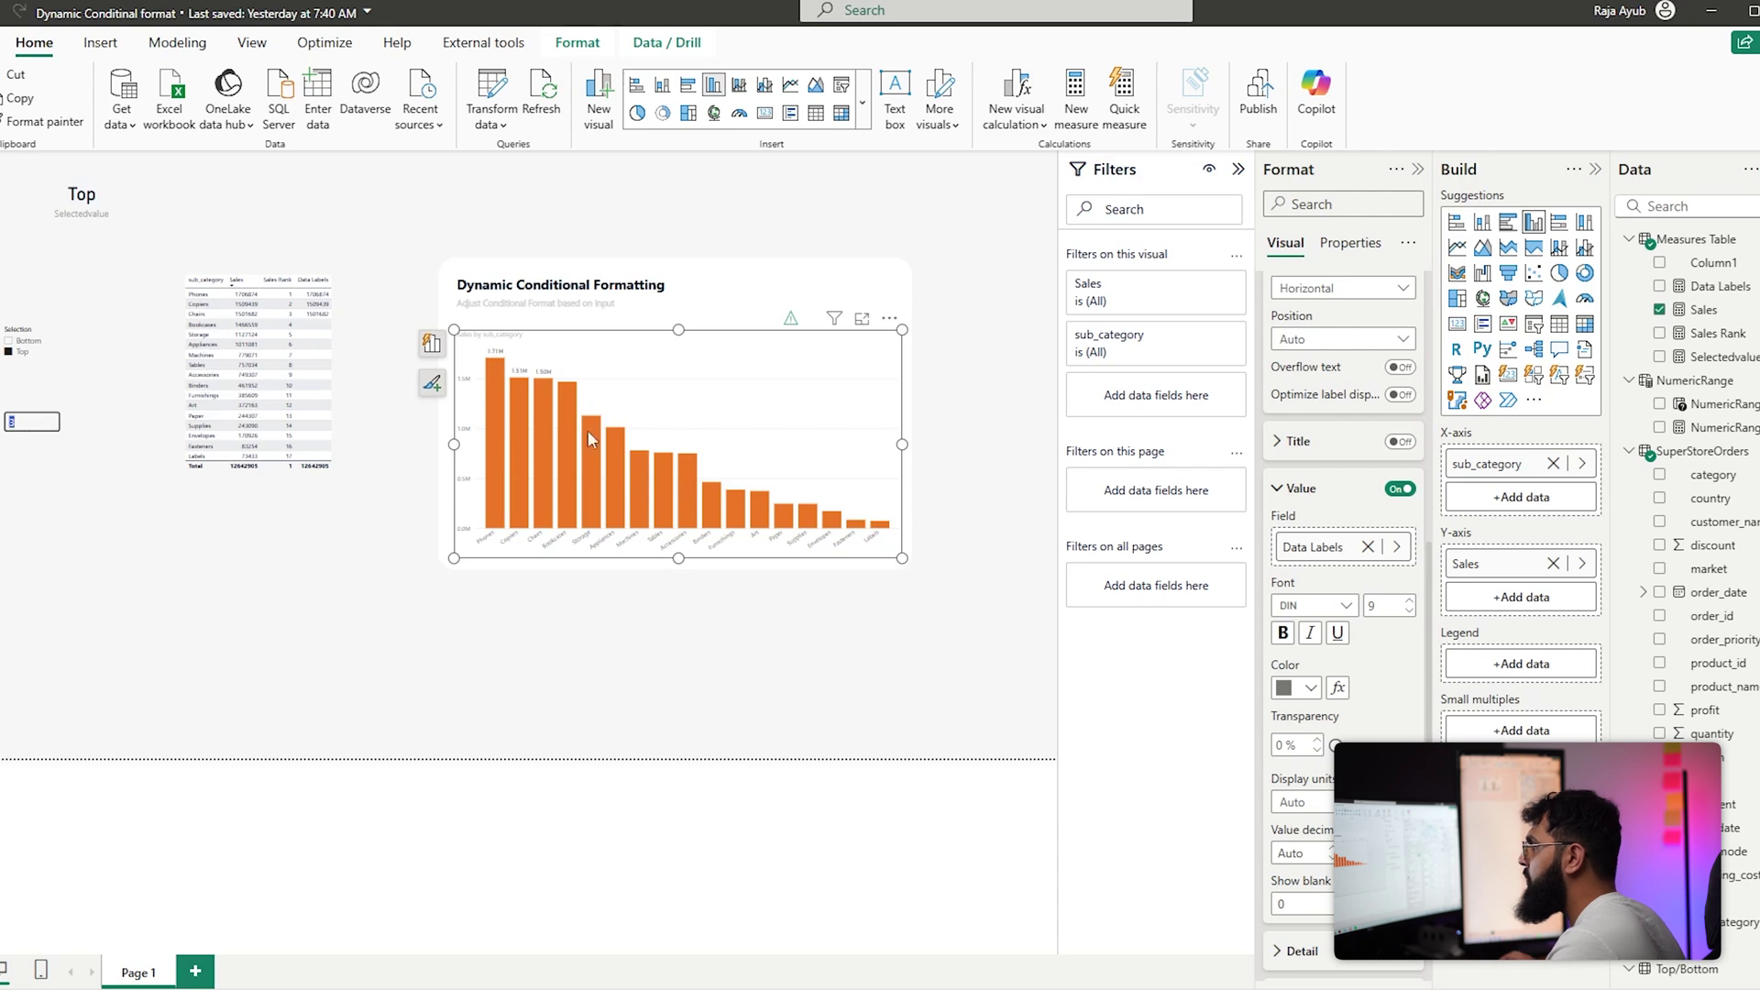
pyautogui.click(51, 353)
pyautogui.click(28, 340)
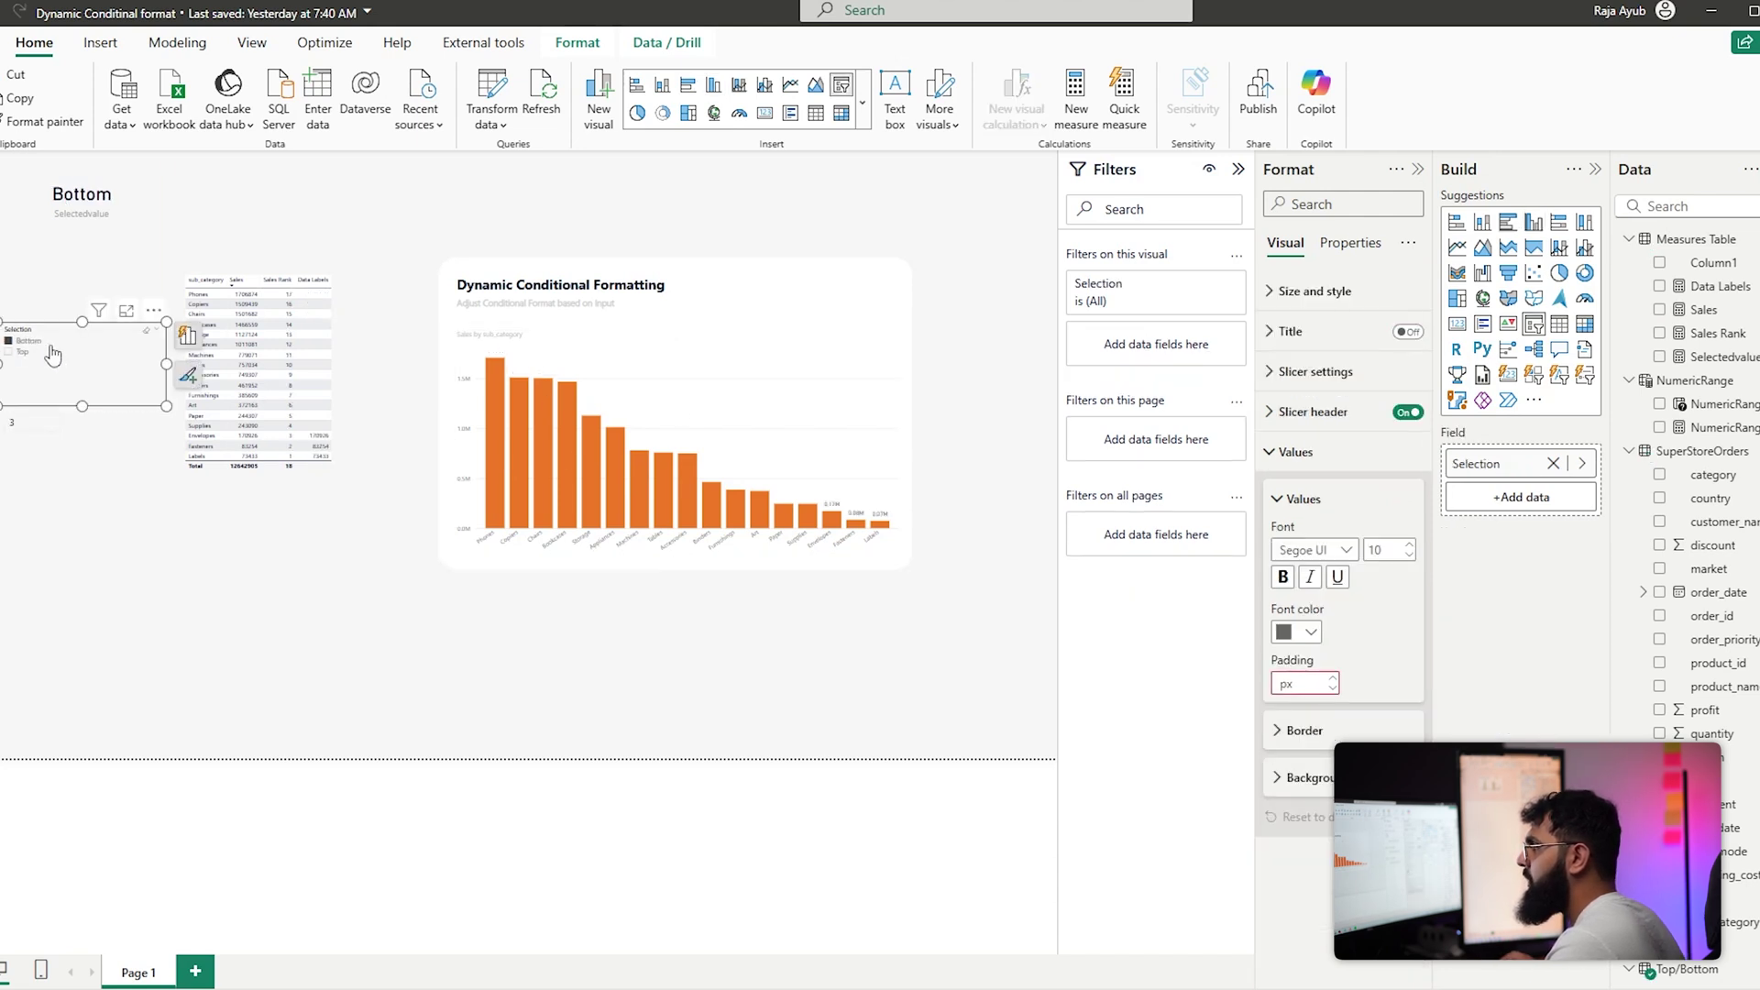
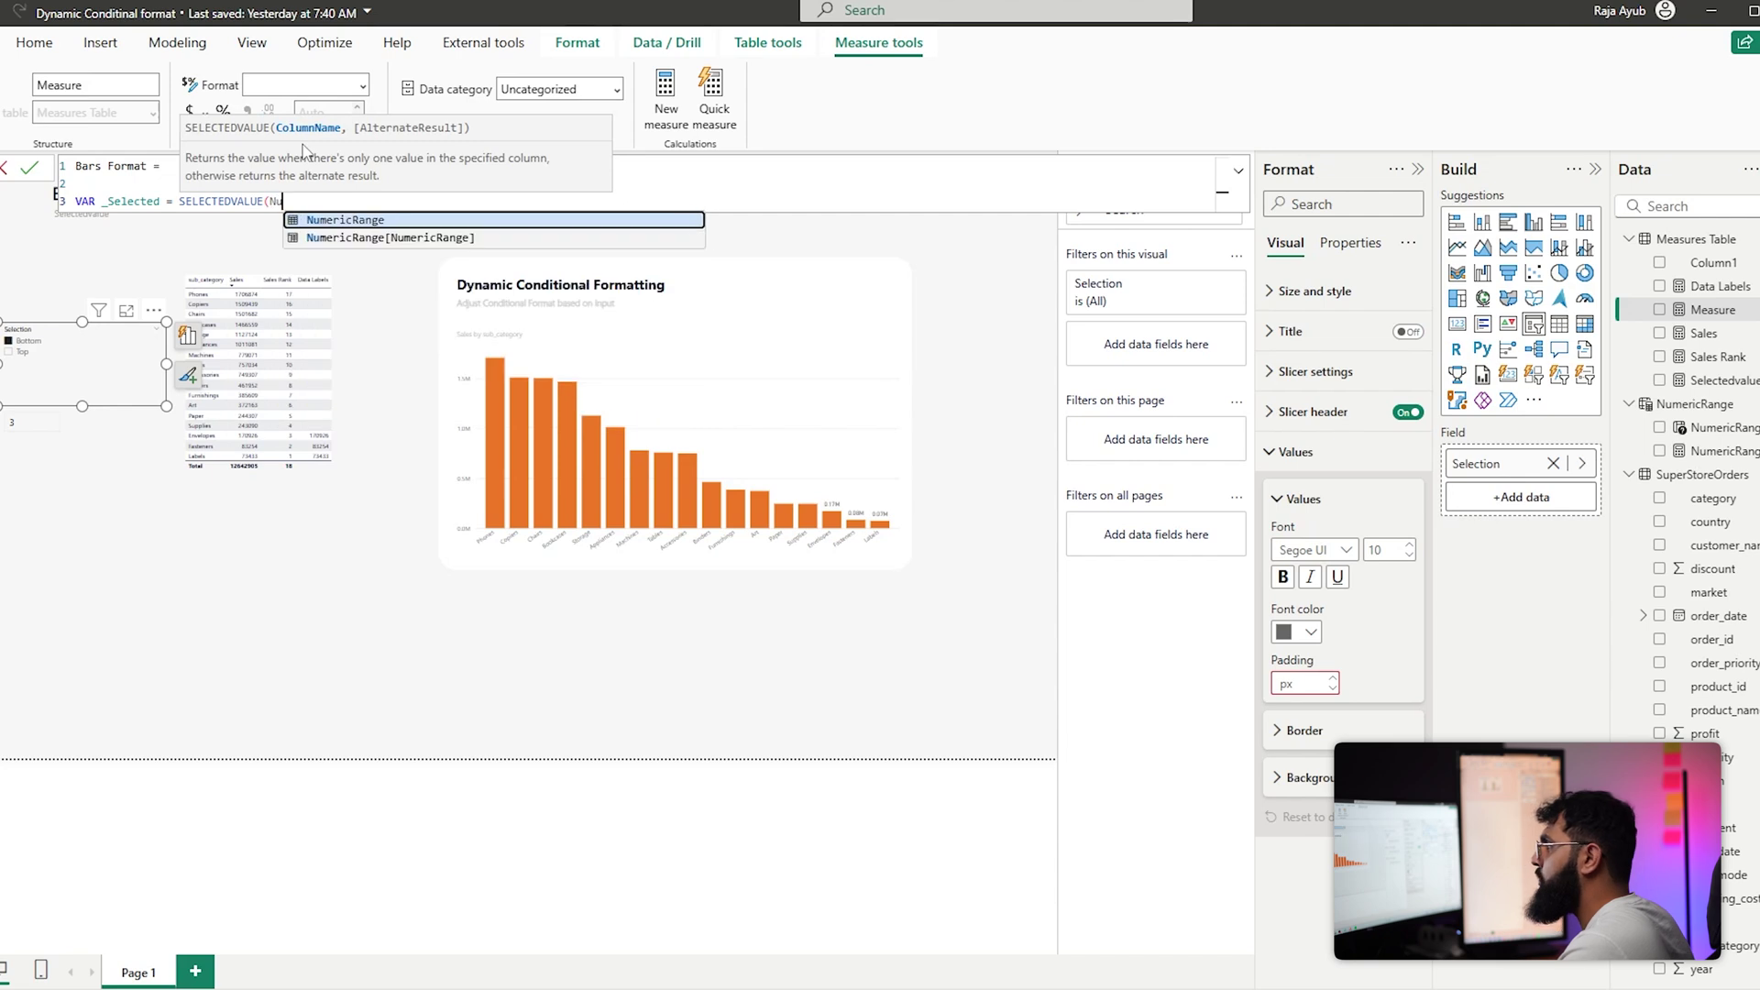
# Complete the _Selected variable of the Bars Format measure as SELECTEDVALUE(NumericRange[NumericRange])
pyautogui.press('BackSpace')
pyautogui.write('[NumericRange]')
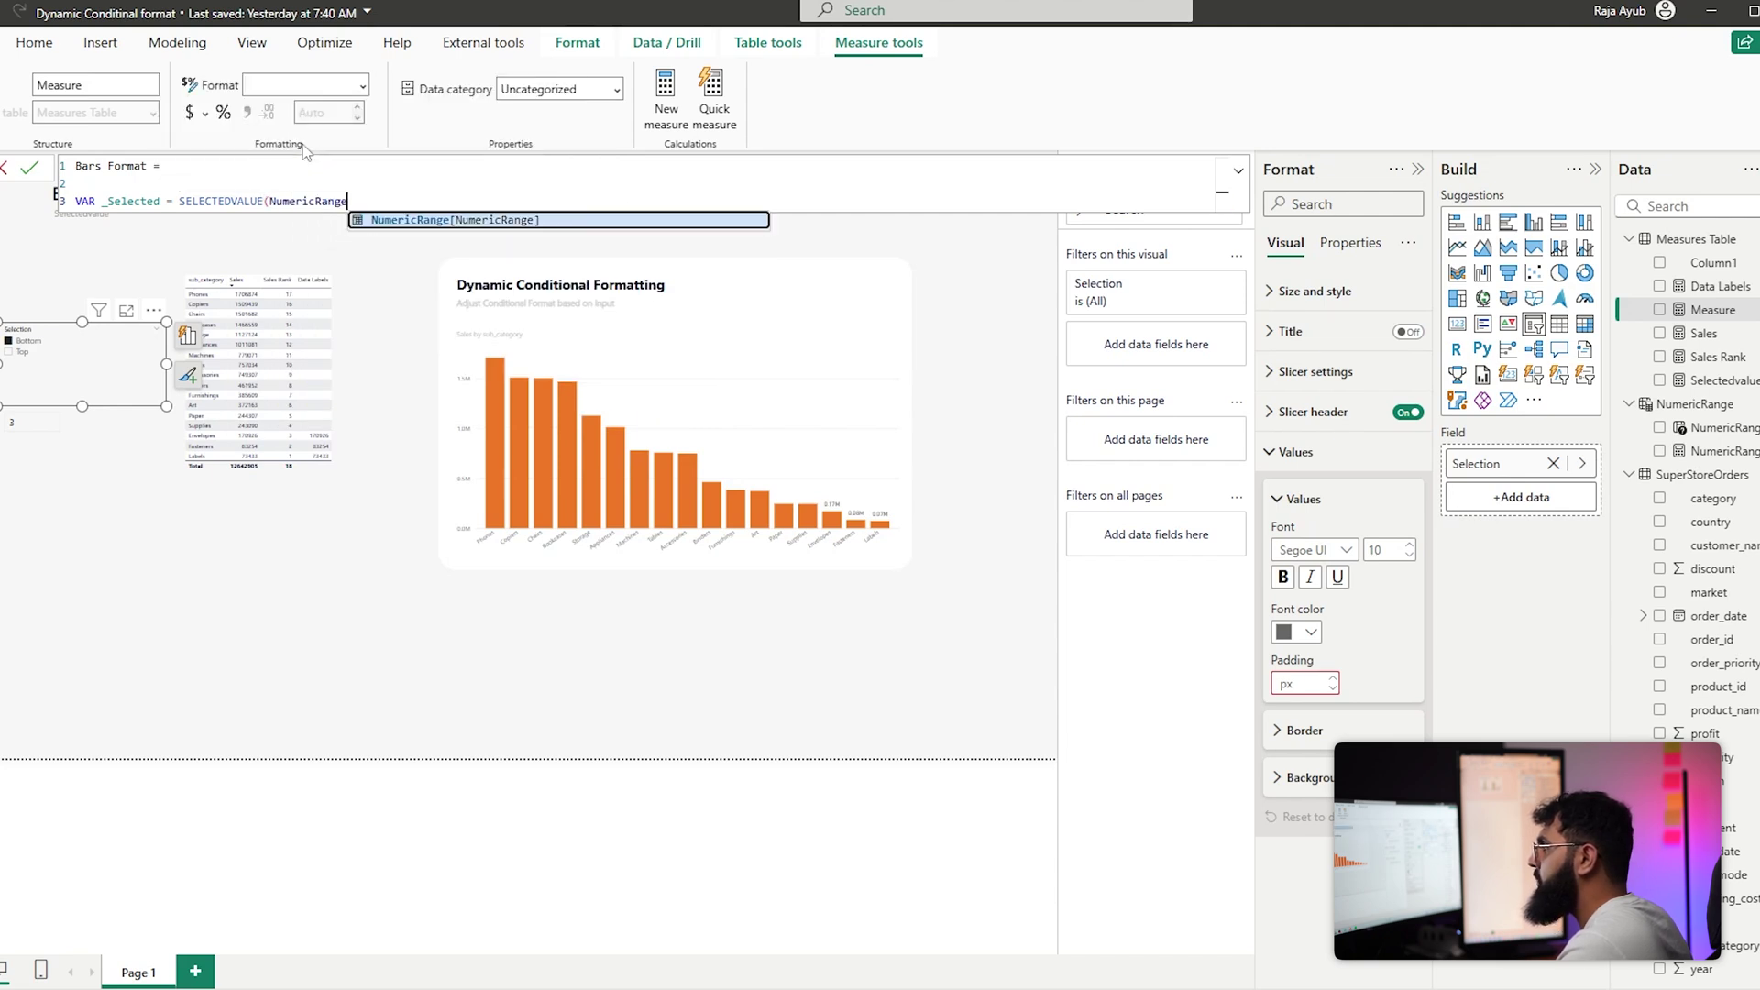
pyautogui.write(')')
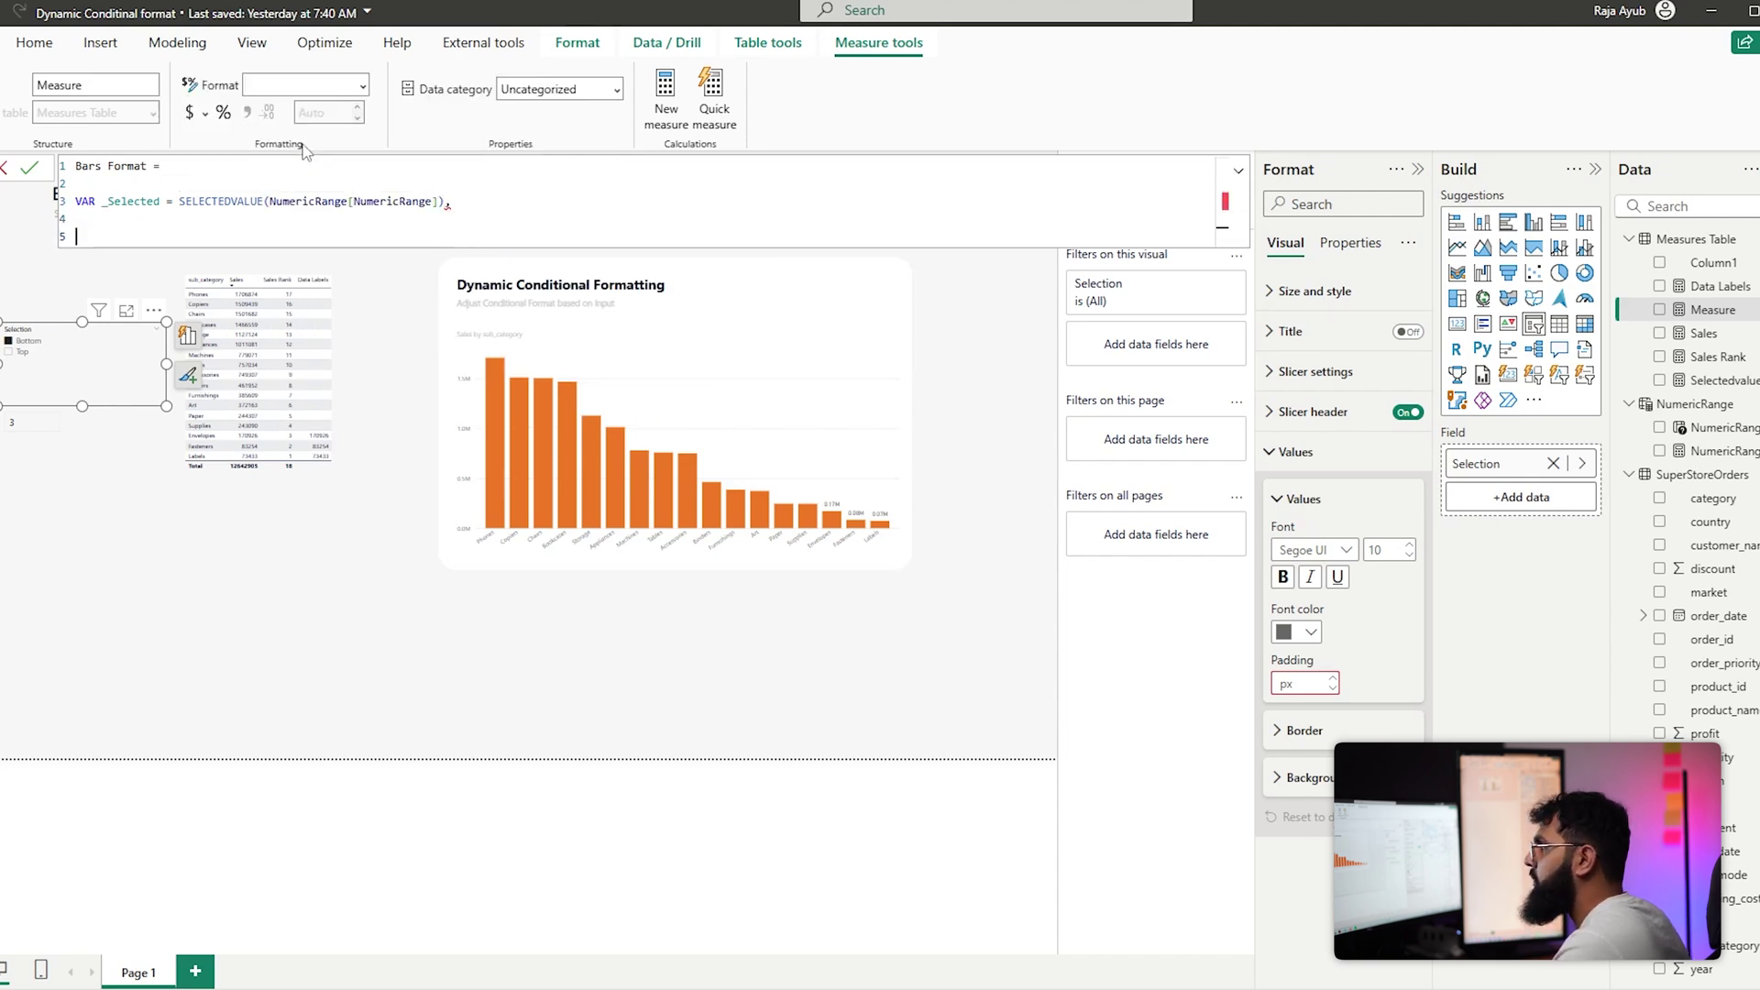
pyautogui.hotkey('shift', 'Return')
pyautogui.hotkey('shift', 'Return')
# Add a RETURN section to the Bars Format formula that opens a SWITCH function evaluating TRUE()
pyautogui.write('RETURN')
pyautogui.hotkey('shift', 'Return')
pyautogui.hotkey('shift', 'Return')
pyautogui.write('SWI')
pyautogui.press('Tab')
pyautogui.hotkey('shift', 'Return')
pyautogui.write('TRU')
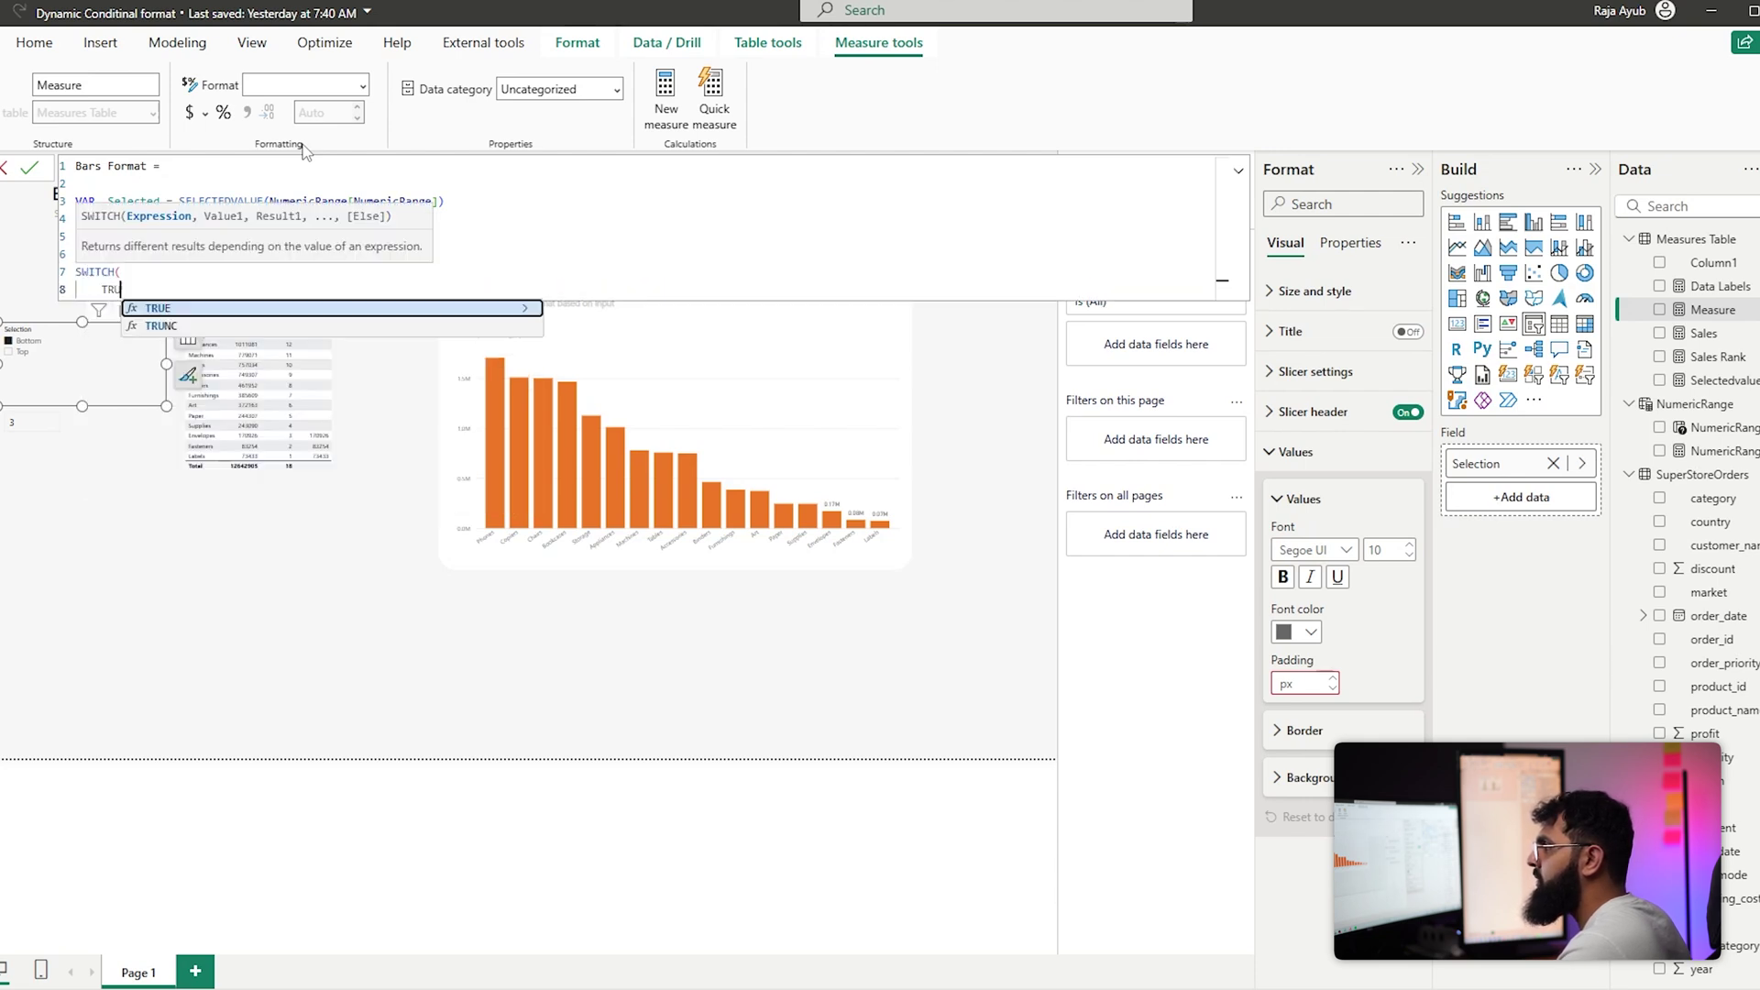
pyautogui.press('Tab')
pyautogui.write('),')
pyautogui.hotkey('shift', 'Return')
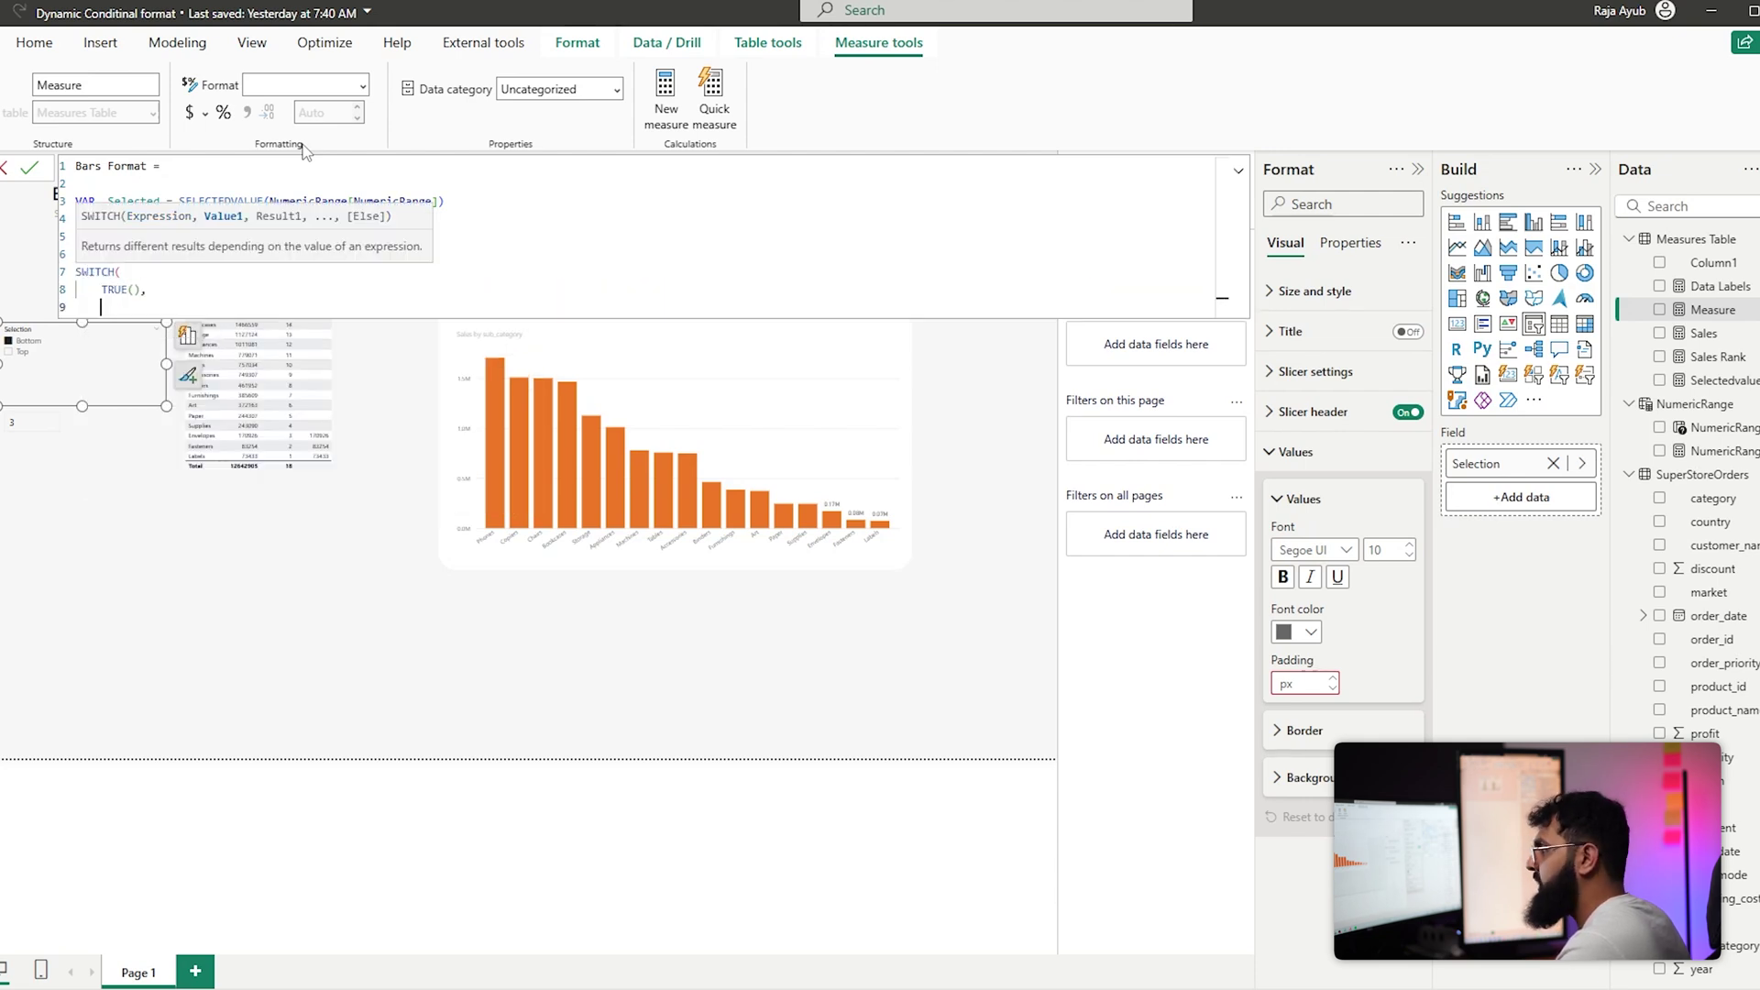
# Enter the first SWITCH condition as [Sales Rank] <= _Selected && SELECTEDVALUE('Top/Bottom'[Selection]) = "Top"
pyautogui.write('[Sales R')
pyautogui.press('Tab')
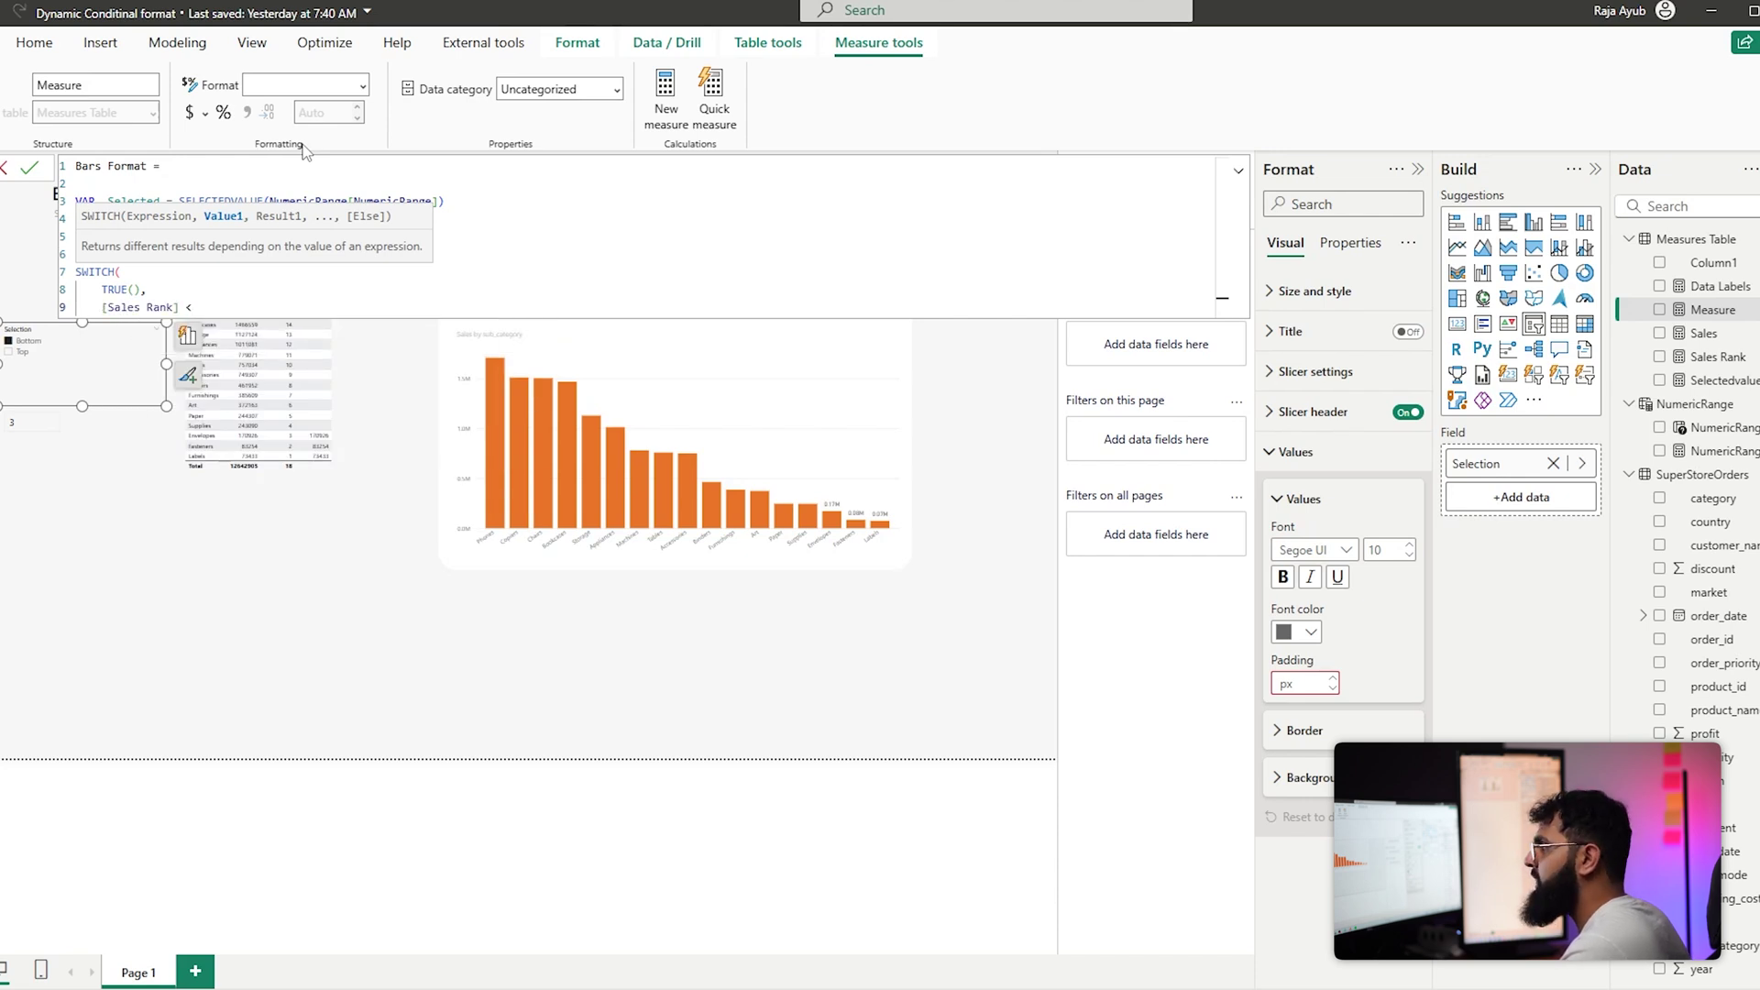
pyautogui.write('<= _Selected')
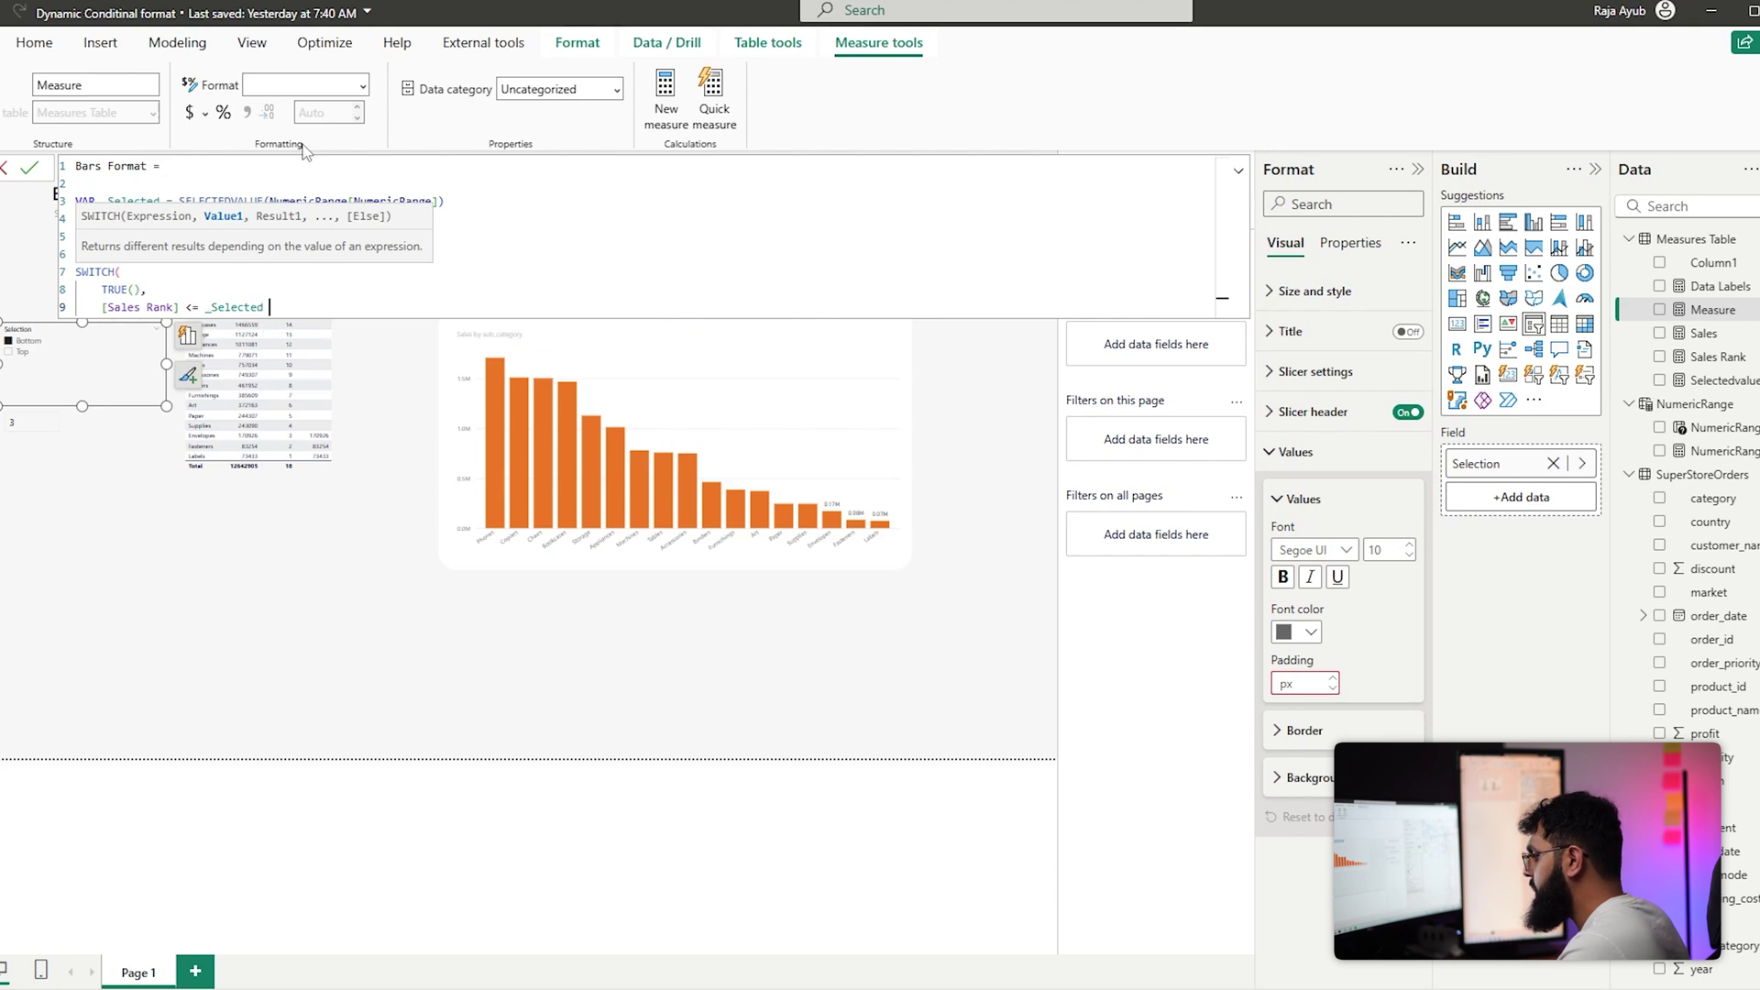
pyautogui.write(' && SE')
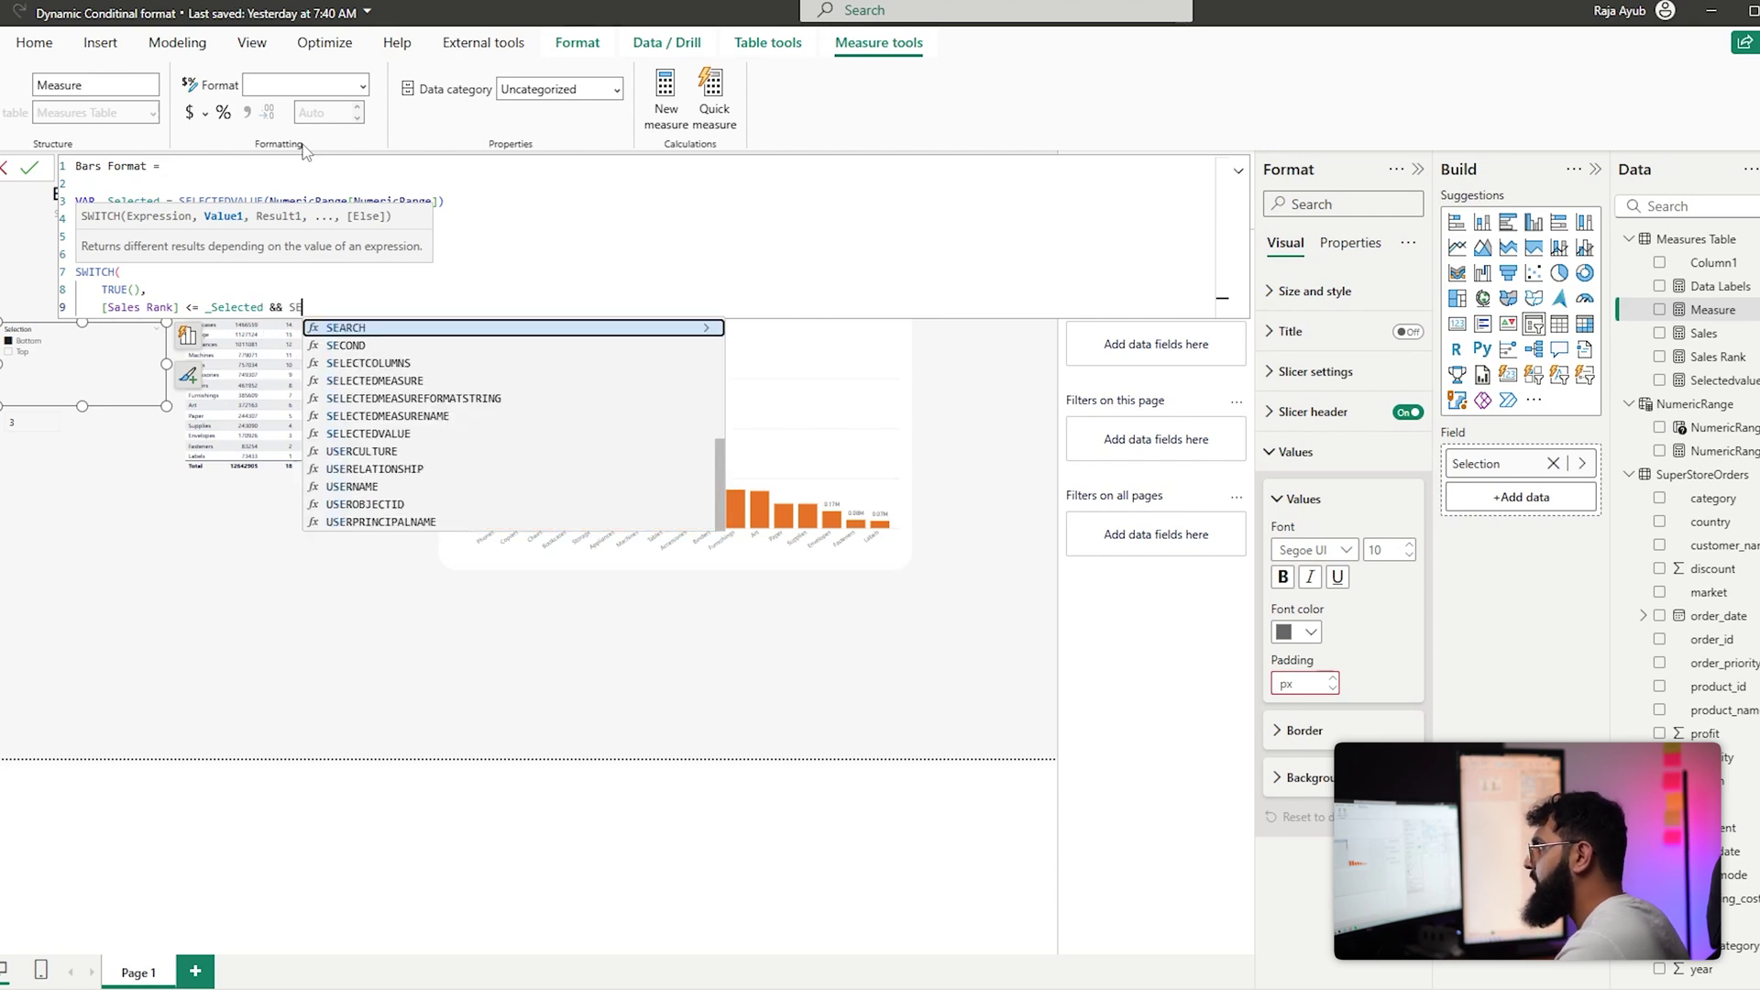
pyautogui.write('LECTEDV')
pyautogui.press('Tab')
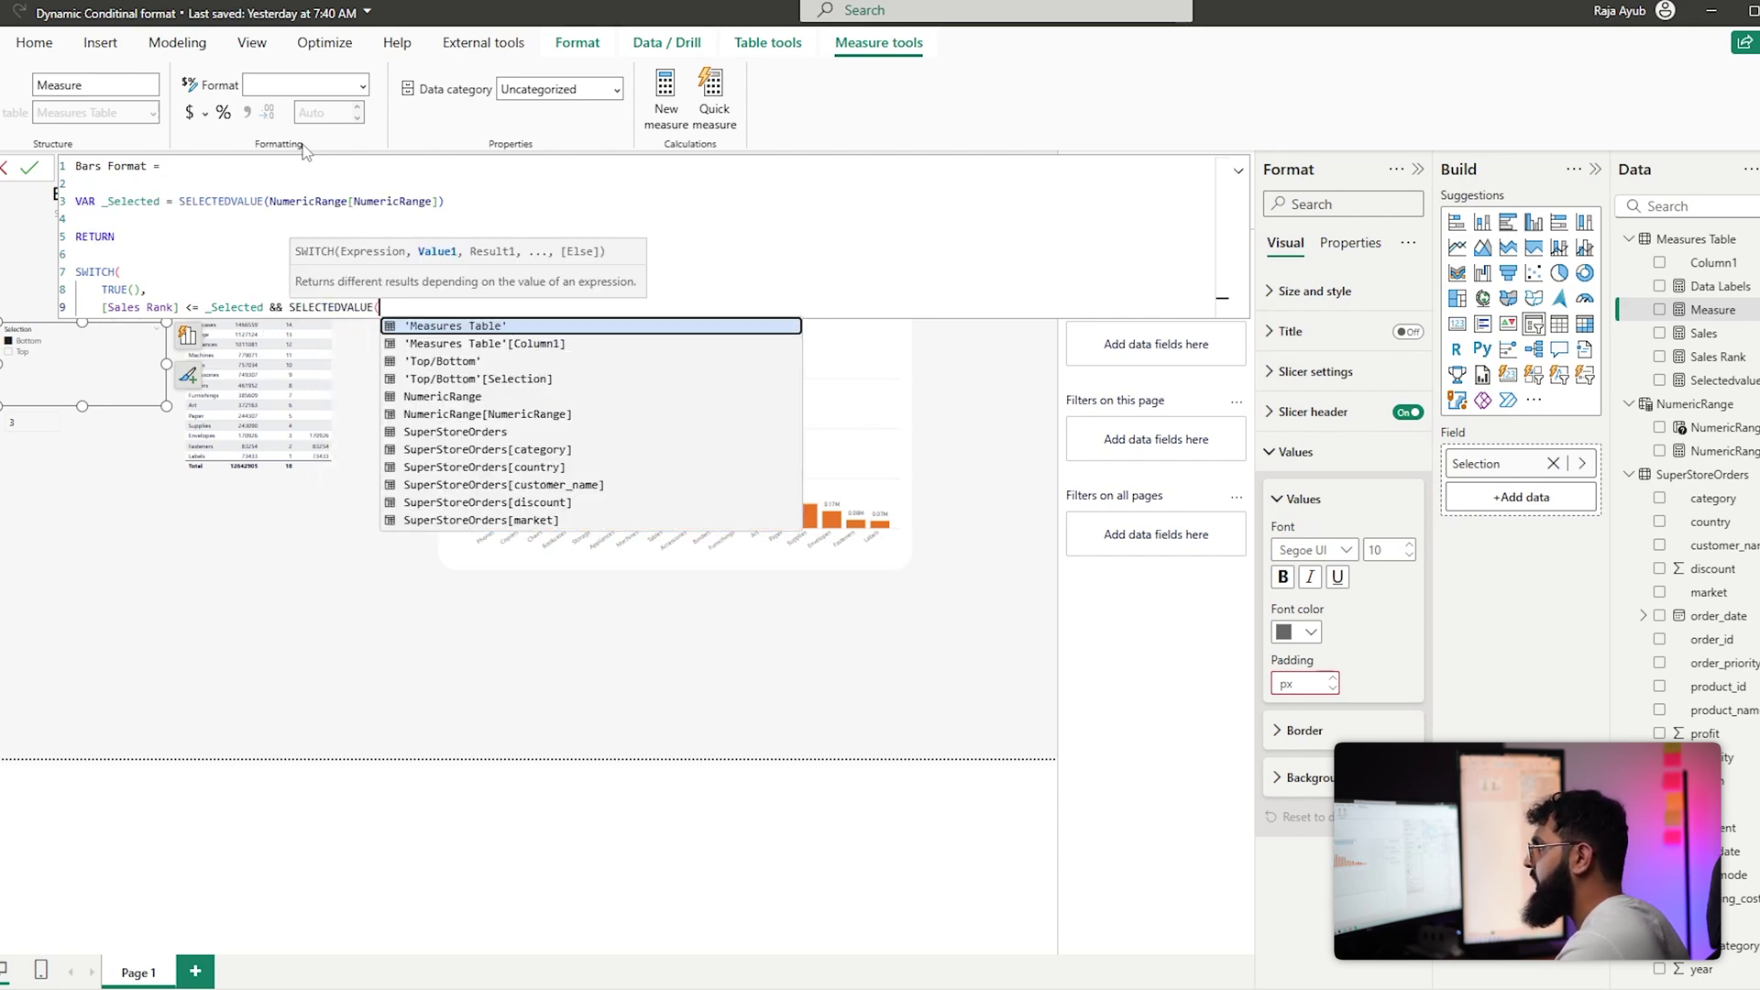
pyautogui.write('Sele')
pyautogui.press('Tab')
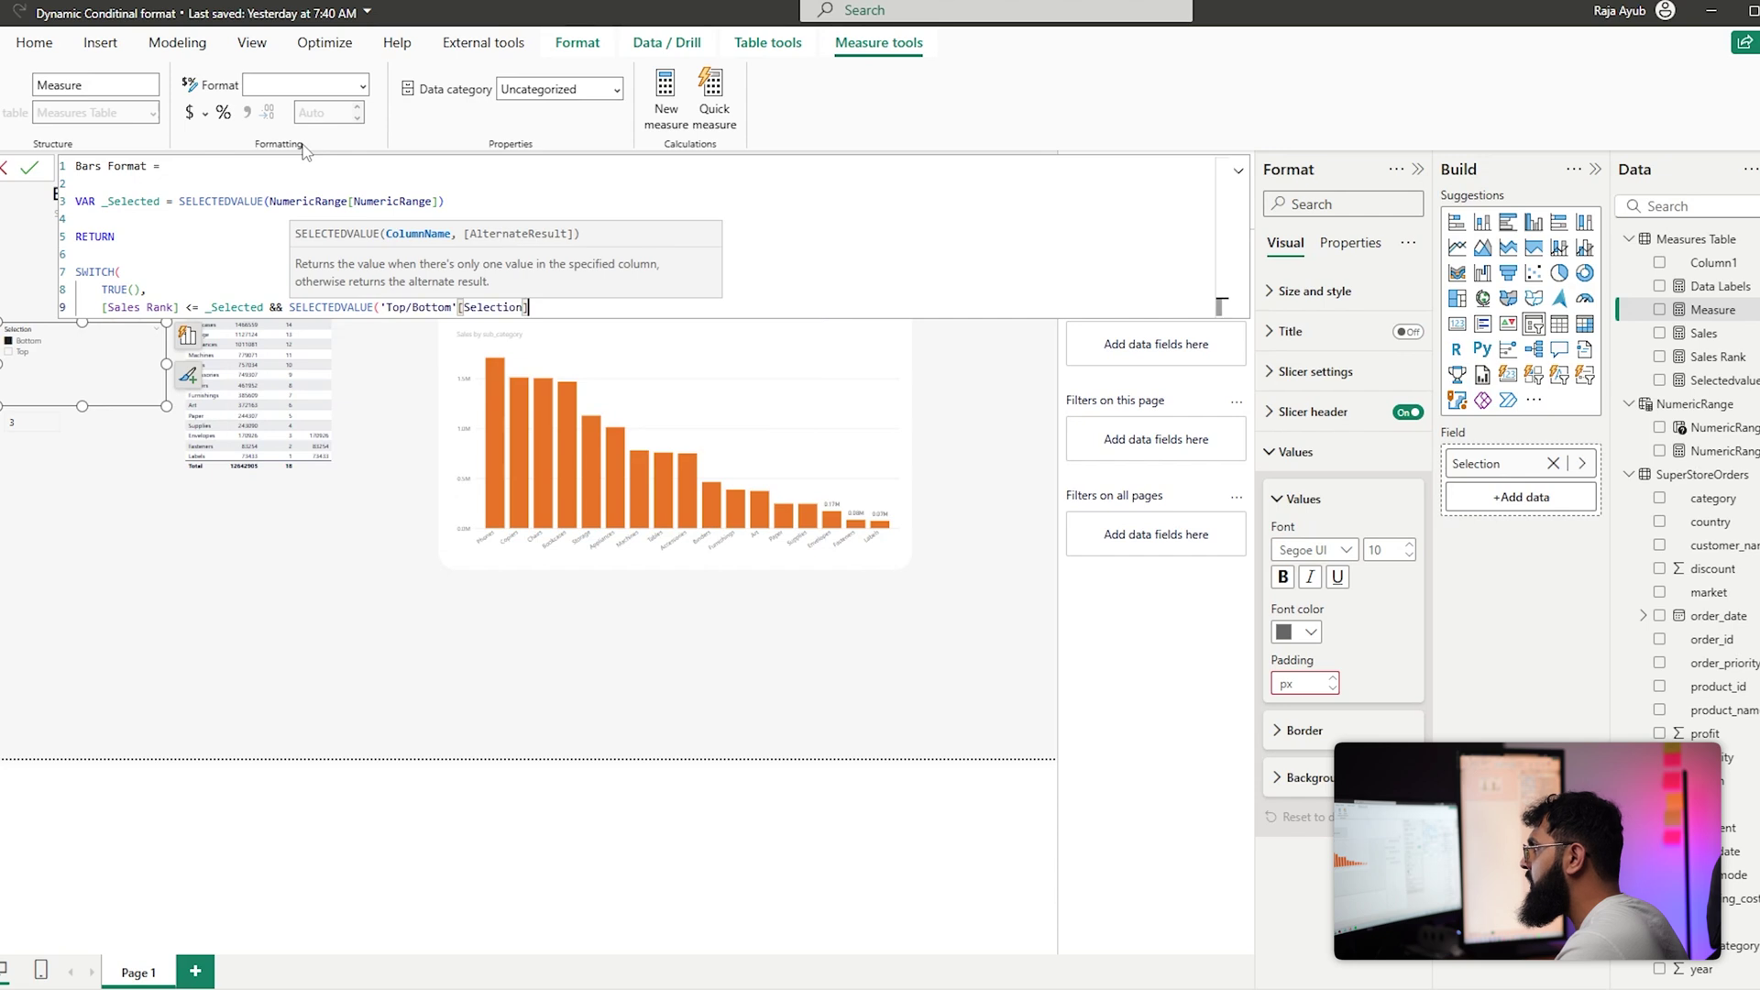
pyautogui.write(') = "Top",')
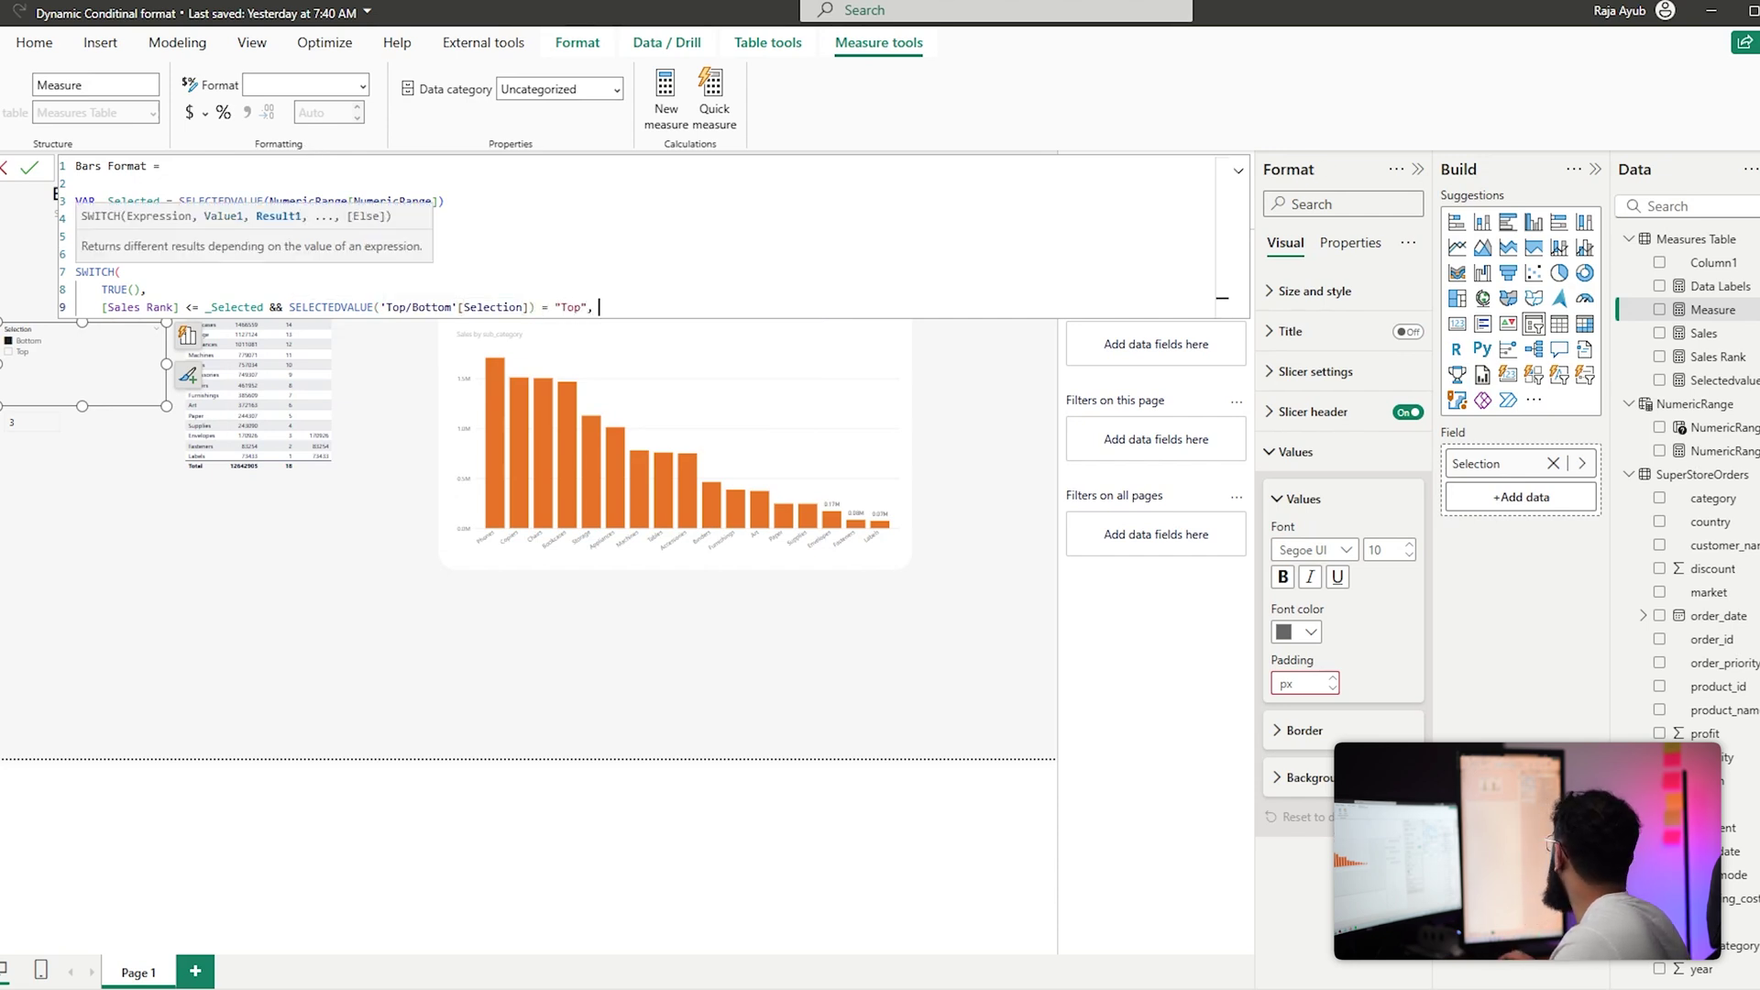
# Give the Top condition in the Bars Format SWITCH the result "#98A974"
pyautogui.doubleClick(573, 307)
pyautogui.write('#98A974')
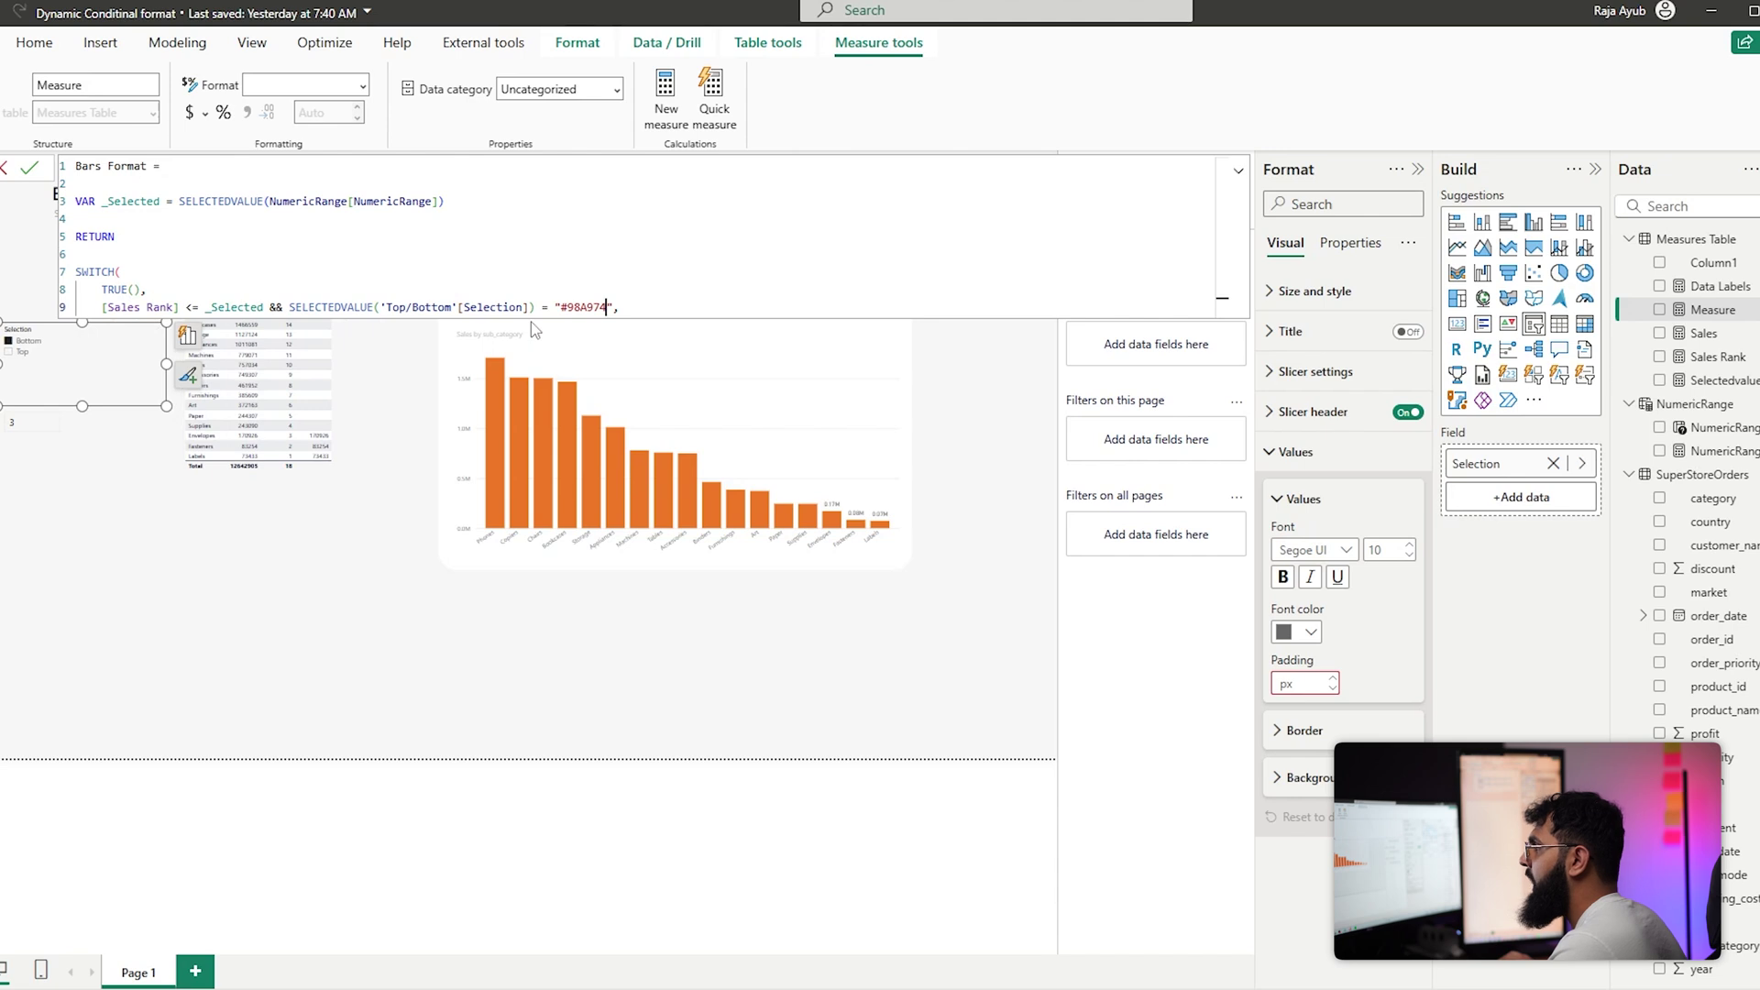
pyautogui.click(556, 309)
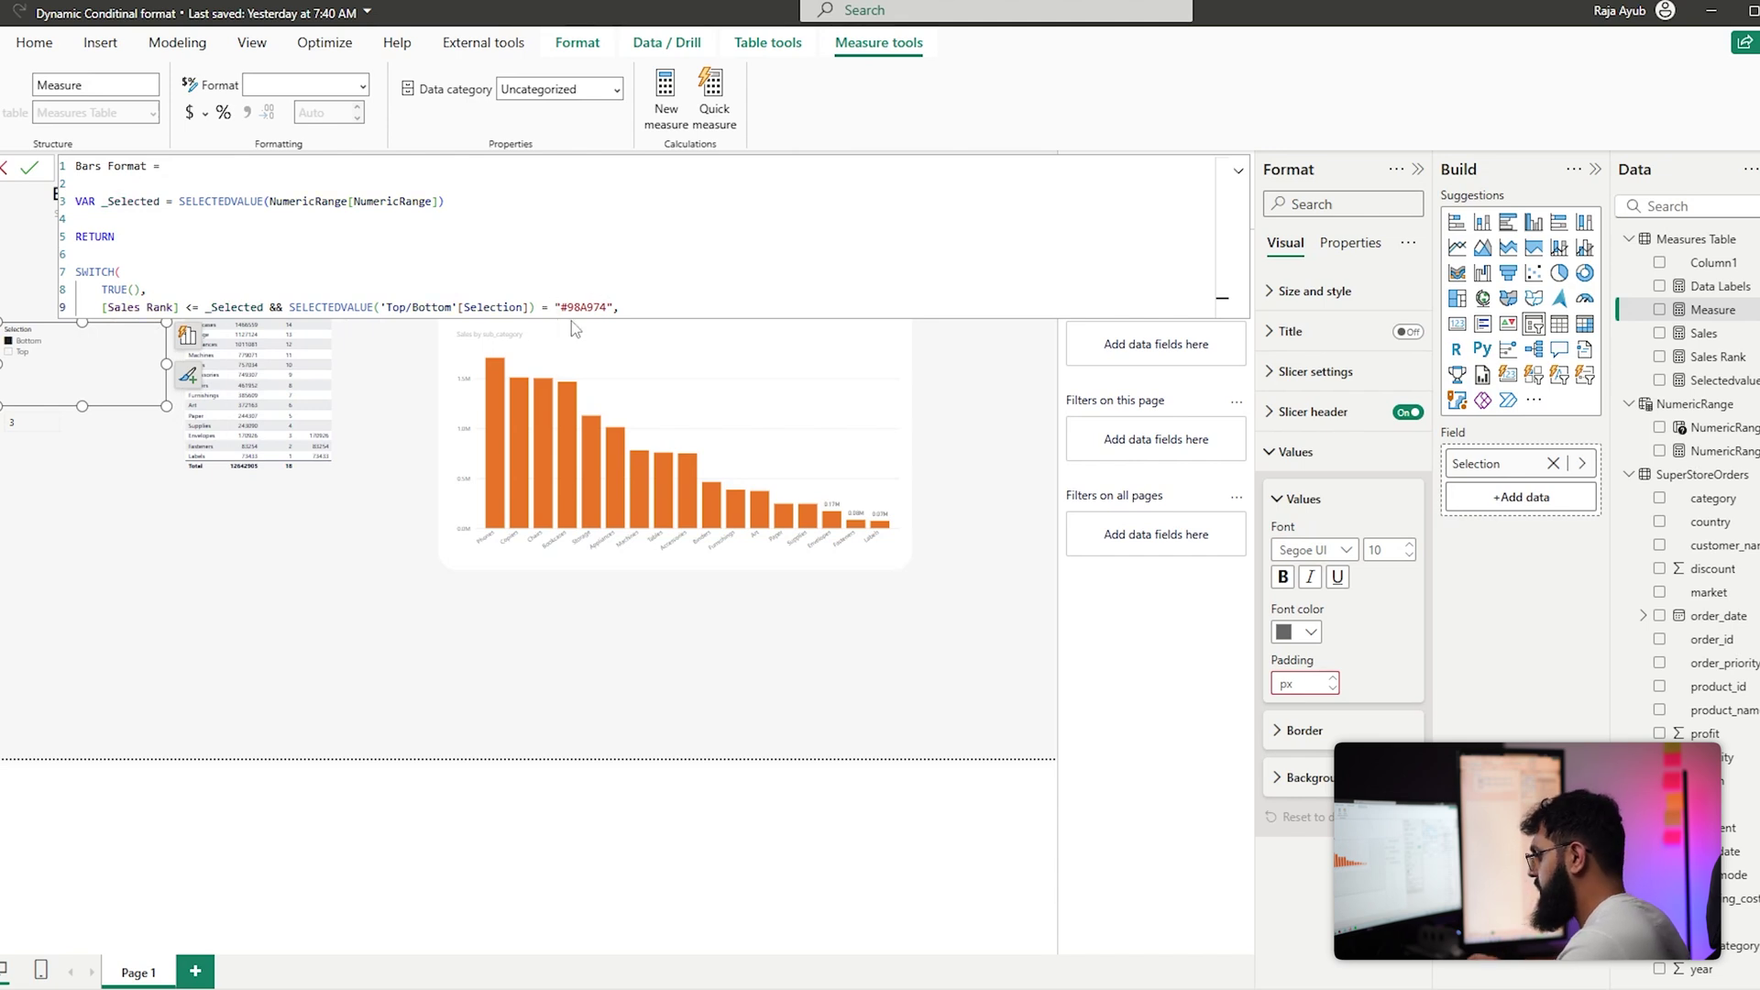
pyautogui.write('"Top",')
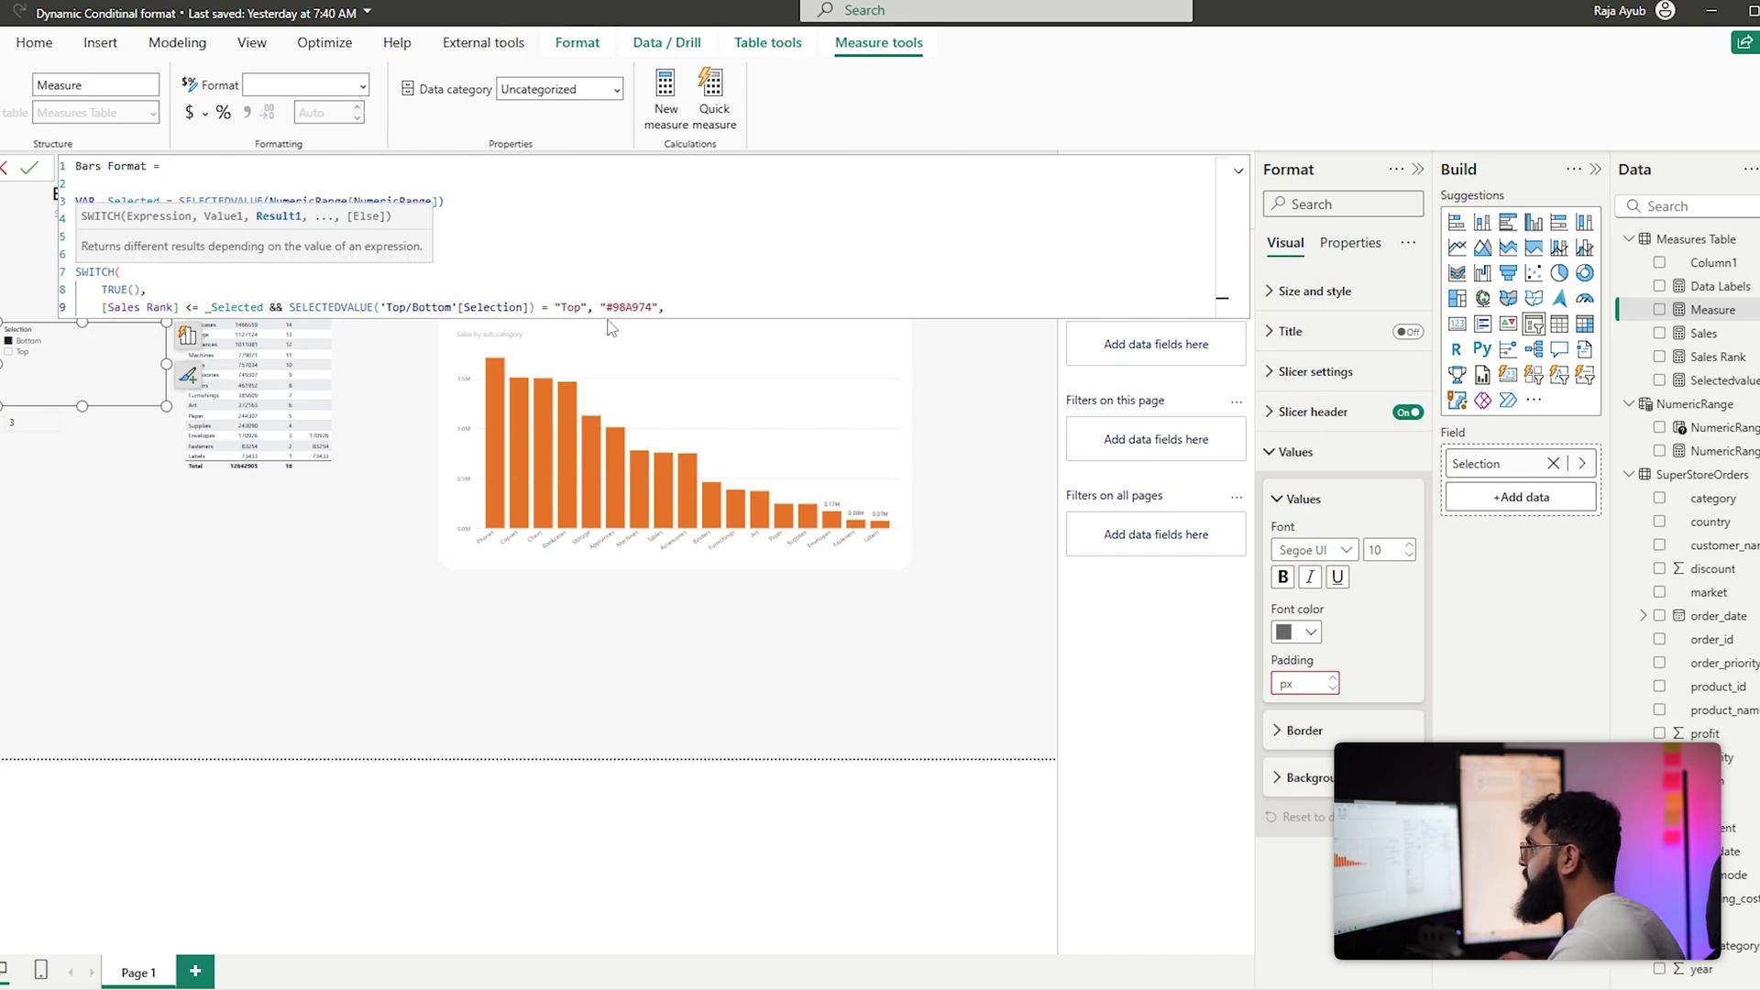
# Close the Bars Format SWITCH with BLANK() as the fallback result and commit the measure
pyautogui.click(748, 310)
pyautogui.hotkey('shift', 'Return')
pyautogui.write('BLANK())')
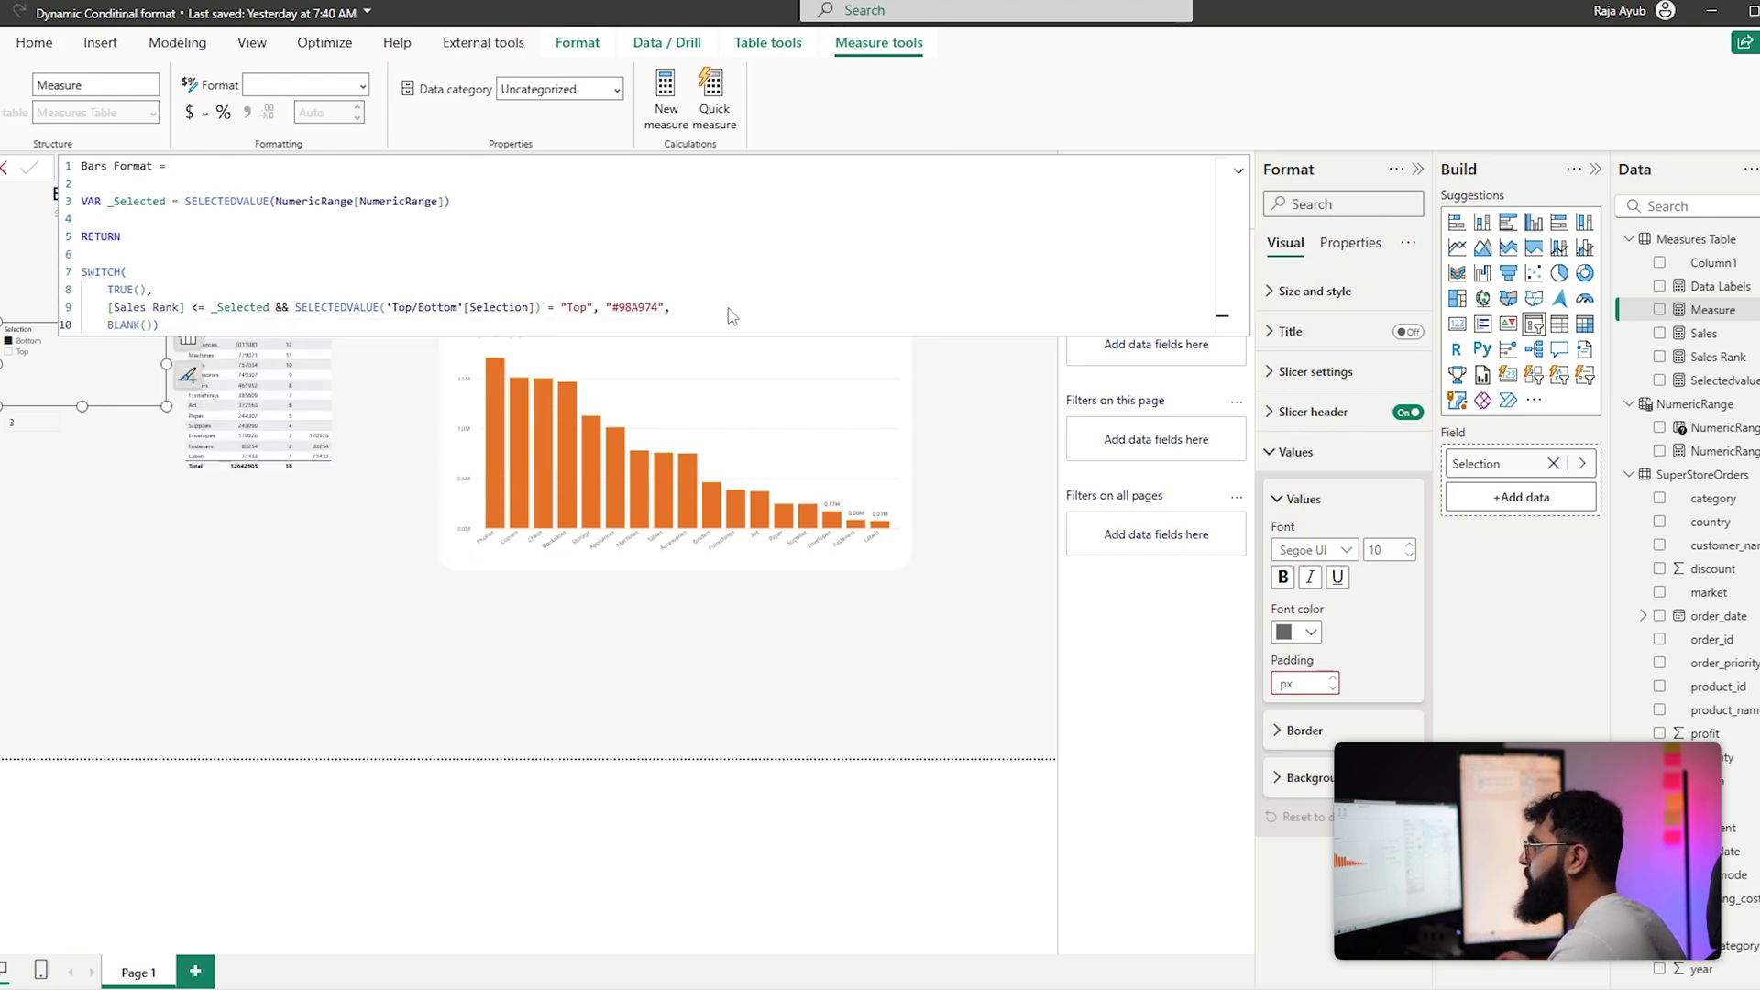
pyautogui.press('Return')
# Apply conditional formatting to the sales chart's column color with the Field value style, based on the Bars Format measure
pyautogui.click(740, 427)
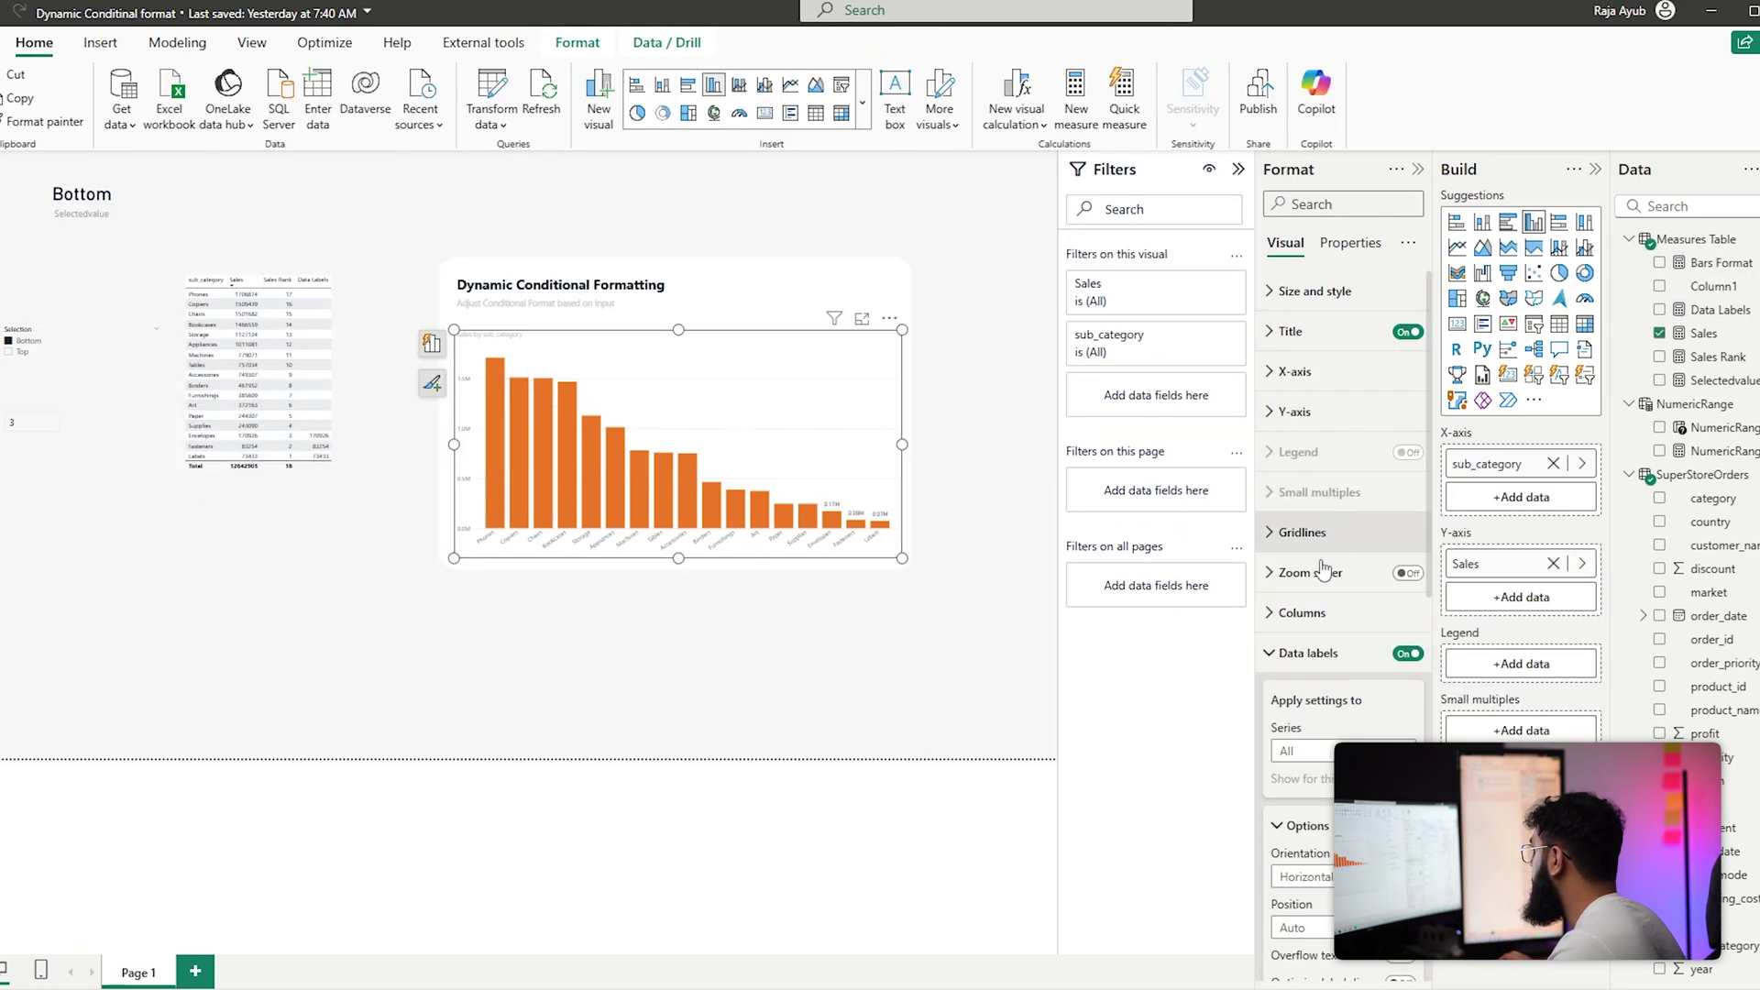
pyautogui.click(1301, 613)
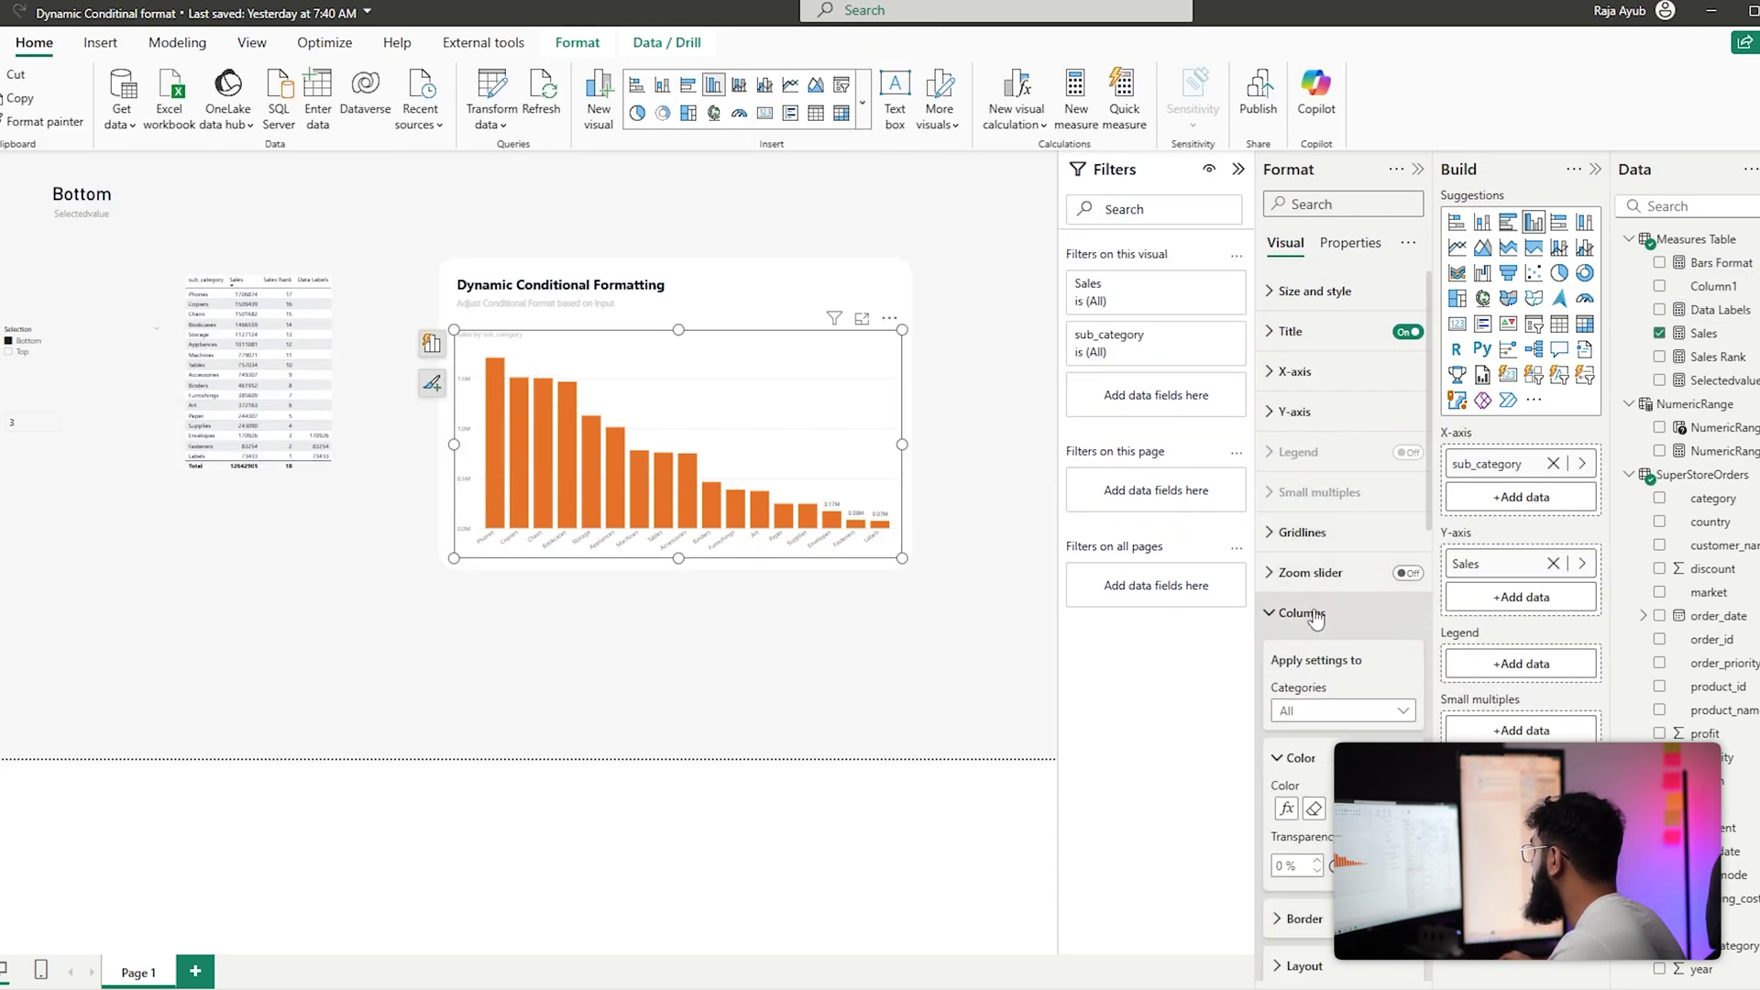
pyautogui.click(1287, 807)
pyautogui.click(569, 296)
pyautogui.click(490, 385)
pyautogui.click(547, 385)
pyautogui.click(460, 447)
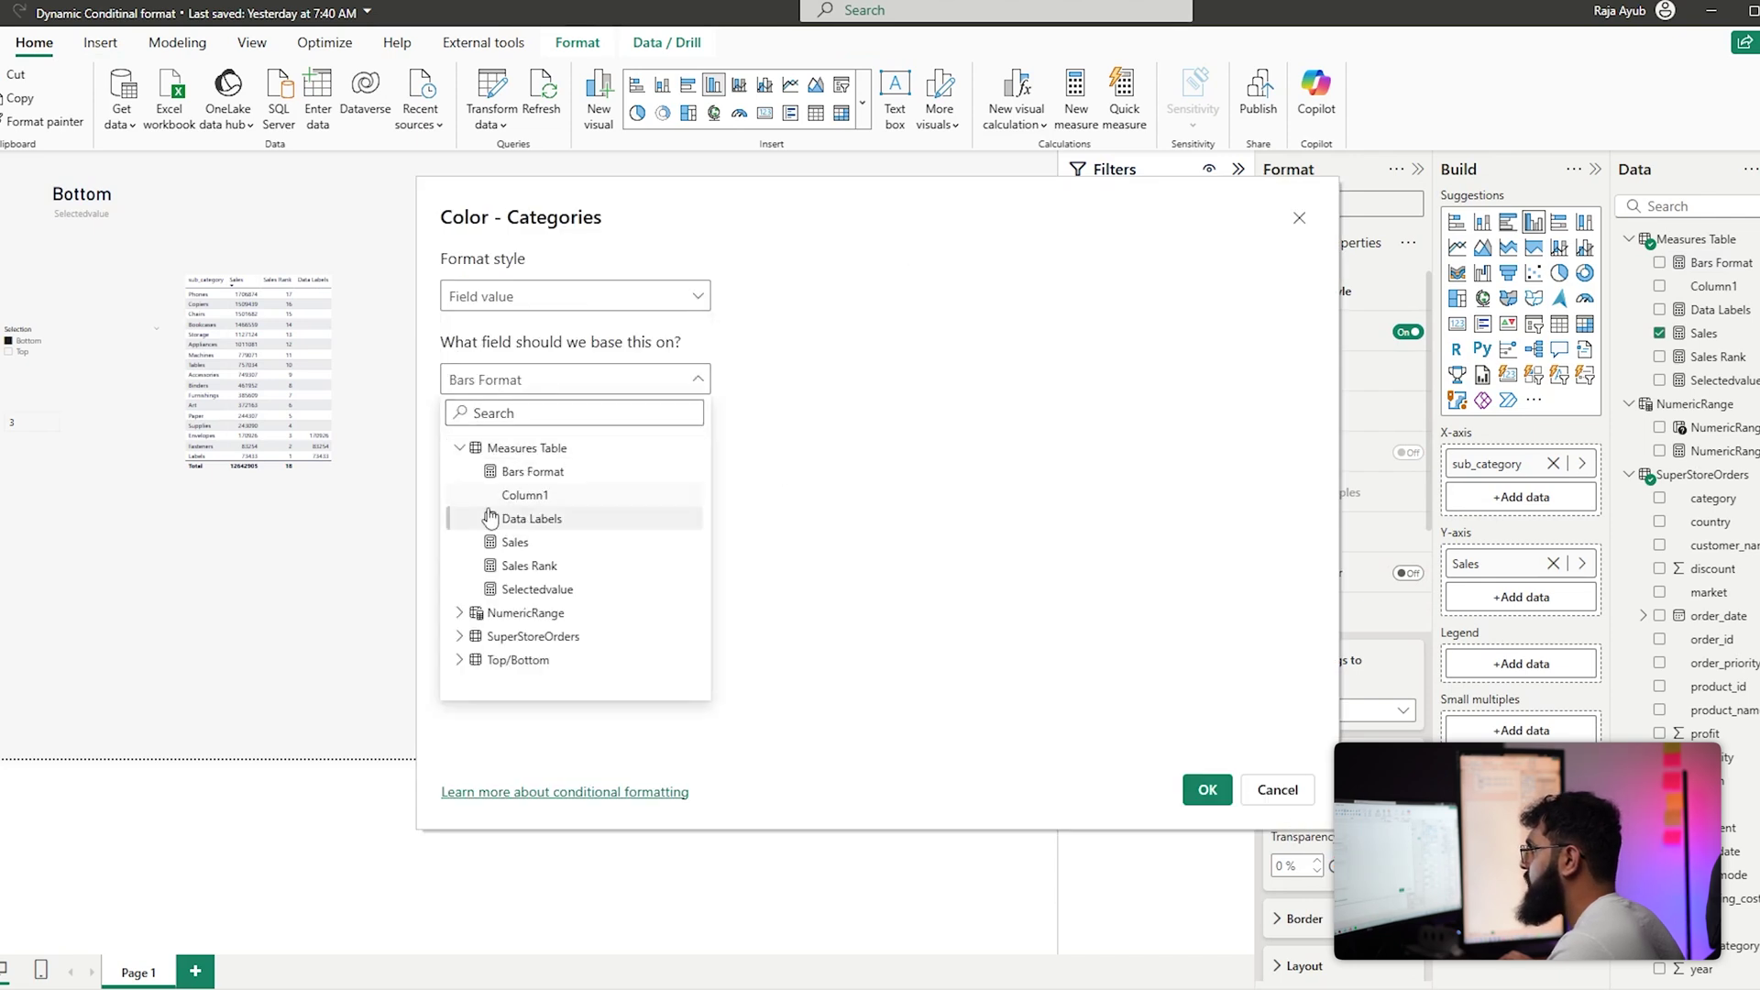
pyautogui.click(536, 471)
pyautogui.click(1195, 794)
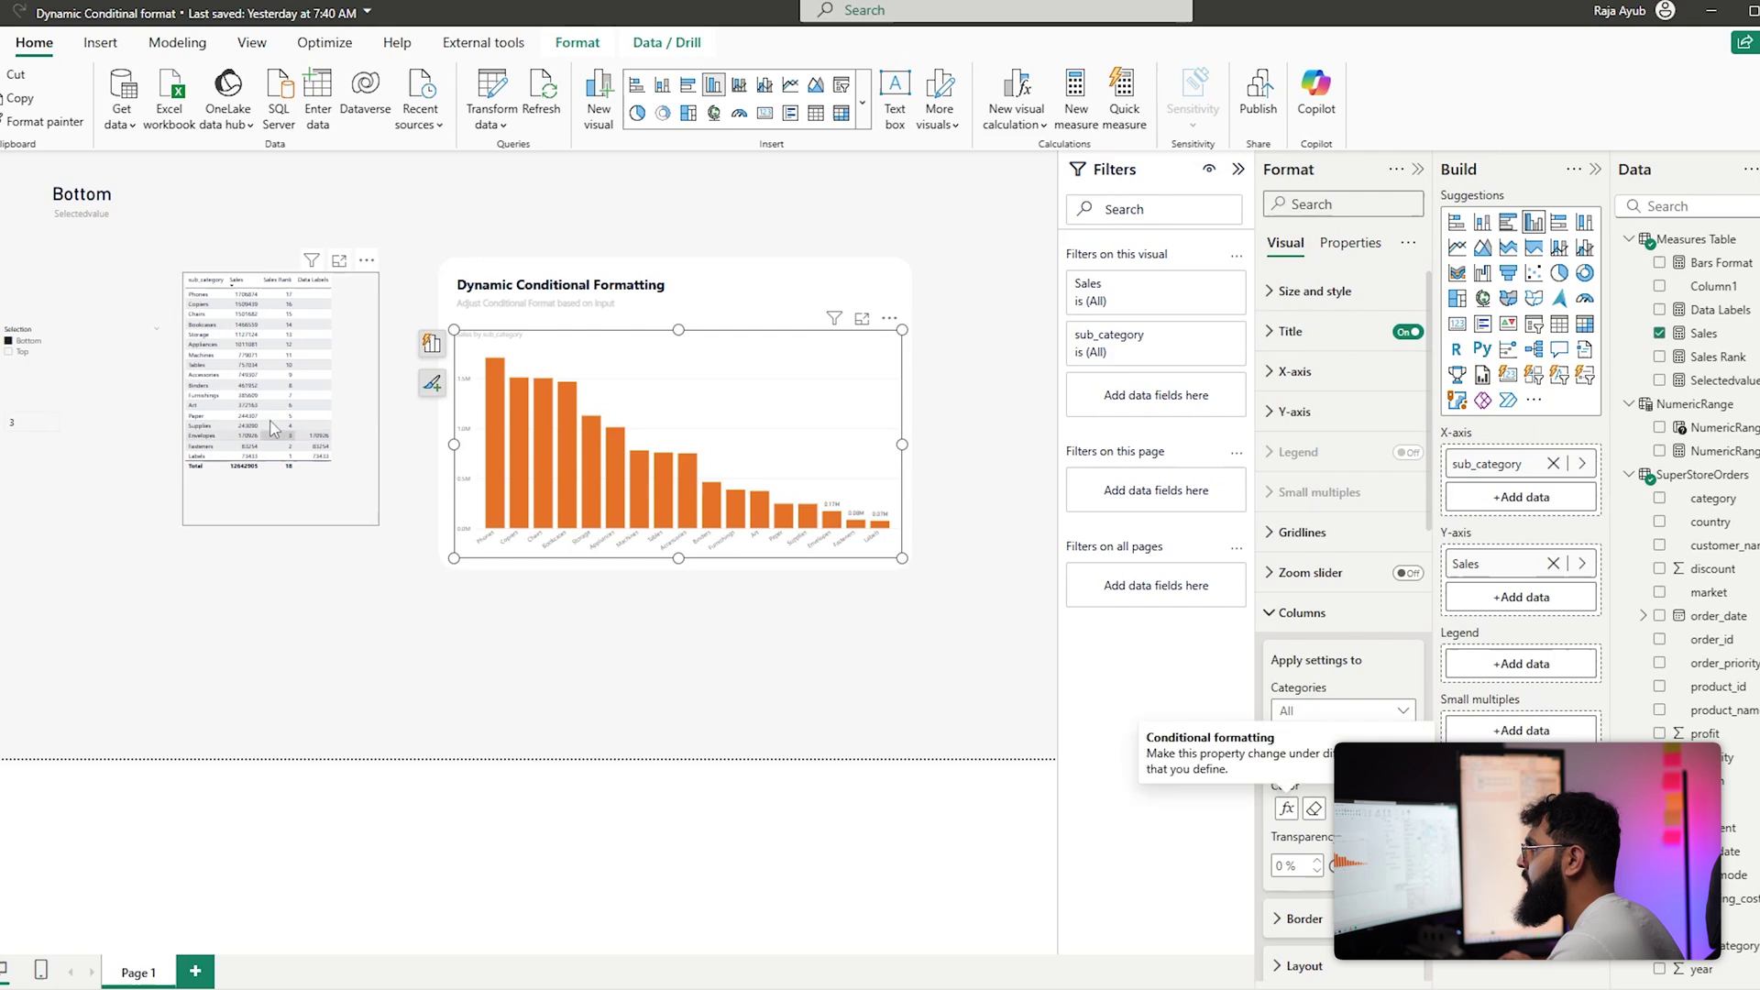
# Switch the Selection slicer between Top and Bottom to test the chart's bar colors
pyautogui.click(11, 352)
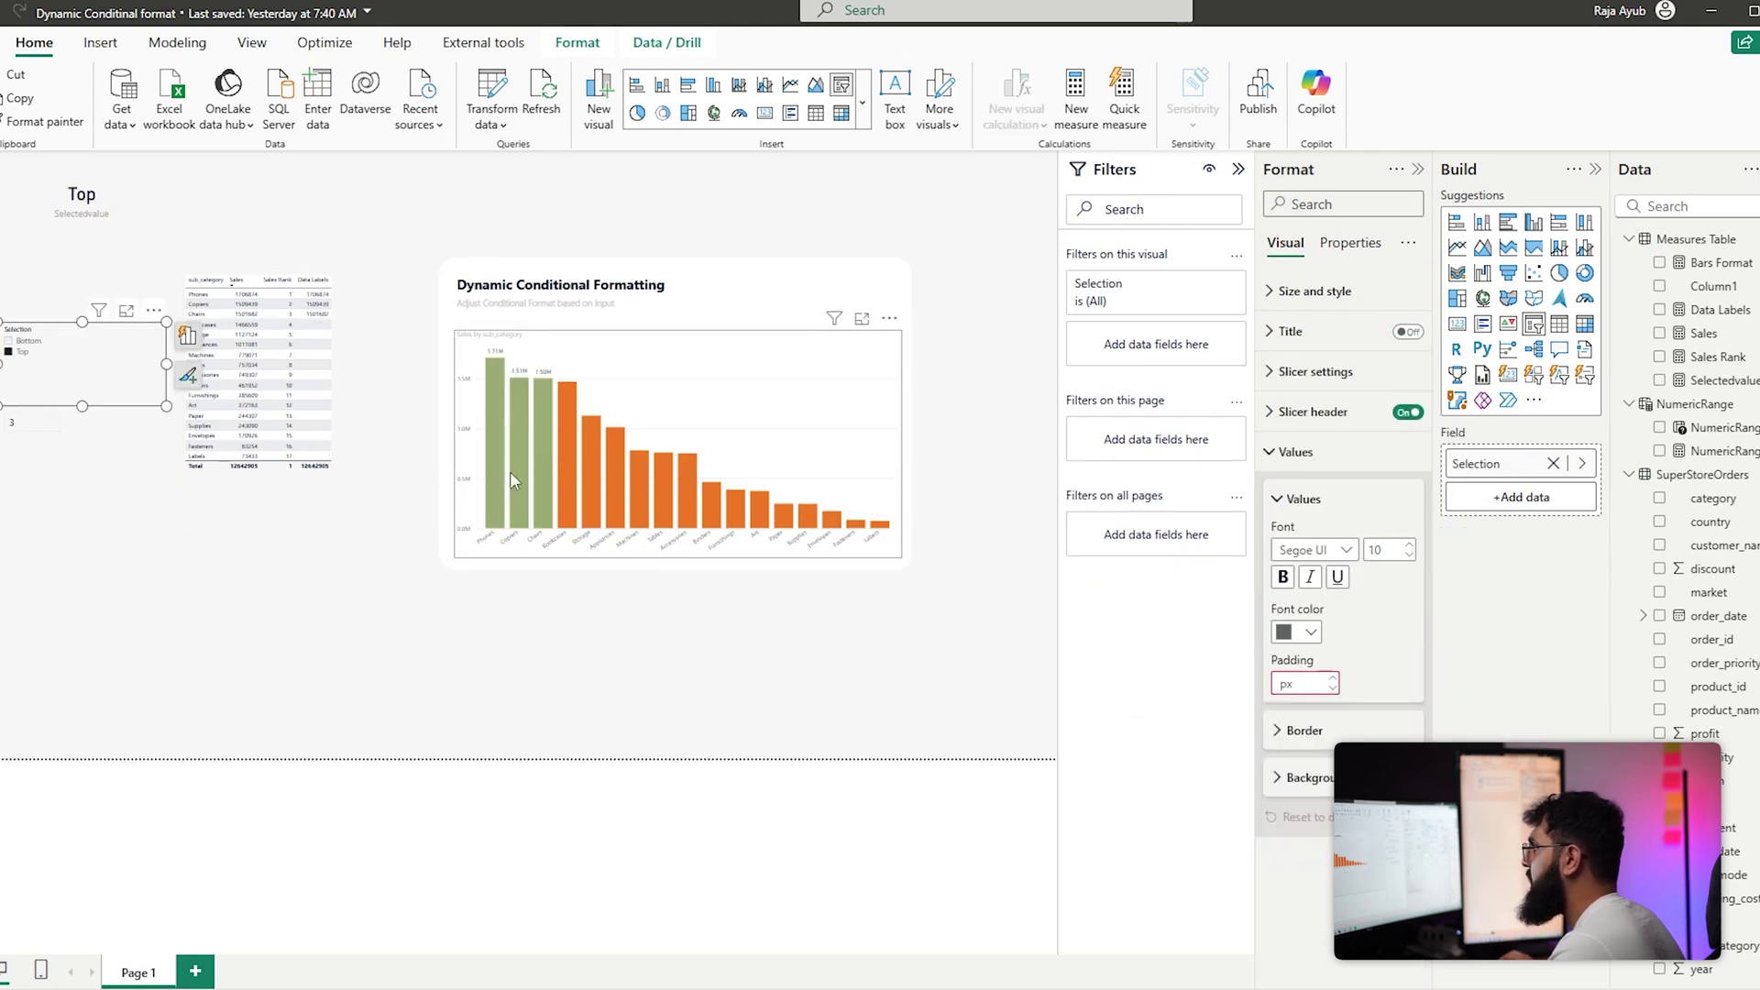
pyautogui.click(16, 356)
pyautogui.click(18, 354)
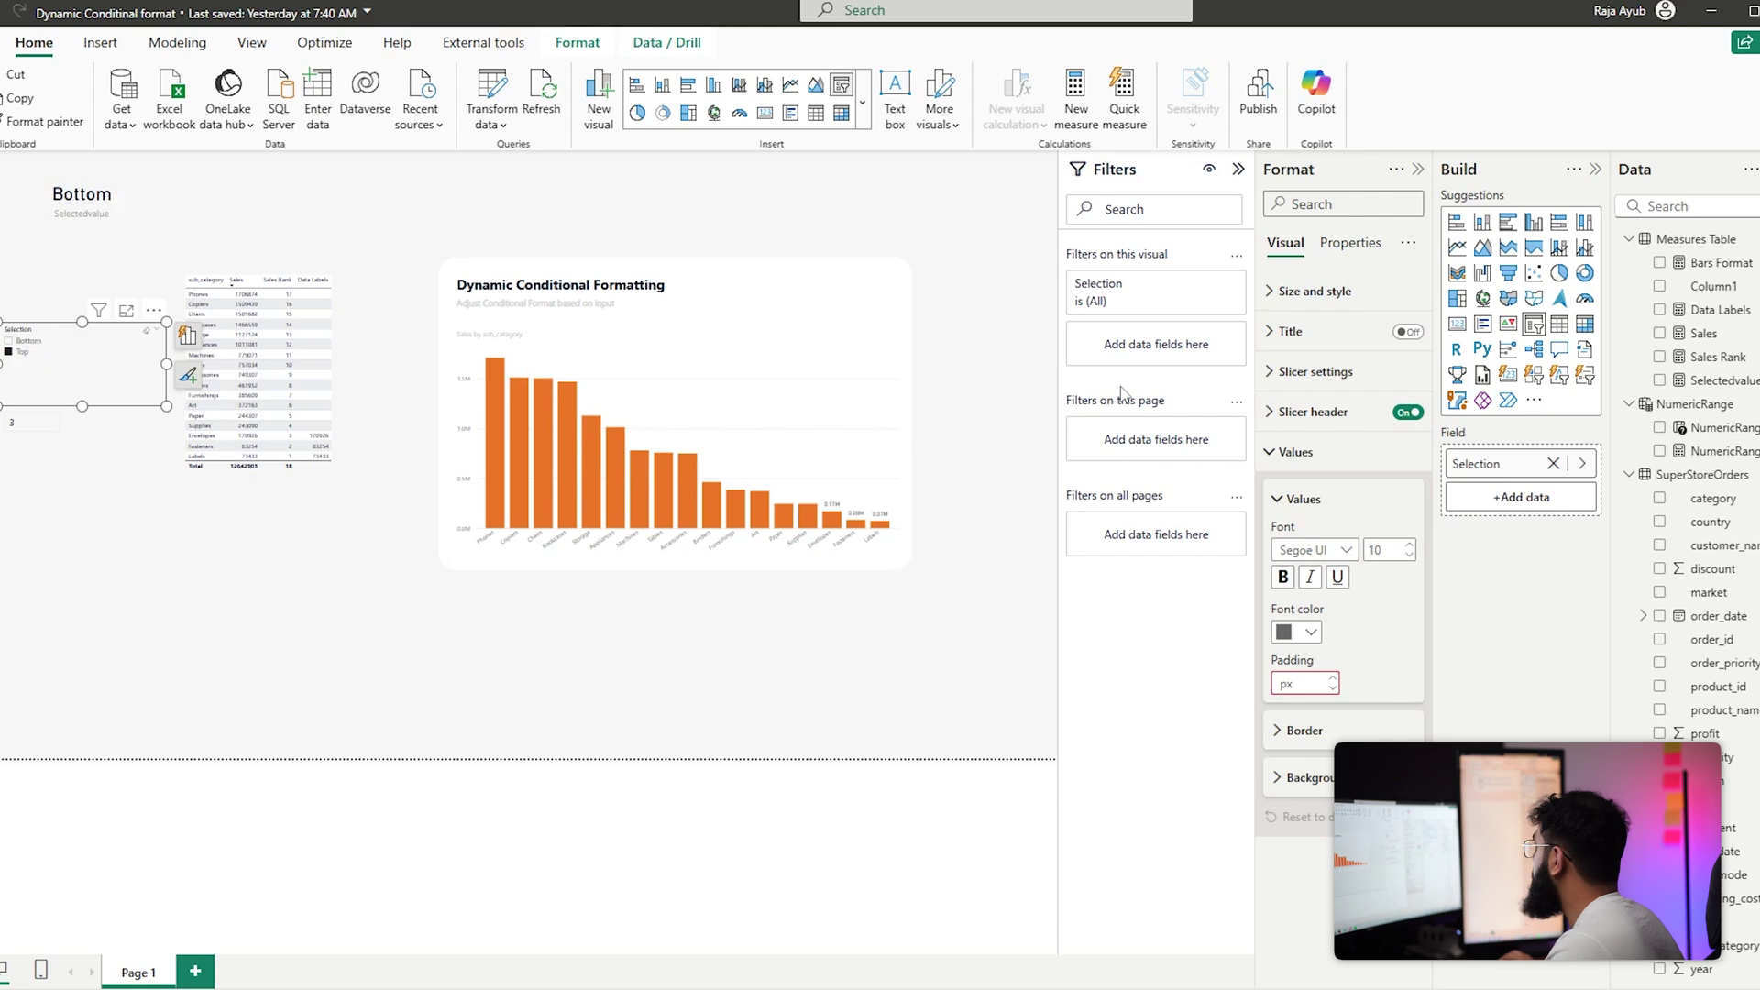
# Replace the BLANK() fallback in Bars Format with a second condition, [Sales Rank] <= _Selected && SELECTEDVALUE('Top/Bottom'[Selection]) = "Bottom"
pyautogui.click(1722, 266)
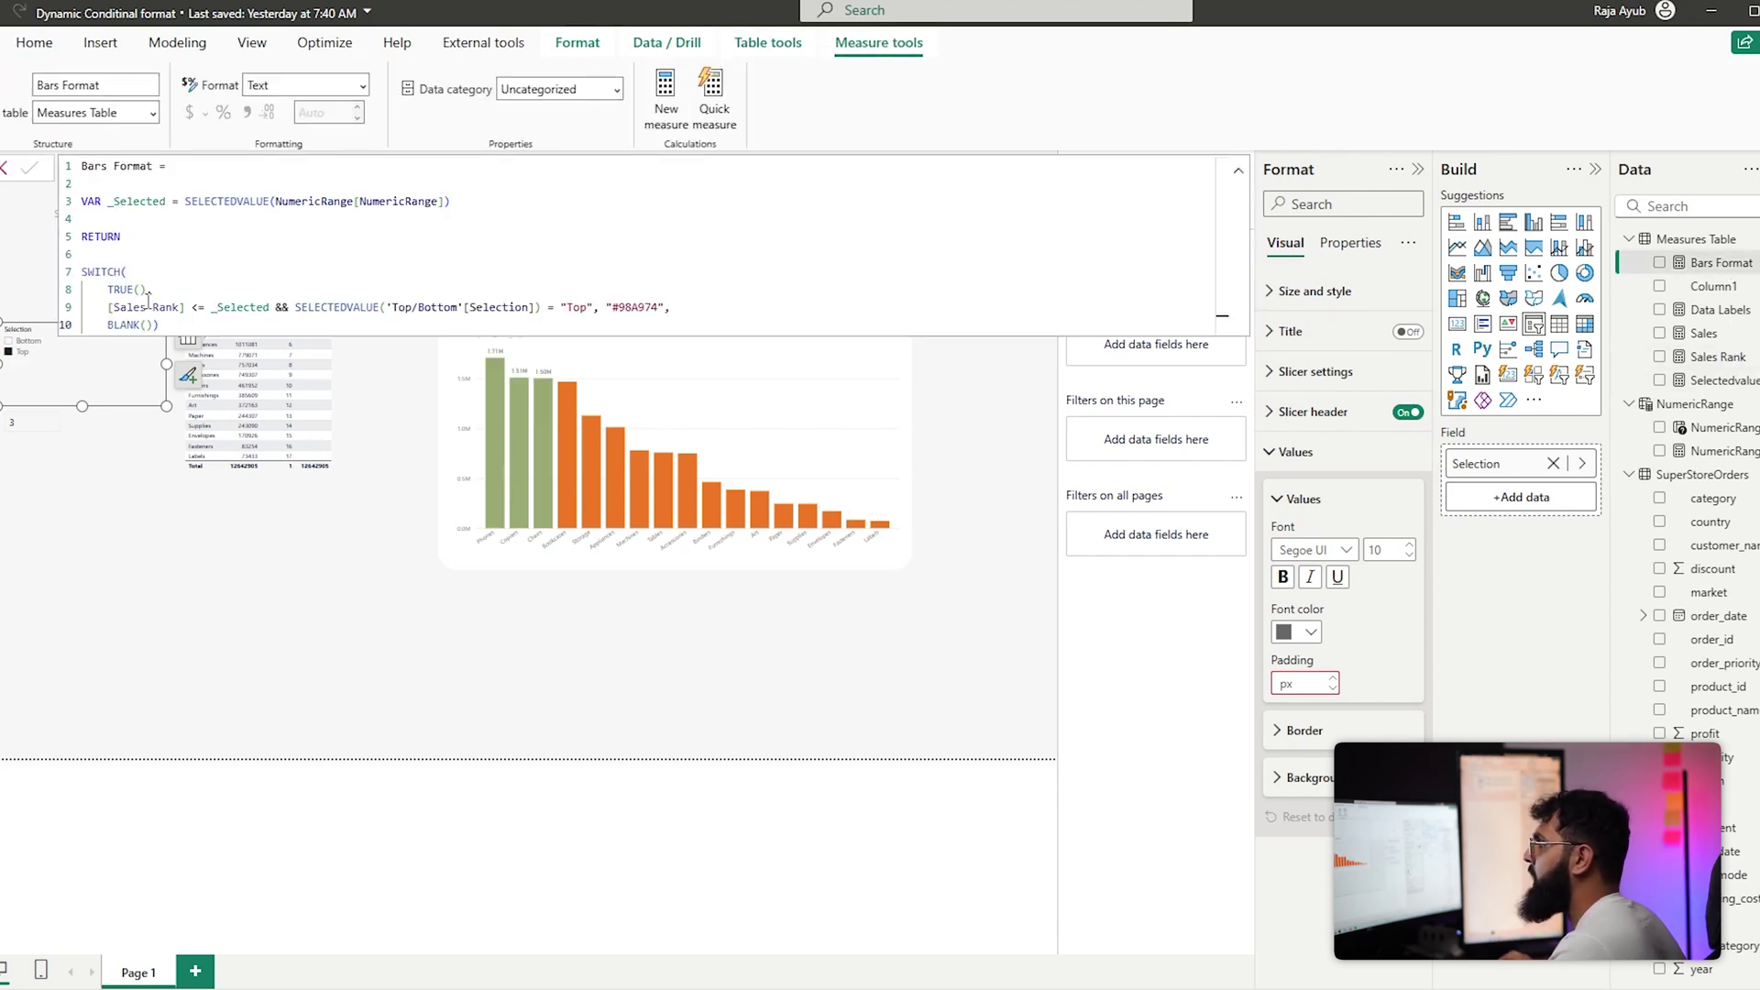
pyautogui.moveTo(680, 307); pyautogui.dragTo(460, 321)
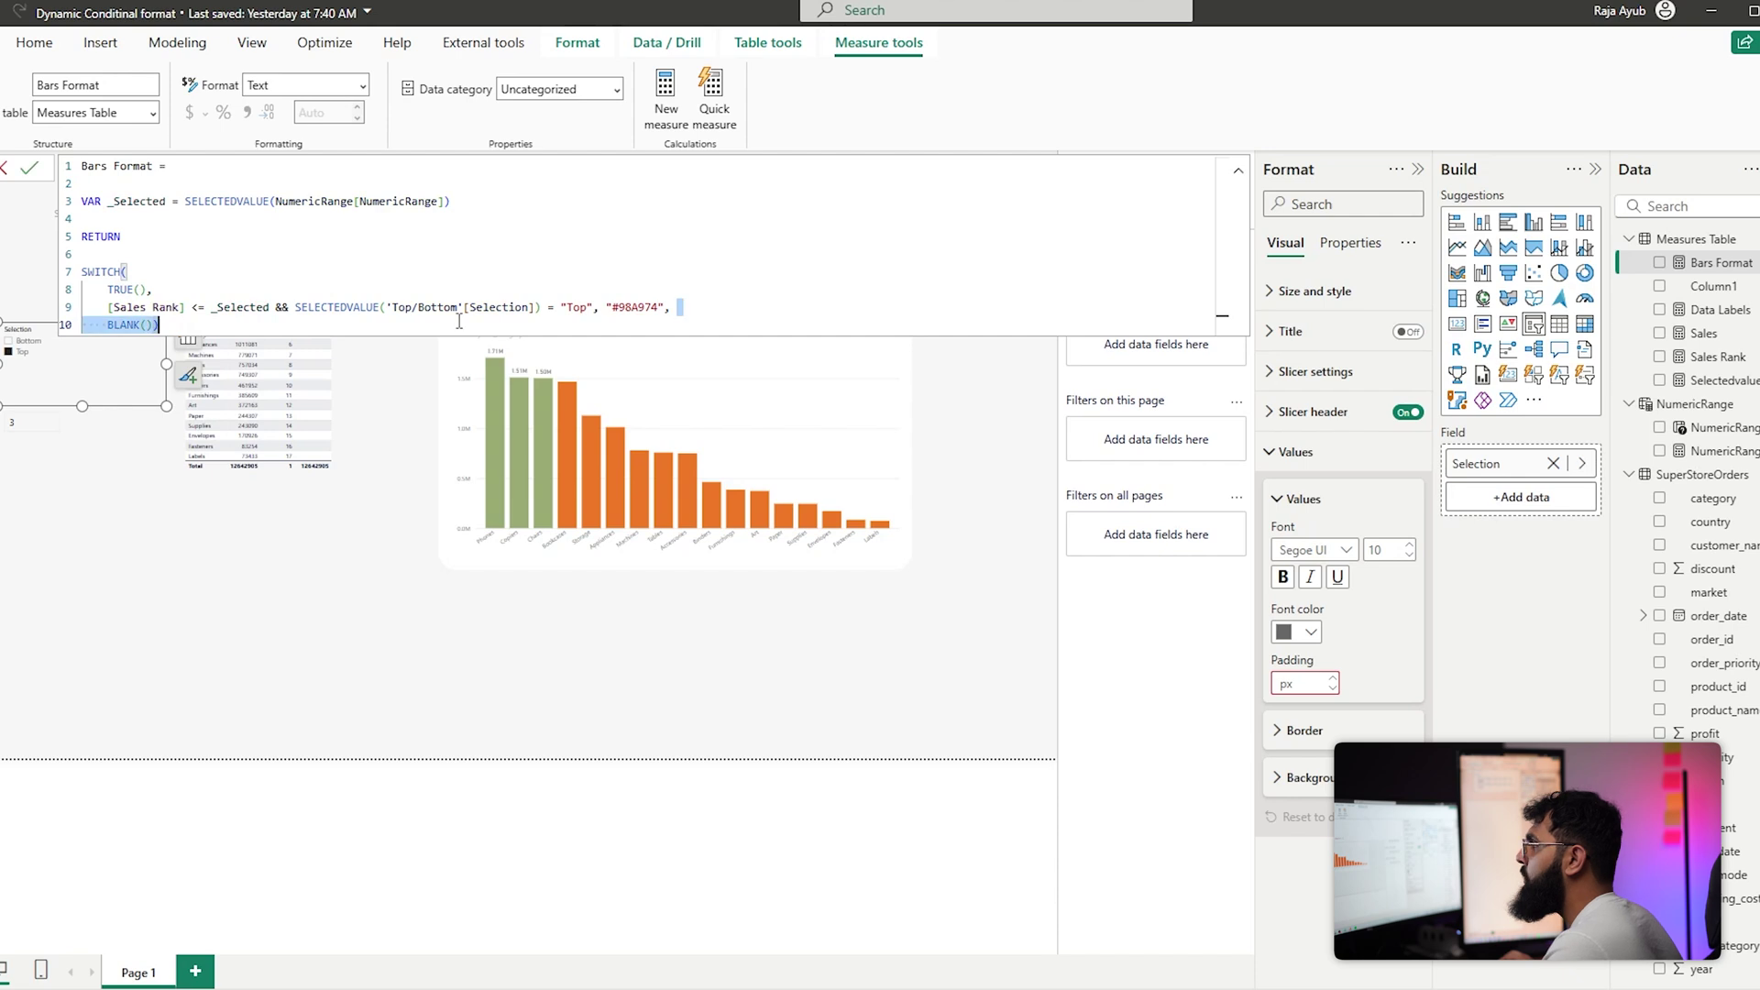
pyautogui.moveTo(152, 310)
pyautogui.mouseDown()
pyautogui.moveTo(112, 307)
pyautogui.moveTo(103, 325)
pyautogui.moveTo(161, 324)
pyautogui.mouseUp()
pyautogui.press('BackSpace')
pyautogui.press('Return')
pyautogui.write('[Sales Rank] <= _Selected && SELECTEDVALUE(\'Top/Bottom\'[Selection]) = "Top", "#98A974",')
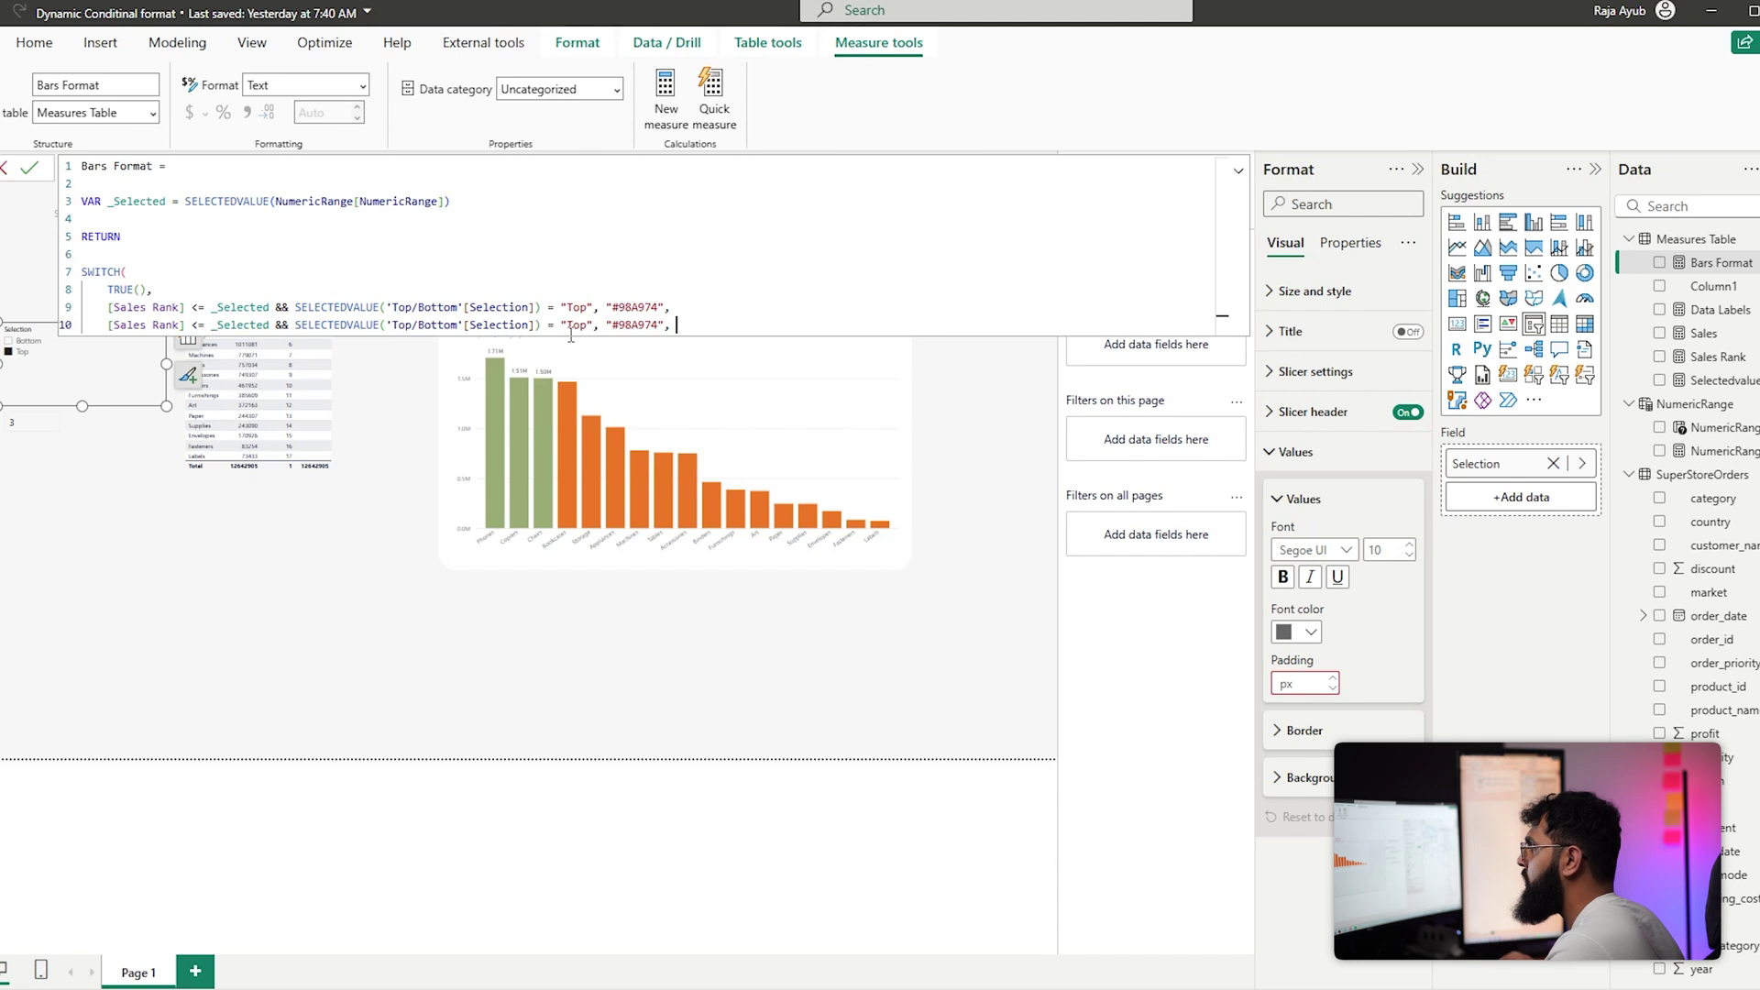
pyautogui.doubleClick(579, 325)
pyautogui.write('Bo')
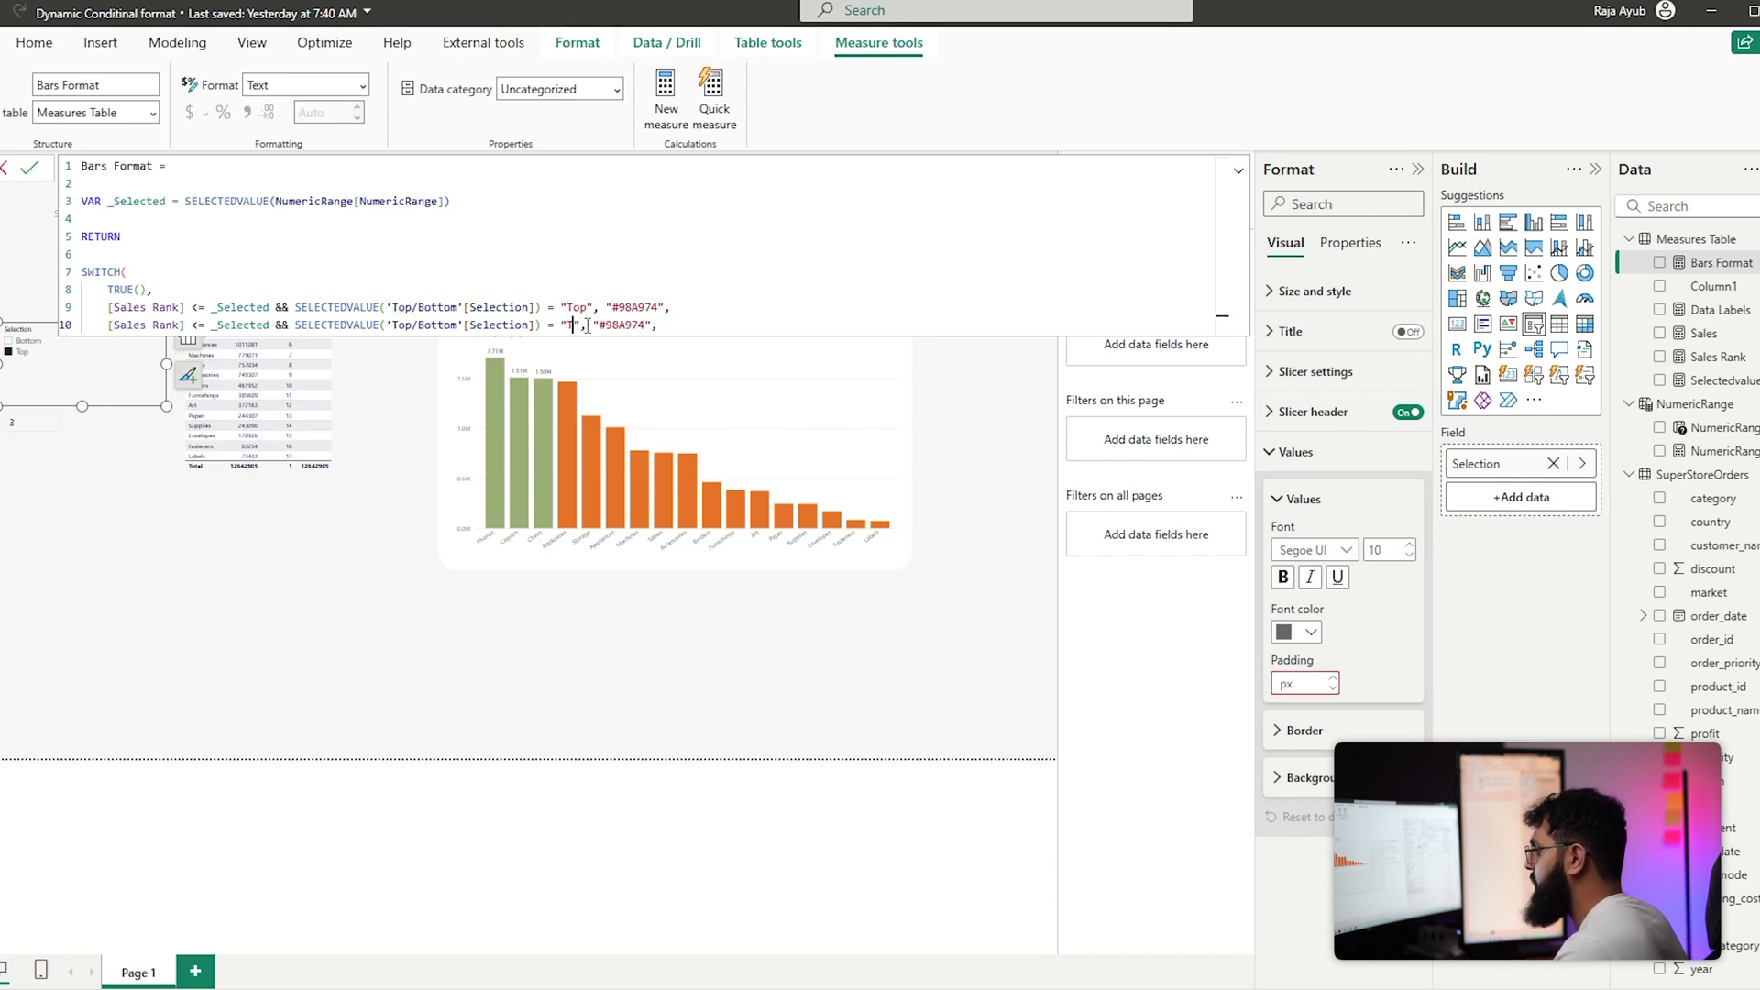
pyautogui.write('ttom')
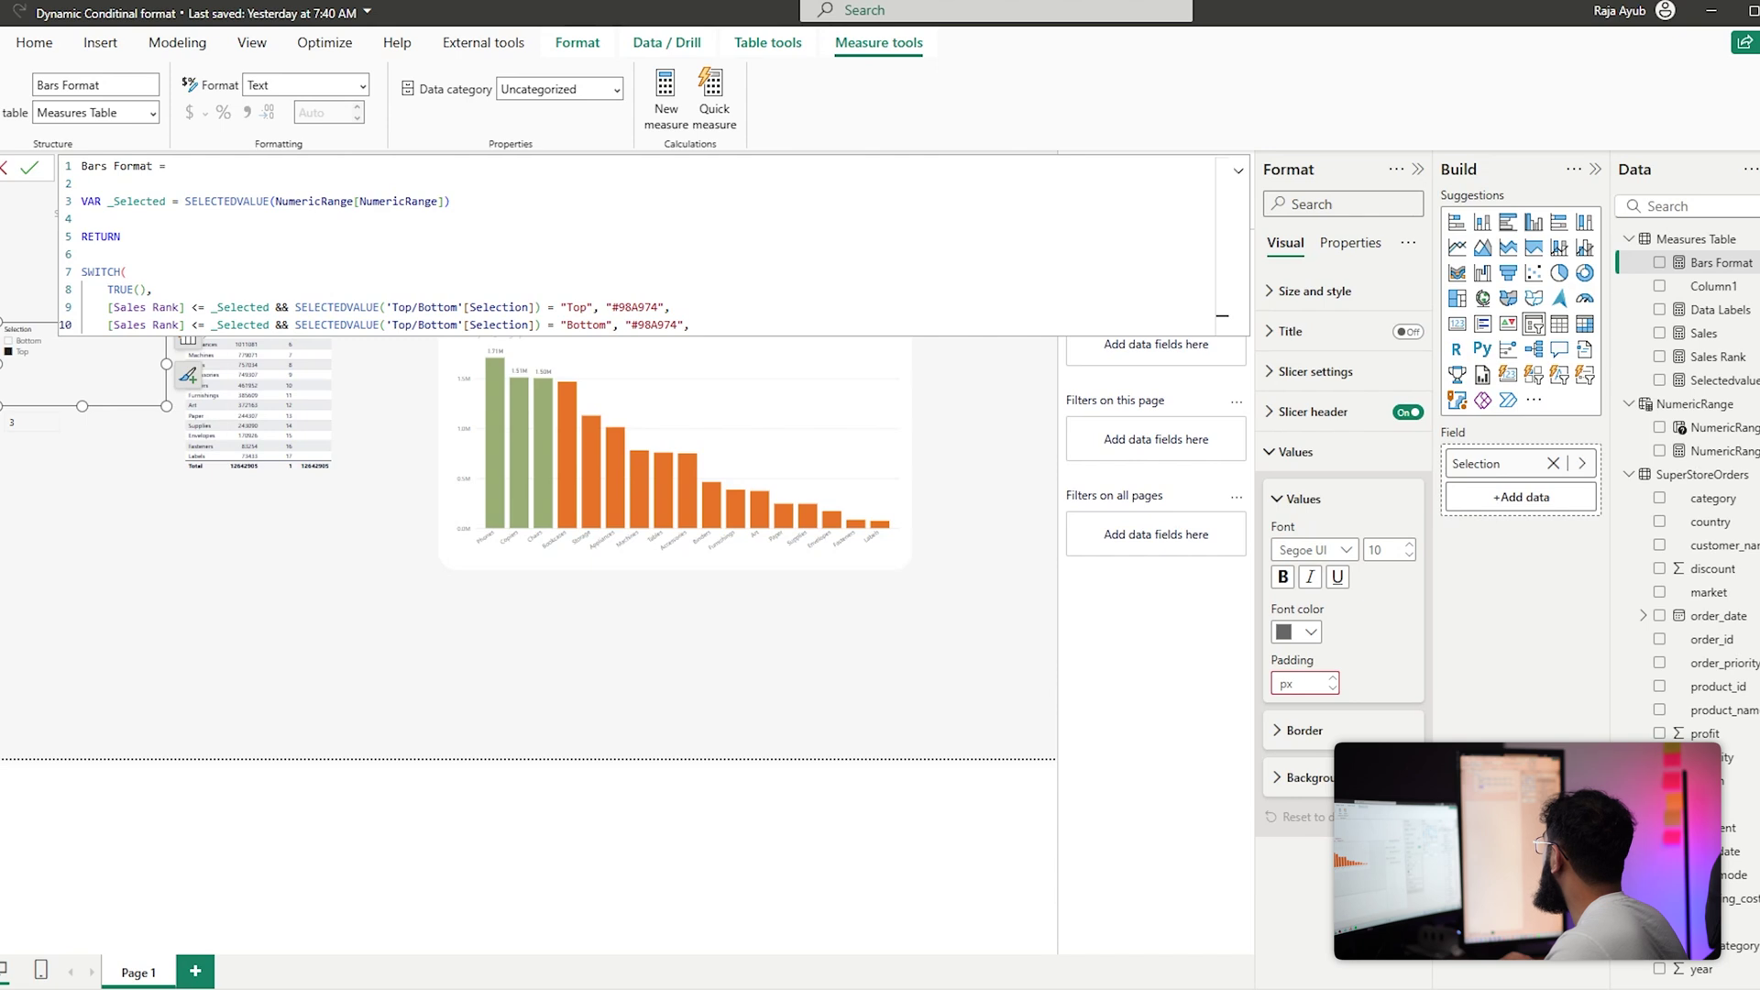
# Set the Bottom condition's result color to "#E0564D" in the Bars Format formula
pyautogui.moveTo(630, 326); pyautogui.dragTo(677, 323)
pyautogui.write('#E0564D')
pyautogui.click(736, 328)
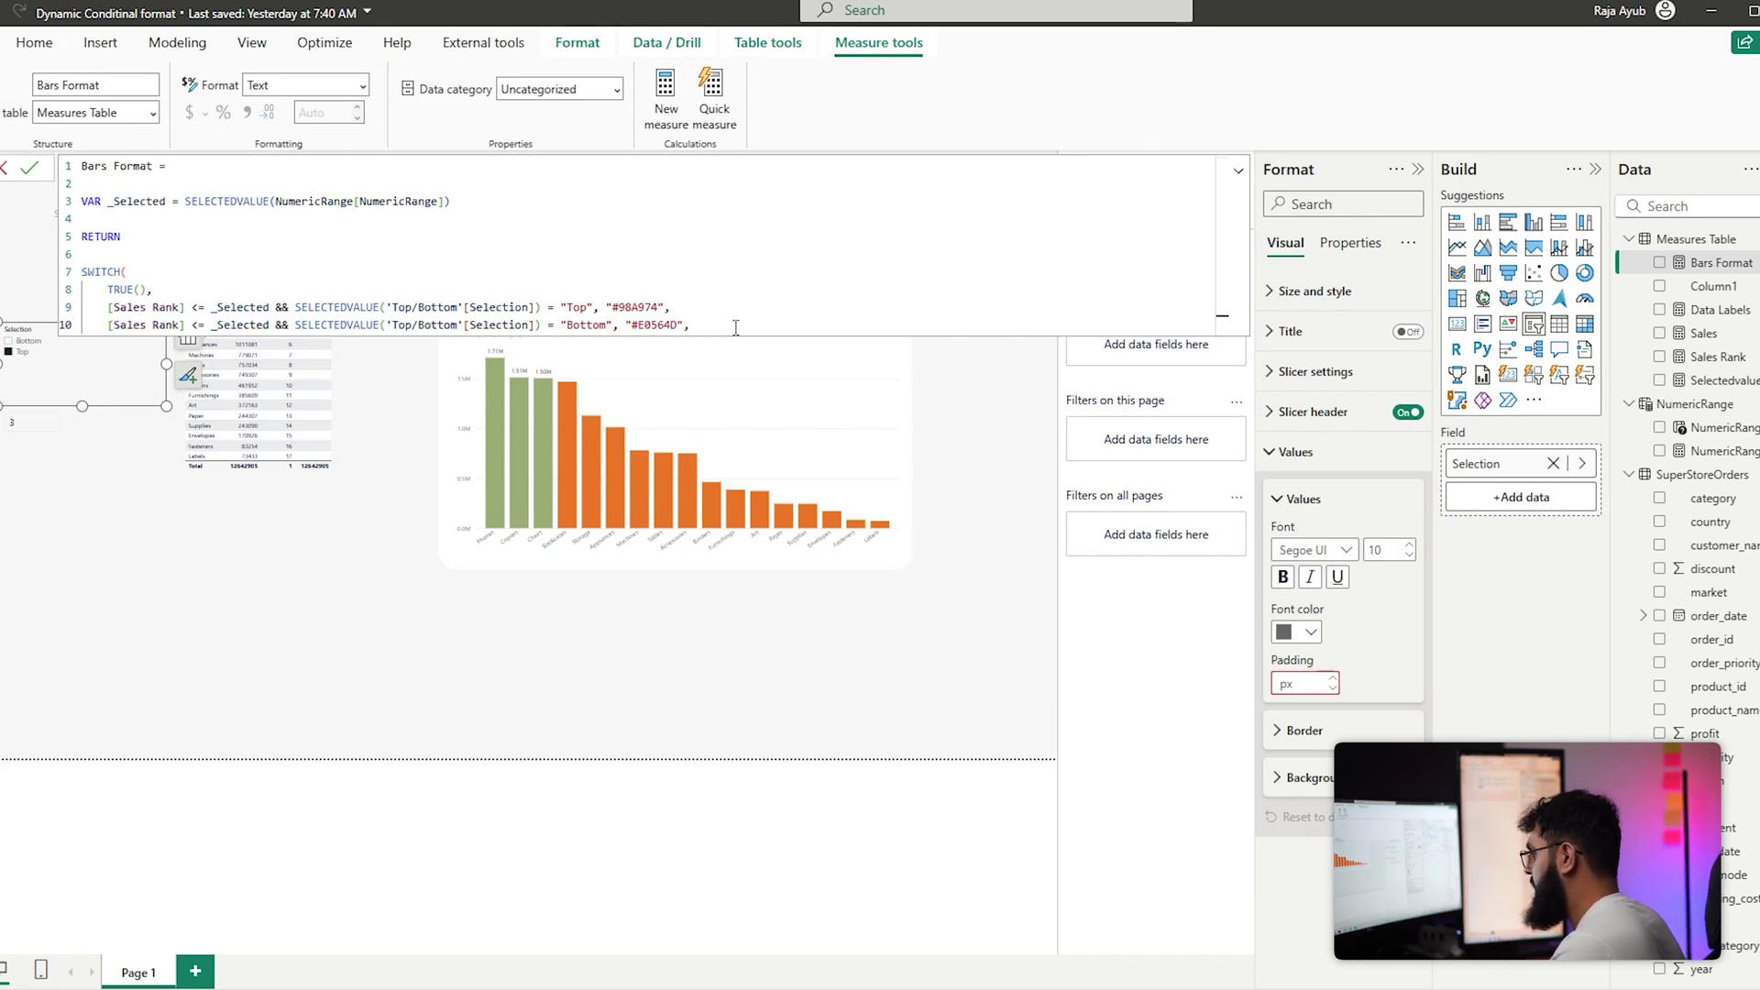
# Add "#E6E6E6" as the SWITCH fallback color, close the function and commit the Bars Format measure
pyautogui.press('Return')
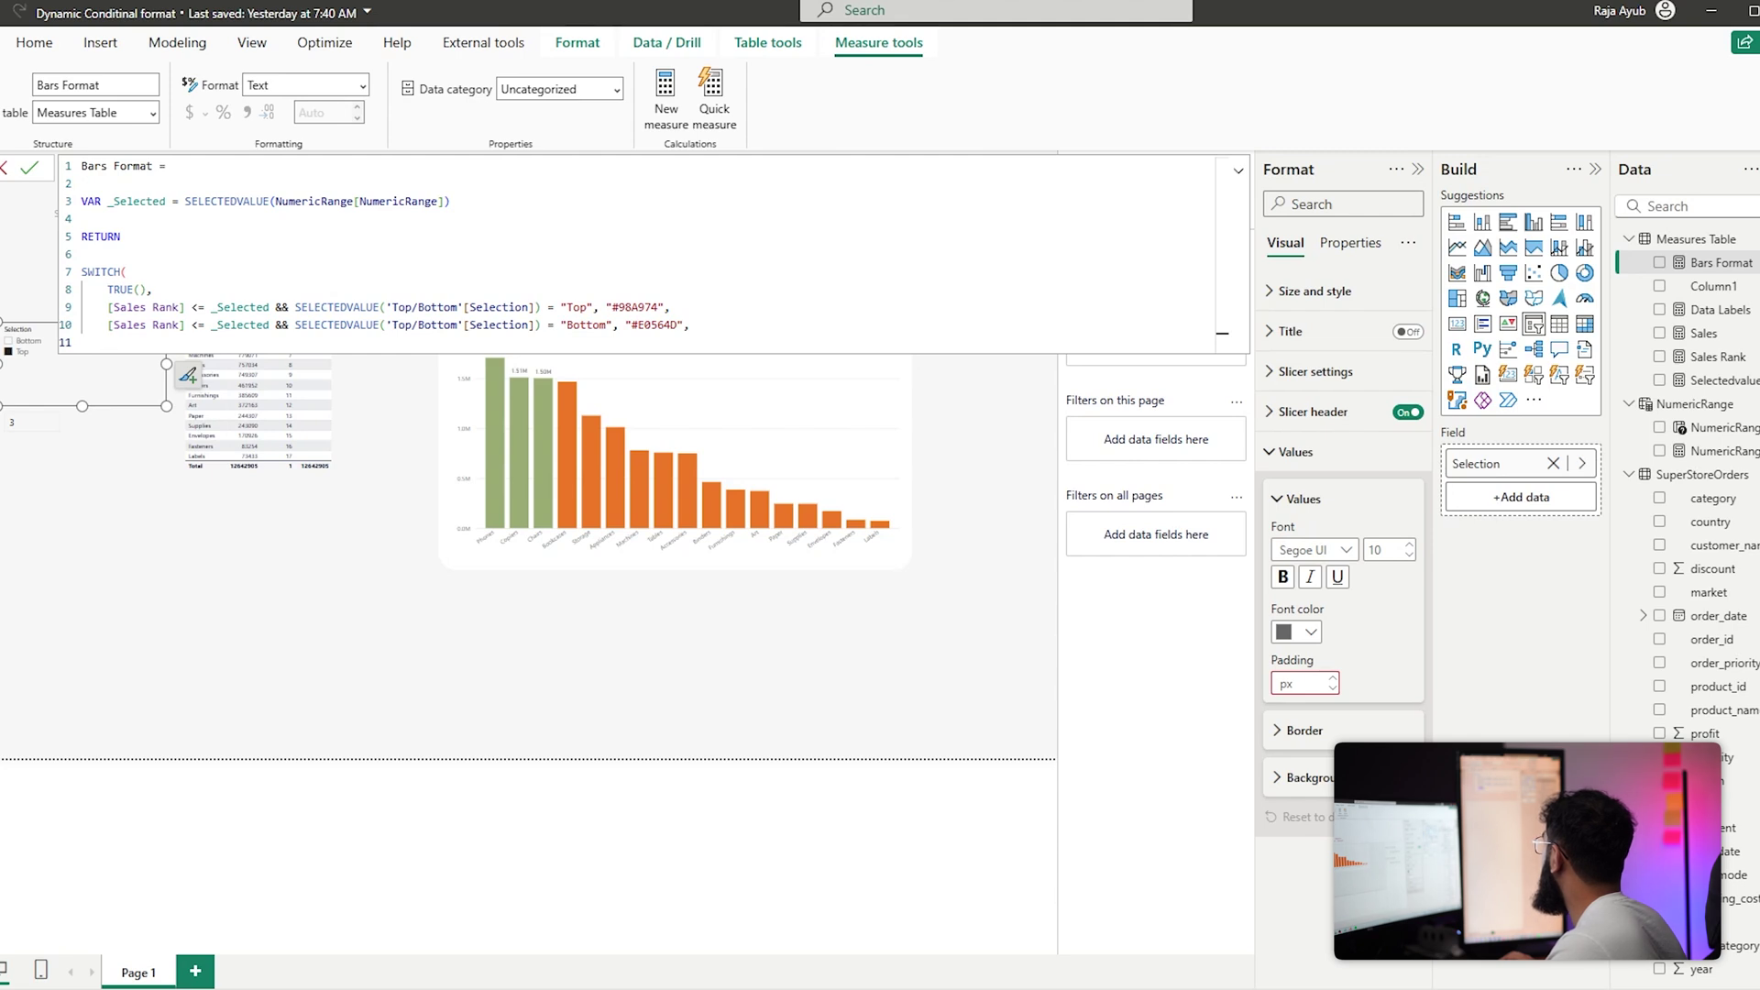
pyautogui.click(236, 325)
pyautogui.click(225, 341)
pyautogui.write('#E6E6E6')
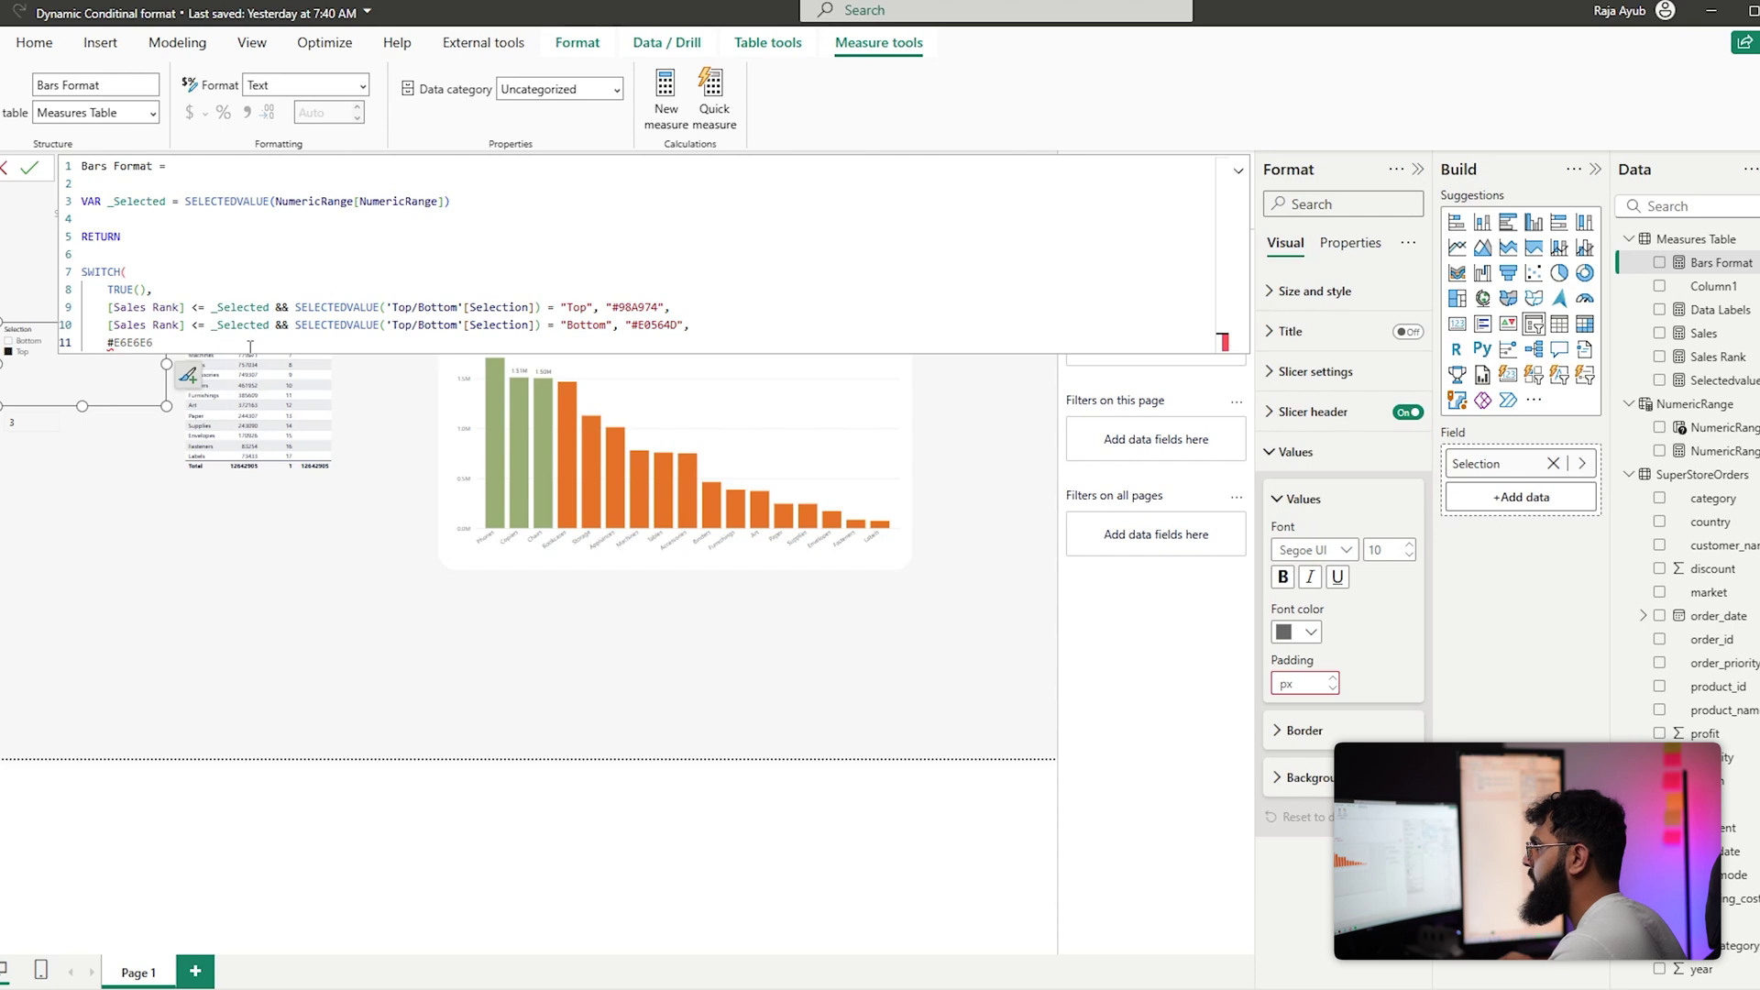
pyautogui.hotkey('shift', 'Home')
pyautogui.write('"')
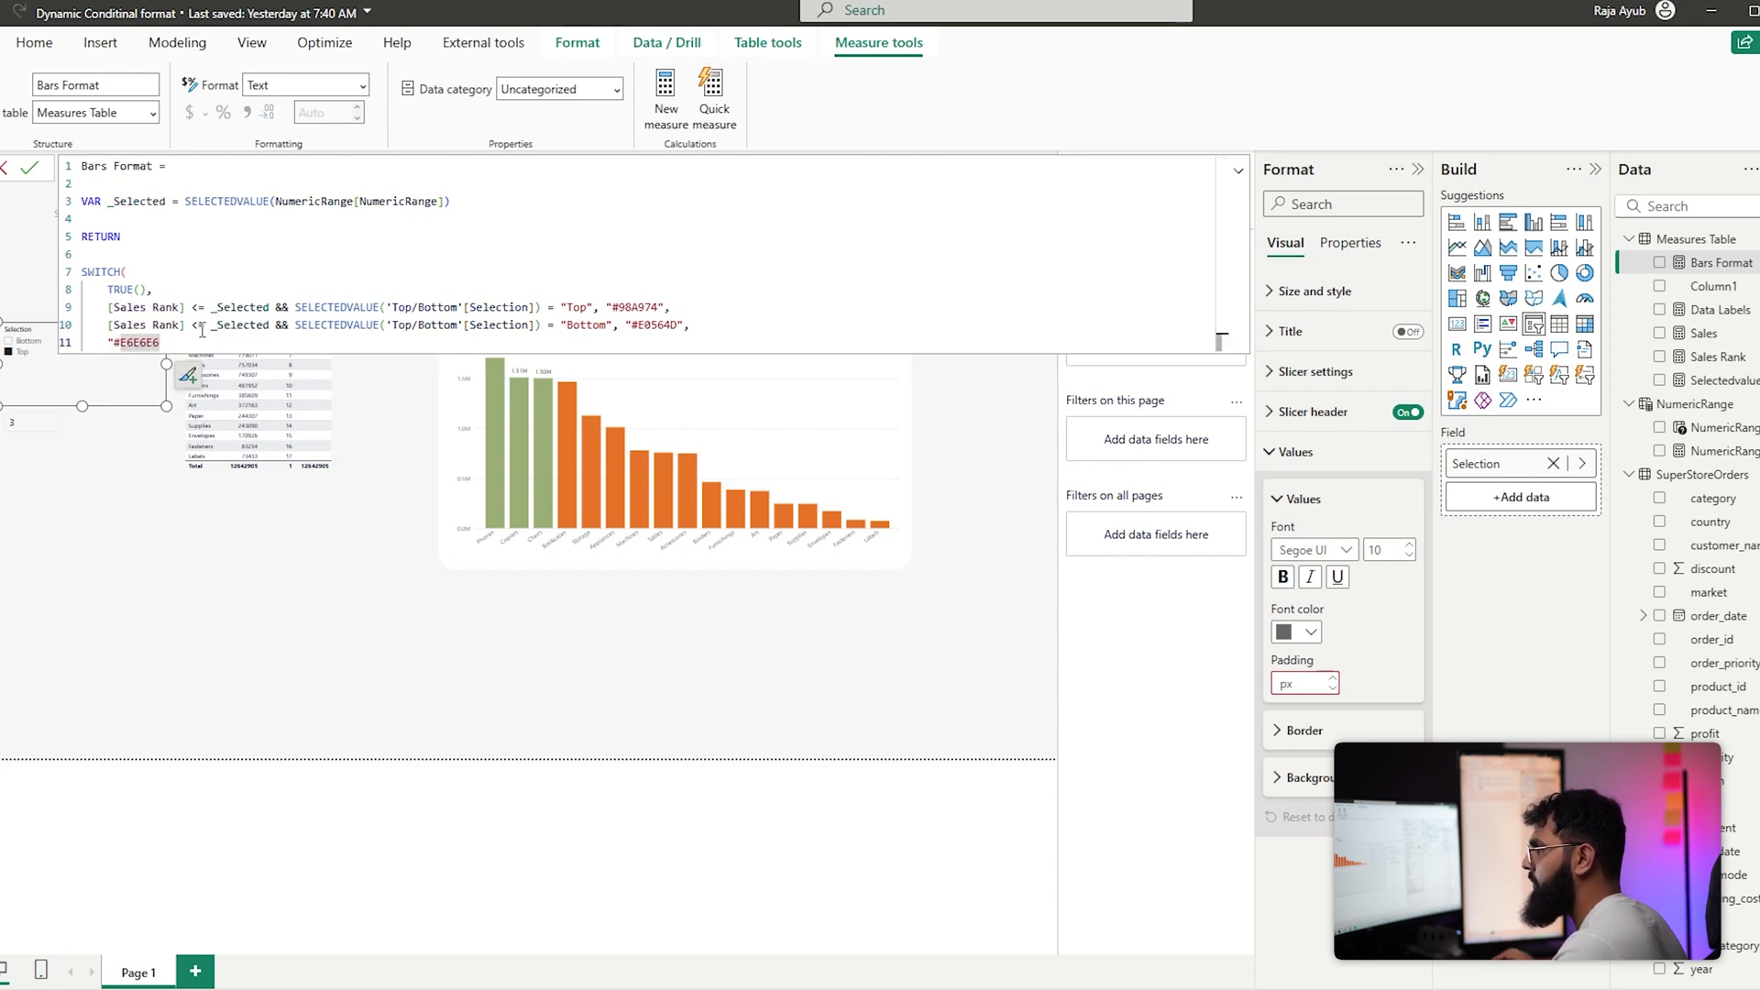
pyautogui.write(')')
pyautogui.press('Return')
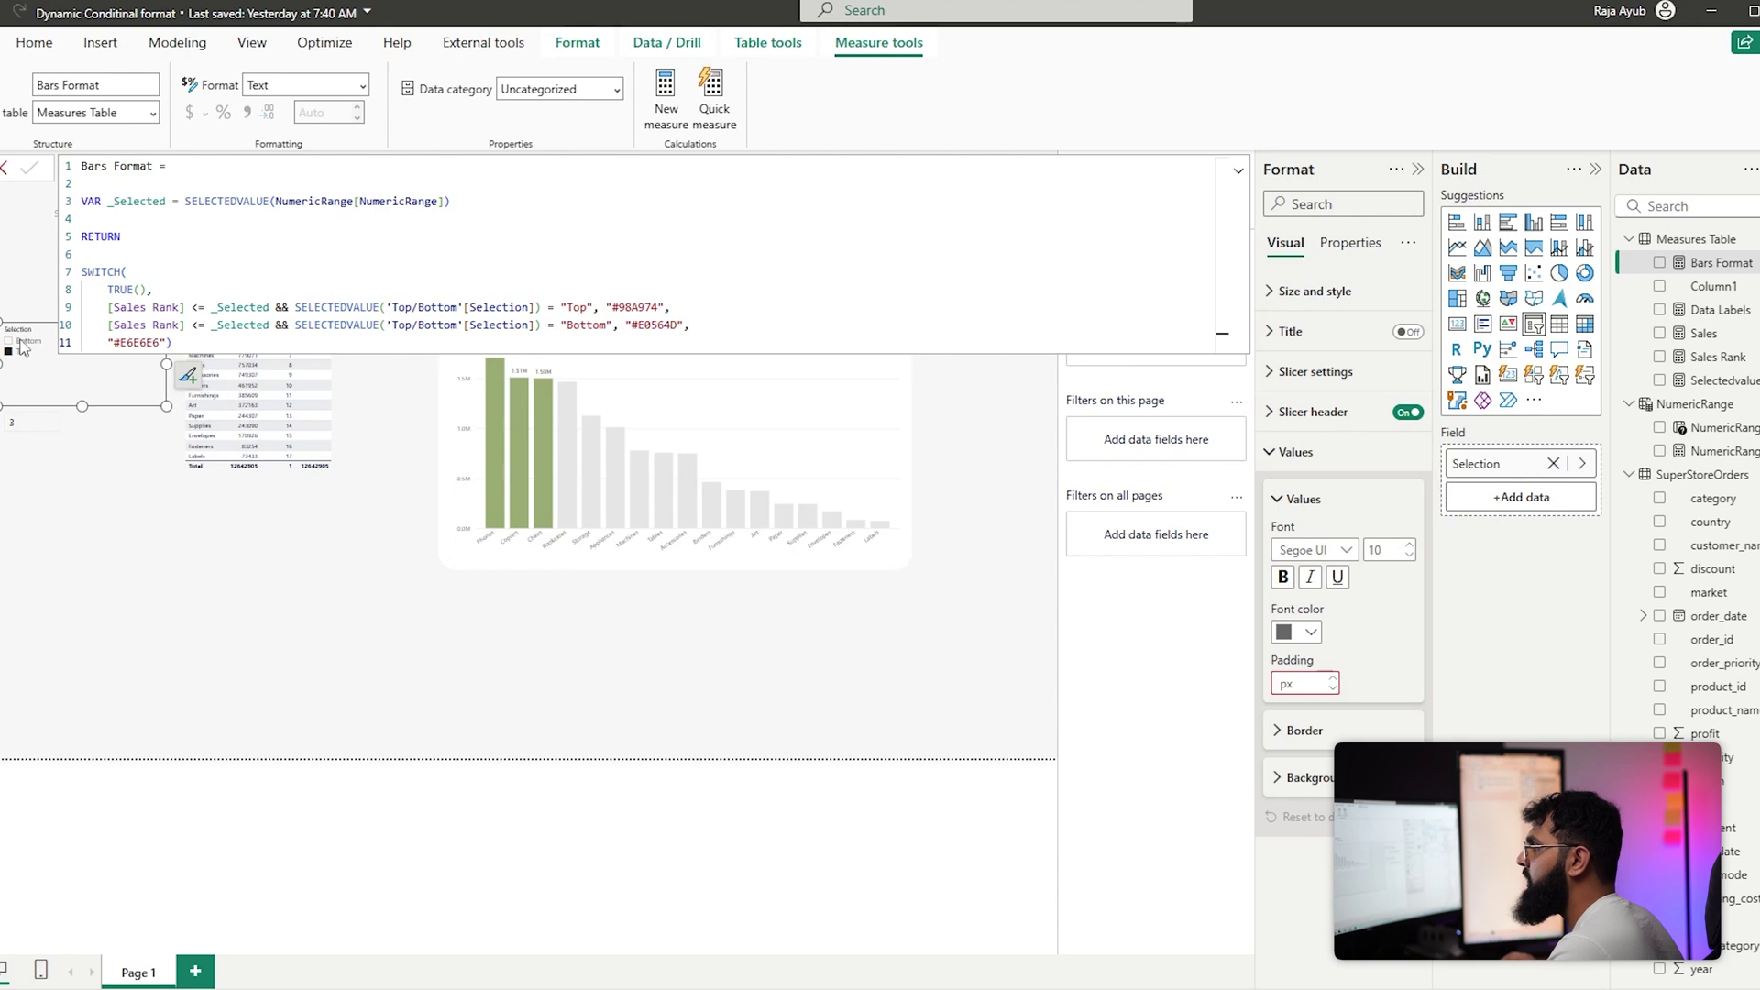
# Close the formula editor and test the bar colors with Selection set to Bottom and Top
pyautogui.click(6, 167)
pyautogui.click(15, 340)
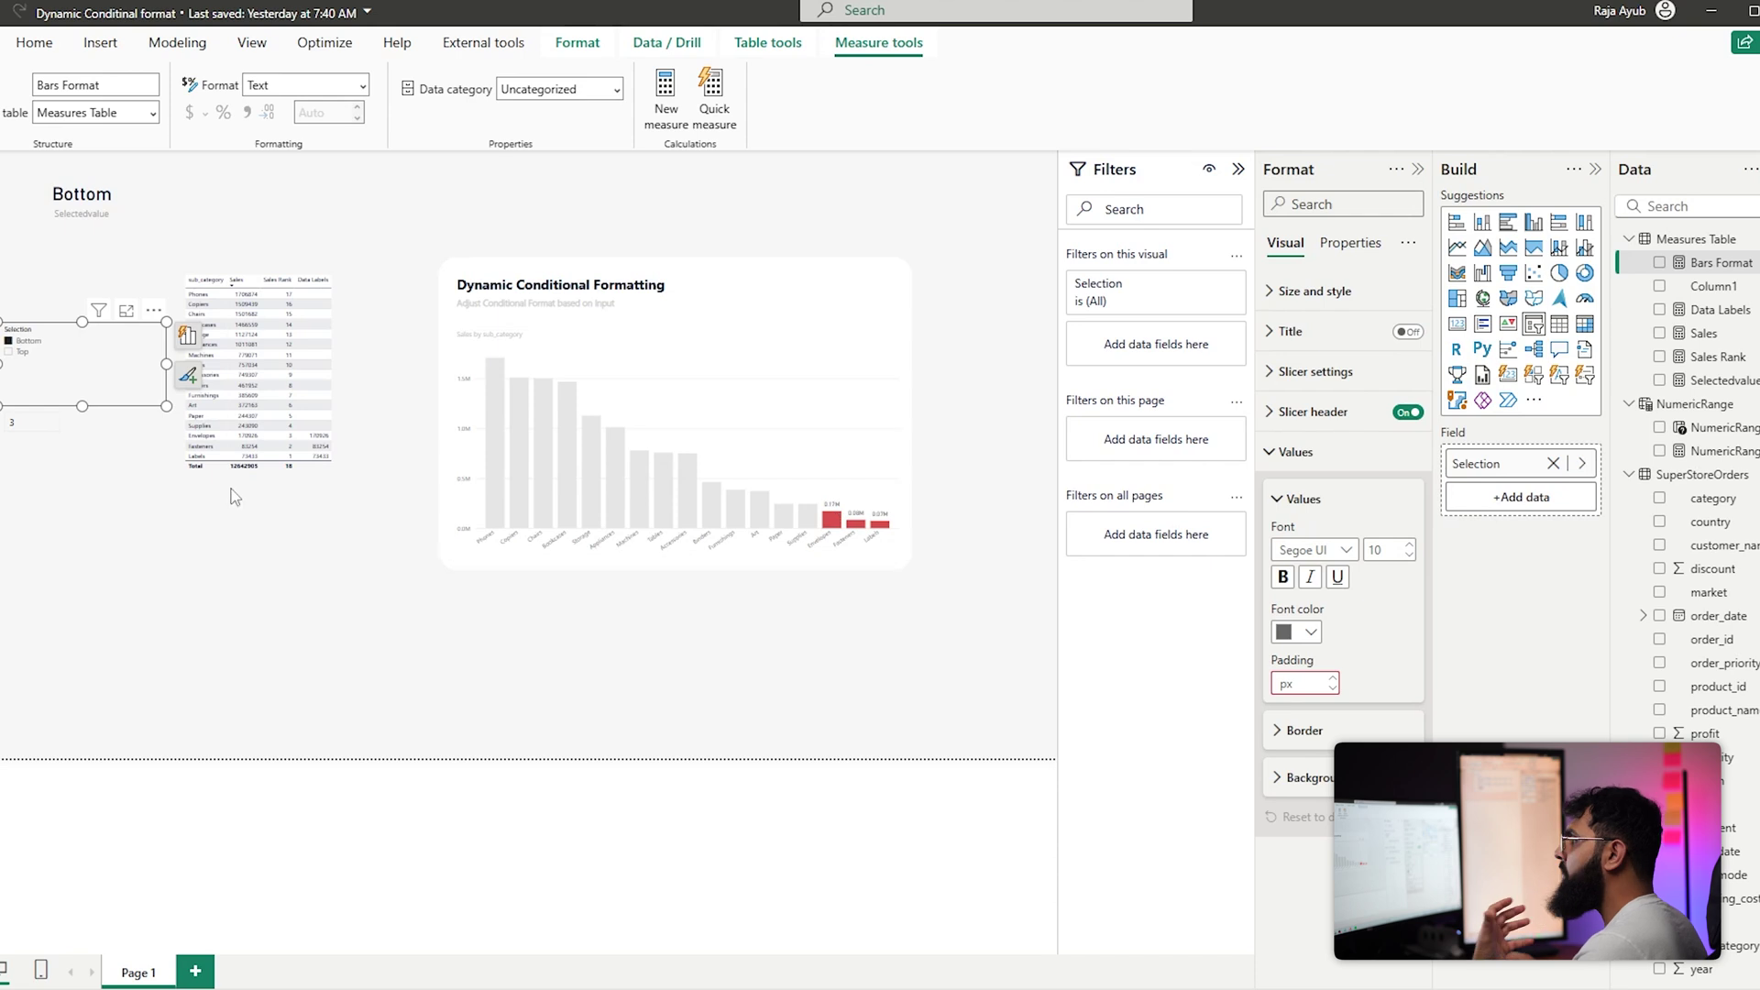
pyautogui.click(20, 352)
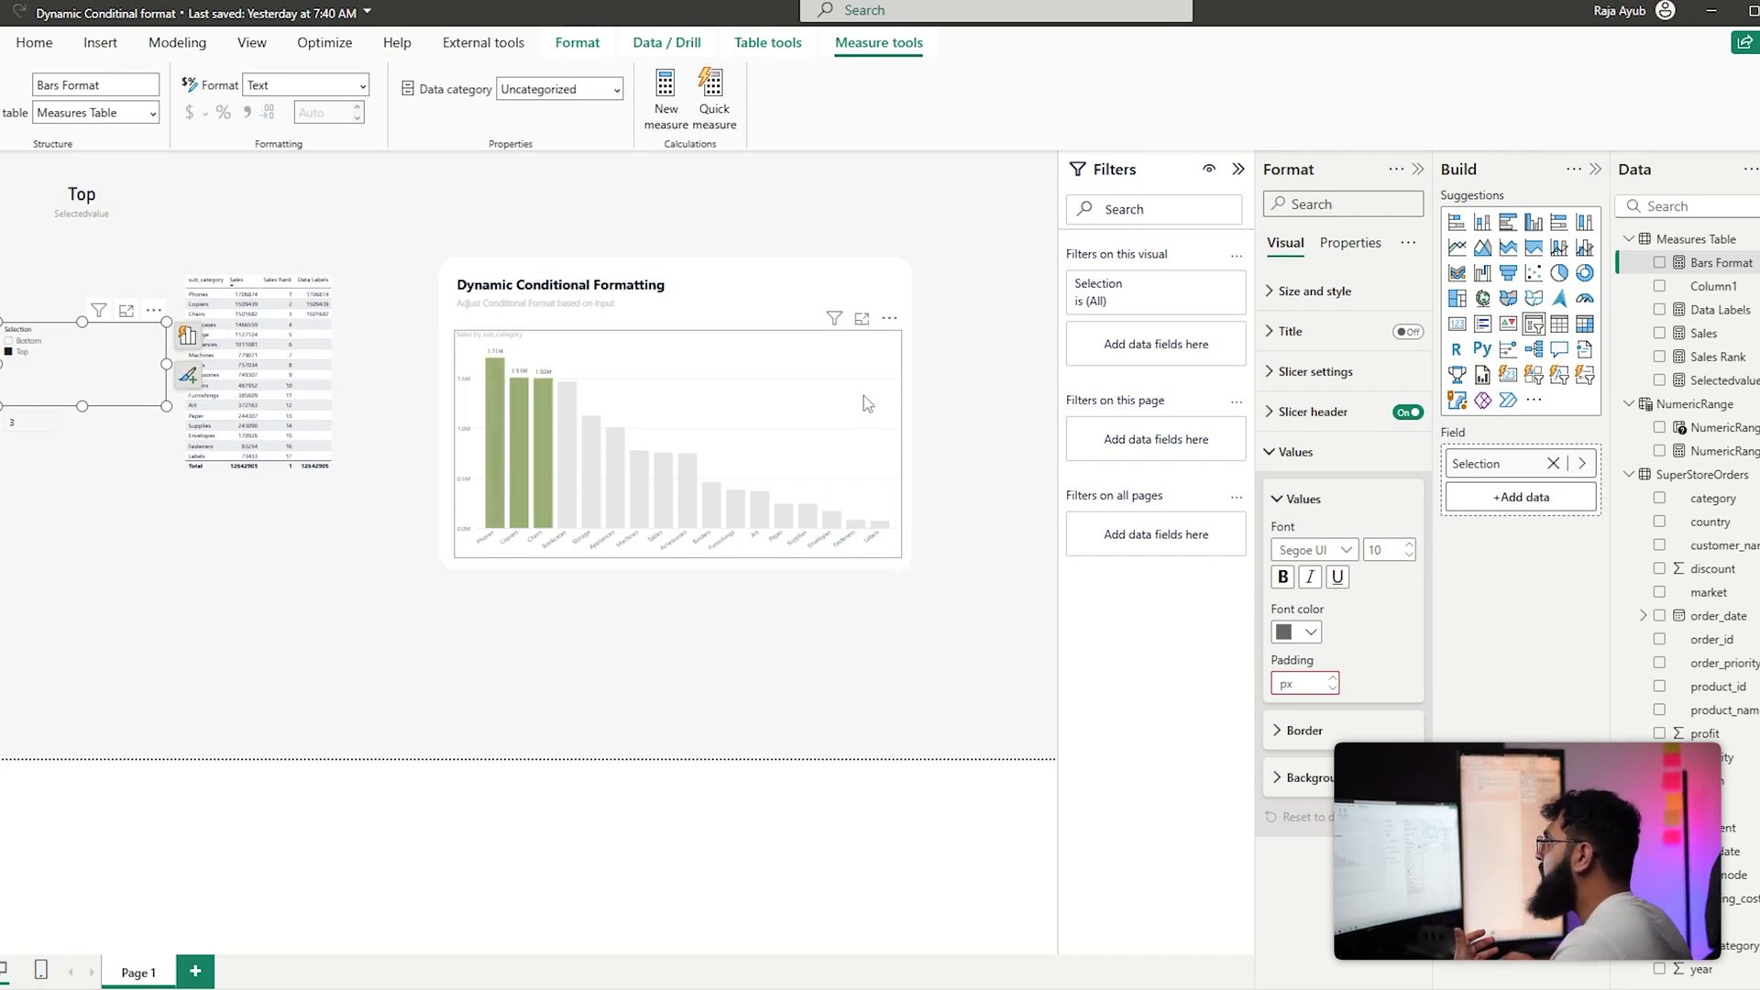
# Replace Sales with the Data Labels measure on the column chart's Y-axis
pyautogui.click(514, 466)
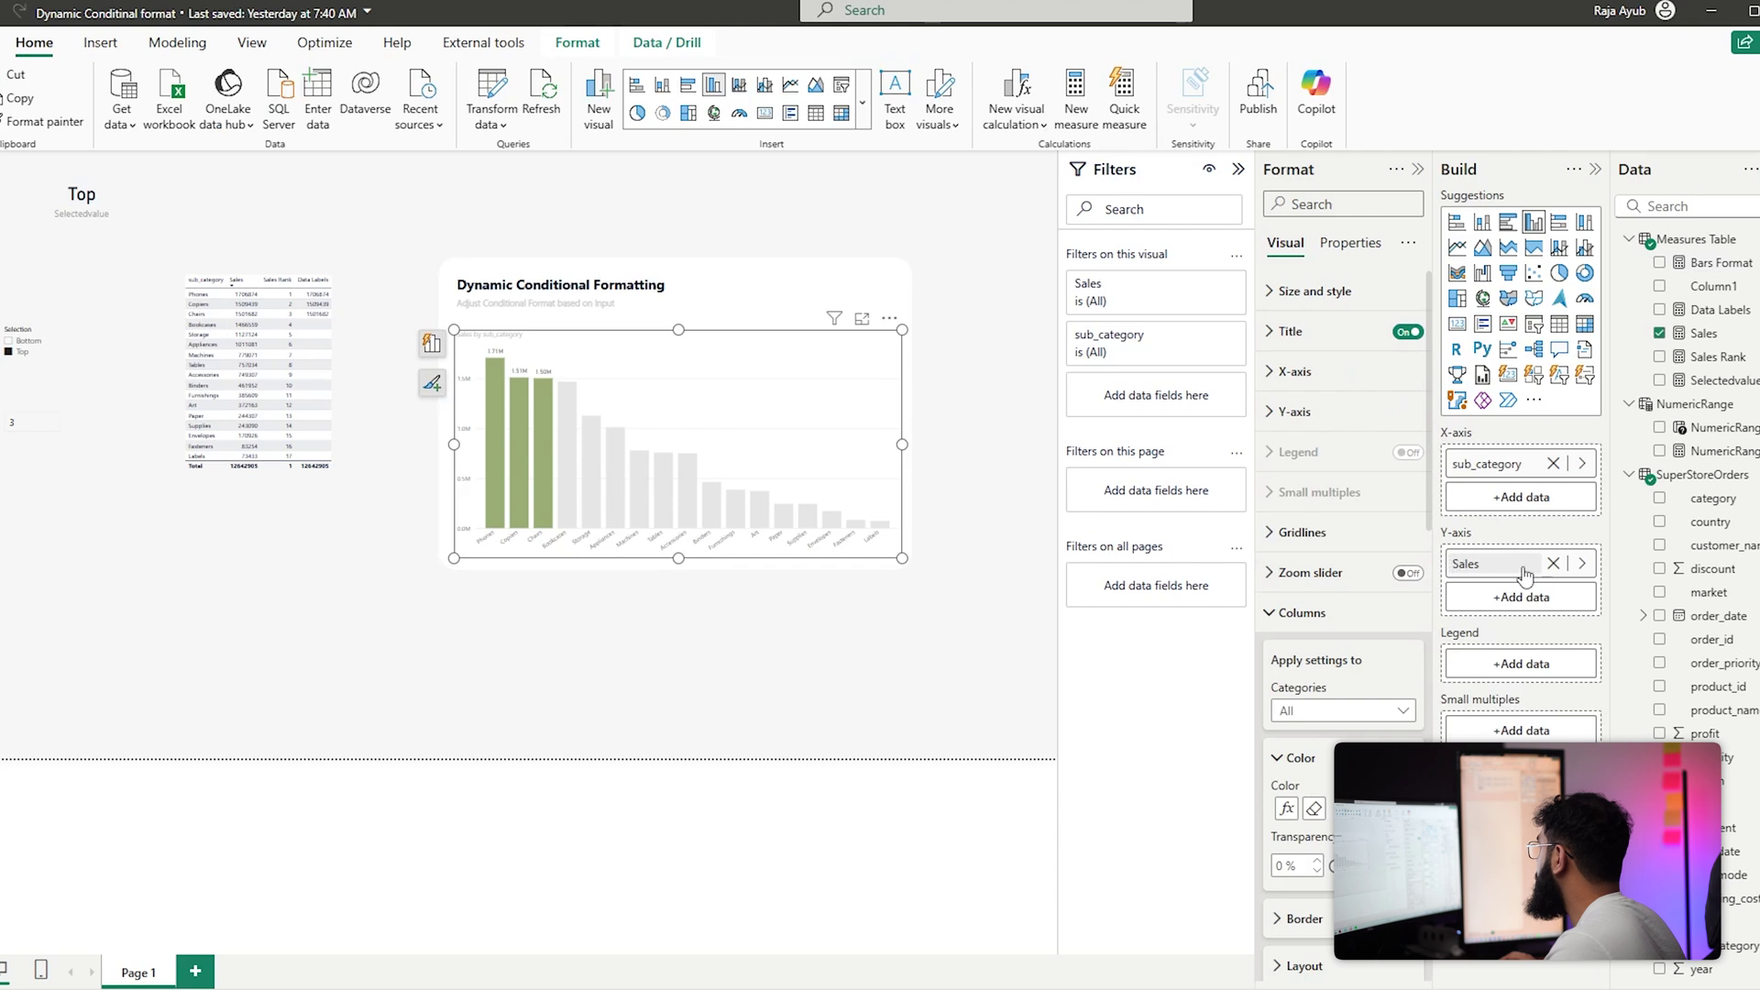
pyautogui.click(1553, 564)
pyautogui.moveTo(1721, 310); pyautogui.dragTo(1501, 563)
# Set the NumericRange value to 5 and choose Bottom in the Selection slicer
pyautogui.click(36, 427)
pyautogui.write('5')
pyautogui.press('Return')
pyautogui.click(27, 342)
pyautogui.click(26, 341)
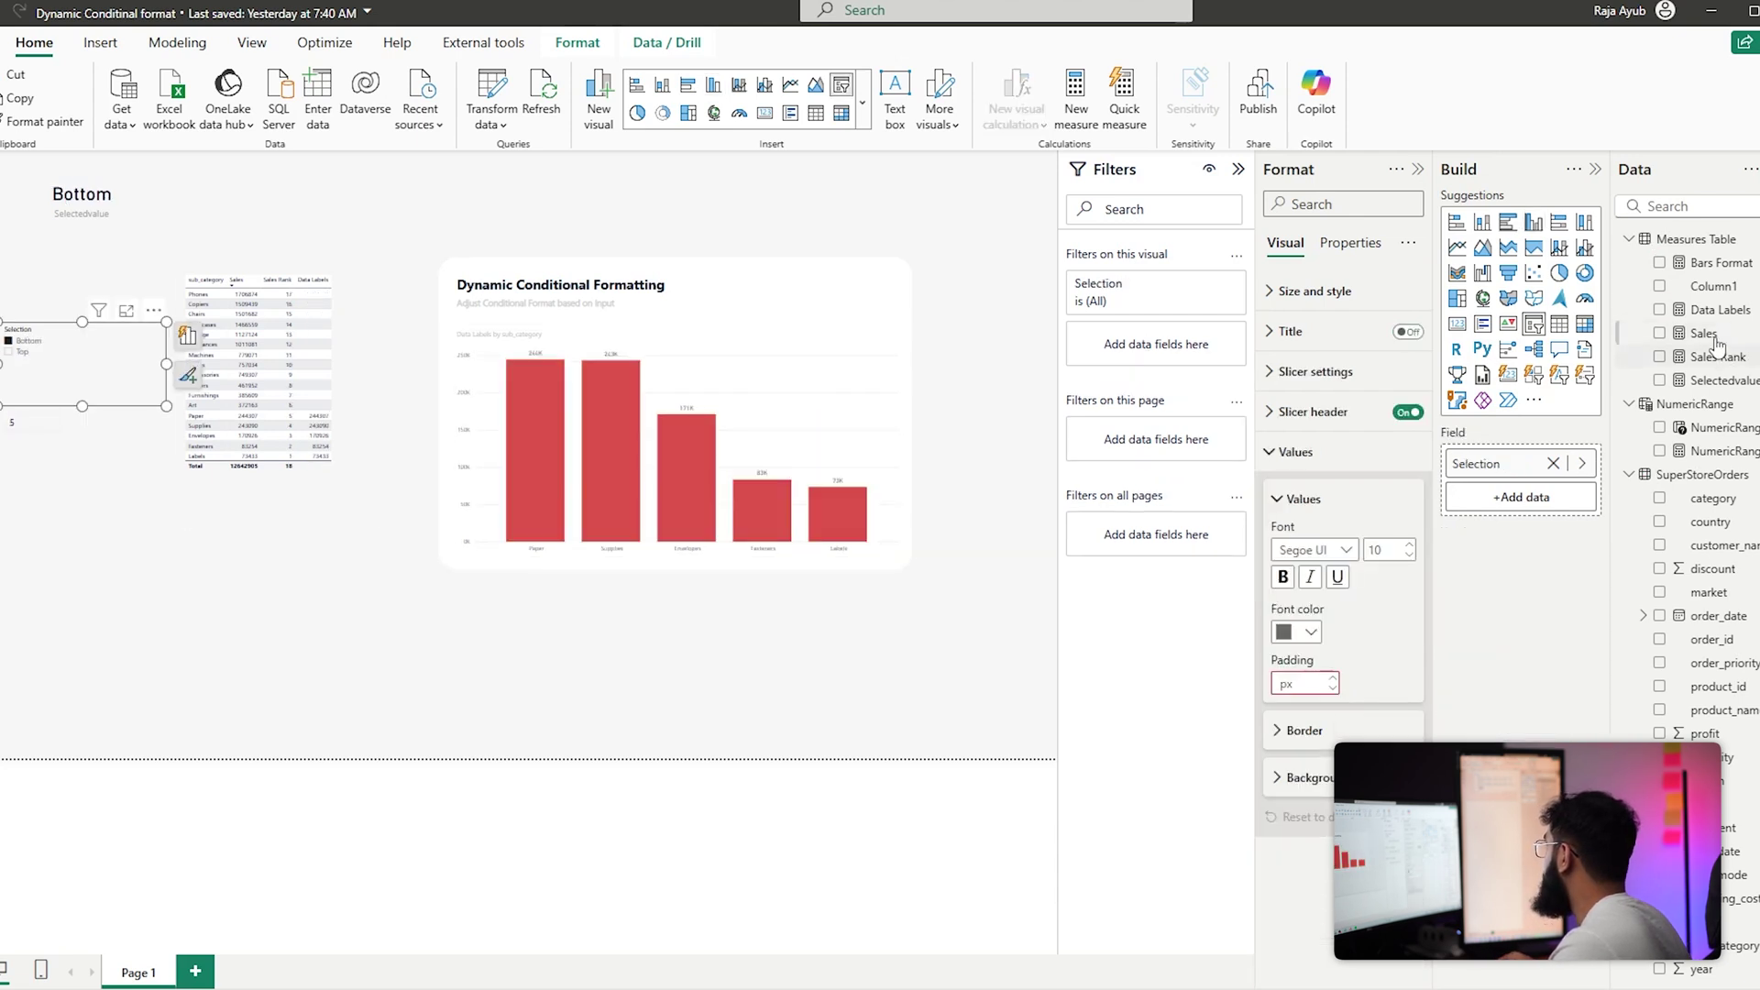
# Review the Data Labels formula and put Sales back on the column chart's Y-axis in place of Data Labels
pyautogui.click(1721, 310)
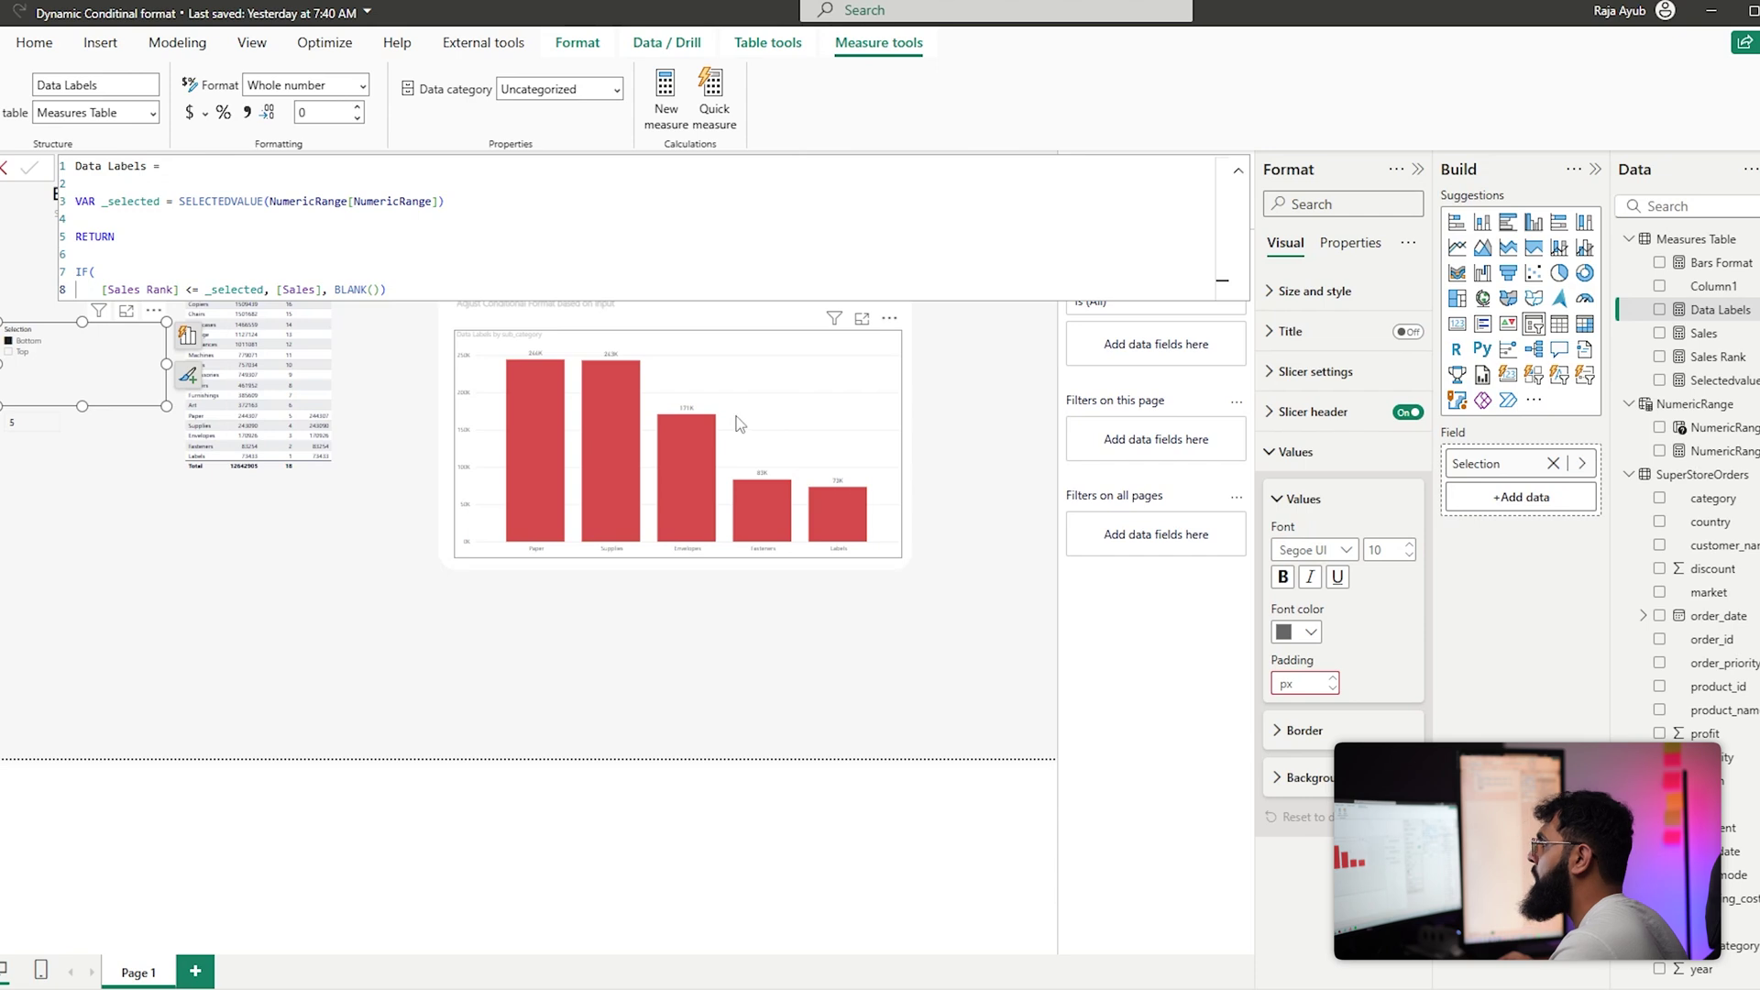
pyautogui.click(781, 419)
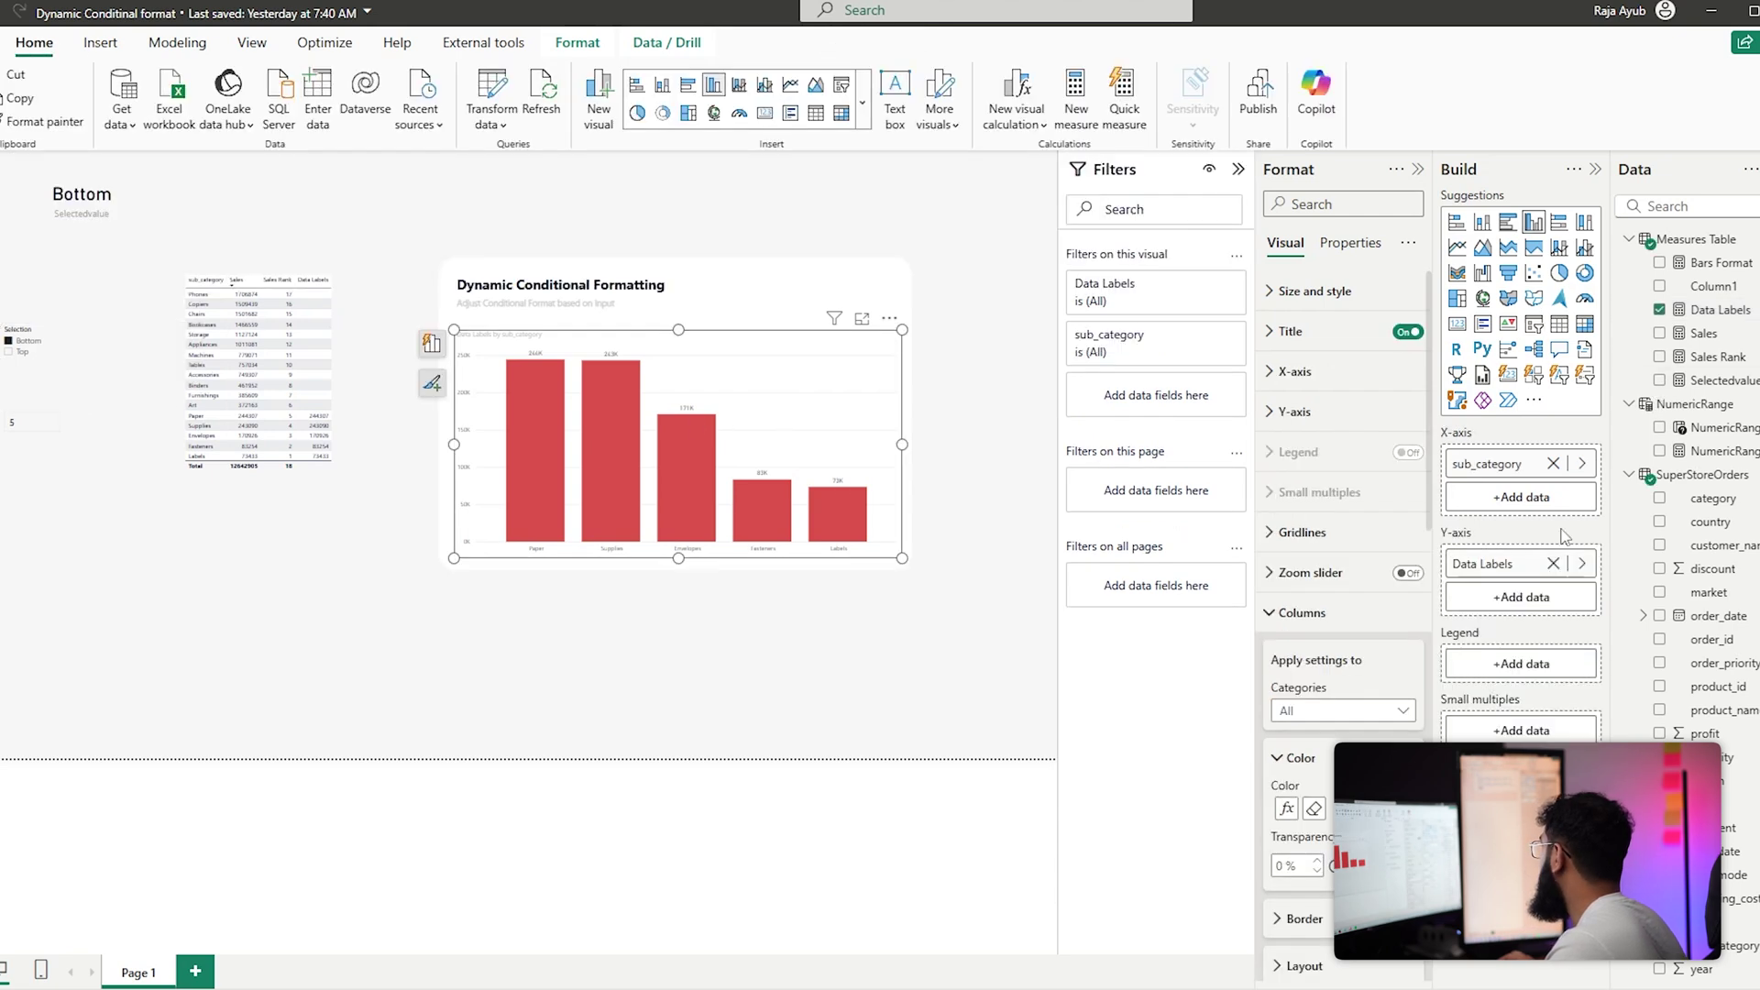
pyautogui.click(1552, 565)
pyautogui.click(1659, 333)
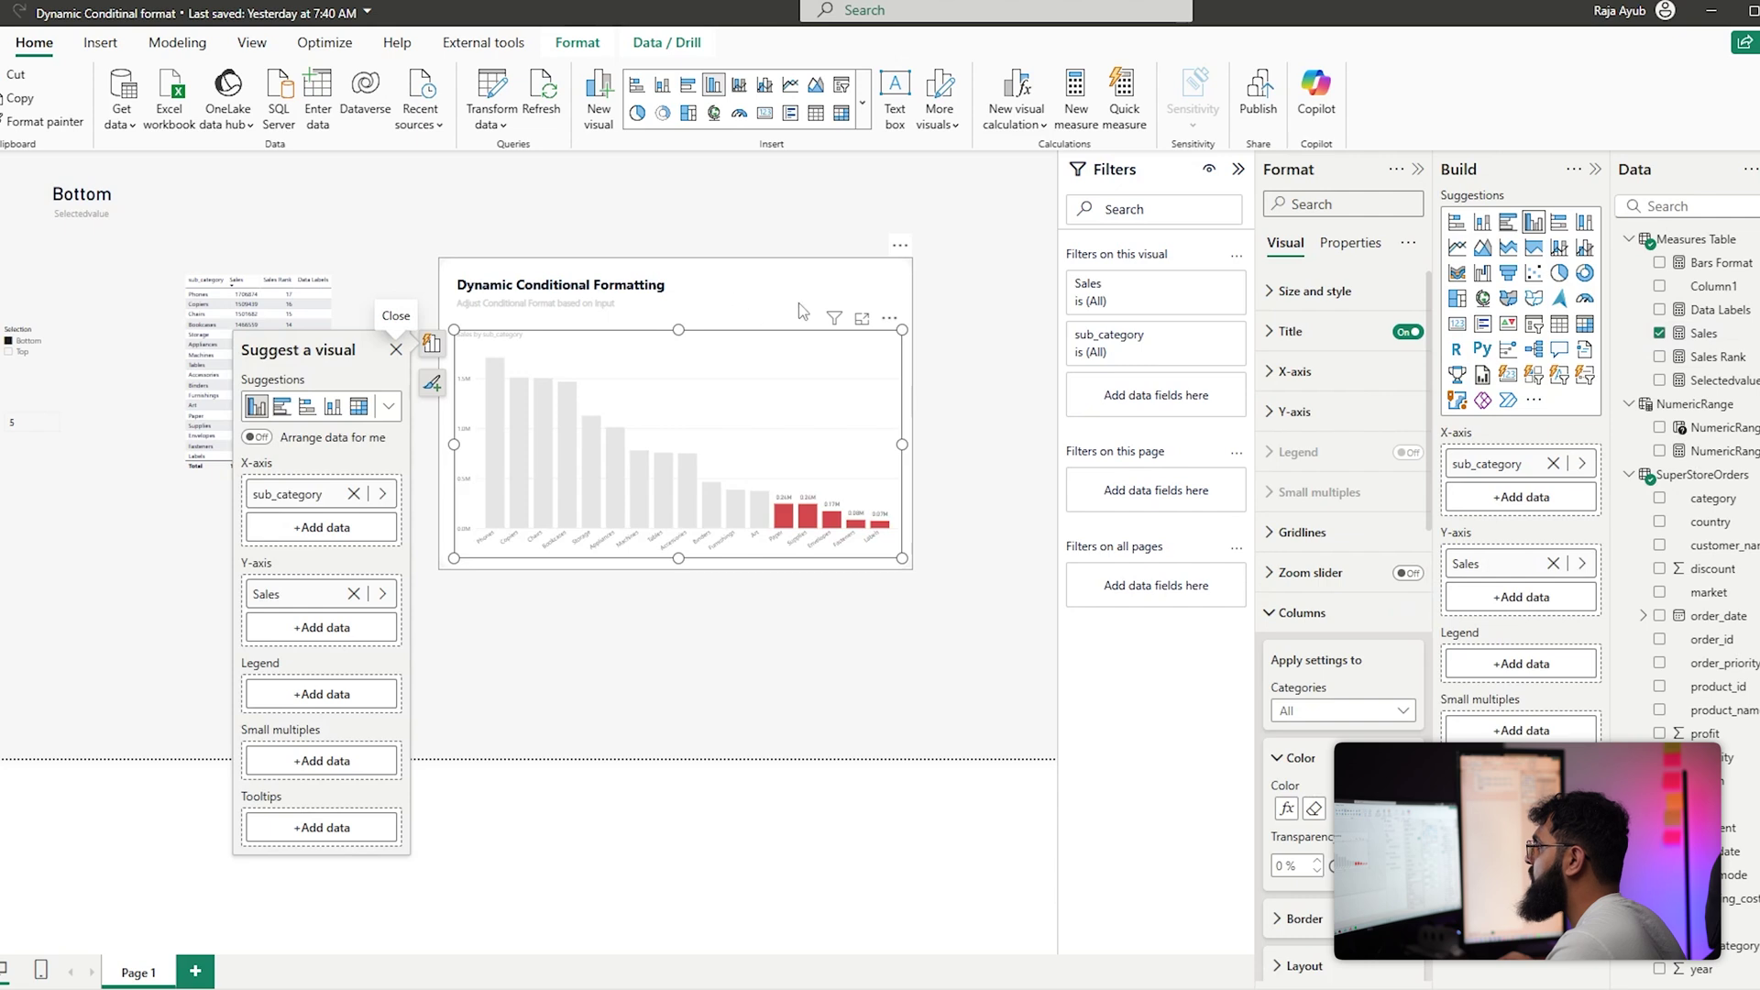
# Clear the choice in the Selection slicer and convert it to a button slicer
pyautogui.click(22, 340)
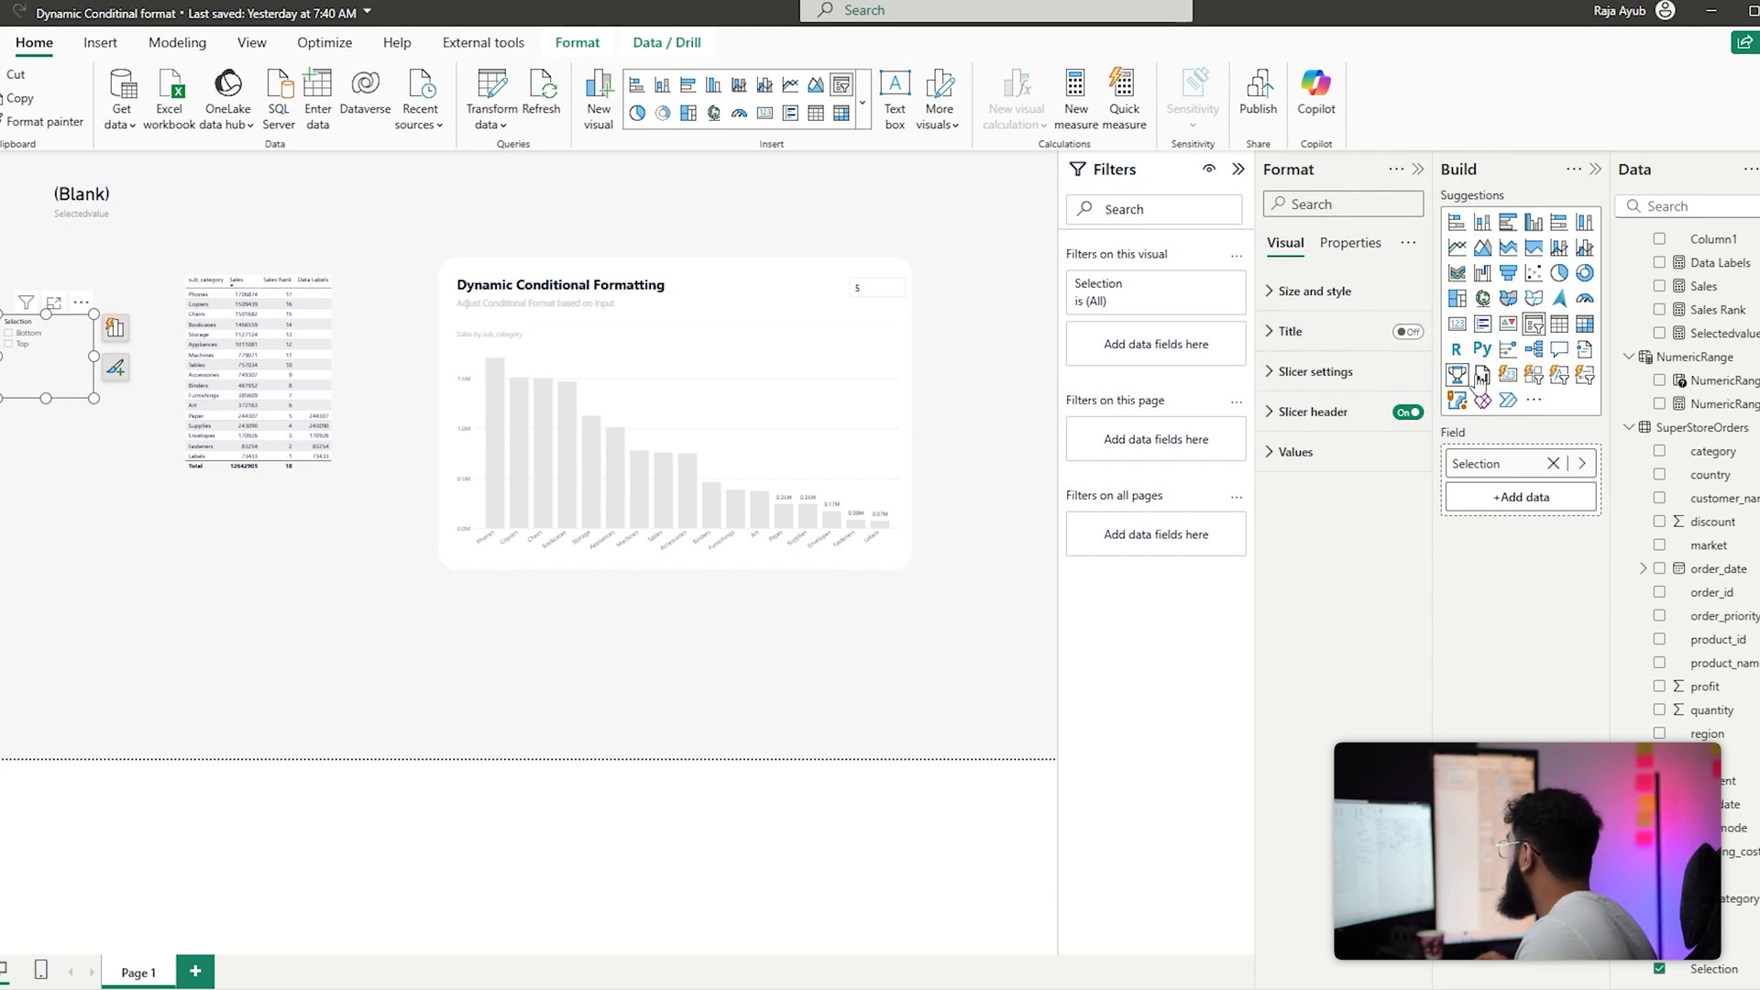
pyautogui.click(1531, 376)
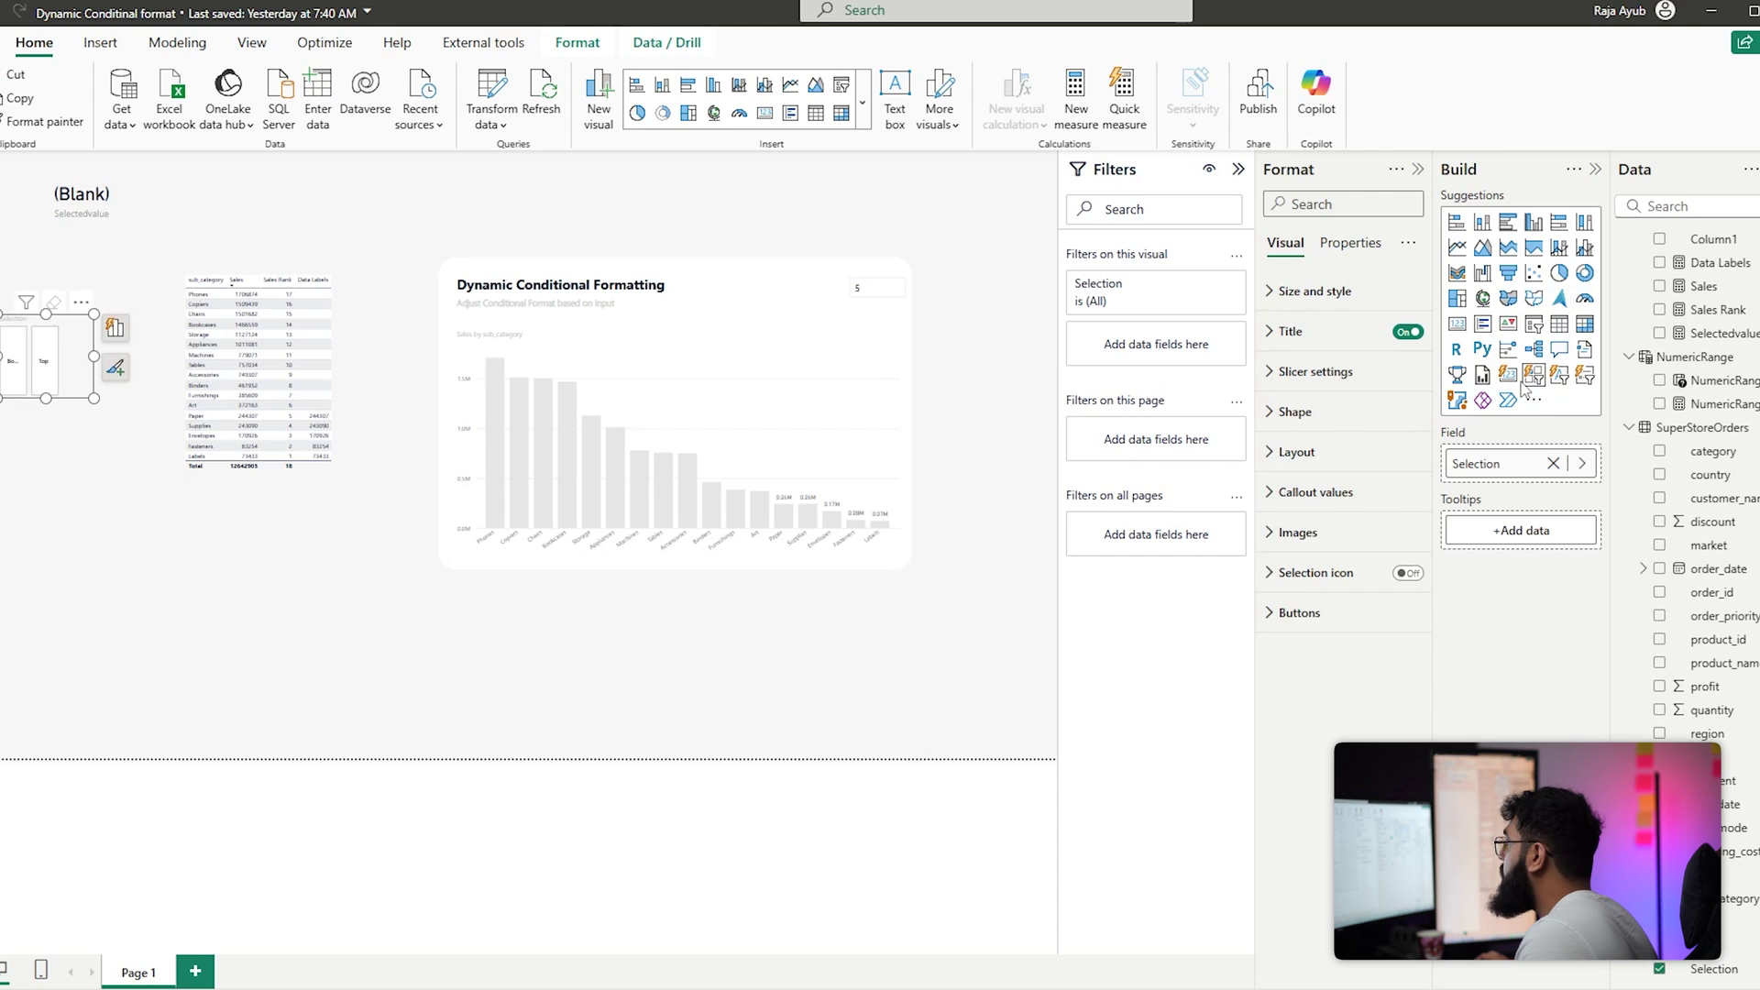
pyautogui.click(673, 724)
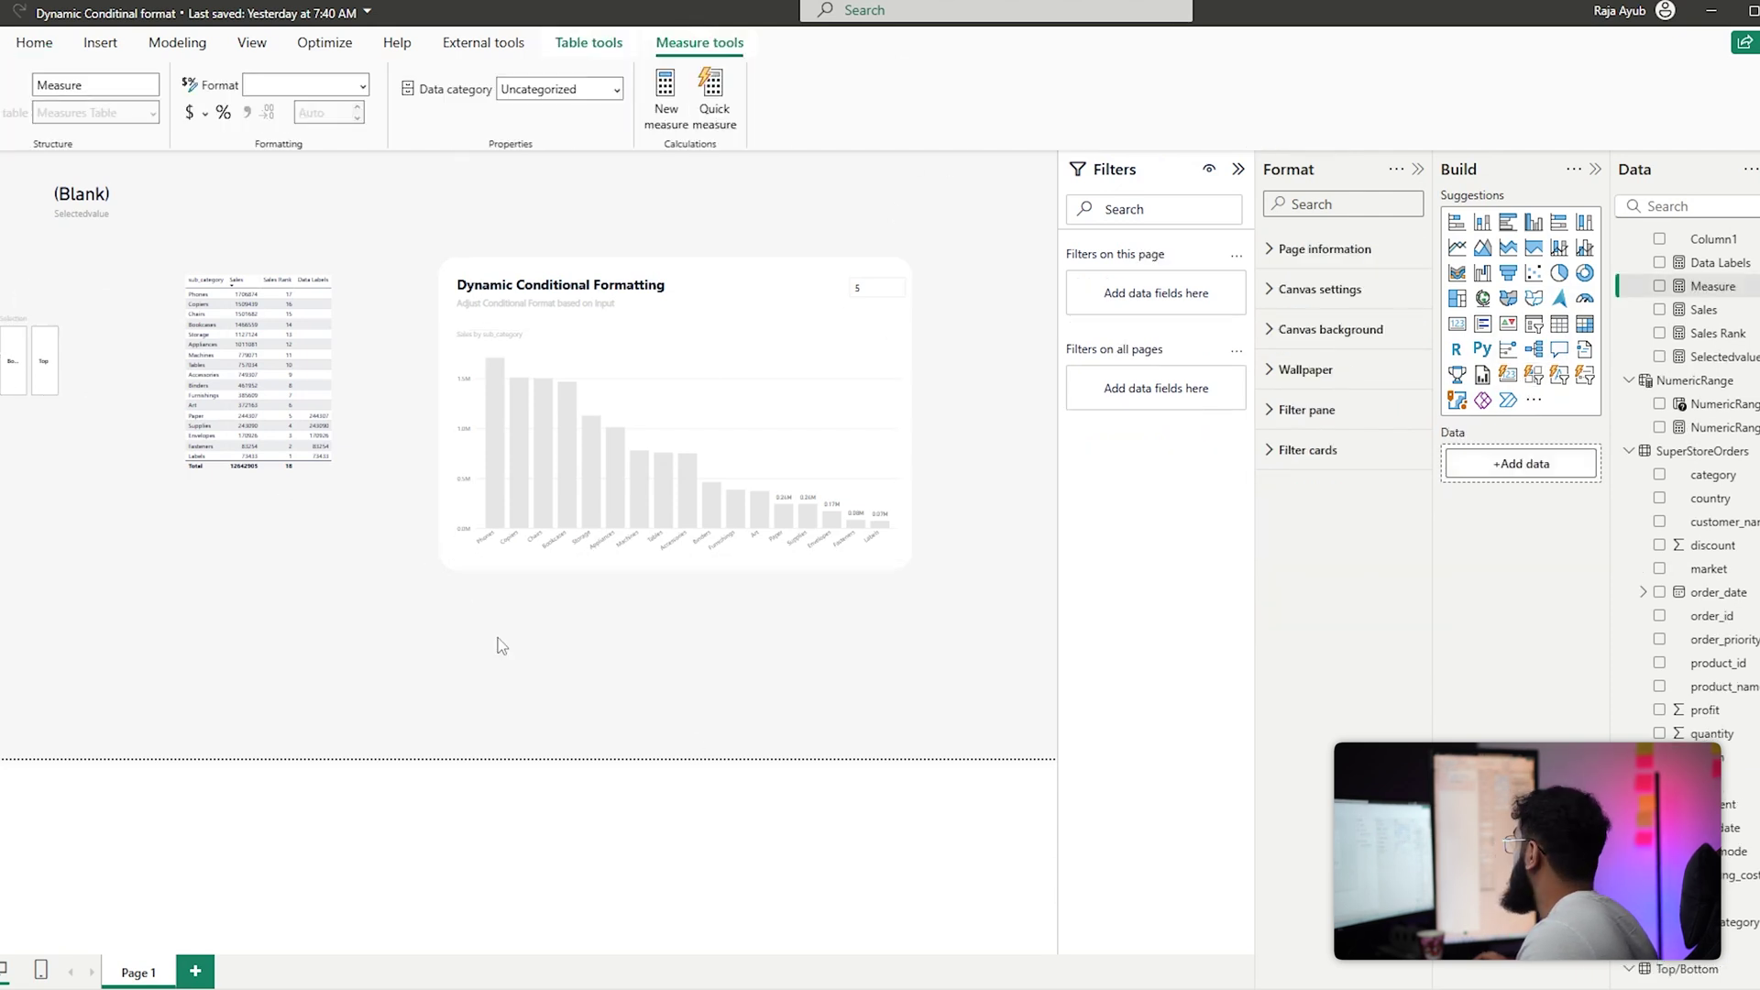
# Create a new measure named Button Colours whose formula opens an IF function
pyautogui.press('BackSpace')
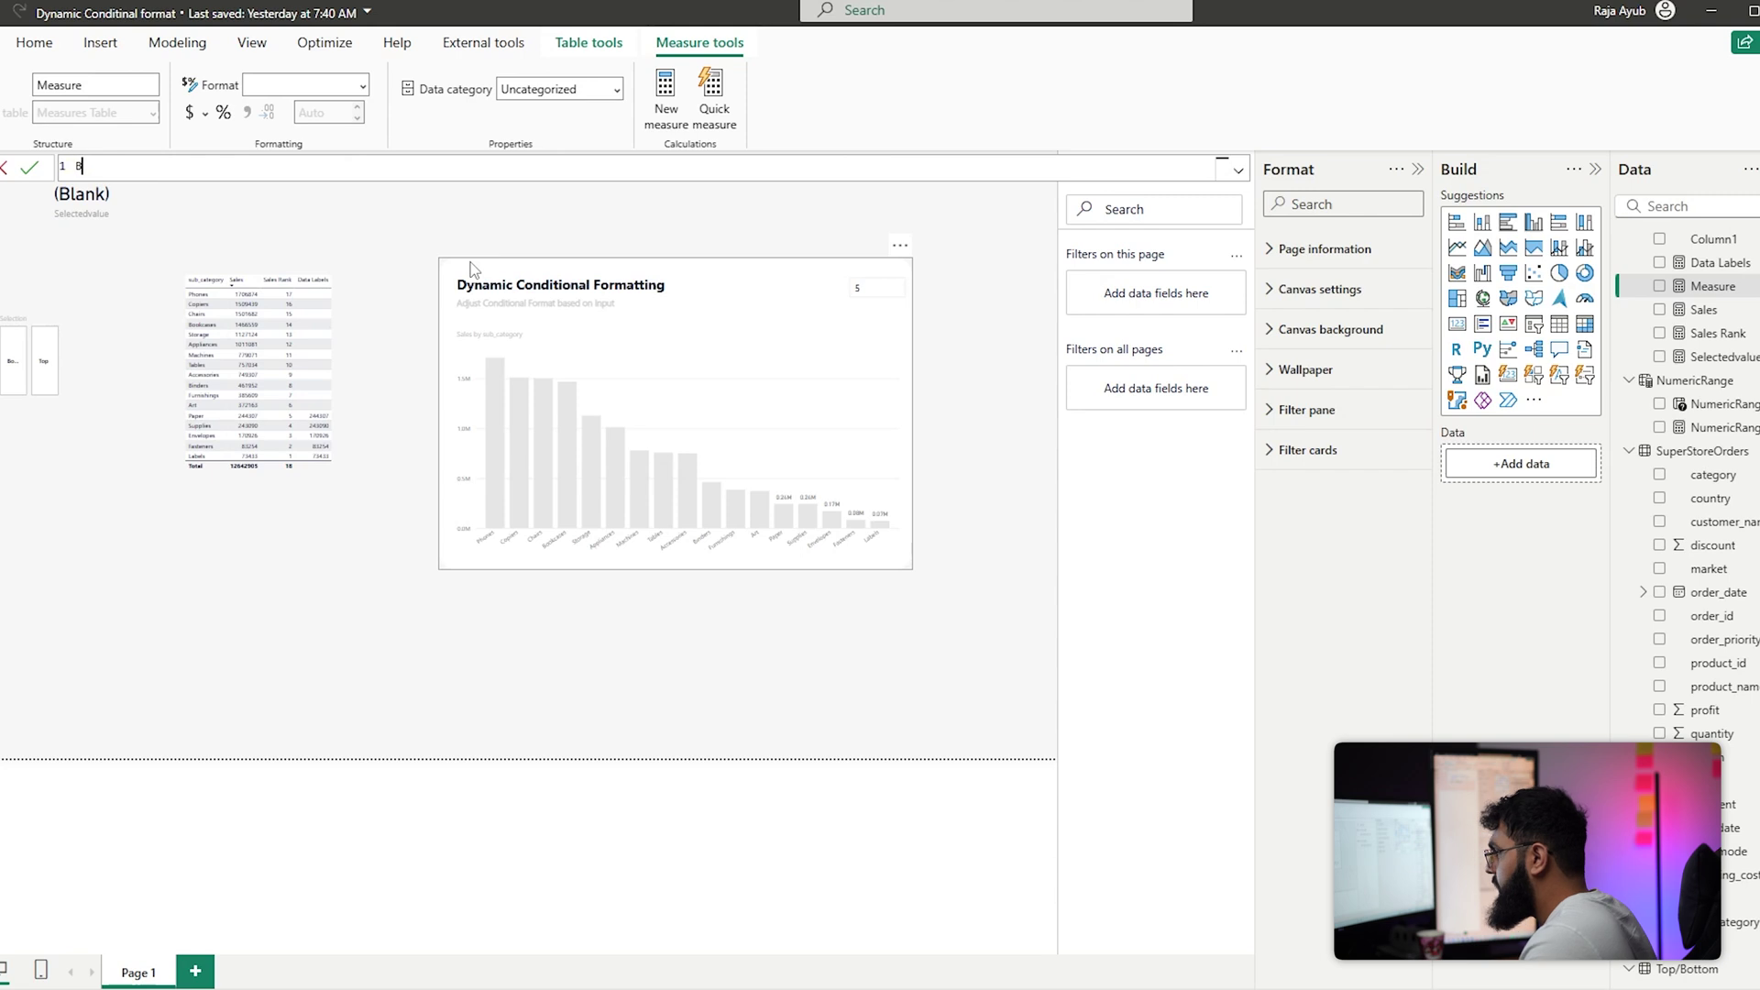
pyautogui.write('Button Colours =')
pyautogui.hotkey('shift', 'Return')
pyautogui.hotkey('shift', 'Return')
pyautogui.write('IF(')
# Enter SELECTEDVALUE of the 'Top/Bottom'[Selection] column as the IF condition in the Button Colours measure
pyautogui.hotkey('shift', 'Return')
pyautogui.write('SELECTE')
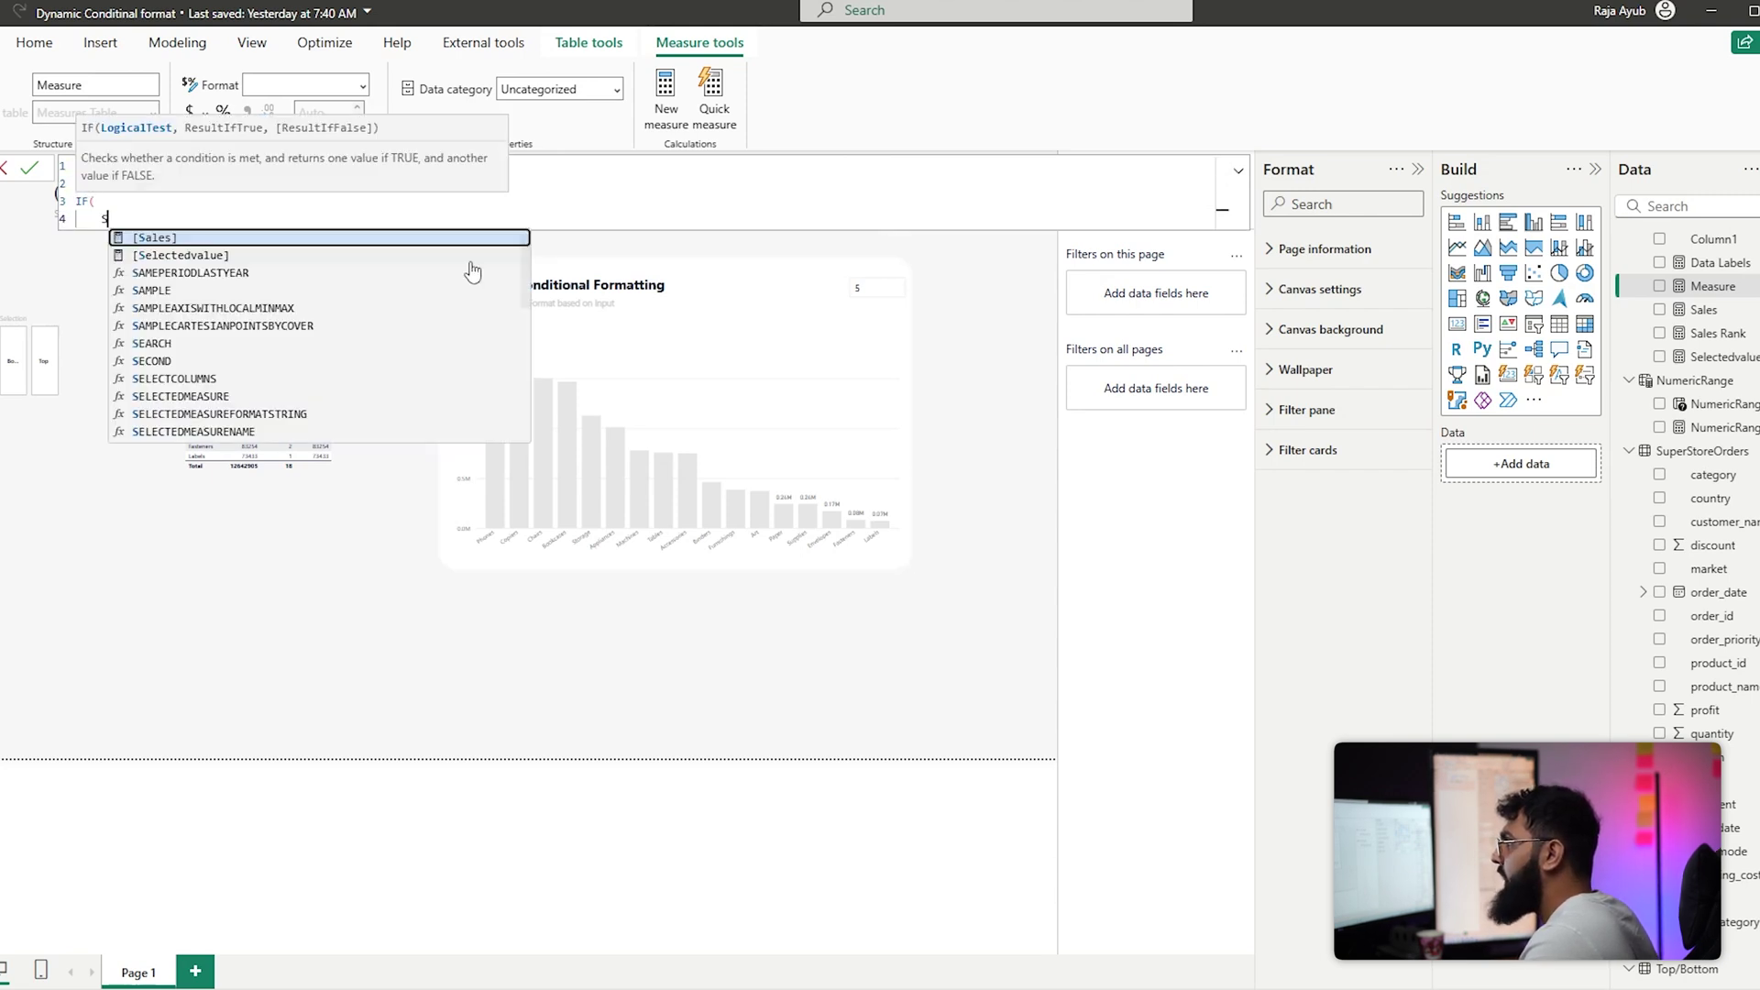
pyautogui.press('Down')
pyautogui.press('Down')
pyautogui.press('Down')
pyautogui.press('Tab')
pyautogui.click(472, 272)
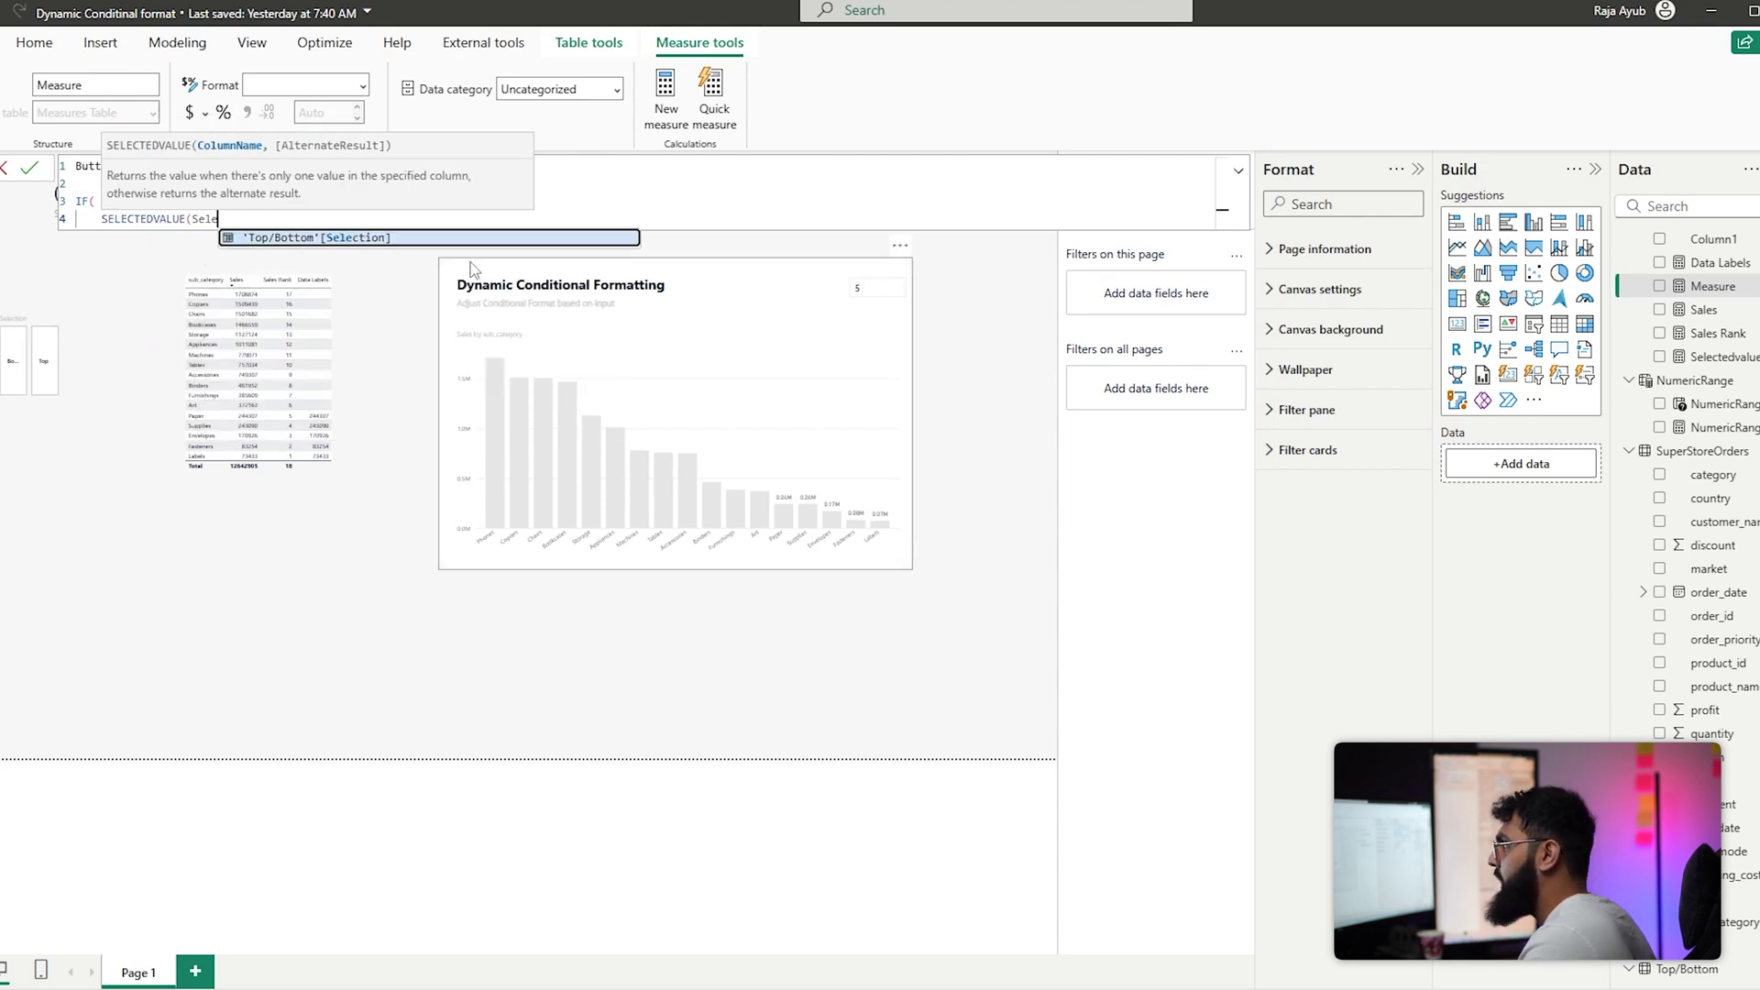
pyautogui.press('Tab')
pyautogui.write('),')
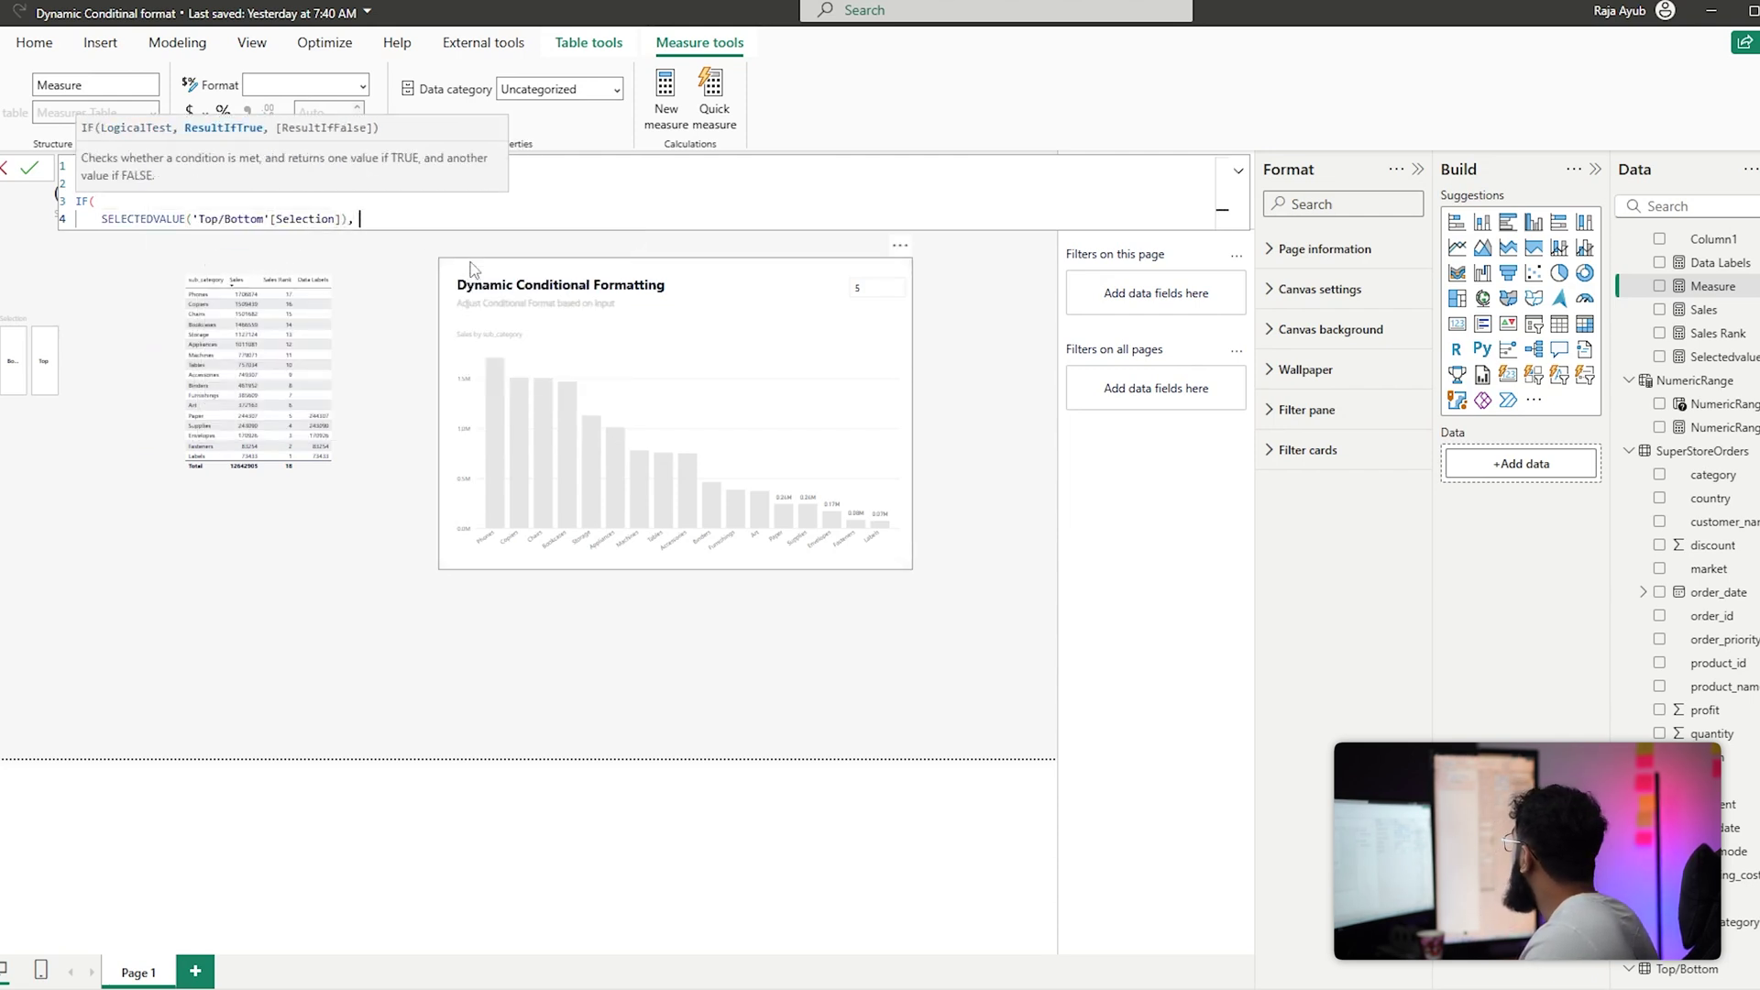
# Compare the selected value with "Top", returning "#98A974" if true and "Red" otherwise, and commit the Button Colours measure
pyautogui.press('BackSpace')
pyautogui.press('BackSpace')
pyautogui.press('BackSpace')
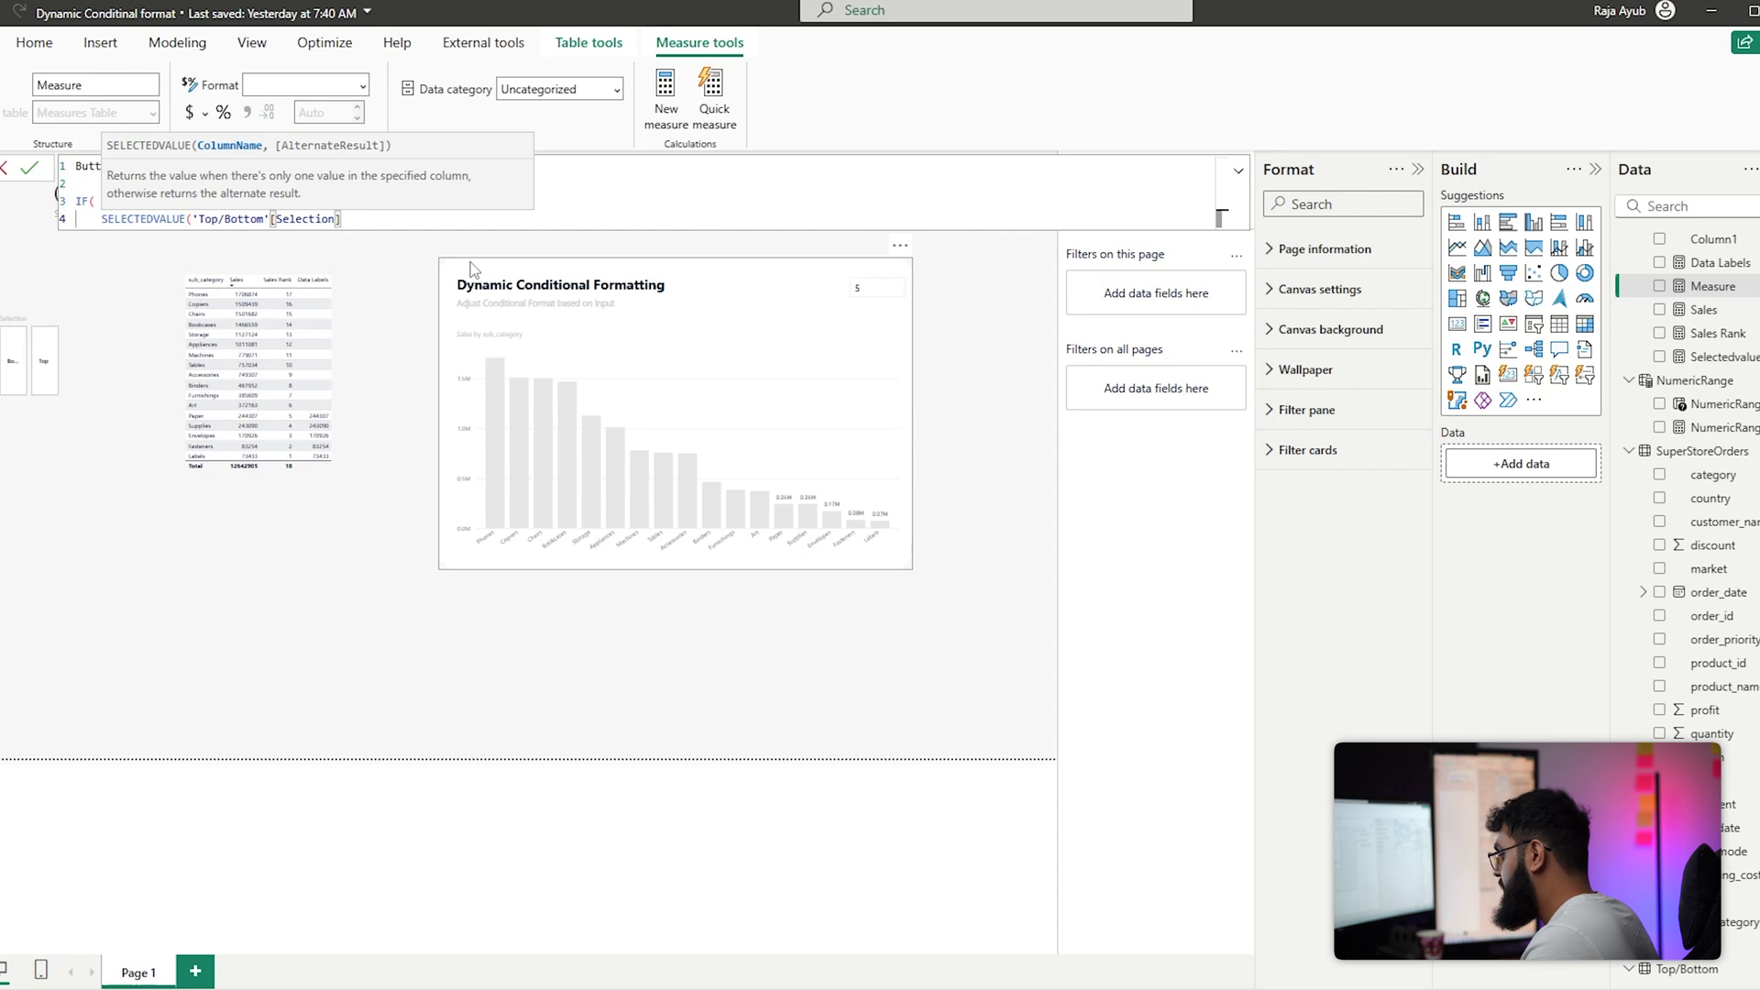
pyautogui.write(') = "Top",')
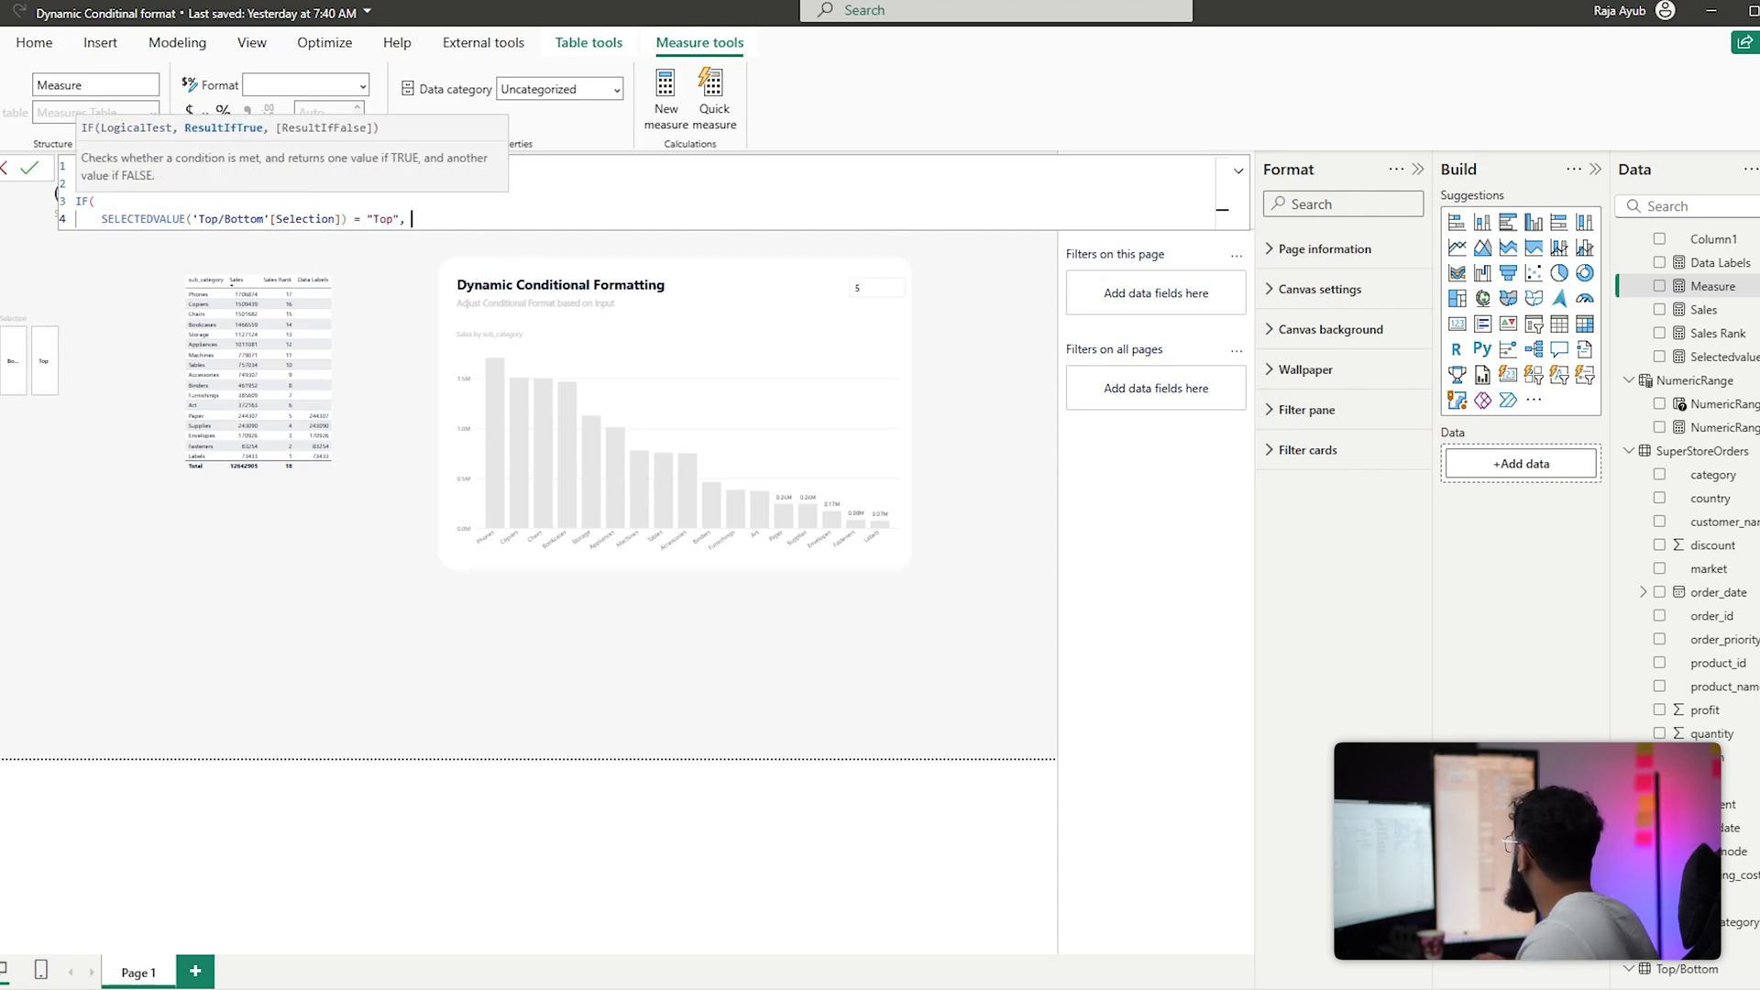
pyautogui.press('Escape')
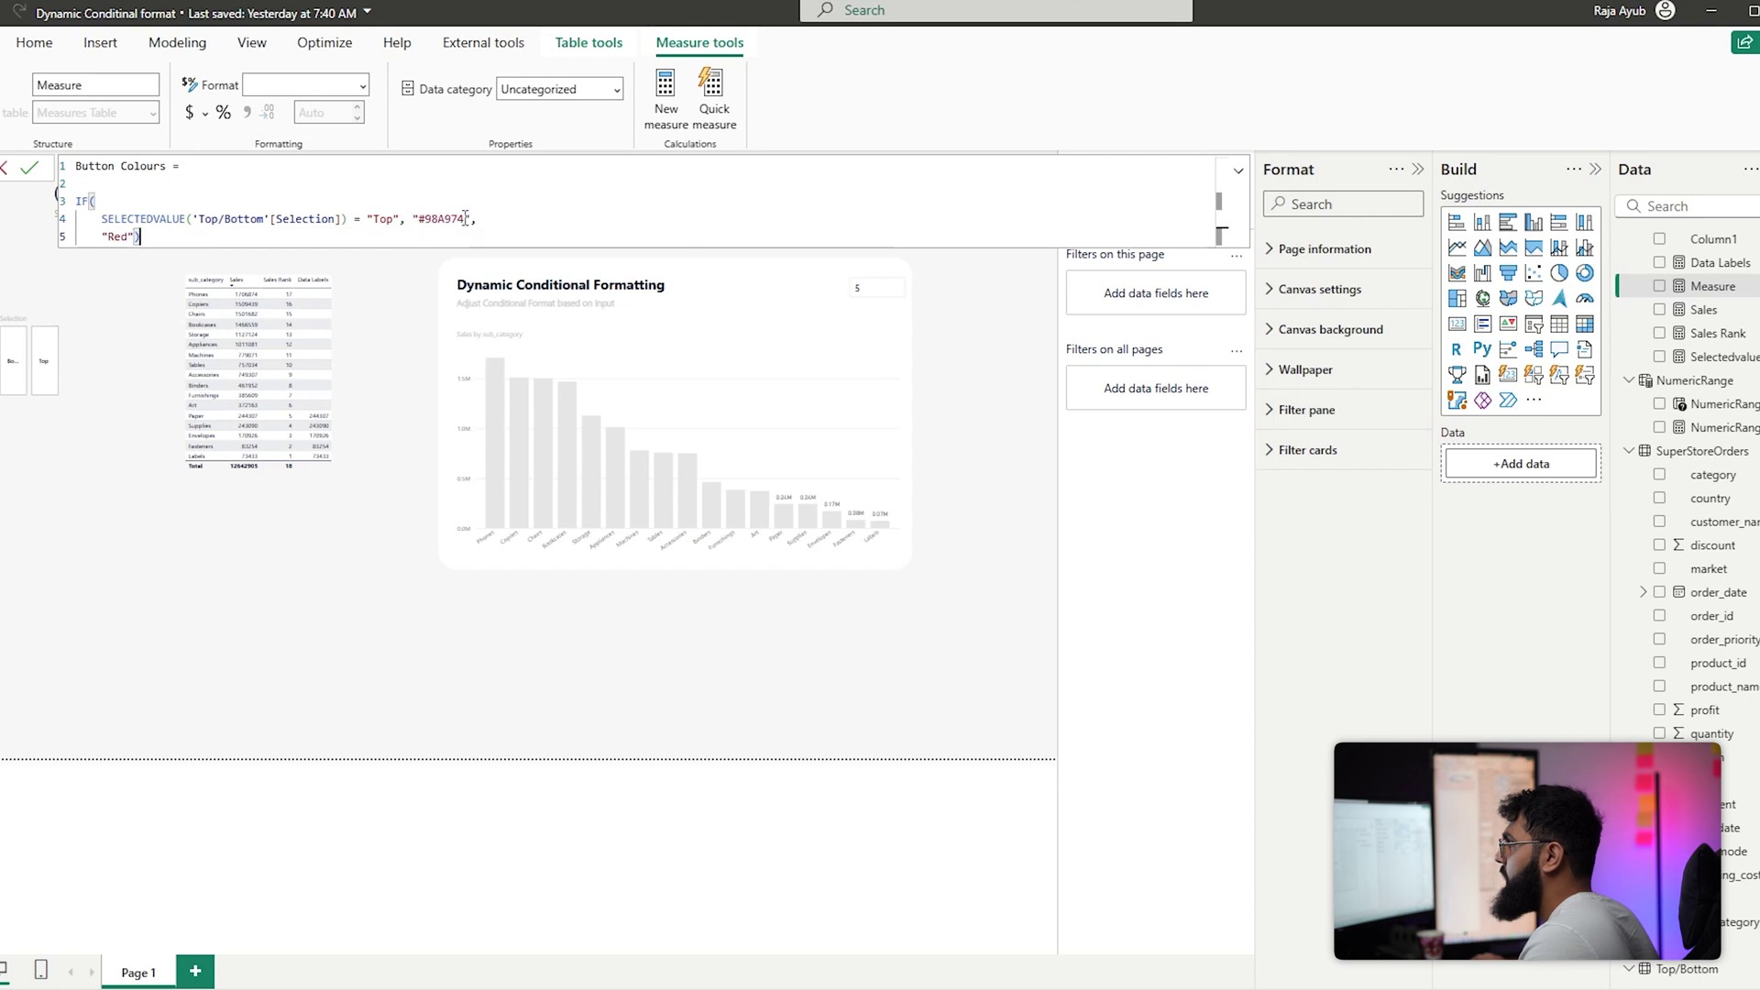
pyautogui.press('Return')
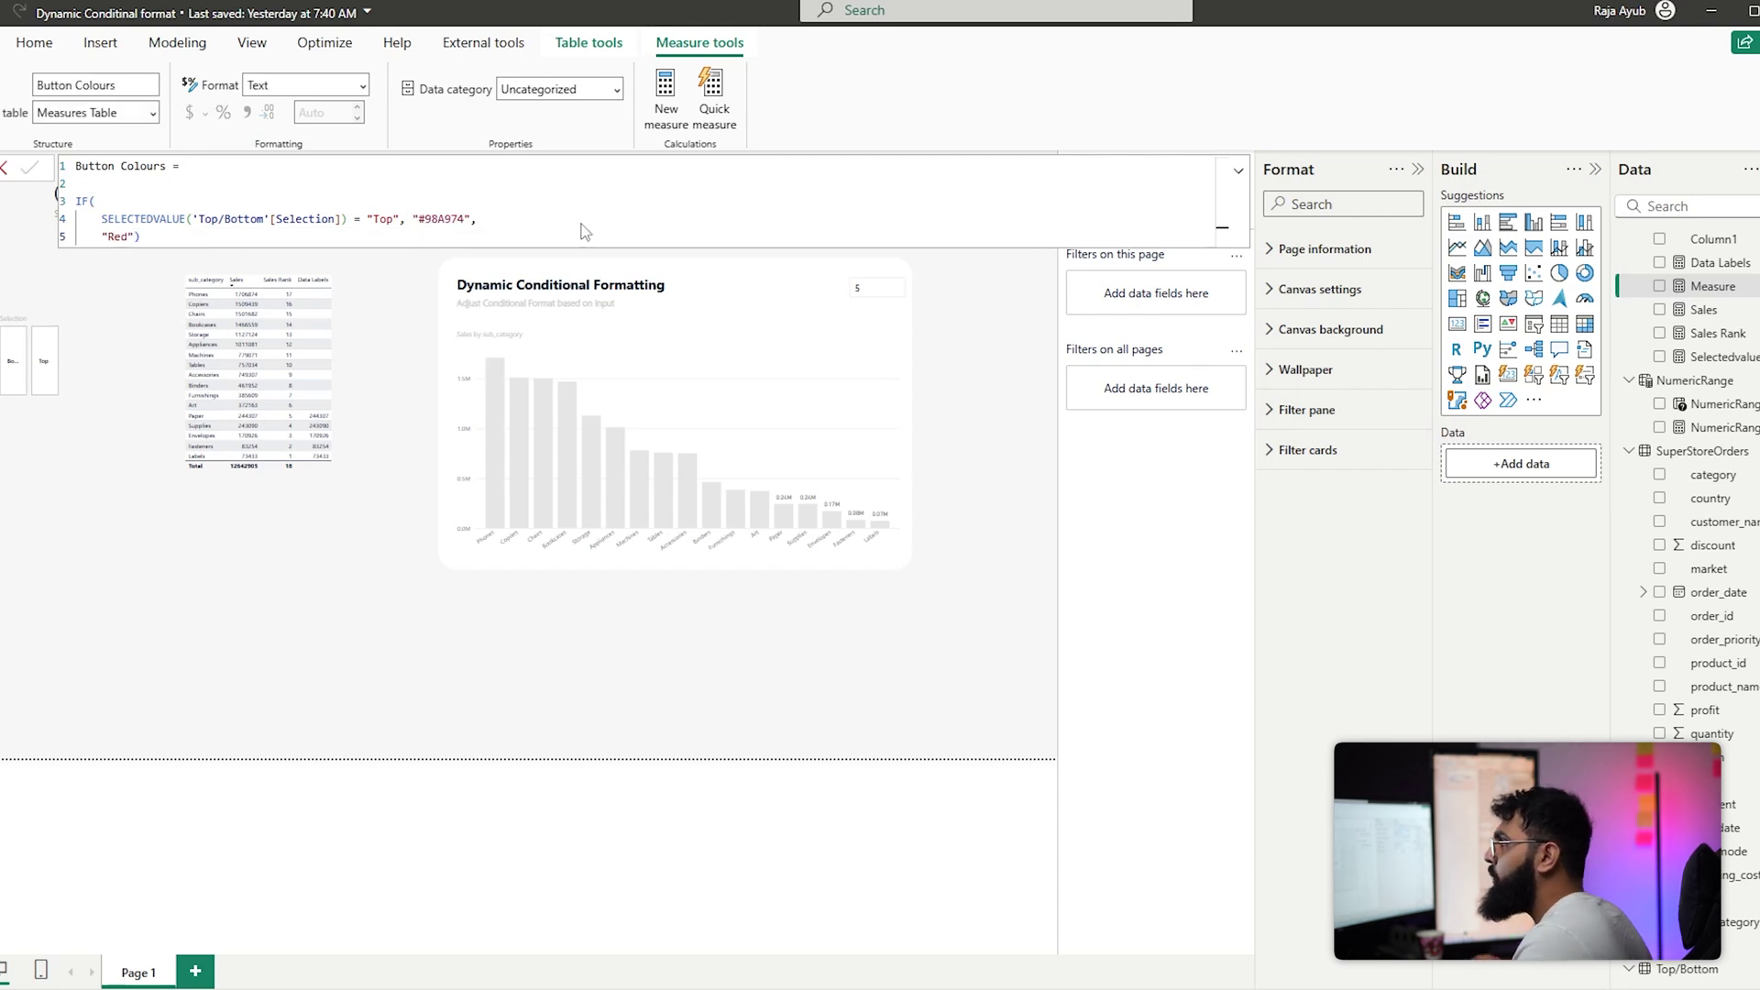
# Turn off the Selection slicer's title and open the fill settings for its buttons' Selected state
pyautogui.click(83, 388)
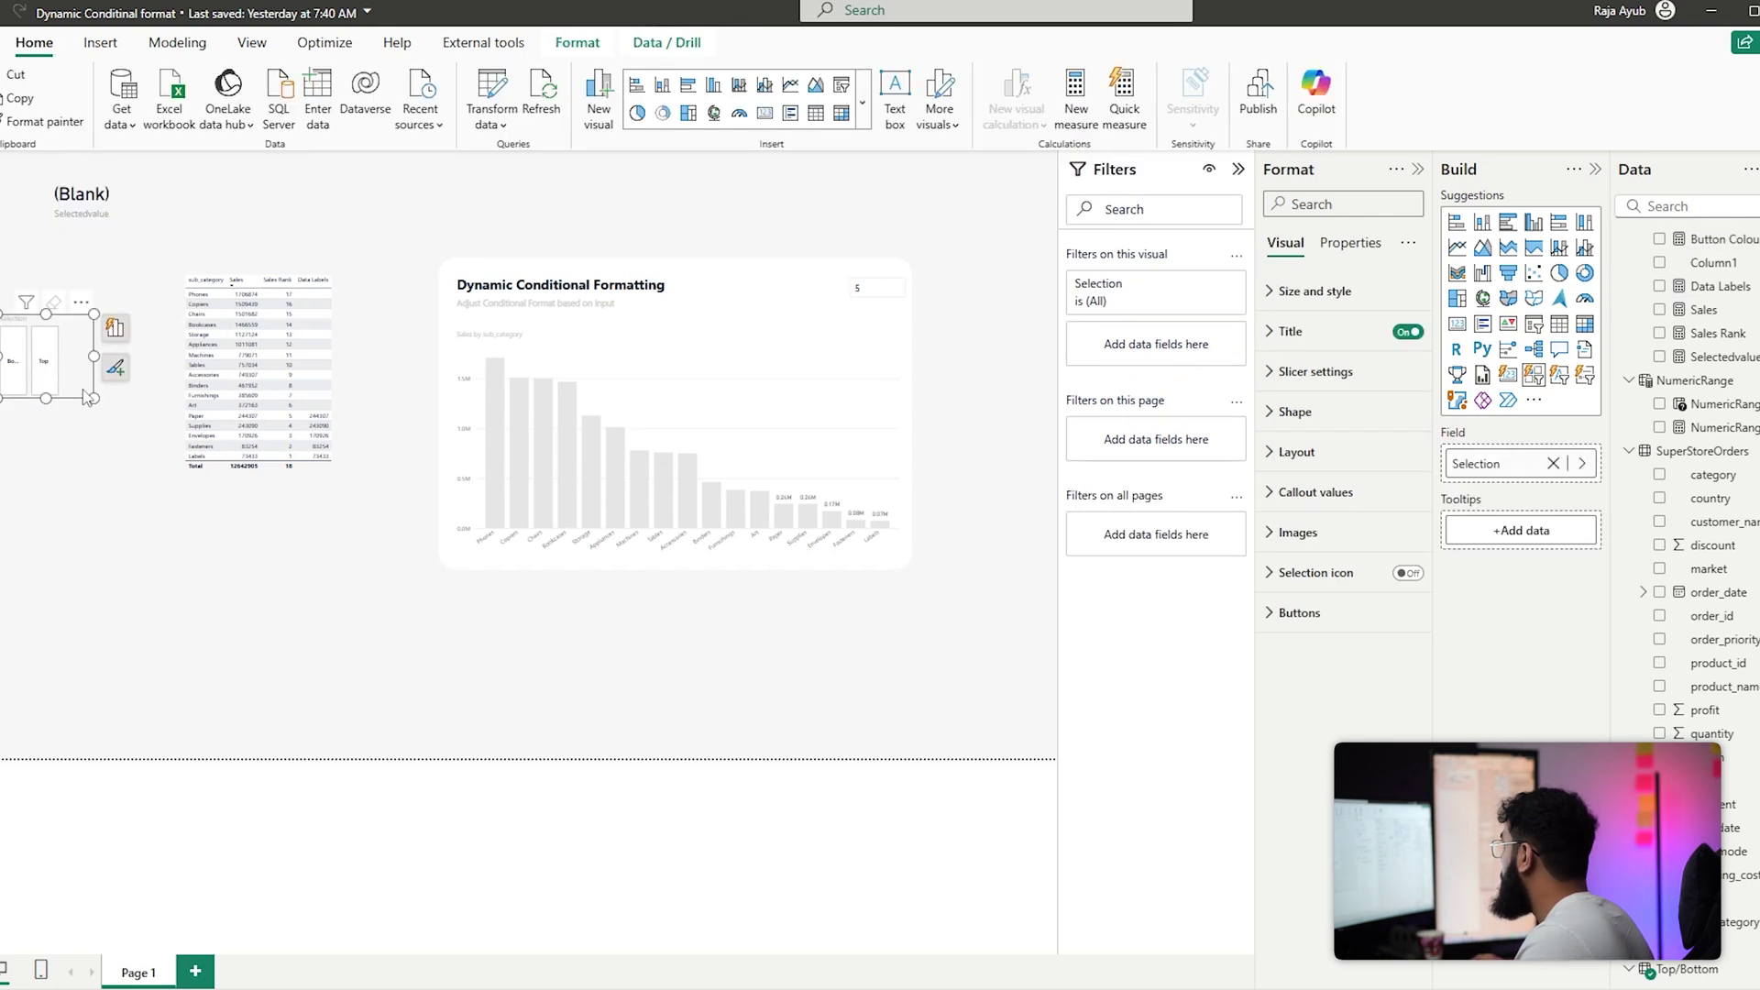
pyautogui.click(1408, 332)
pyautogui.click(1318, 622)
pyautogui.scroll(-2, 1307, 715)
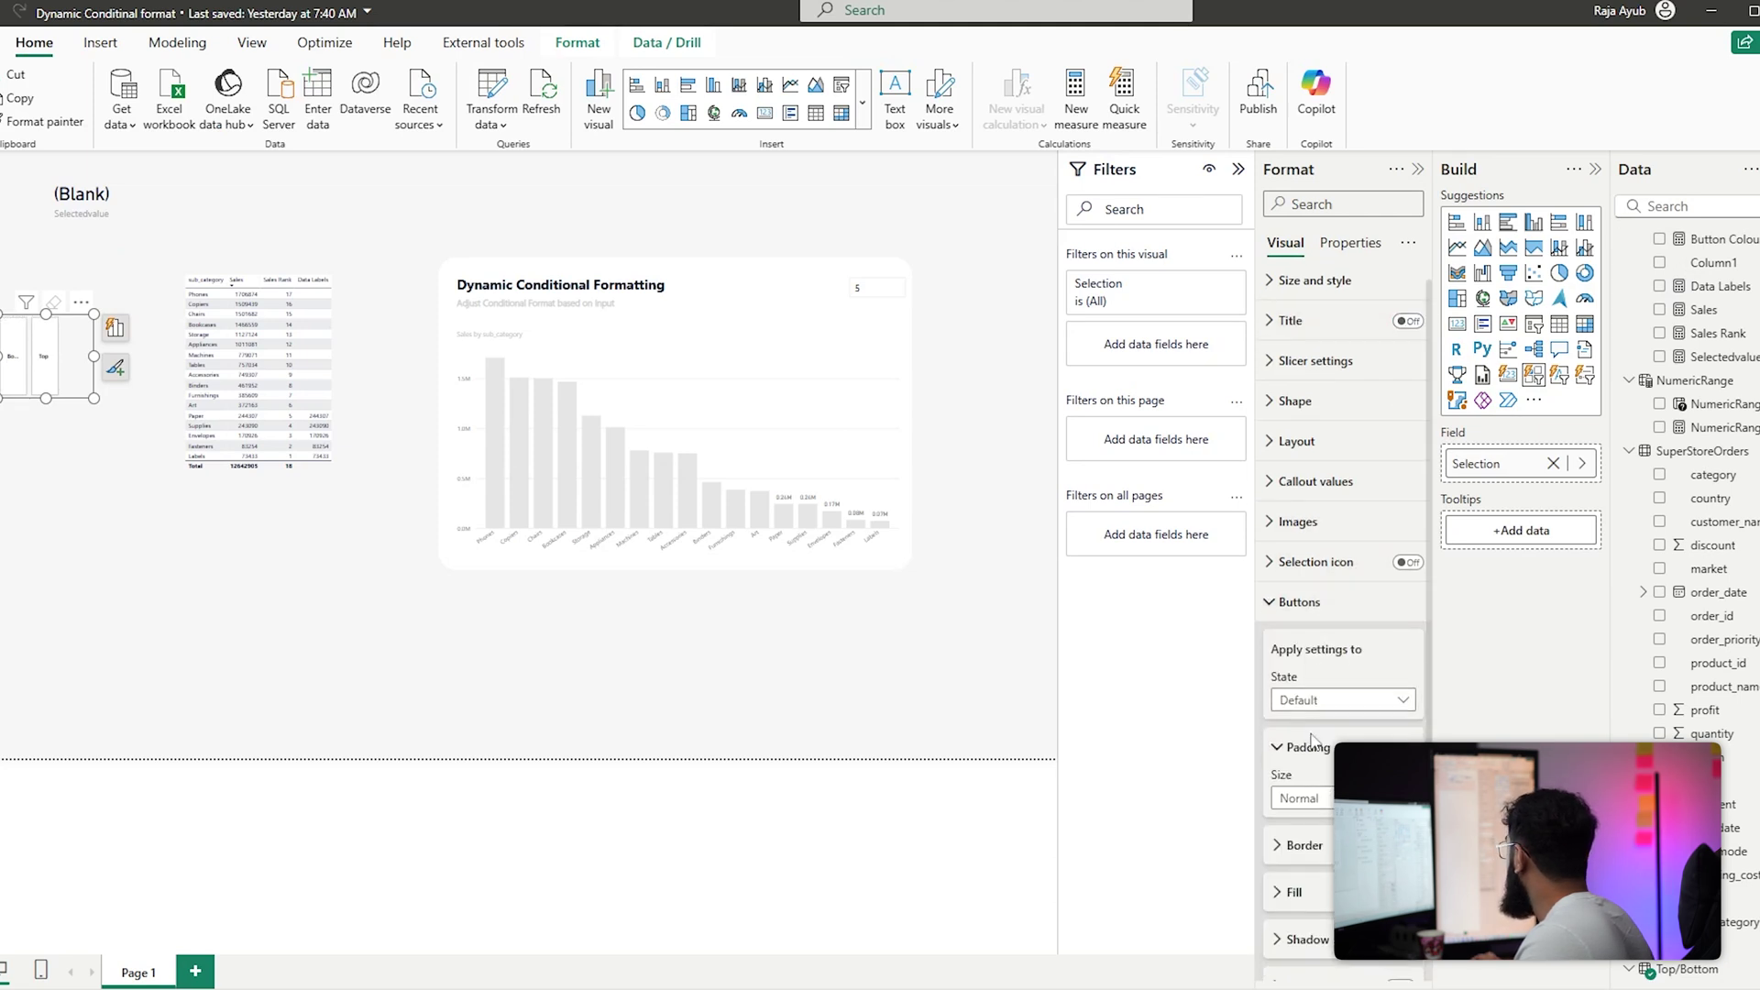
pyautogui.click(1320, 592)
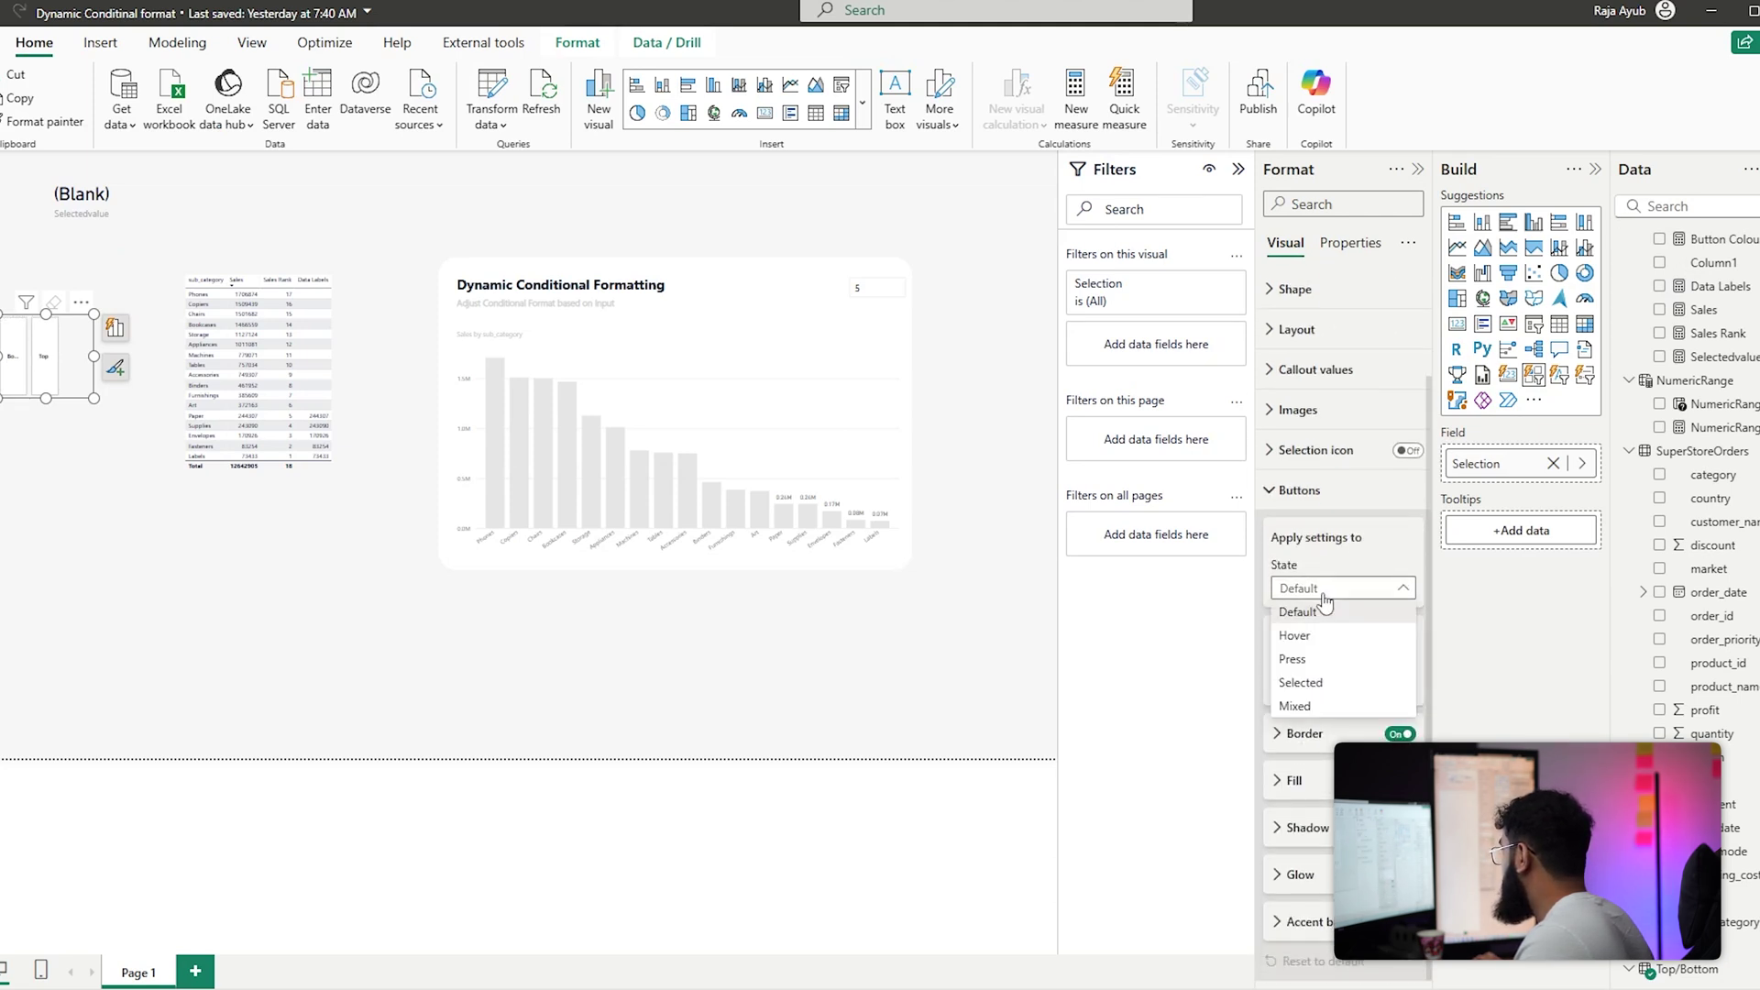
pyautogui.click(1306, 691)
pyautogui.click(1294, 780)
pyautogui.scroll(-3, 1311, 788)
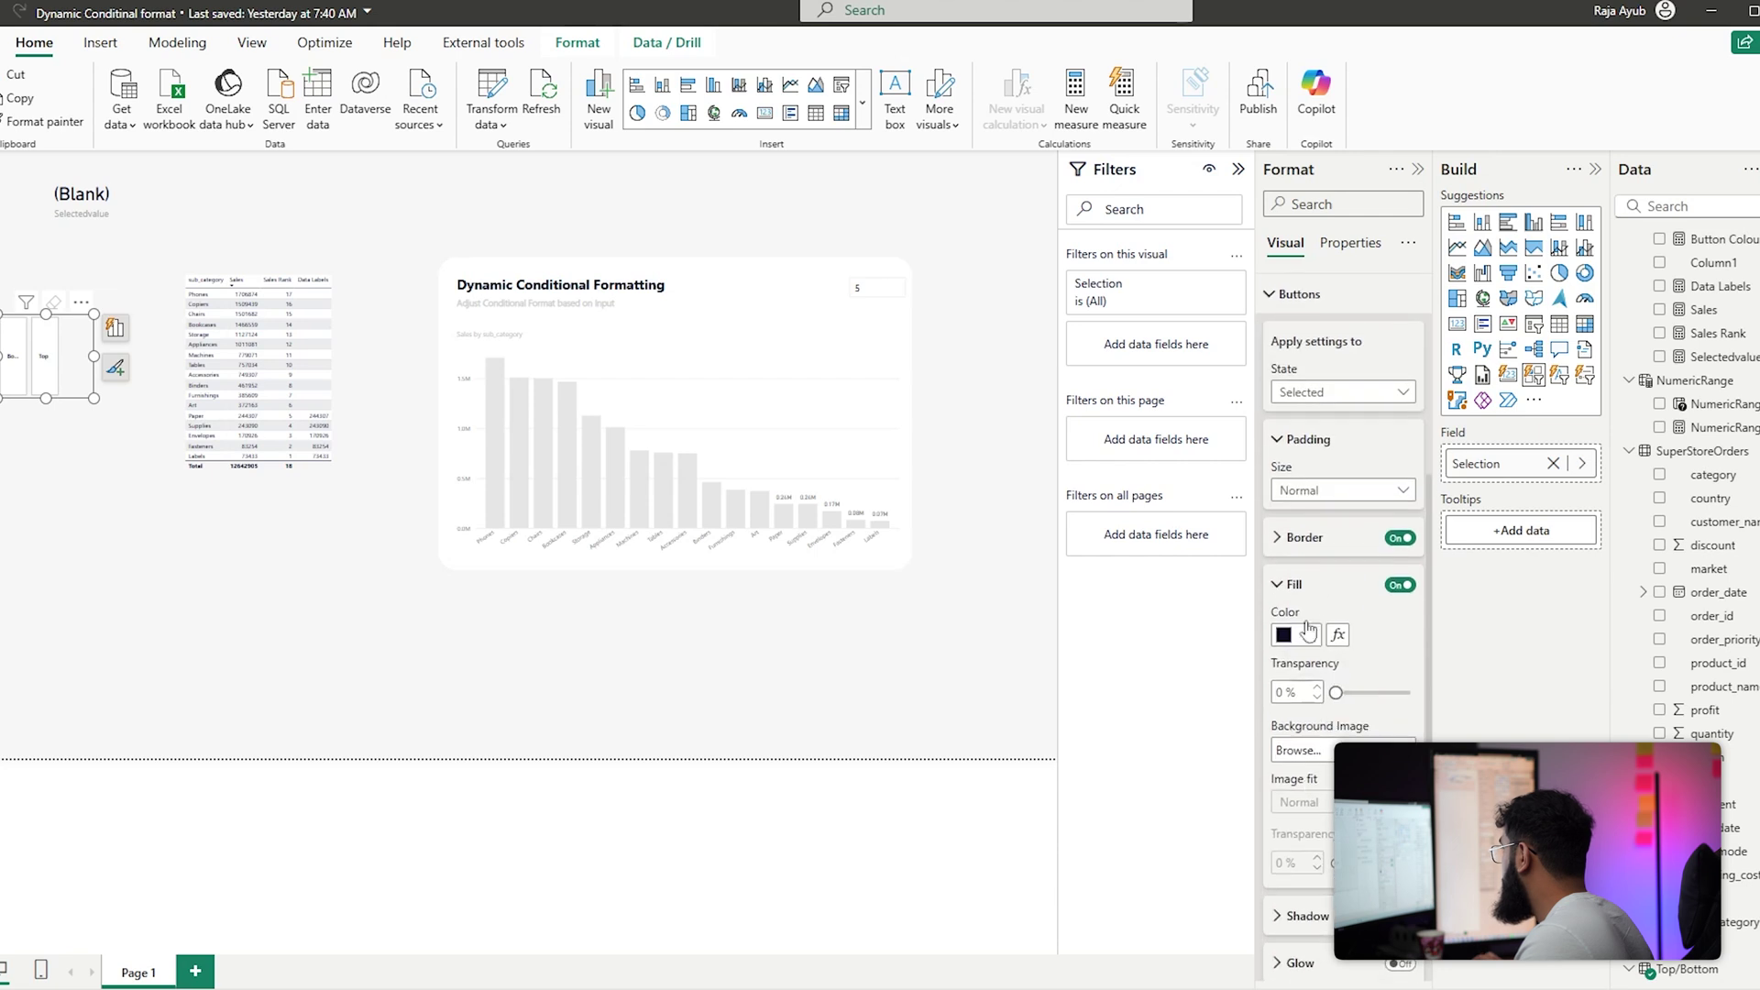
# Base the selected buttons' fill color on the Button Colours measure as a field value, and test it with Top and Bottom
pyautogui.click(1342, 634)
pyautogui.click(538, 296)
pyautogui.click(485, 390)
pyautogui.click(491, 381)
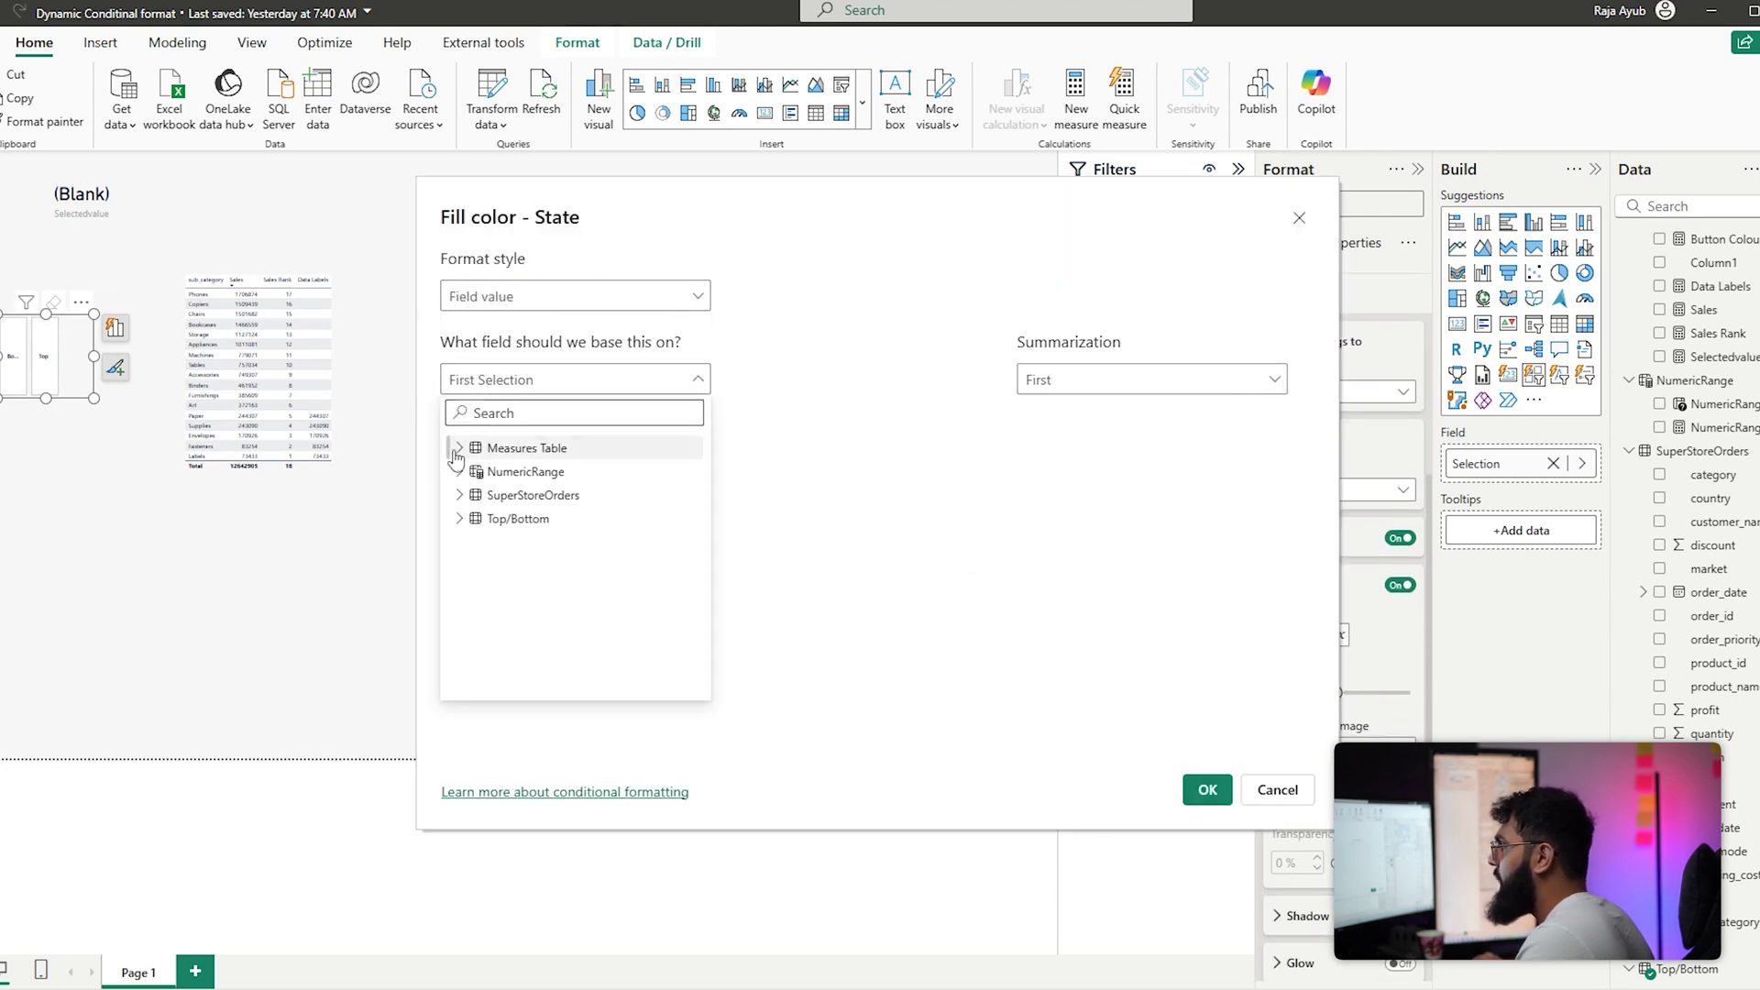
pyautogui.click(459, 447)
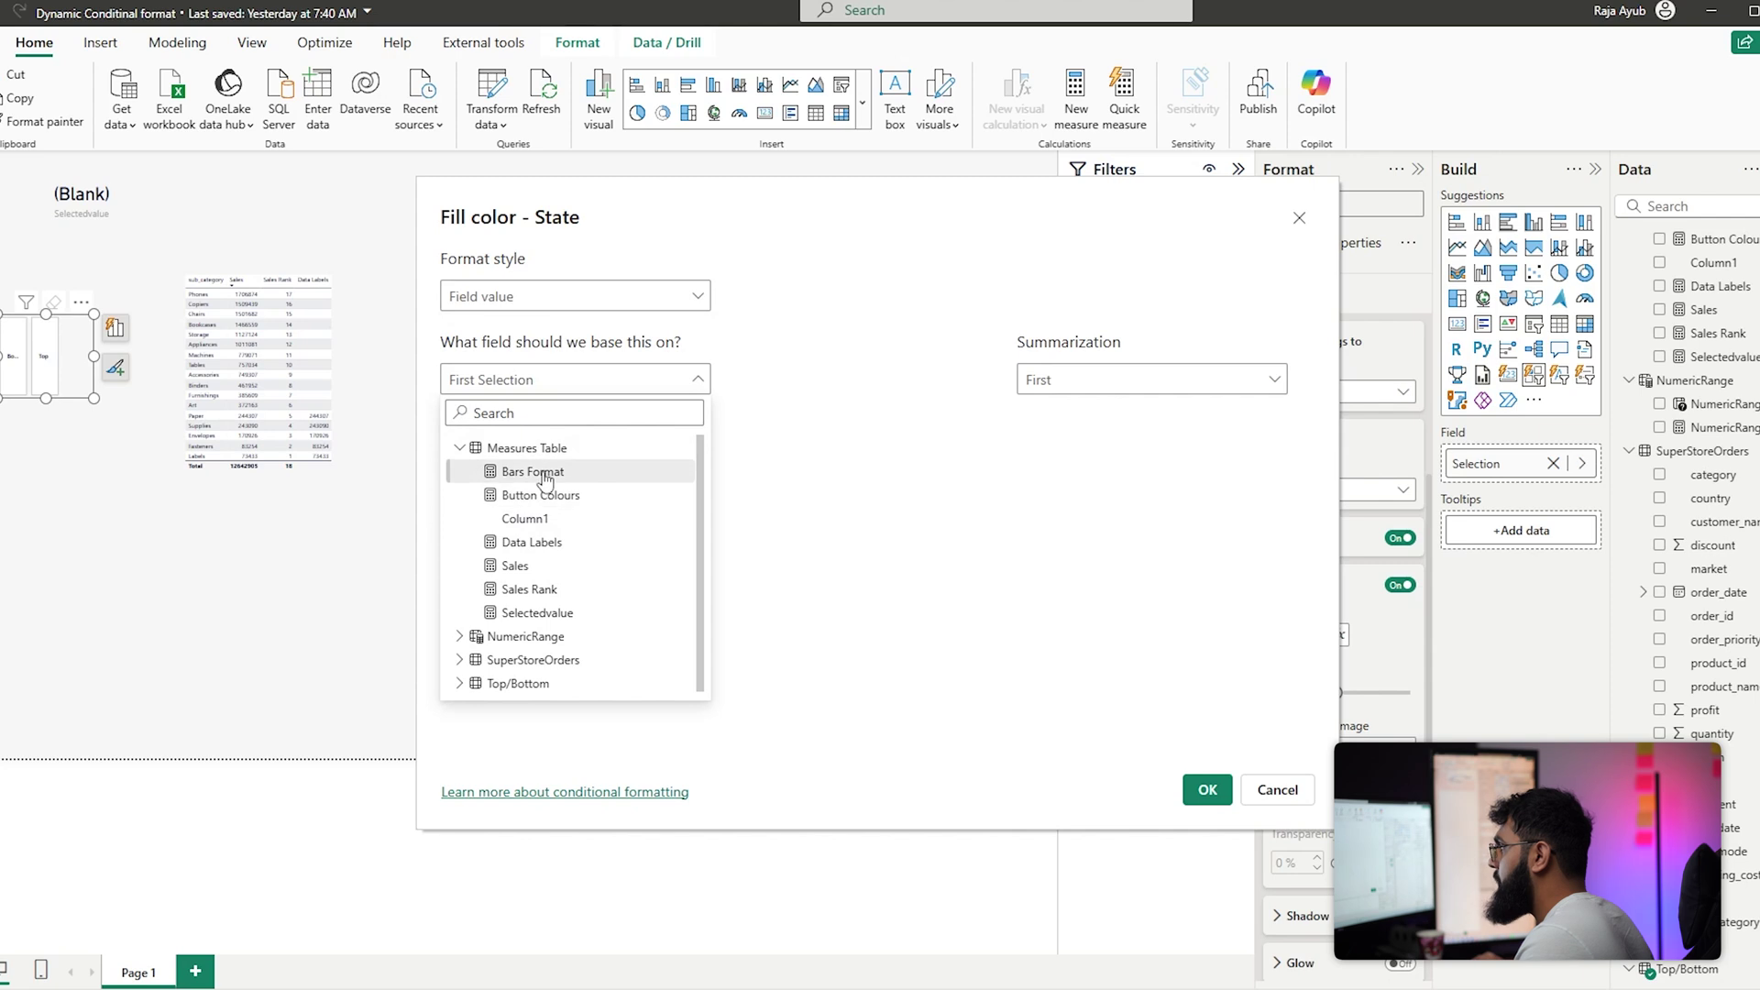
pyautogui.click(533, 471)
pyautogui.click(514, 390)
pyautogui.click(519, 495)
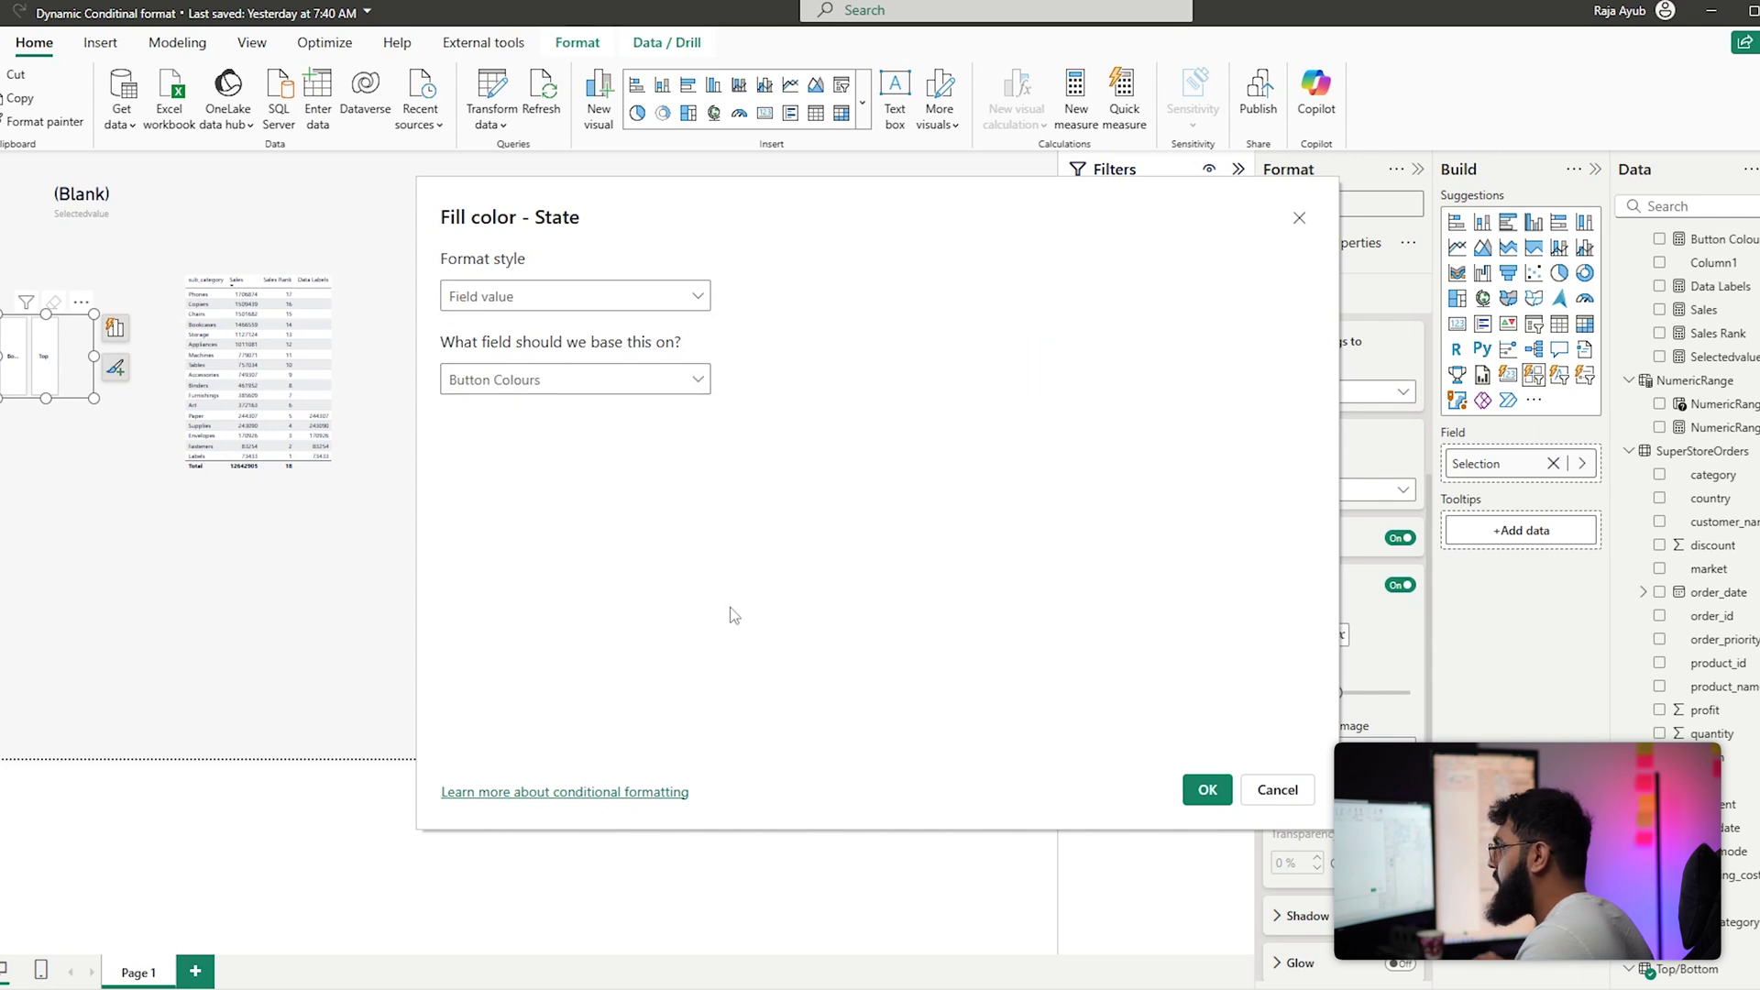
pyautogui.click(1206, 789)
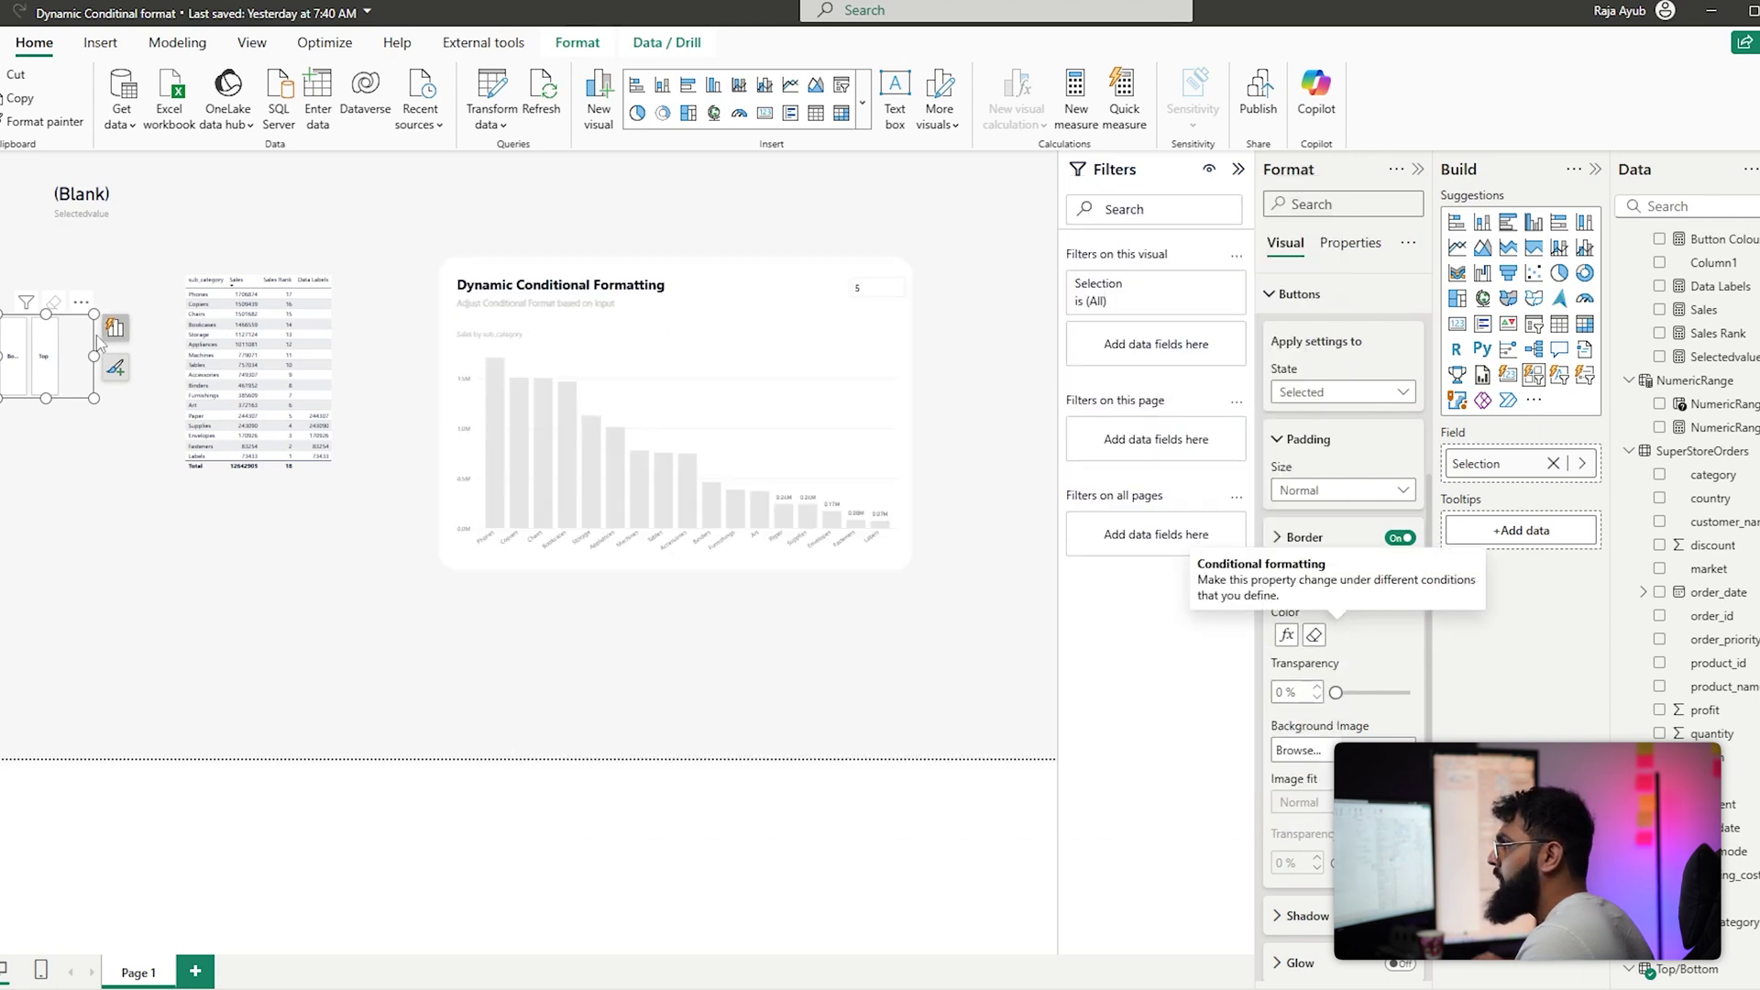
pyautogui.click(37, 380)
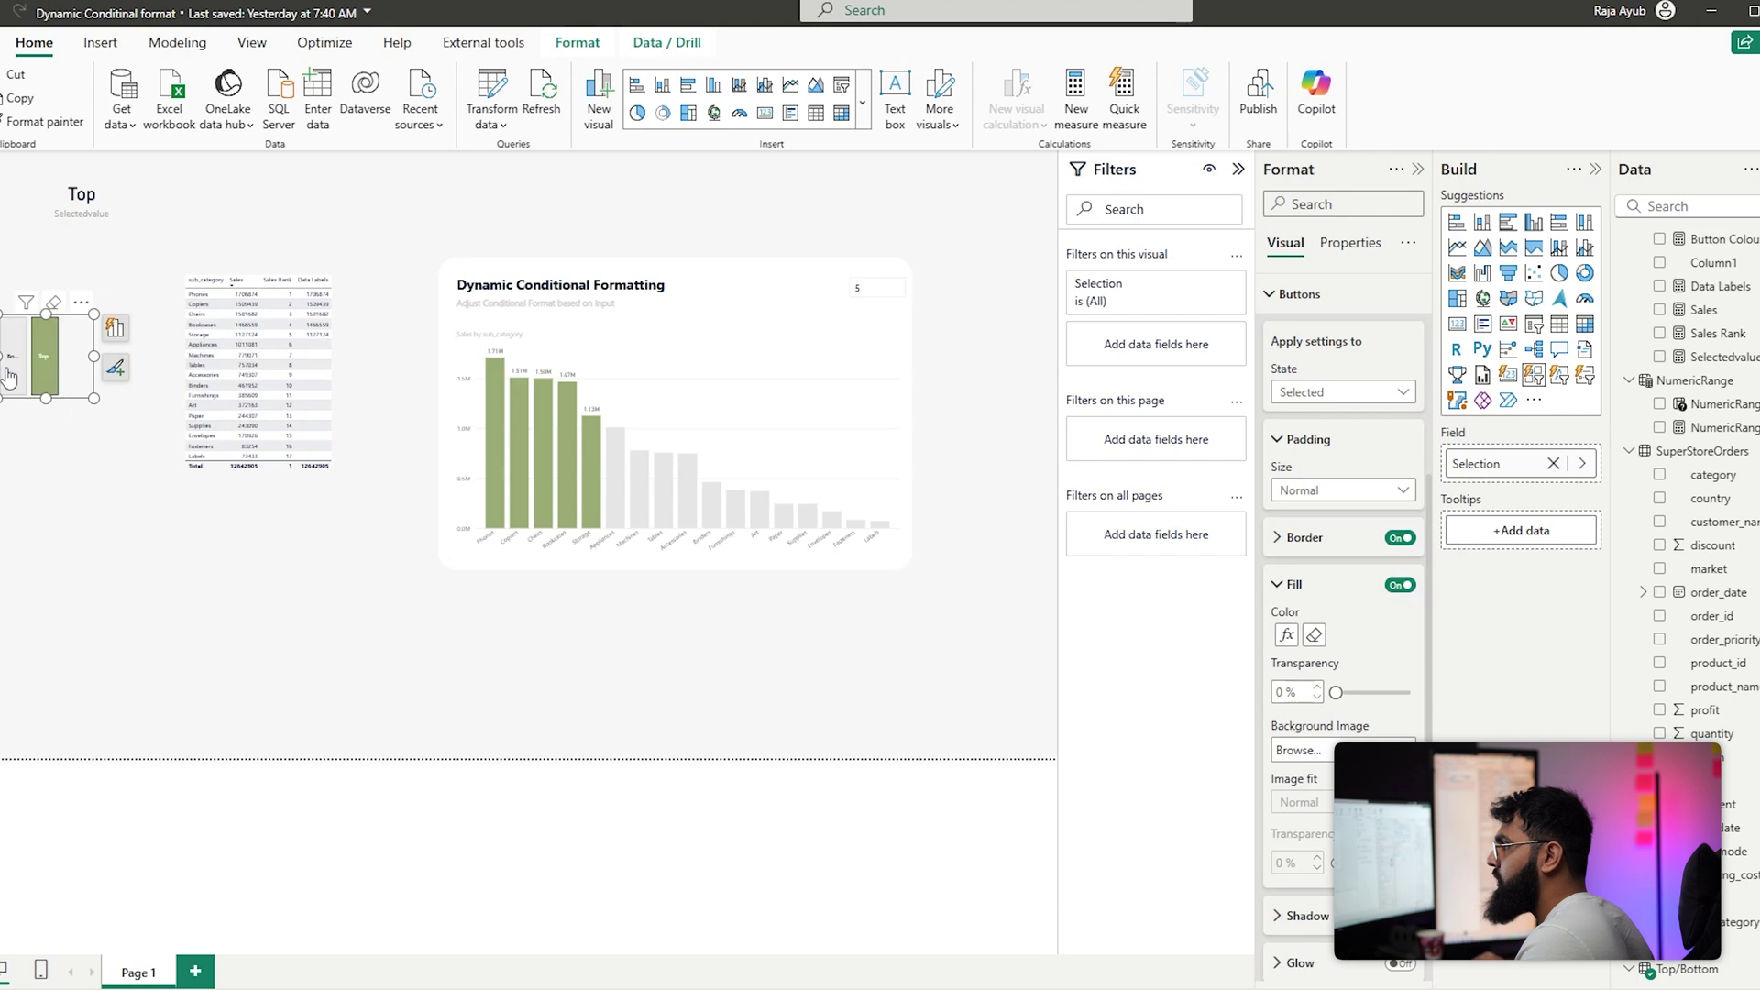
pyautogui.click(50, 394)
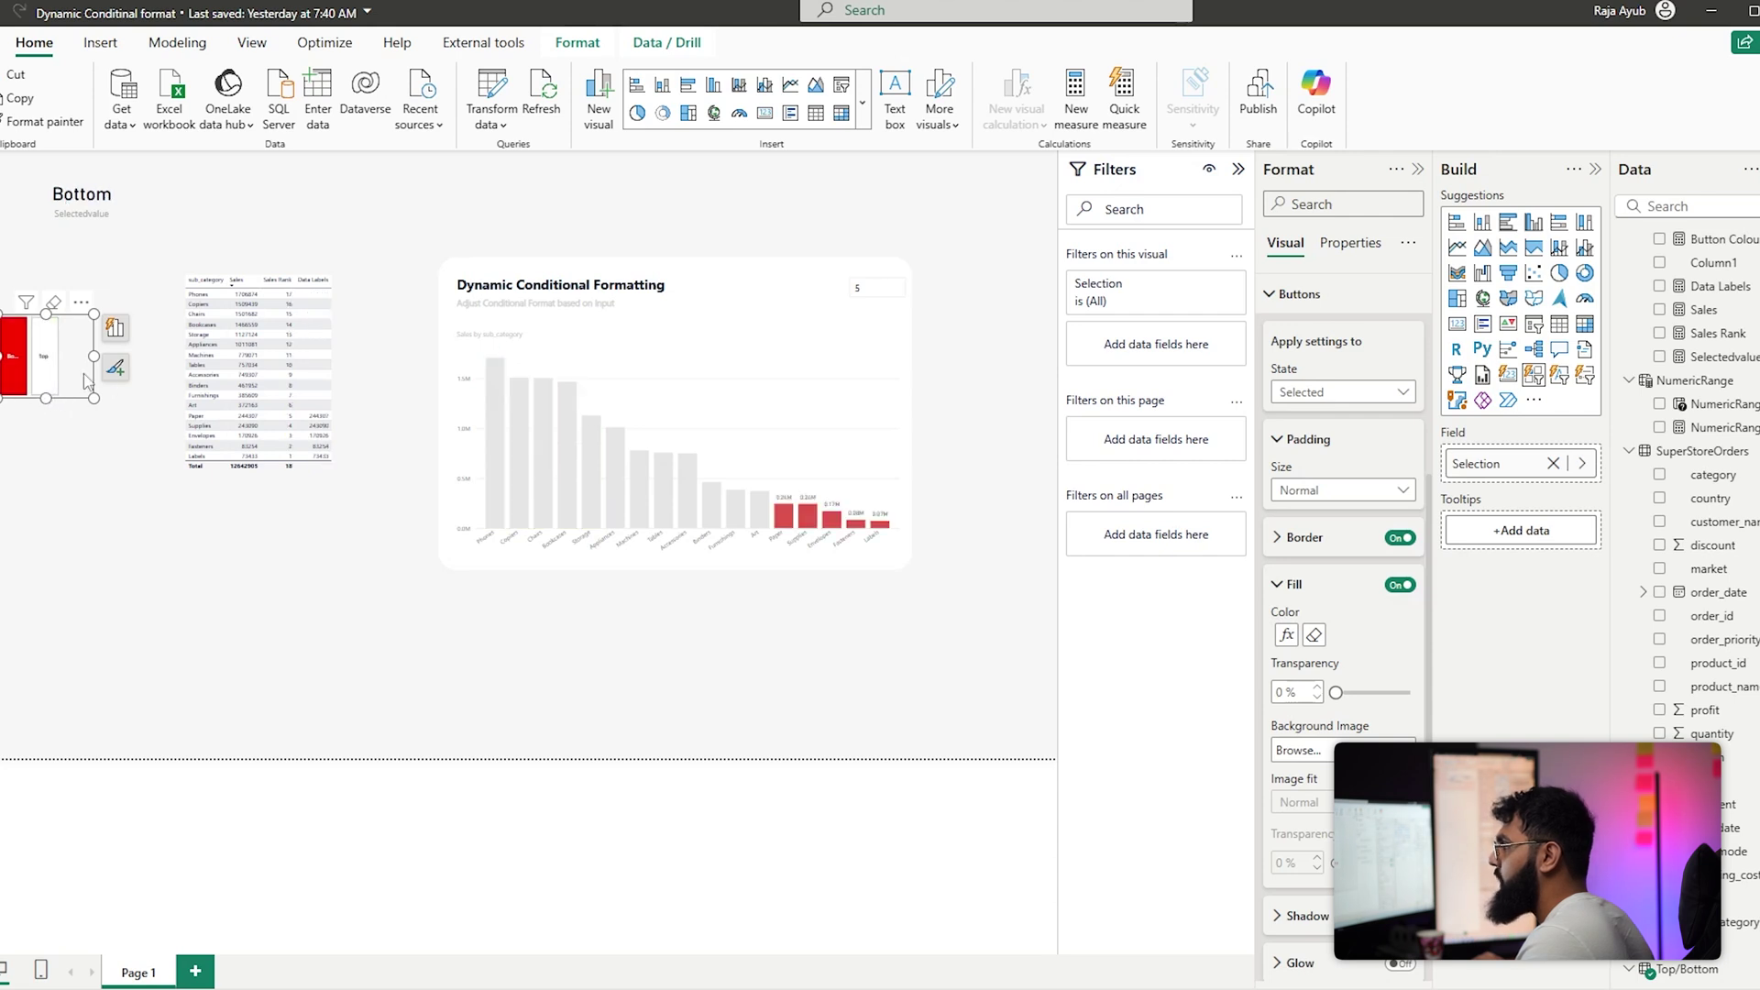
# Base the fill color of the buttons' Default state on the Button Colours measure as a field value
pyautogui.click(1317, 635)
pyautogui.click(1343, 393)
pyautogui.click(1321, 418)
pyautogui.click(1338, 635)
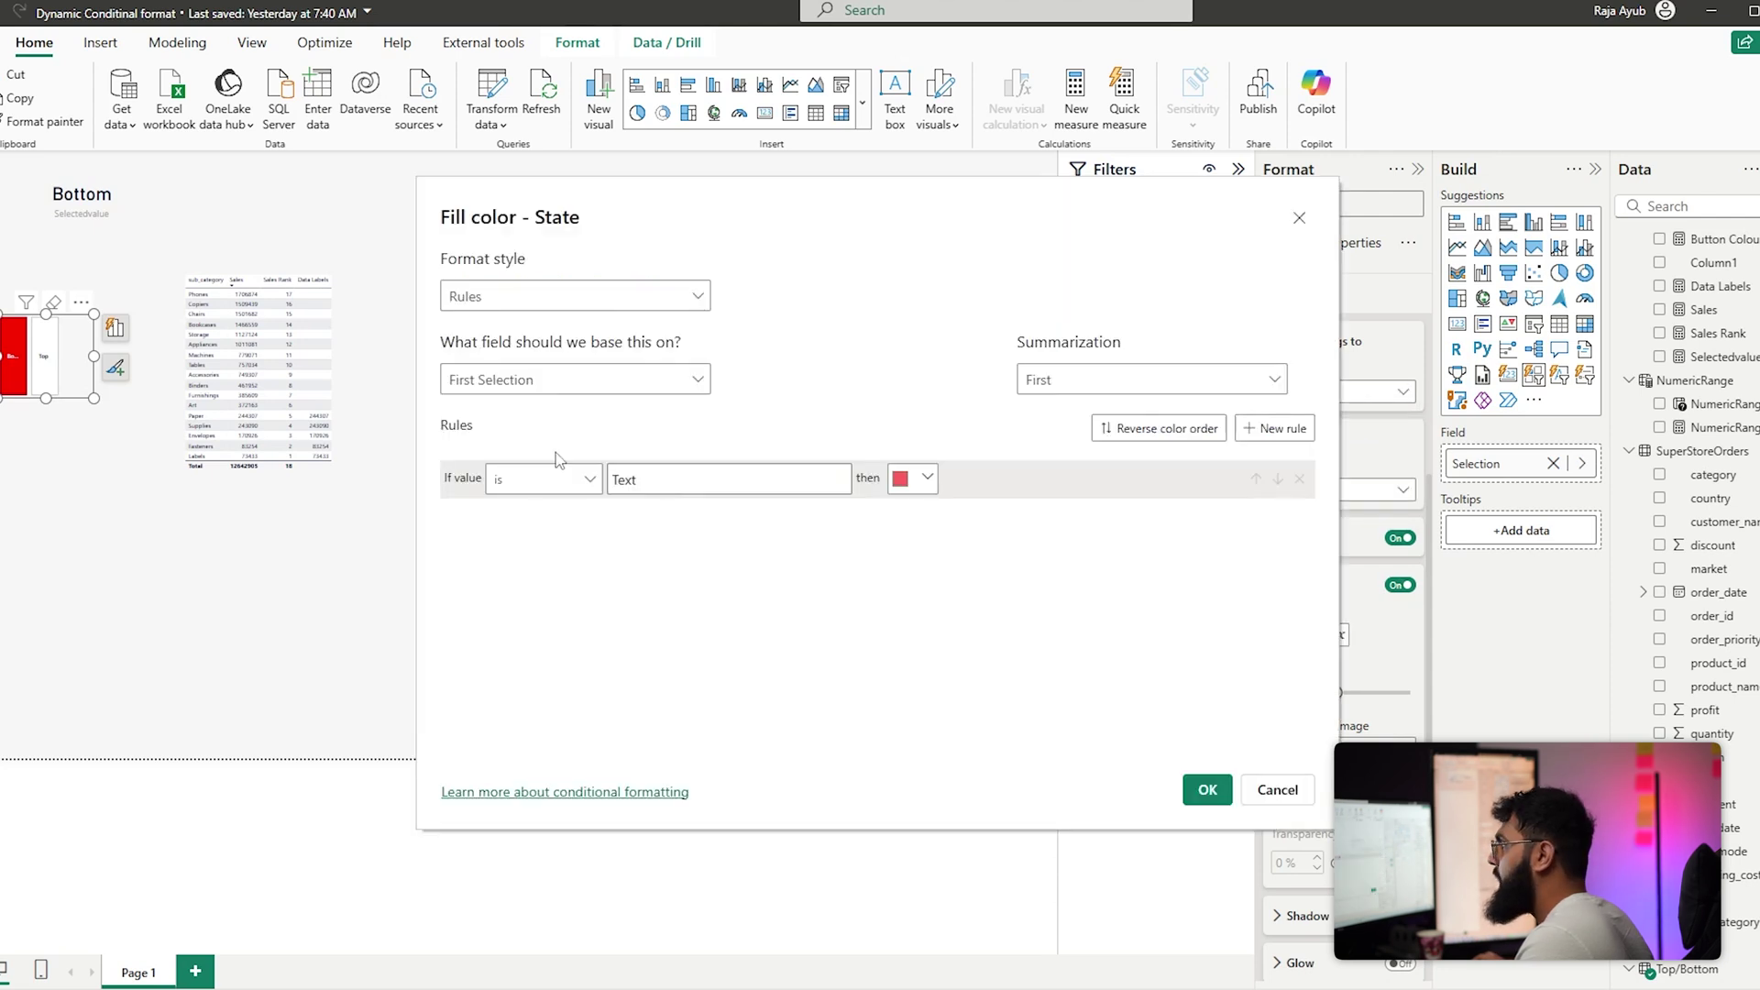
pyautogui.click(528, 296)
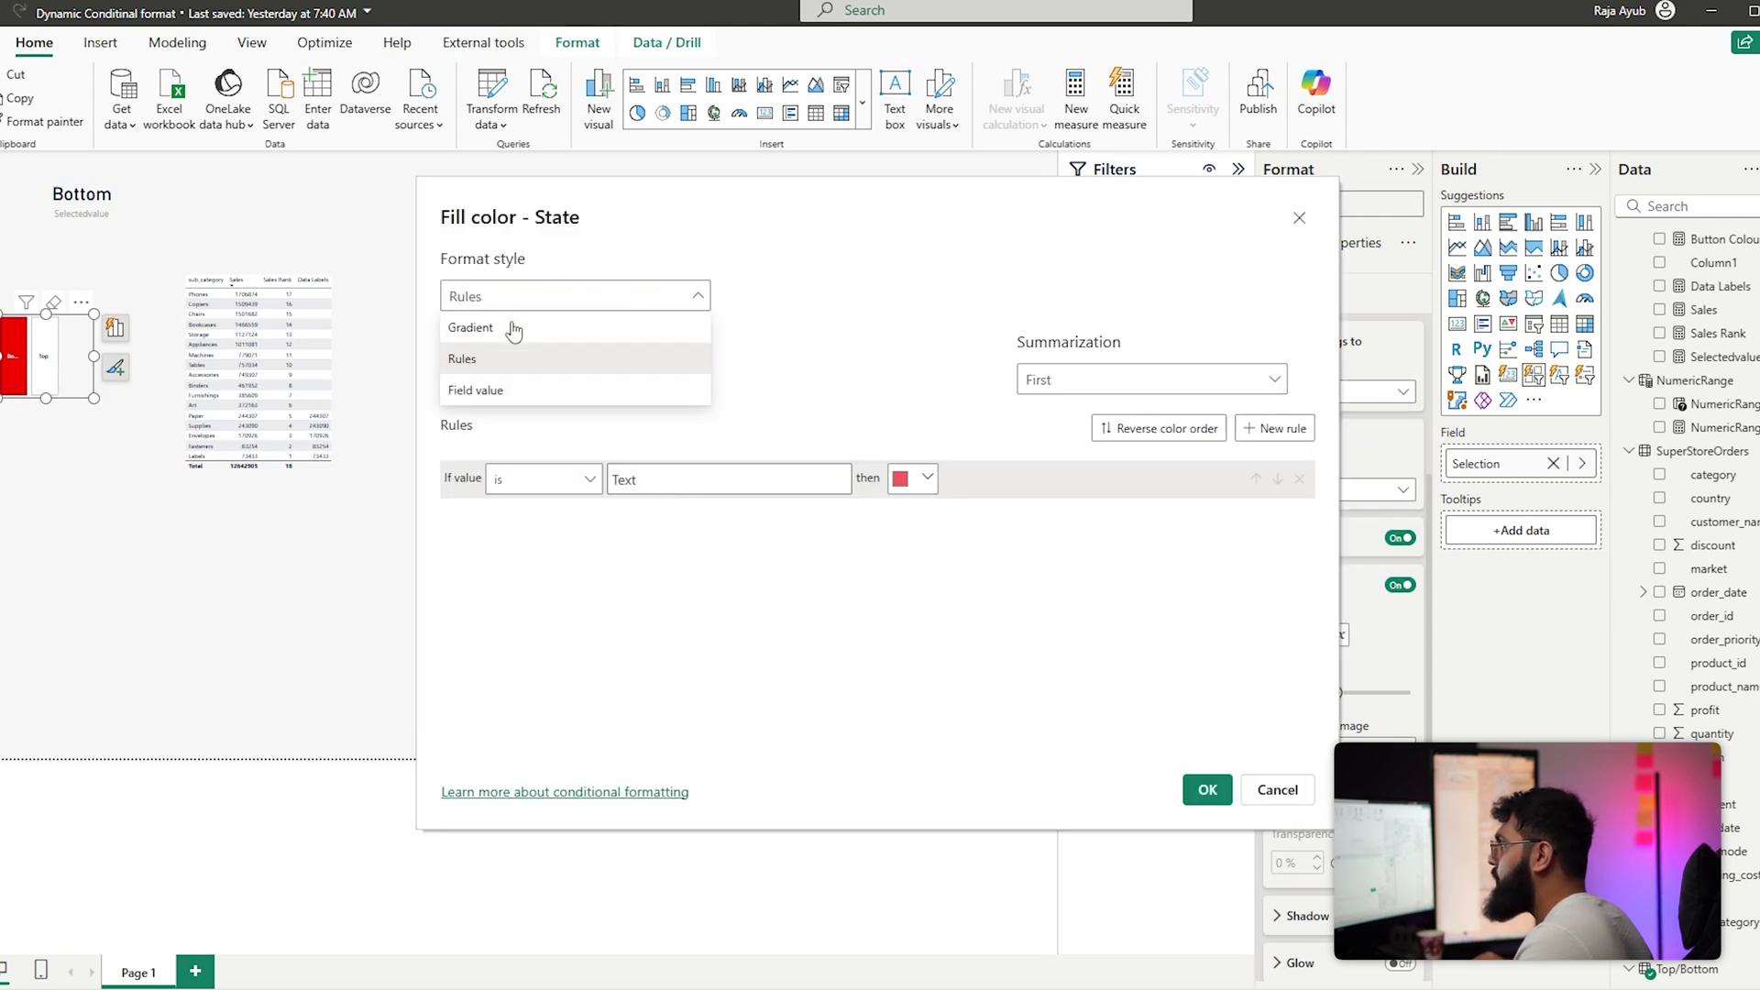
pyautogui.click(492, 389)
pyautogui.click(530, 376)
pyautogui.click(461, 449)
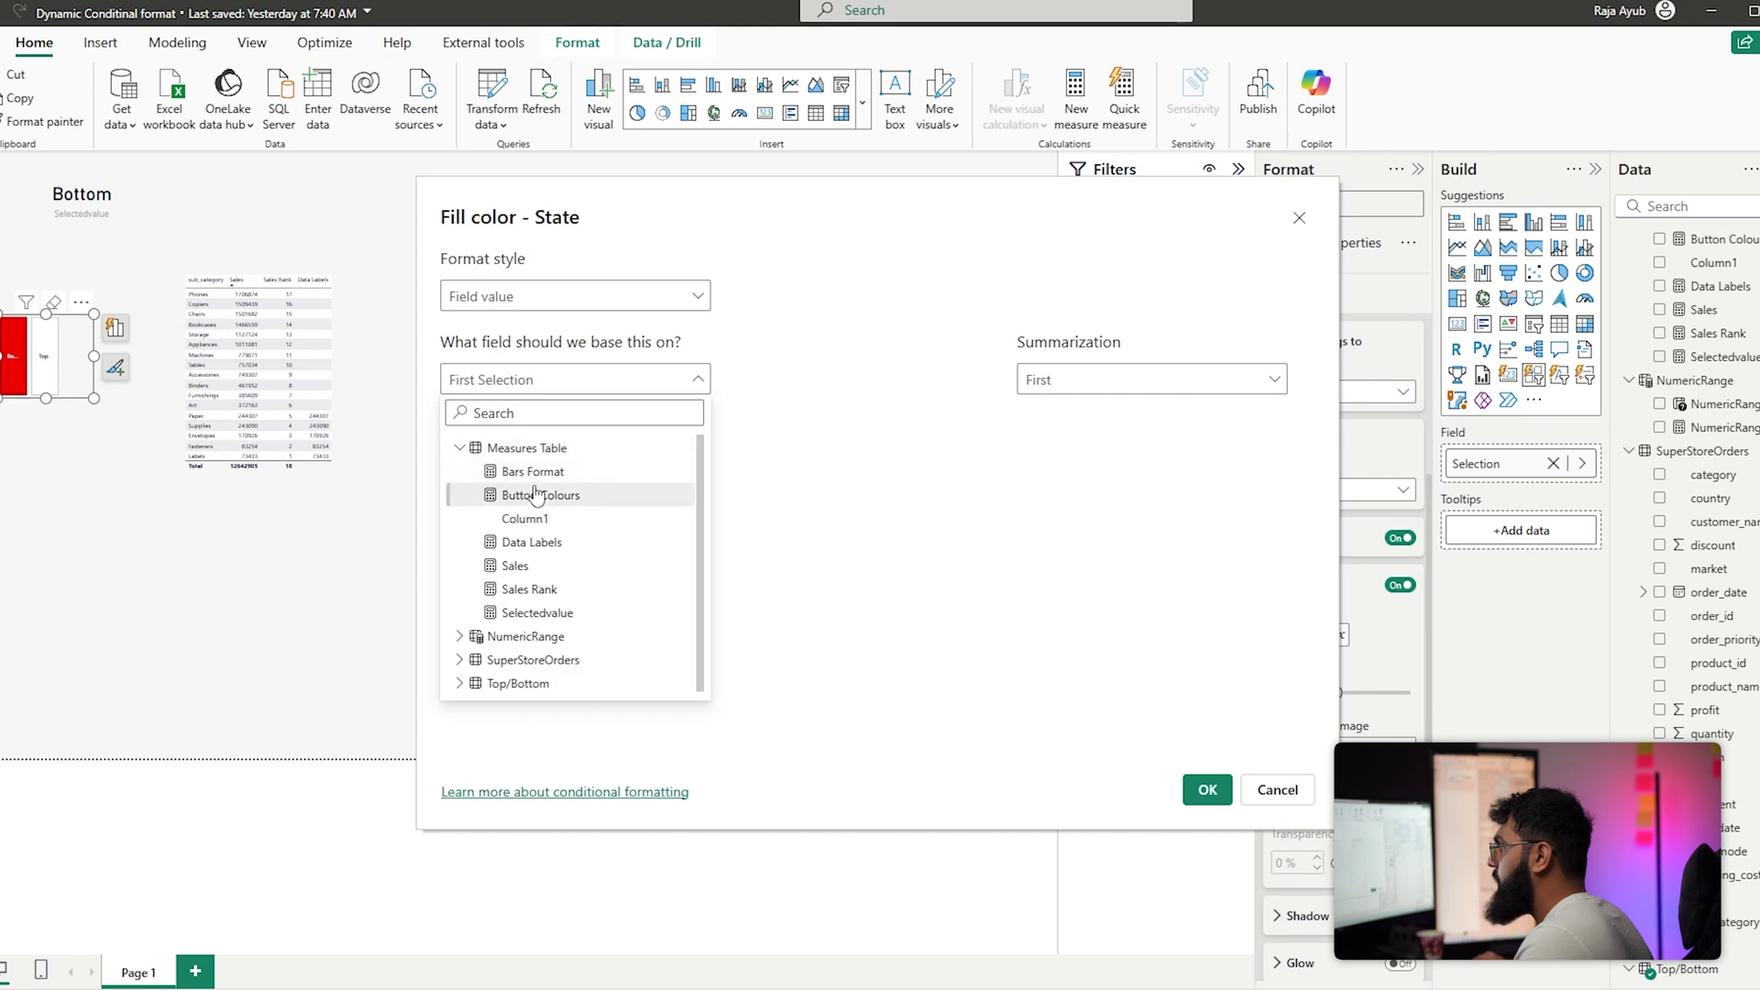
pyautogui.click(531, 495)
pyautogui.click(1203, 789)
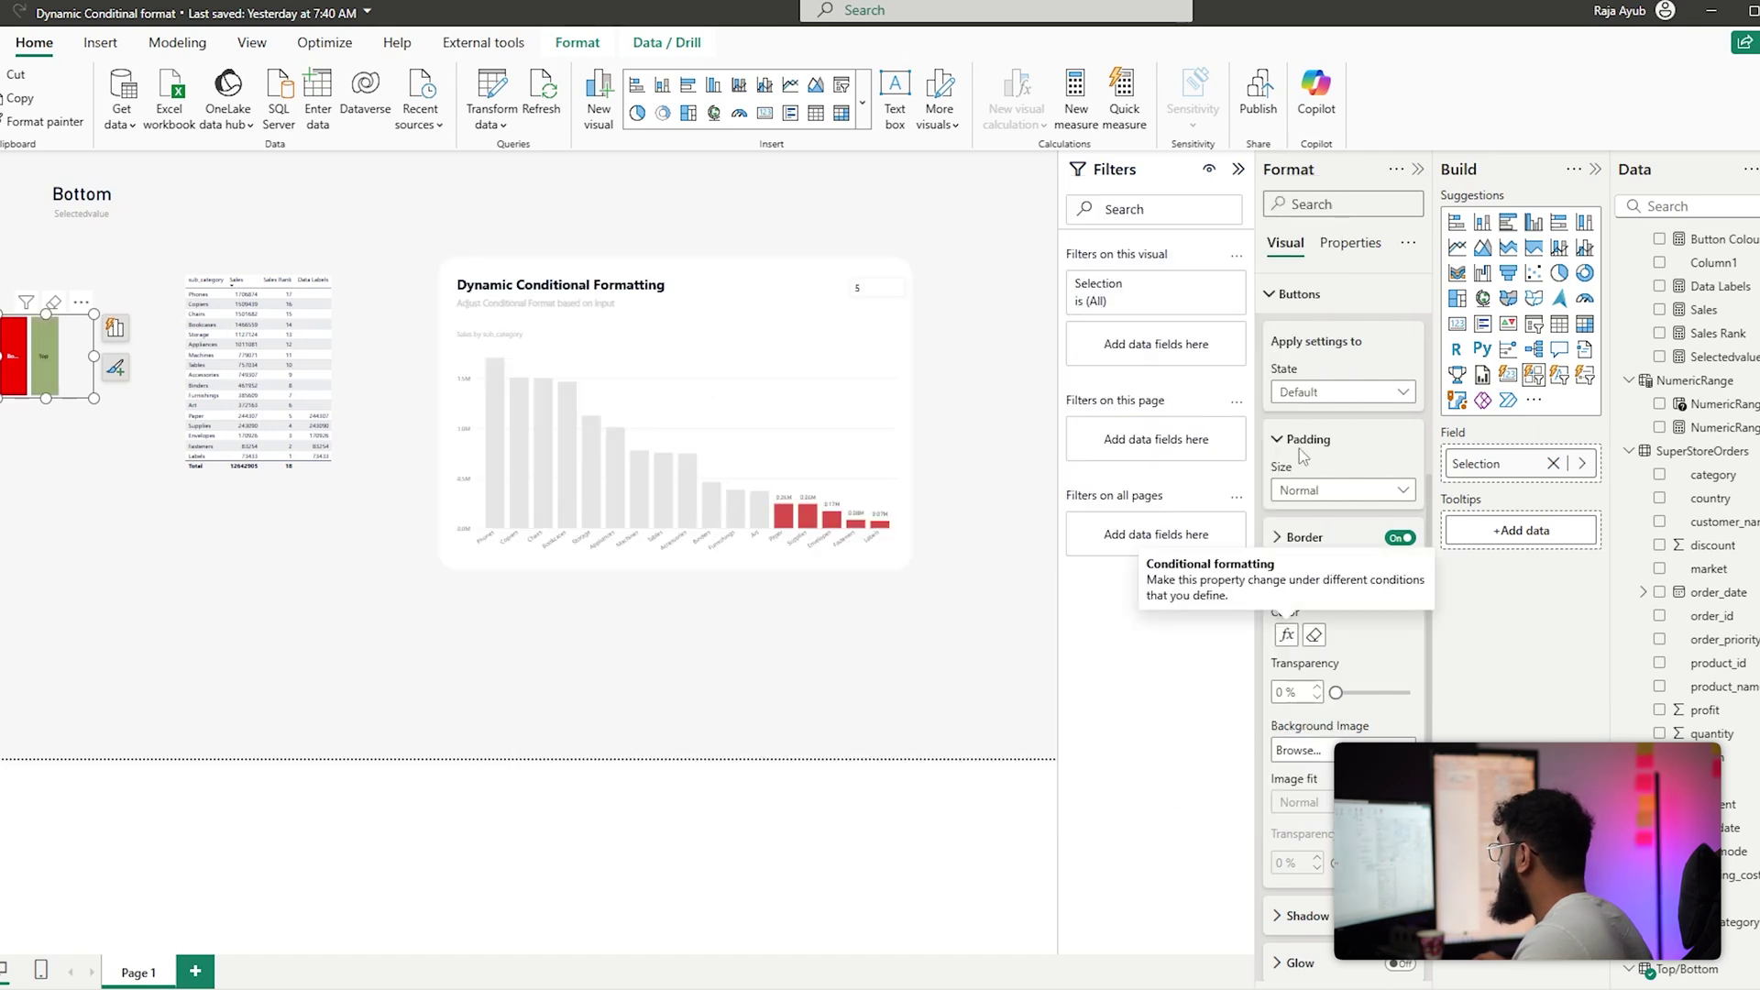
# Move the Selection slicer into the chart's header with Top chosen, and set the default button fill transparency to 70%
pyautogui.moveTo(1374, 693); pyautogui.dragTo(1378, 694)
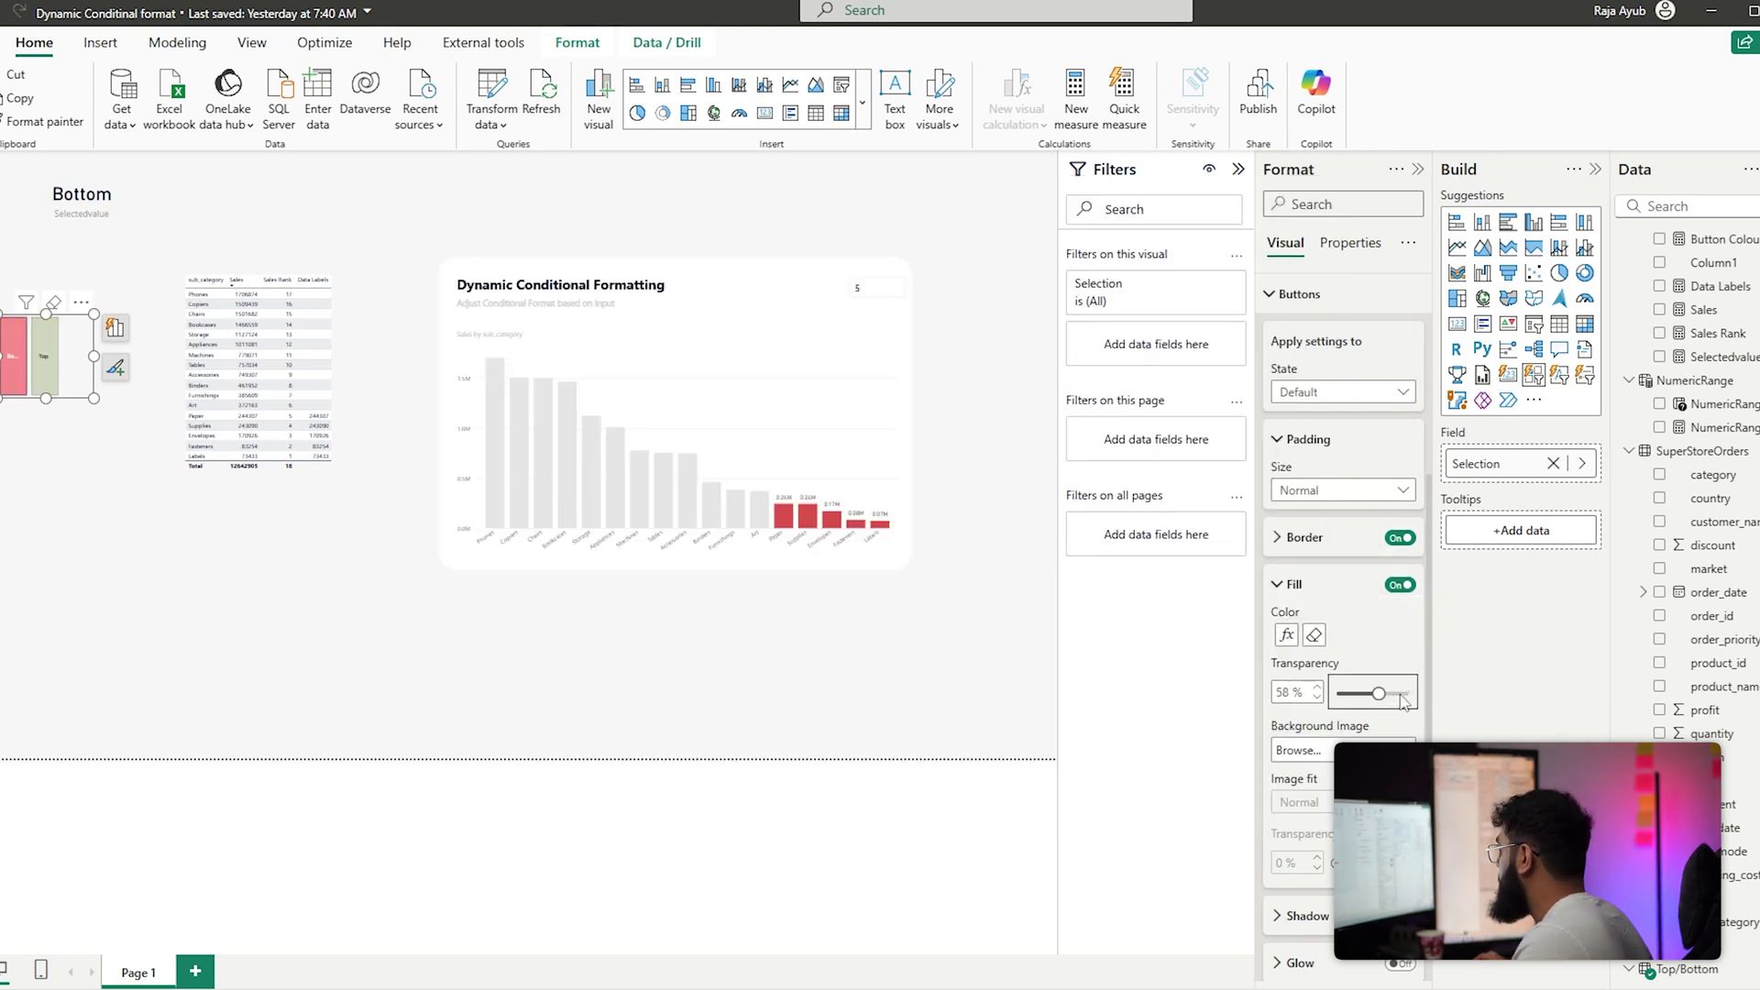
pyautogui.click(44, 385)
pyautogui.moveTo(49, 386); pyautogui.dragTo(807, 293)
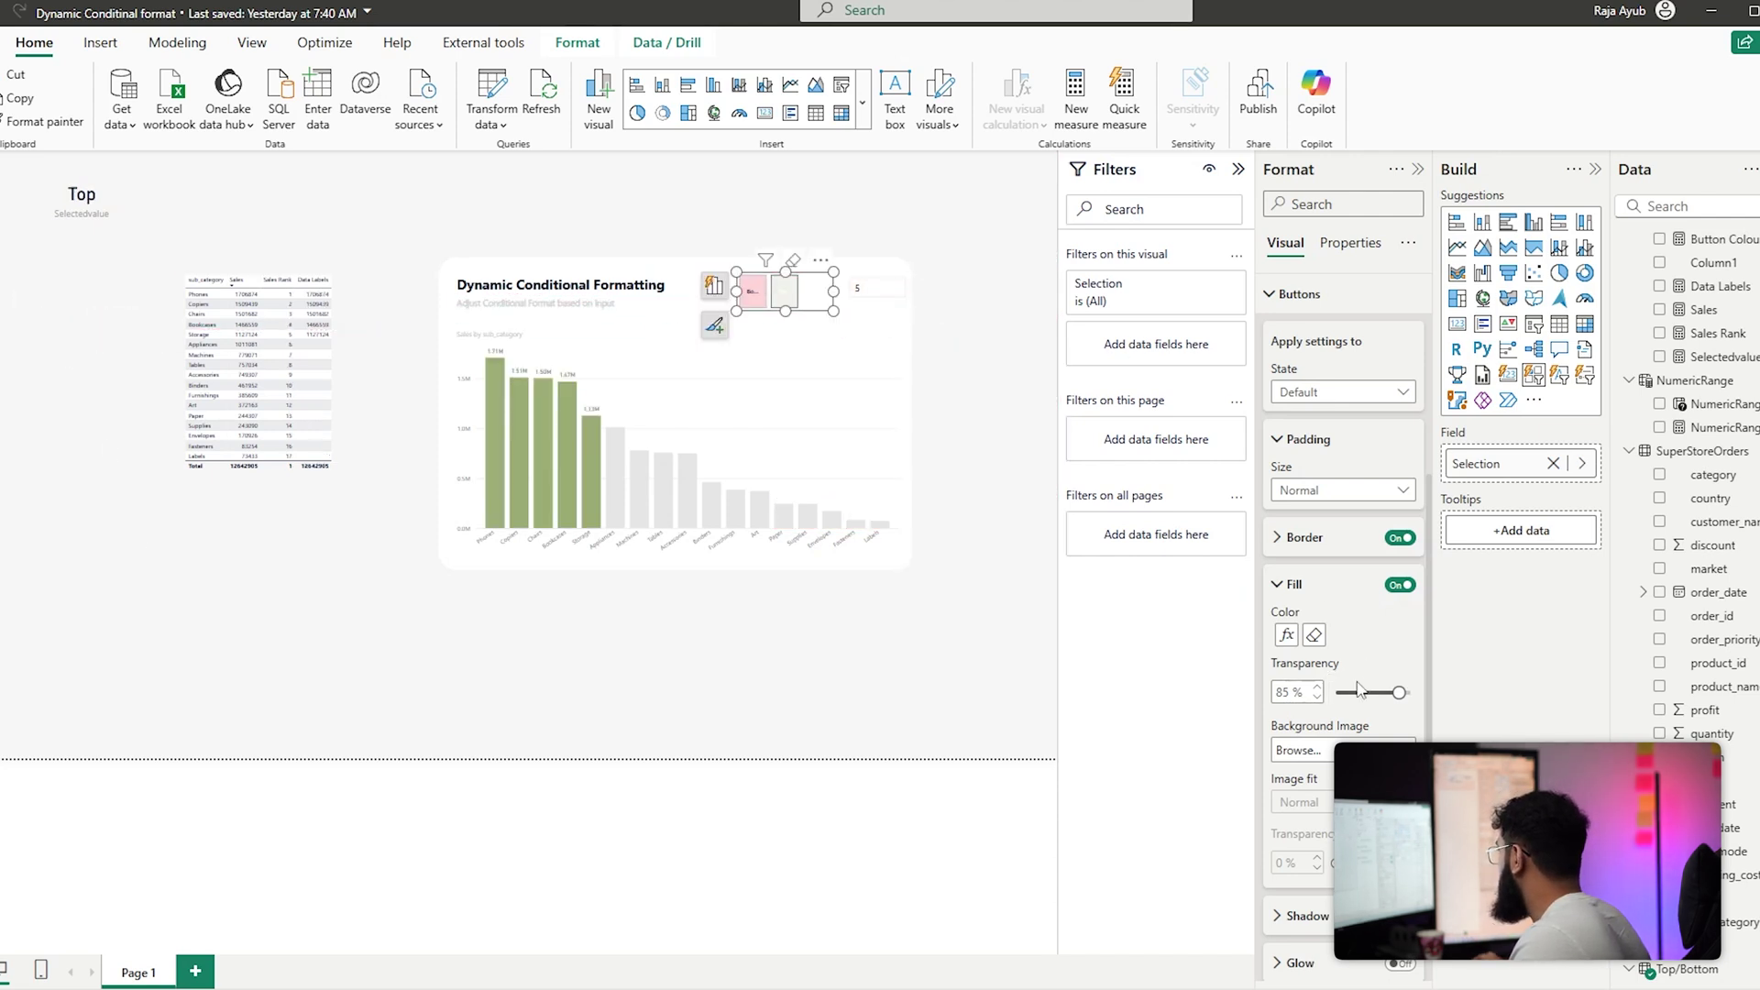
pyautogui.scroll(-2, 1360, 689)
pyautogui.moveTo(1399, 605); pyautogui.dragTo(1388, 605)
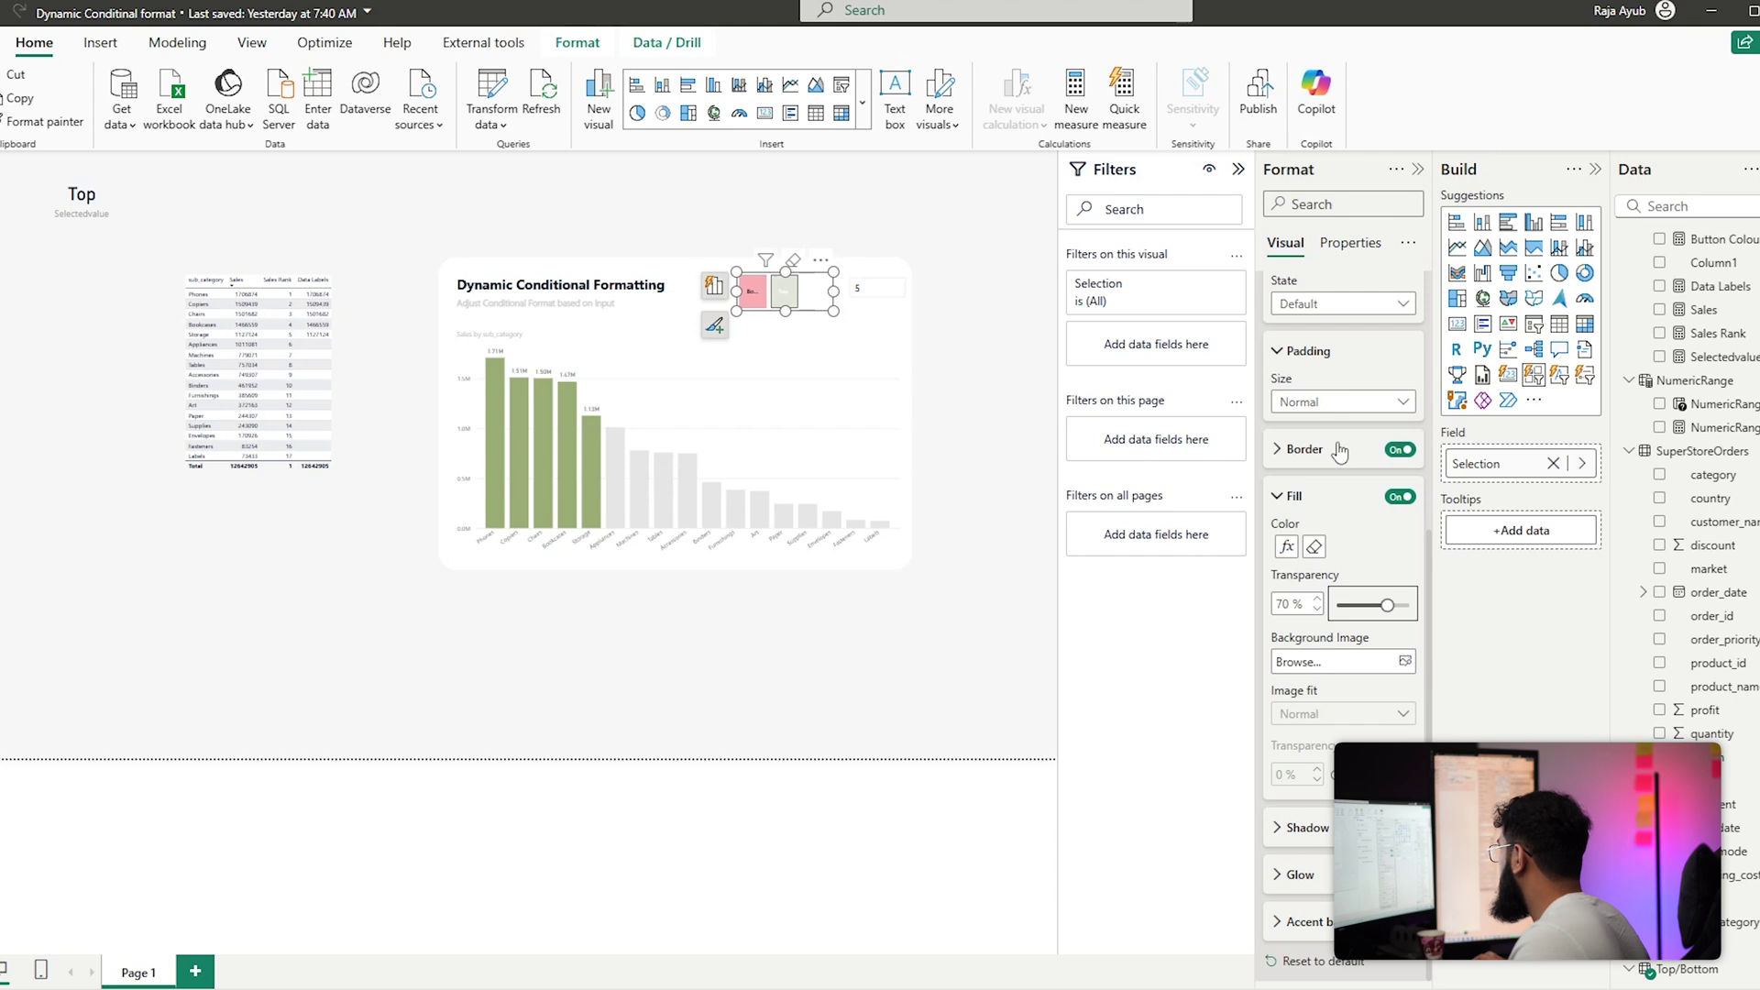
# Set the fill transparency of the buttons' Selected state to 0% and test the slicer with Bottom and Top
pyautogui.click(1340, 303)
pyautogui.click(1329, 426)
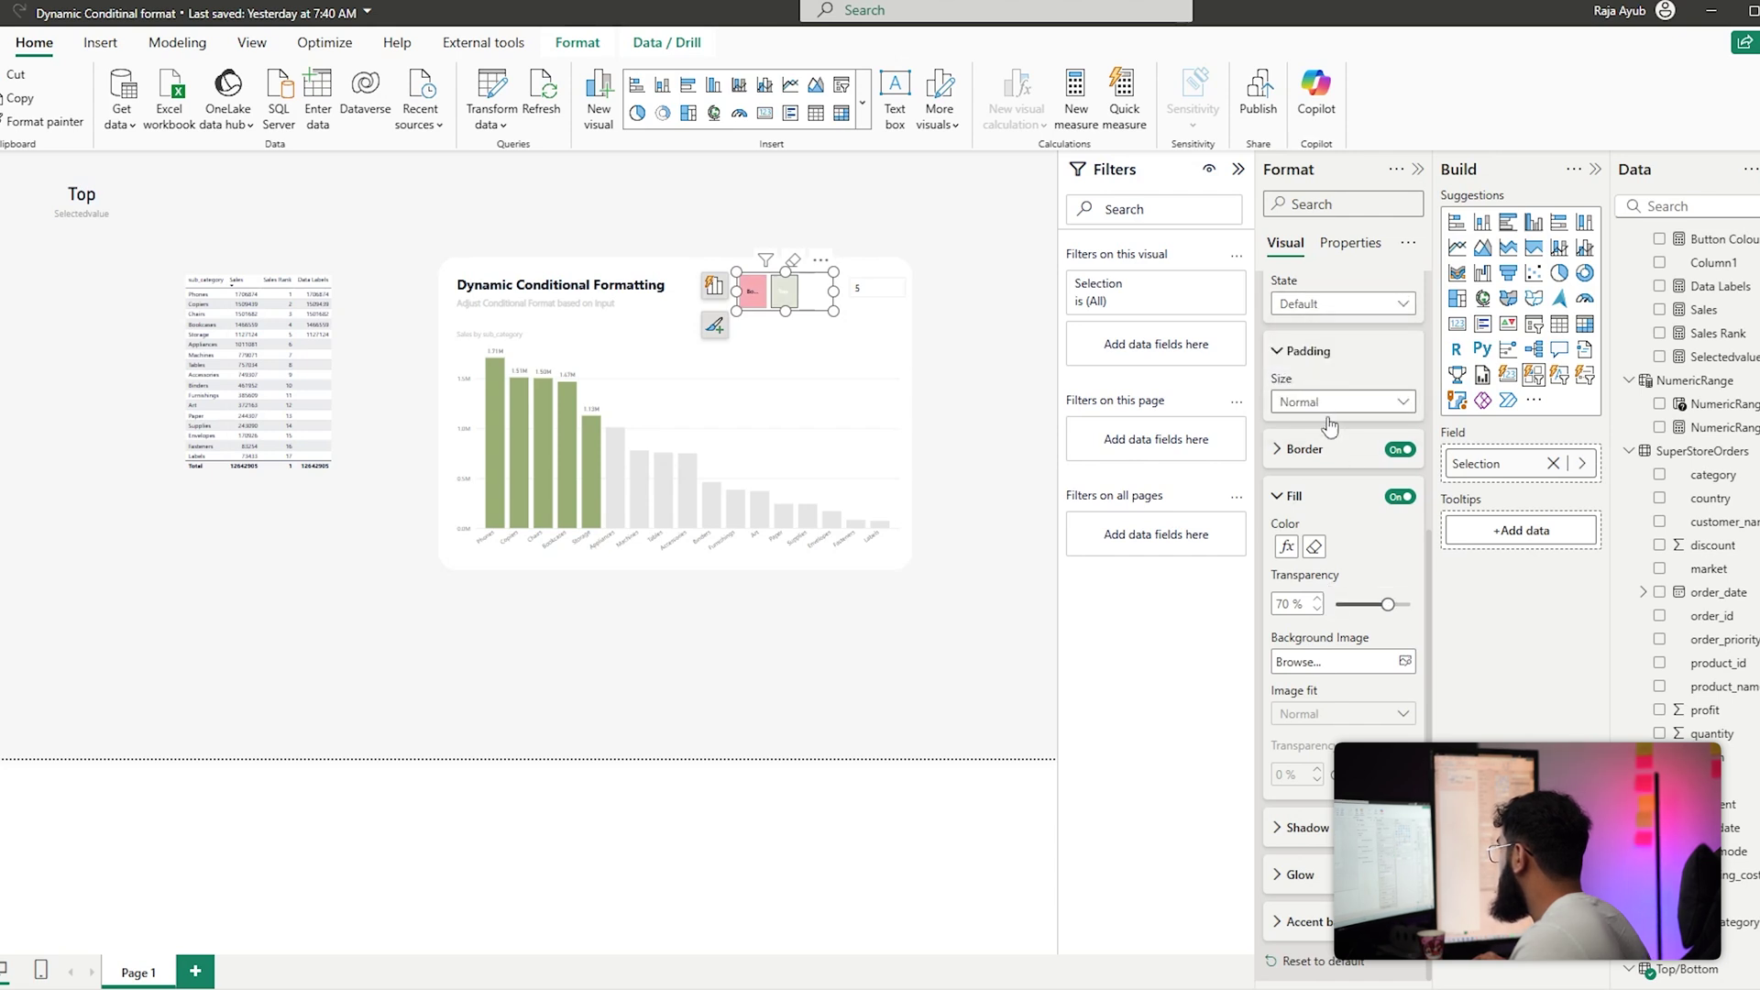
pyautogui.moveTo(1384, 605); pyautogui.dragTo(1330, 616)
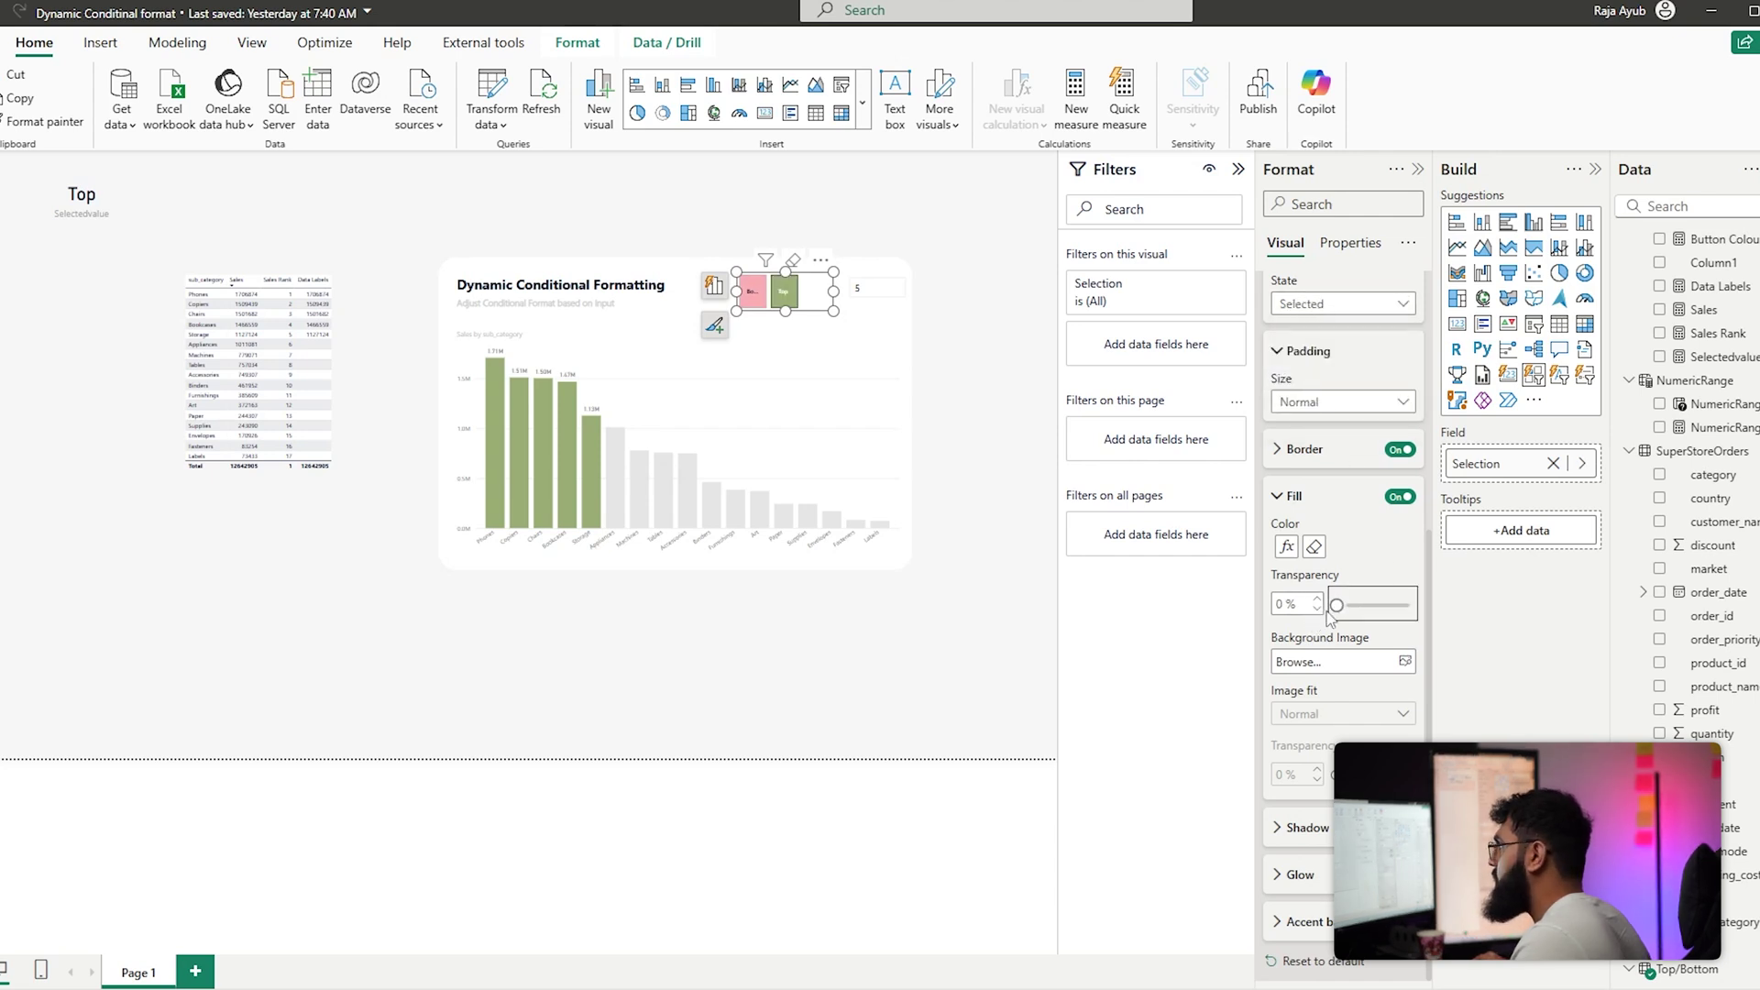
pyautogui.click(752, 292)
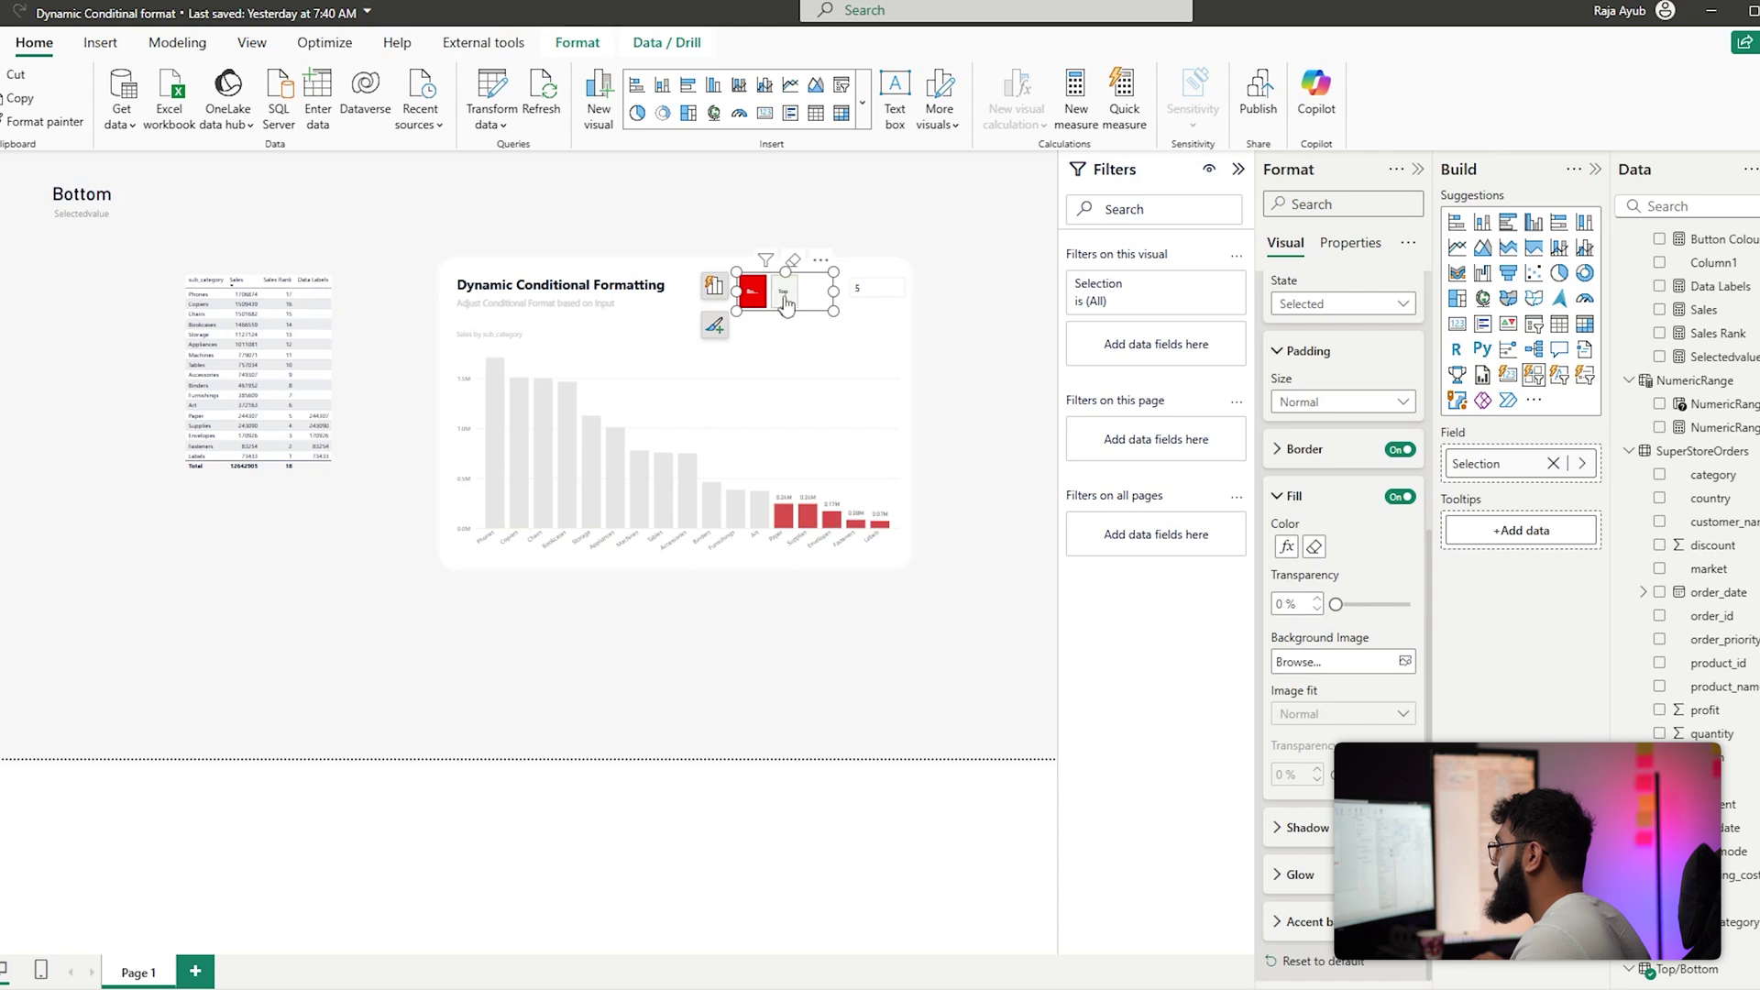
pyautogui.click(786, 298)
# Make the slicer wider and shorter, and shape its buttons as rounded rectangles with 12 px corners
pyautogui.moveTo(833, 292); pyautogui.dragTo(867, 291)
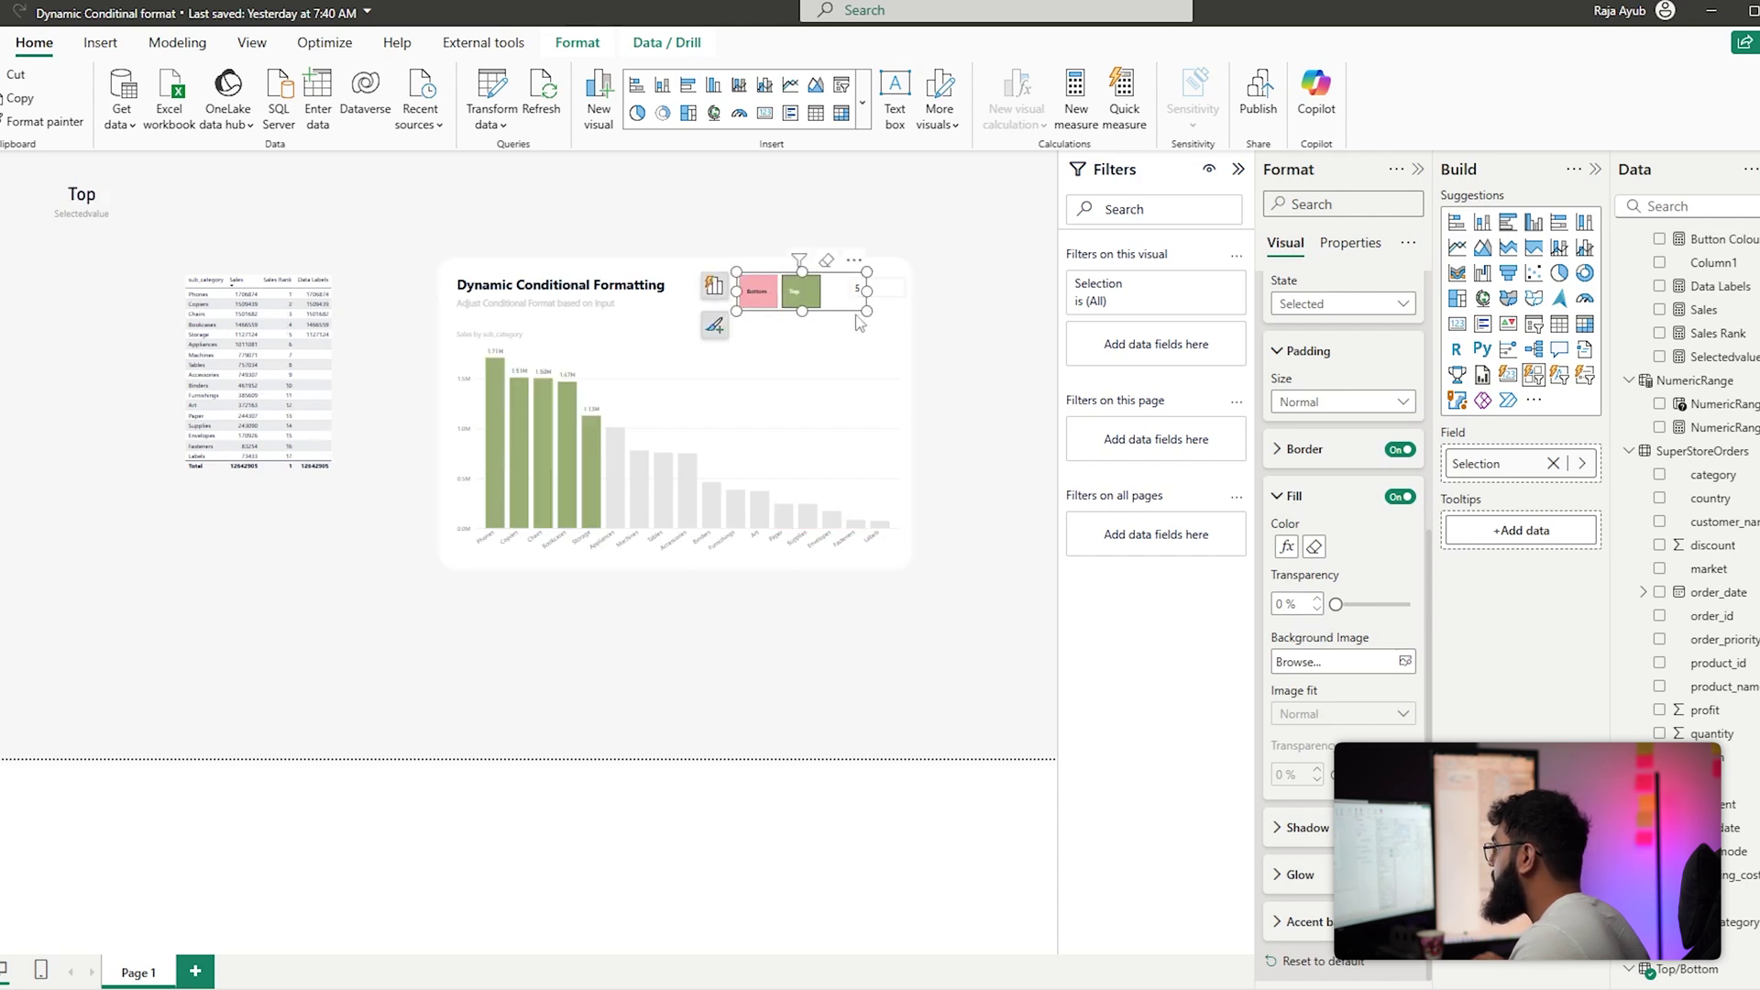
pyautogui.scroll(3, 1343, 551)
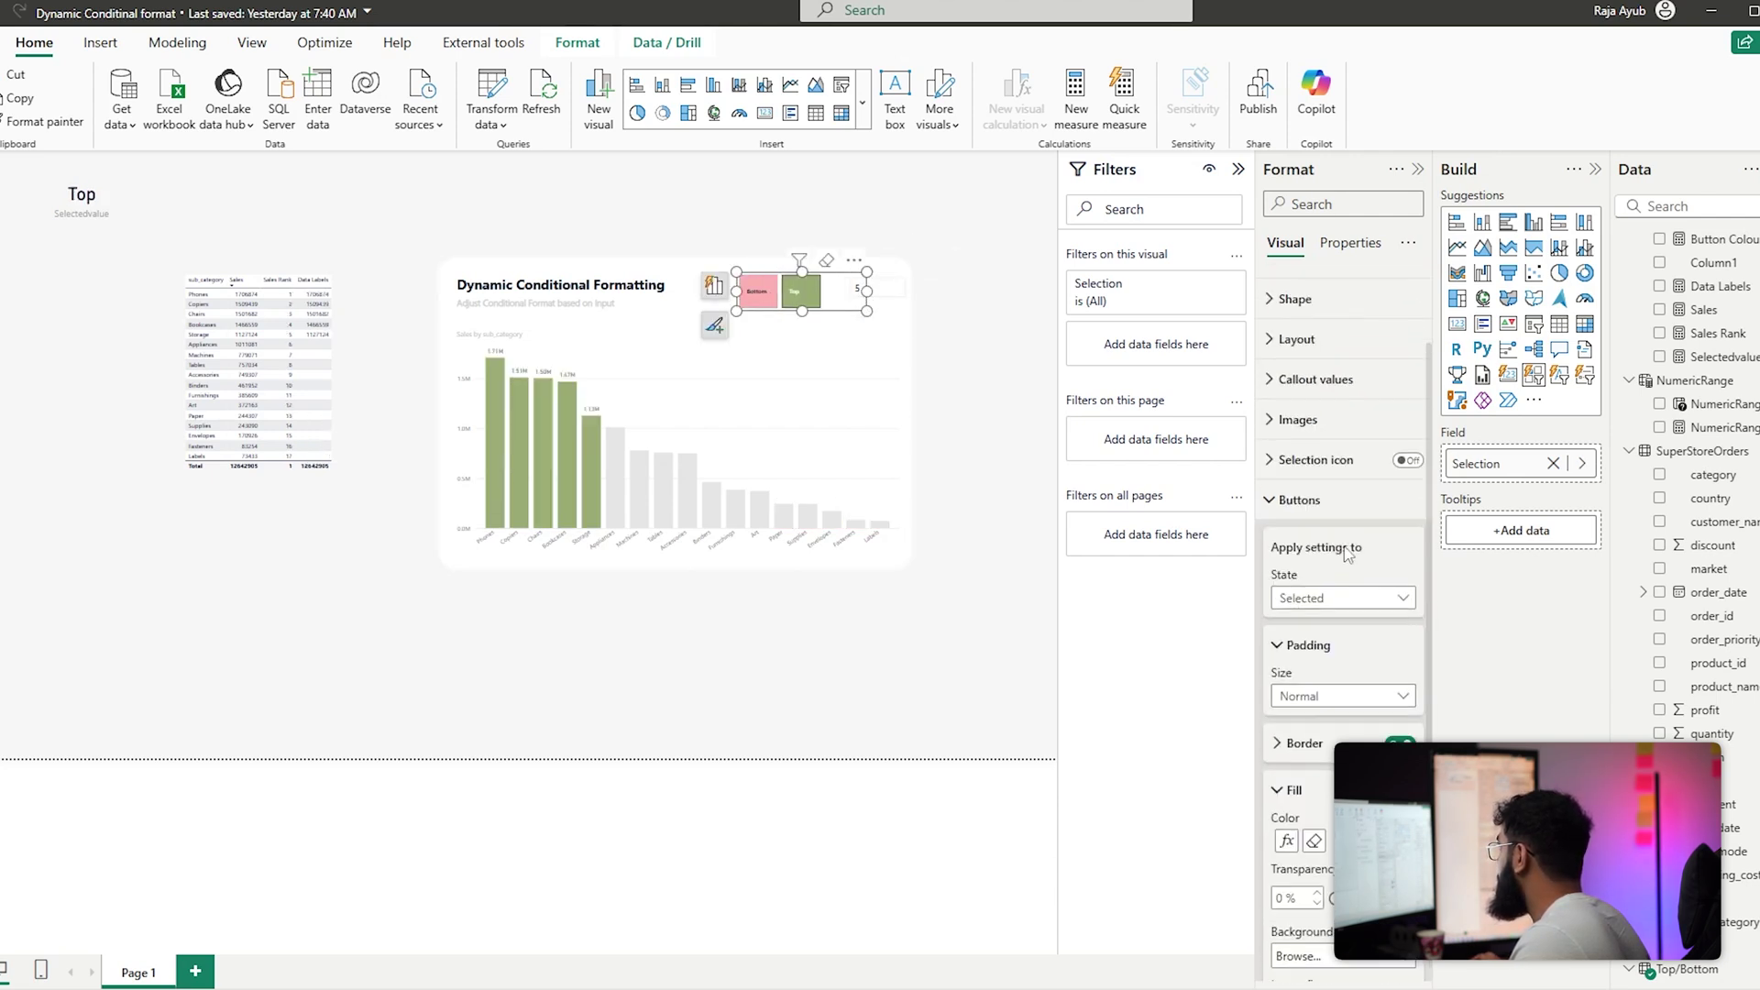
pyautogui.click(1302, 500)
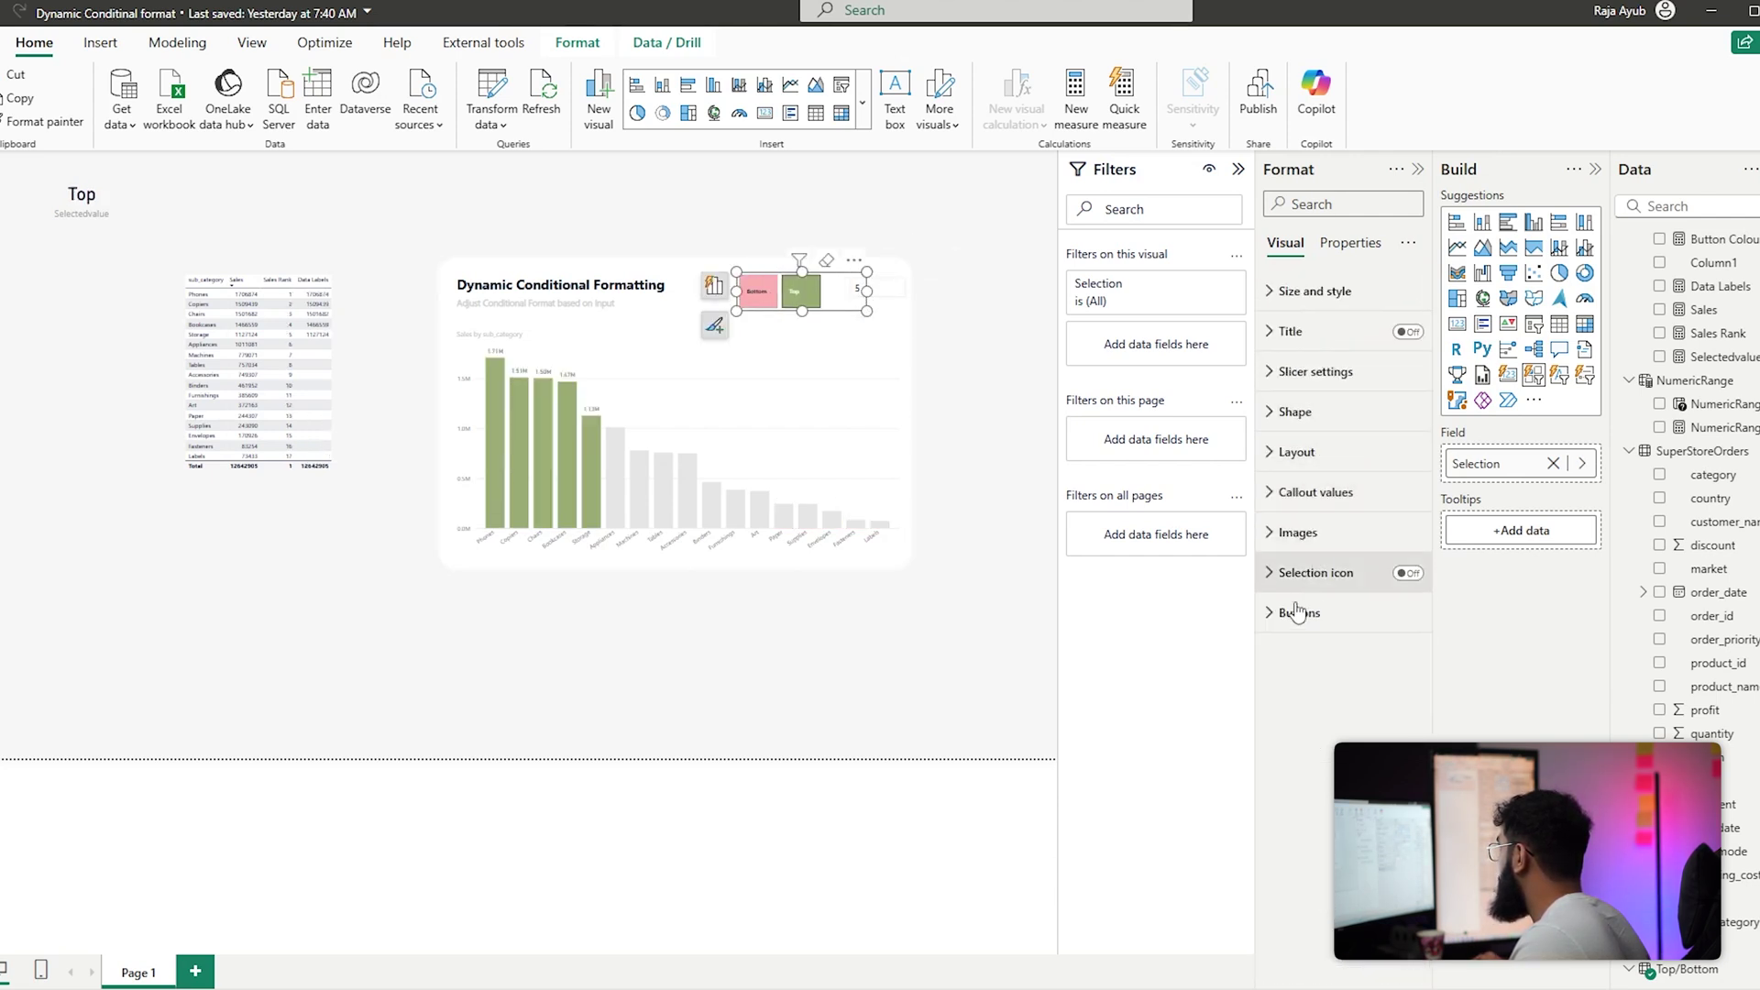
pyautogui.click(1302, 414)
pyautogui.click(1304, 509)
pyautogui.click(1308, 557)
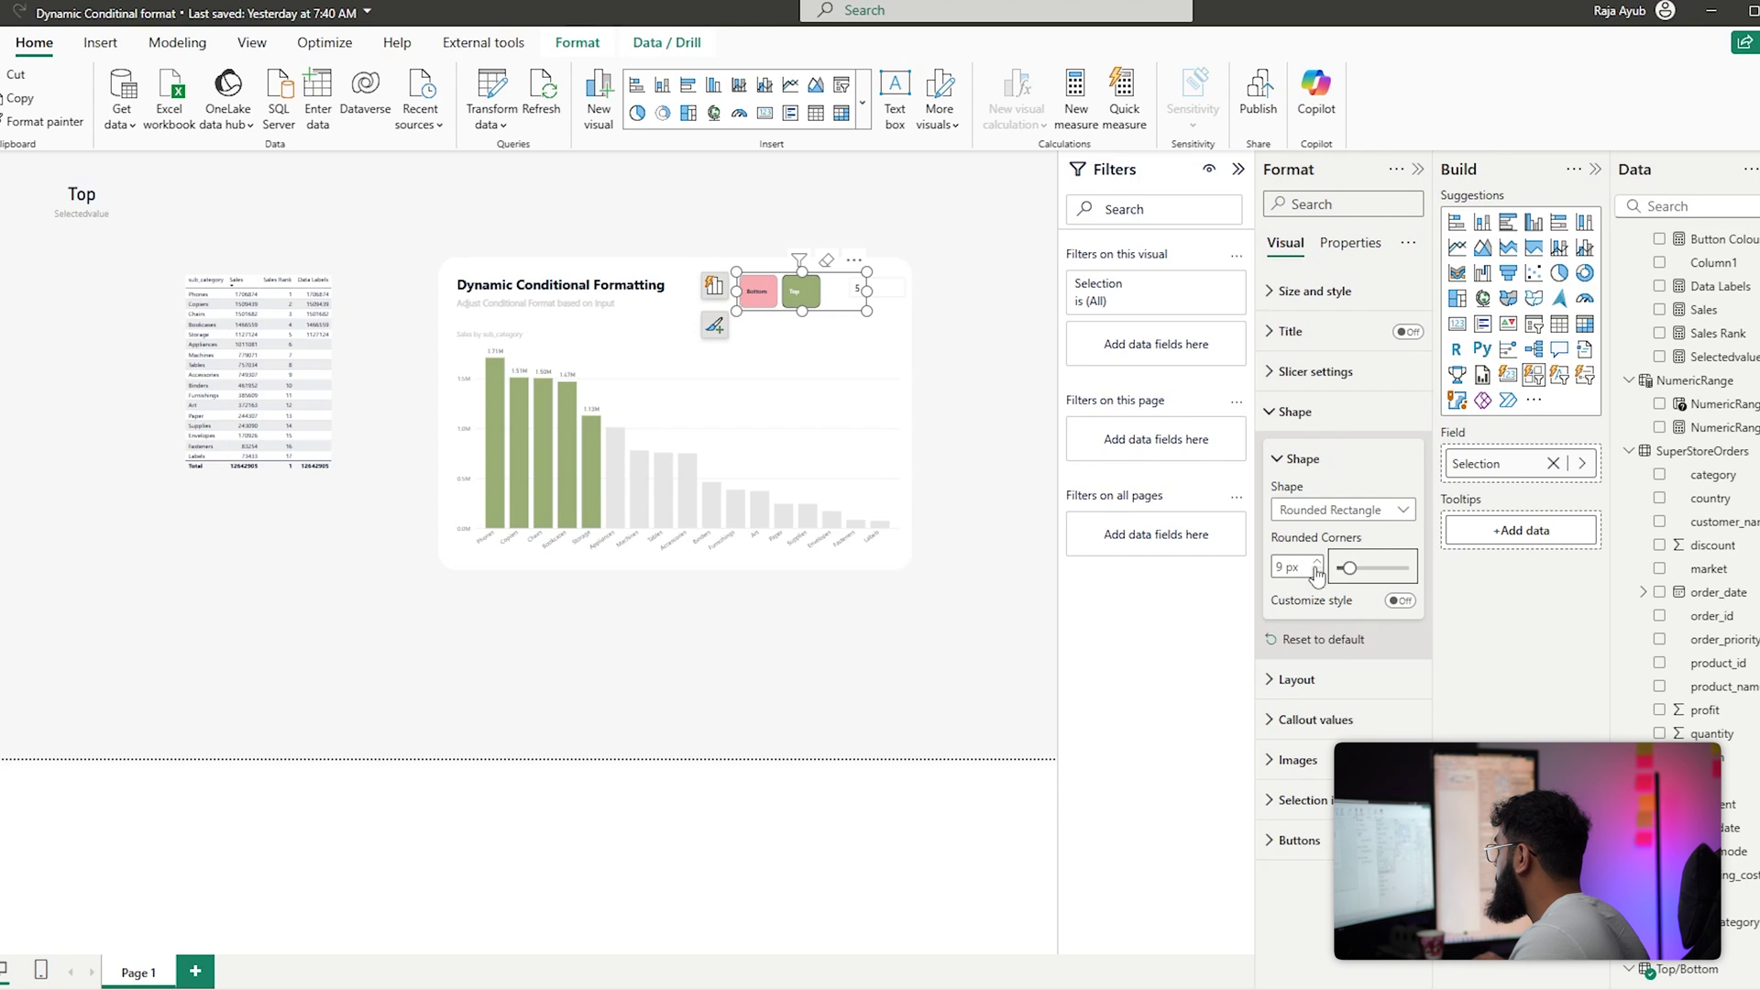
pyautogui.doubleClick(1316, 565)
pyautogui.moveTo(802, 311); pyautogui.dragTo(802, 302)
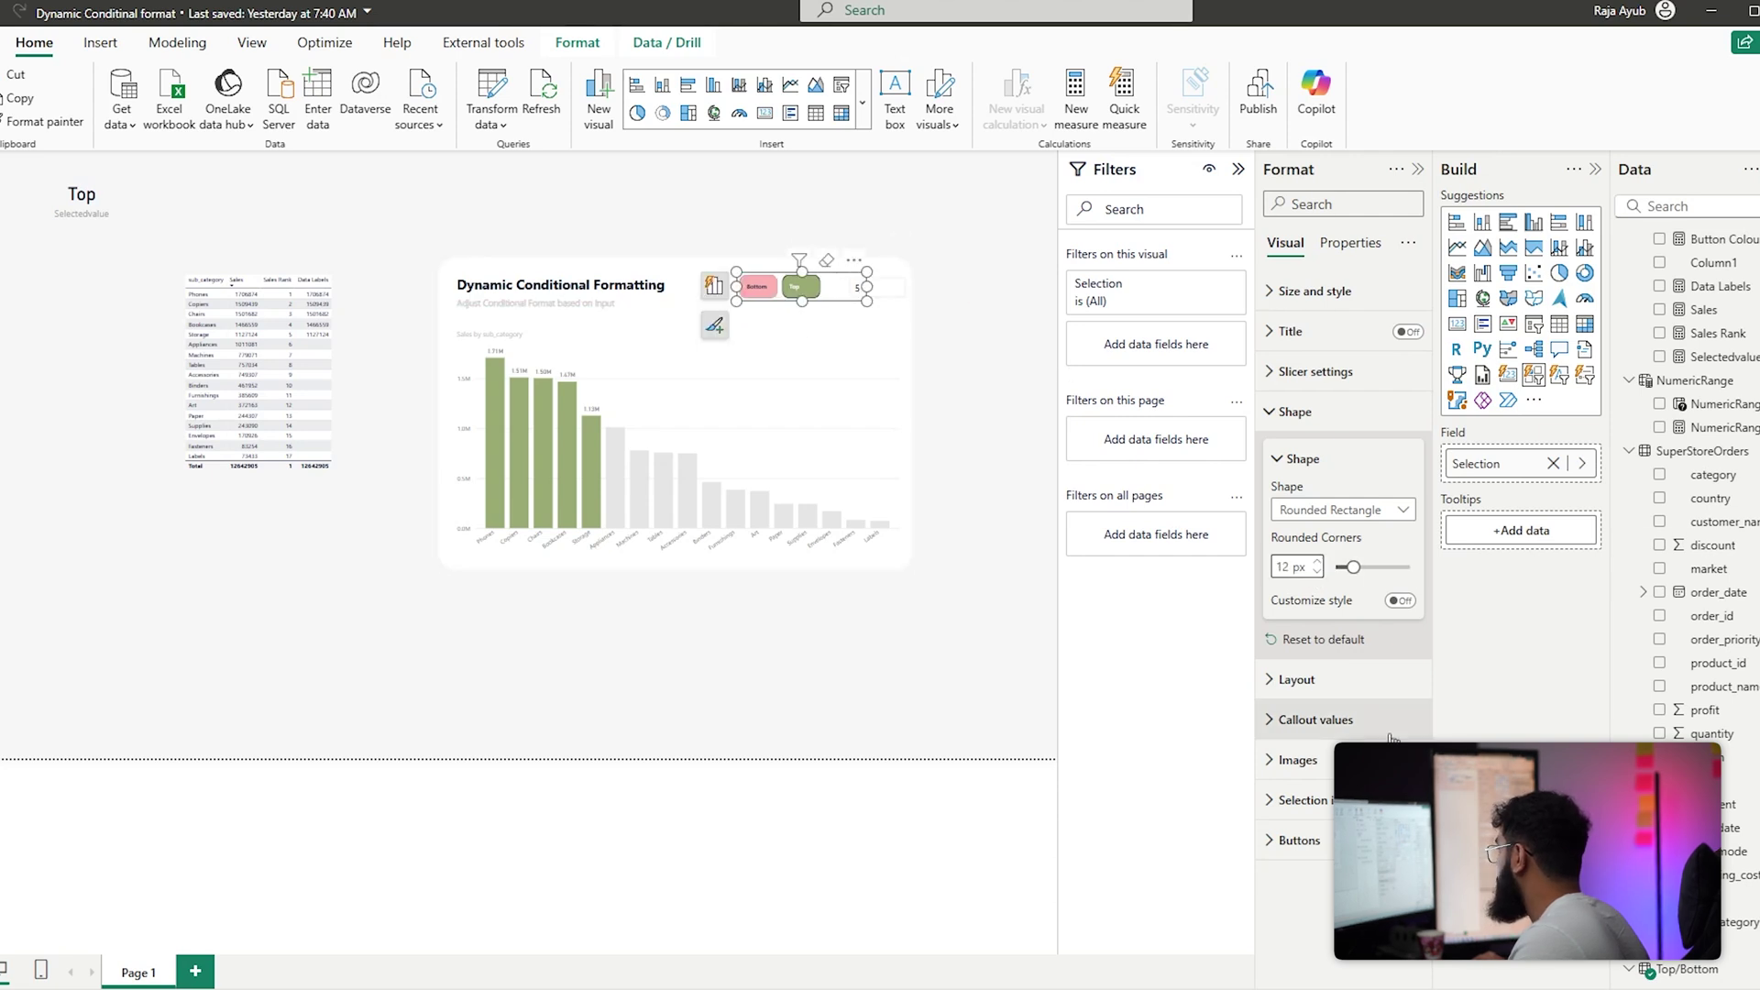
# Set the callout value color of the slicer buttons' Default state to the darkest gray in the white theme shades
pyautogui.click(1315, 720)
pyautogui.scroll(-3, 1323, 861)
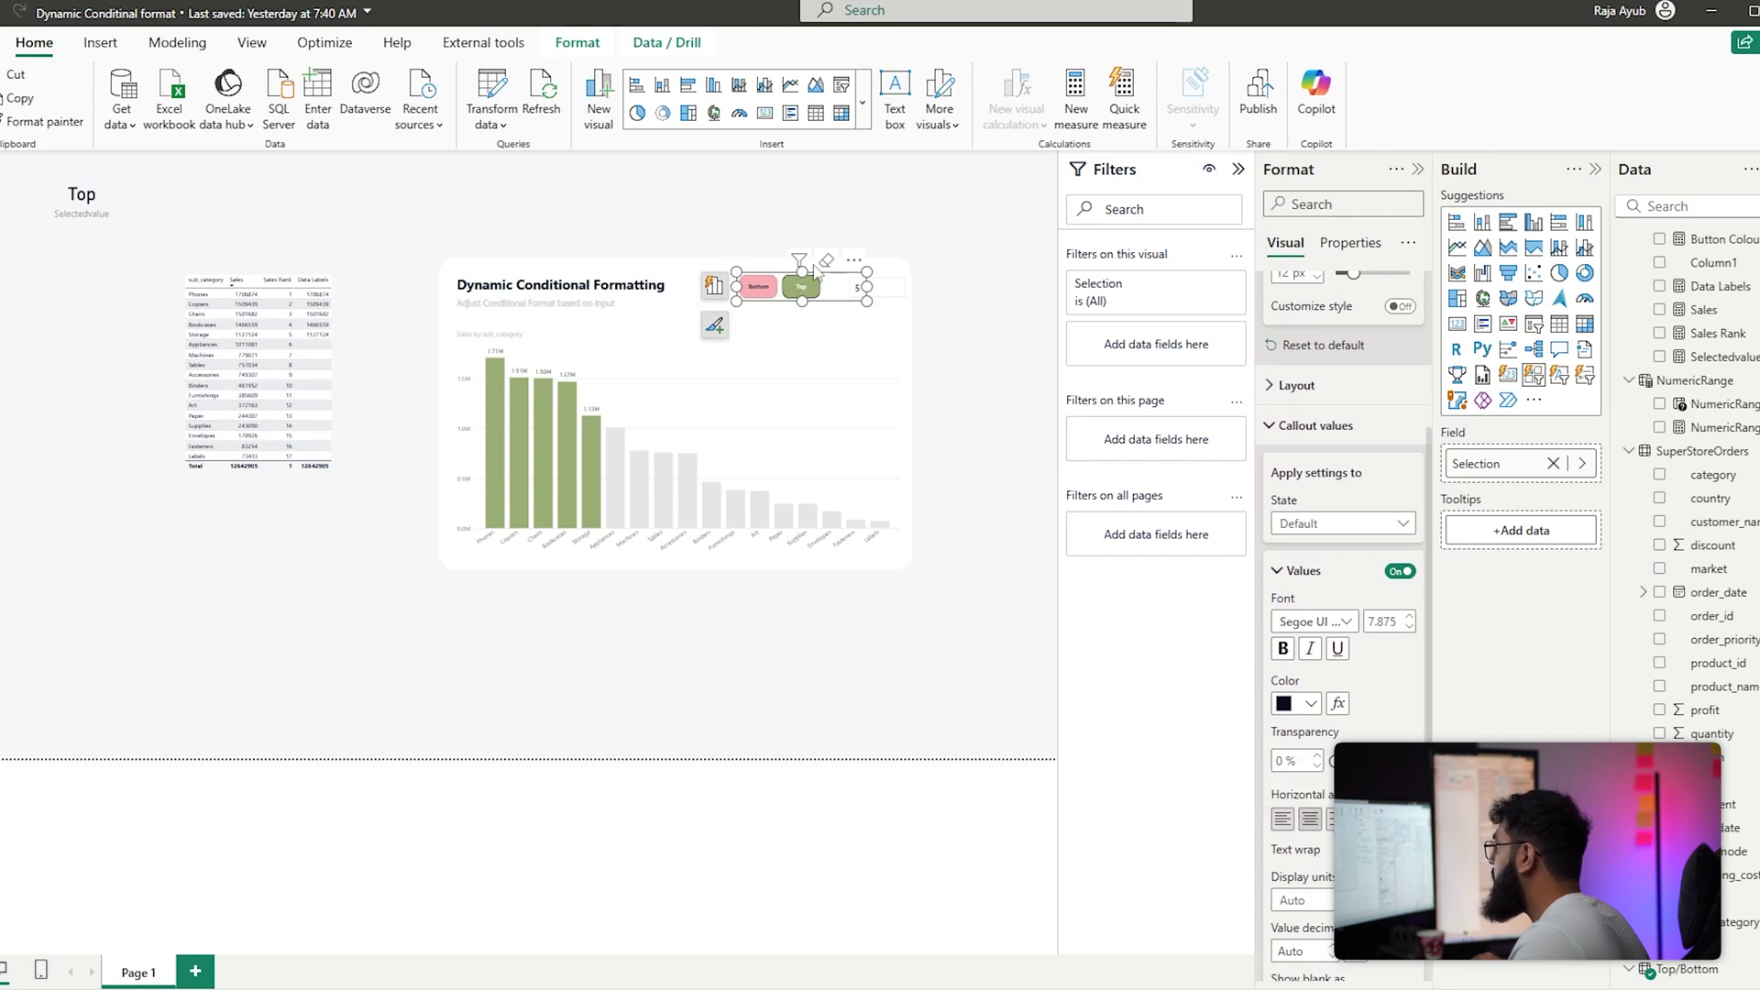
pyautogui.scroll(1, 1334, 584)
pyautogui.scroll(1, 1333, 584)
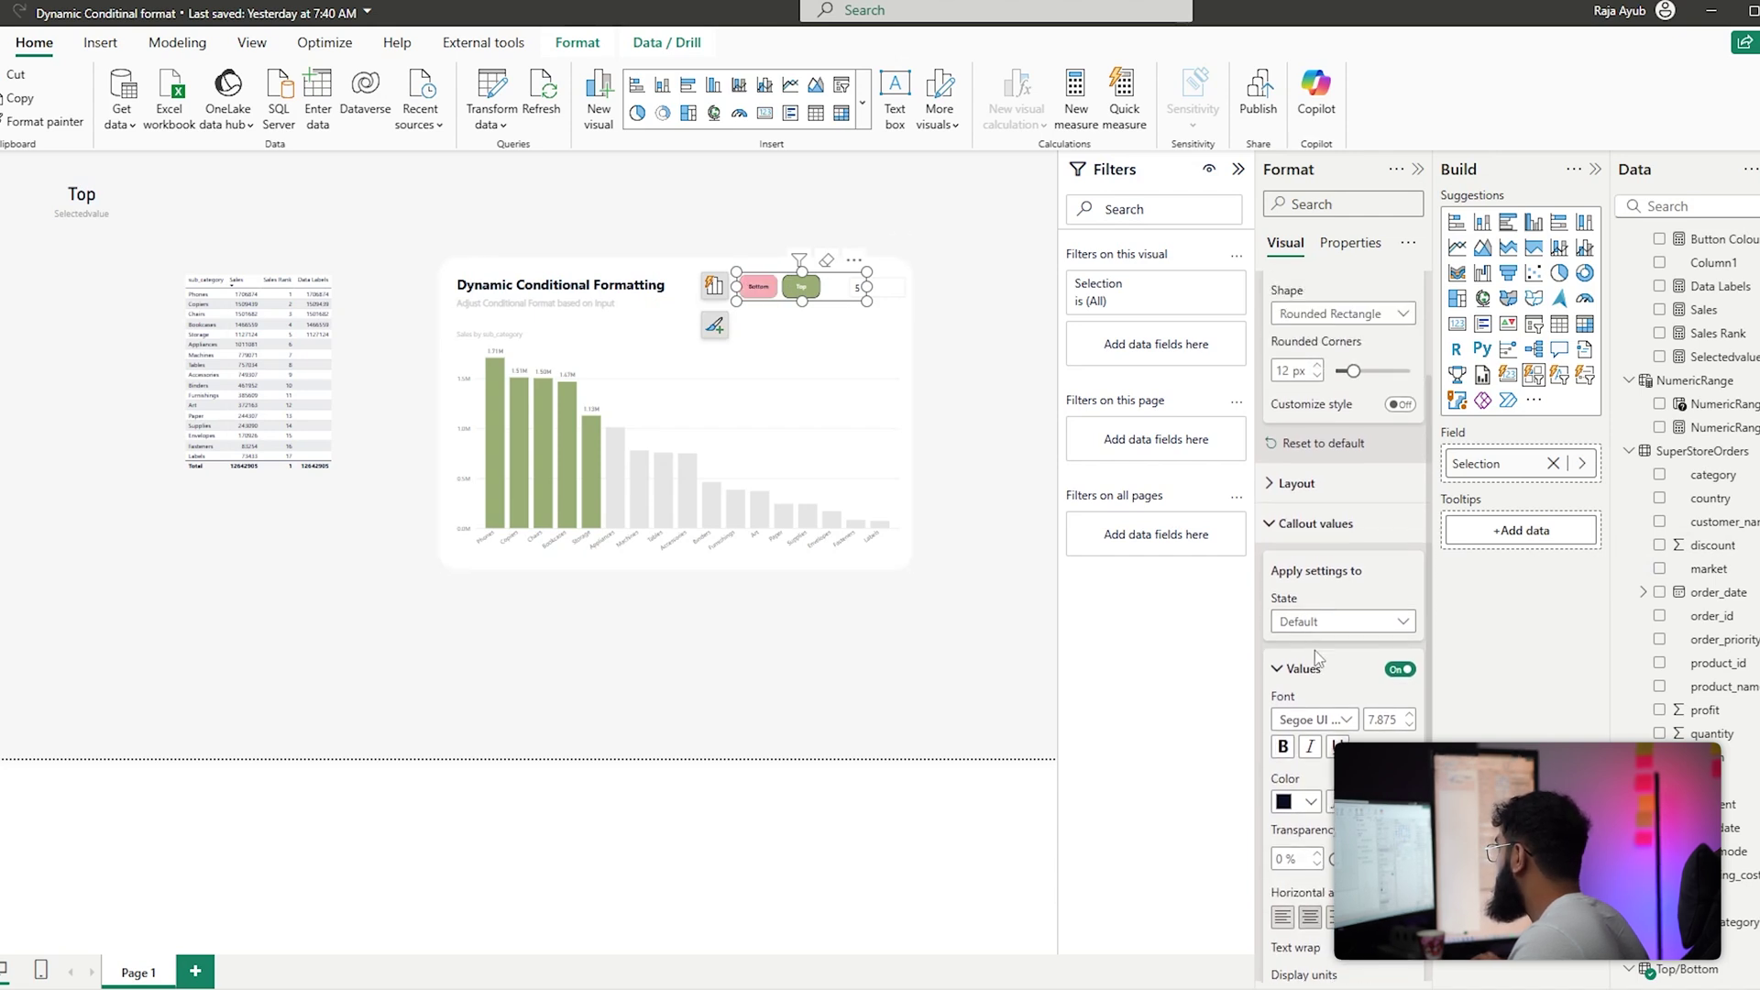
pyautogui.click(1316, 623)
pyautogui.click(1319, 644)
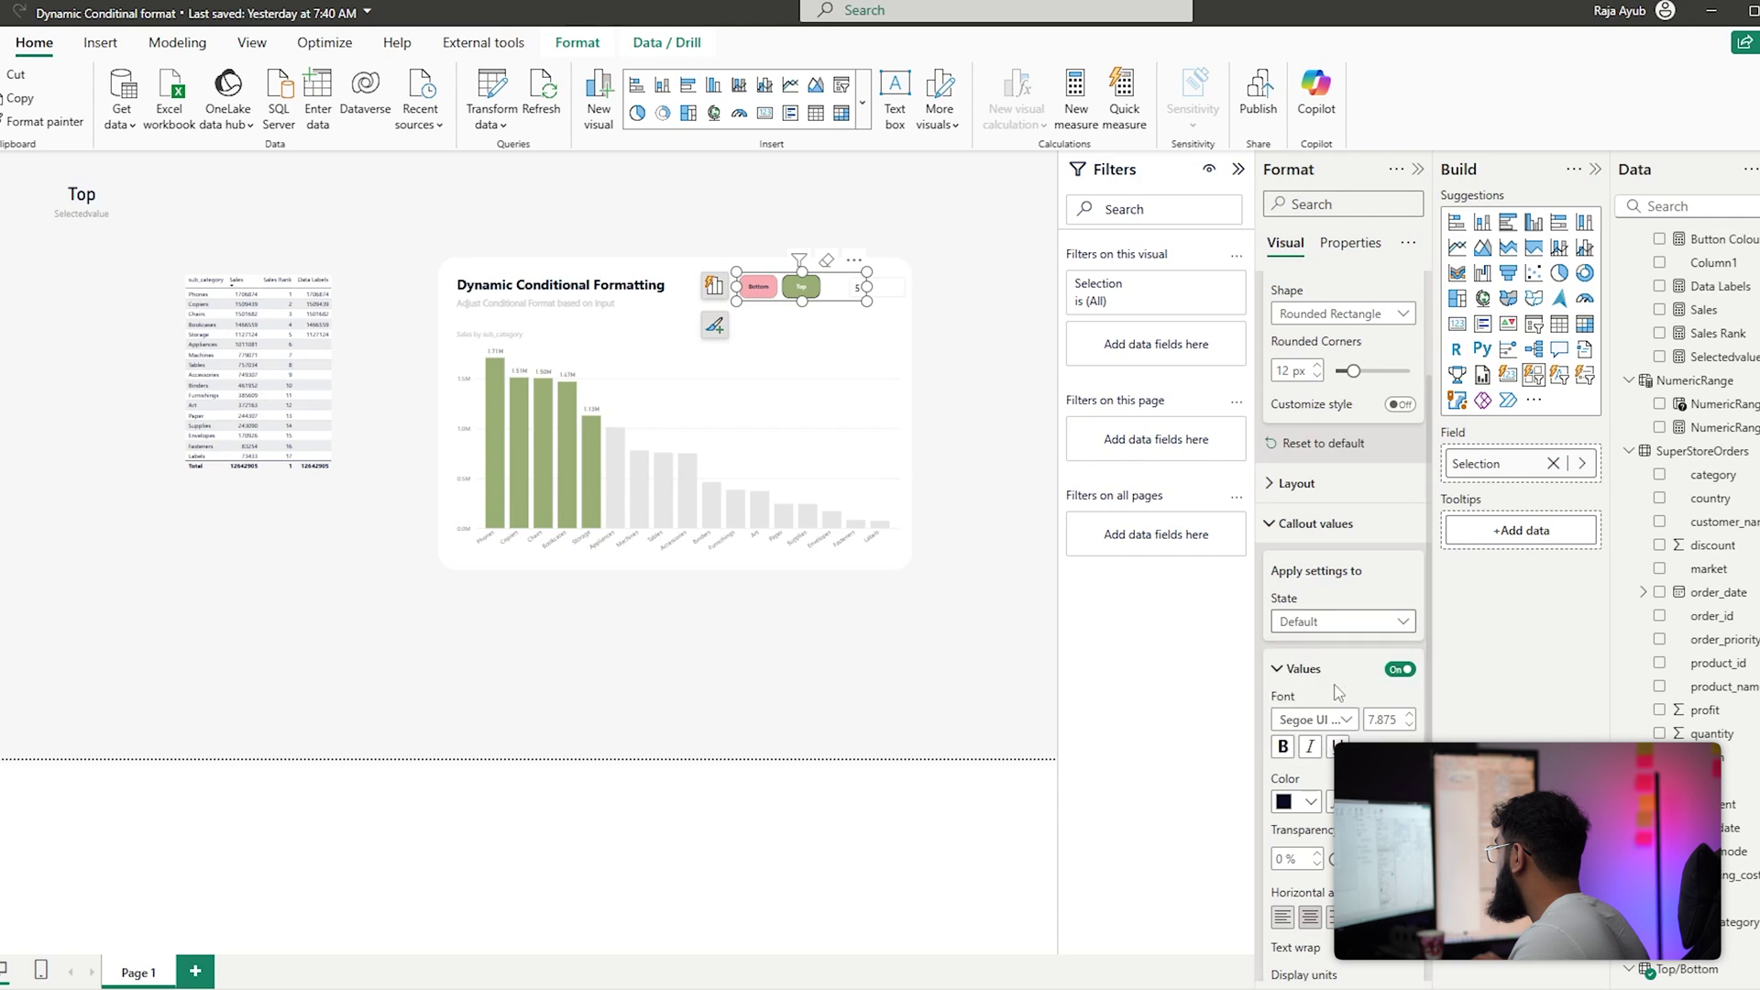
pyautogui.click(1301, 804)
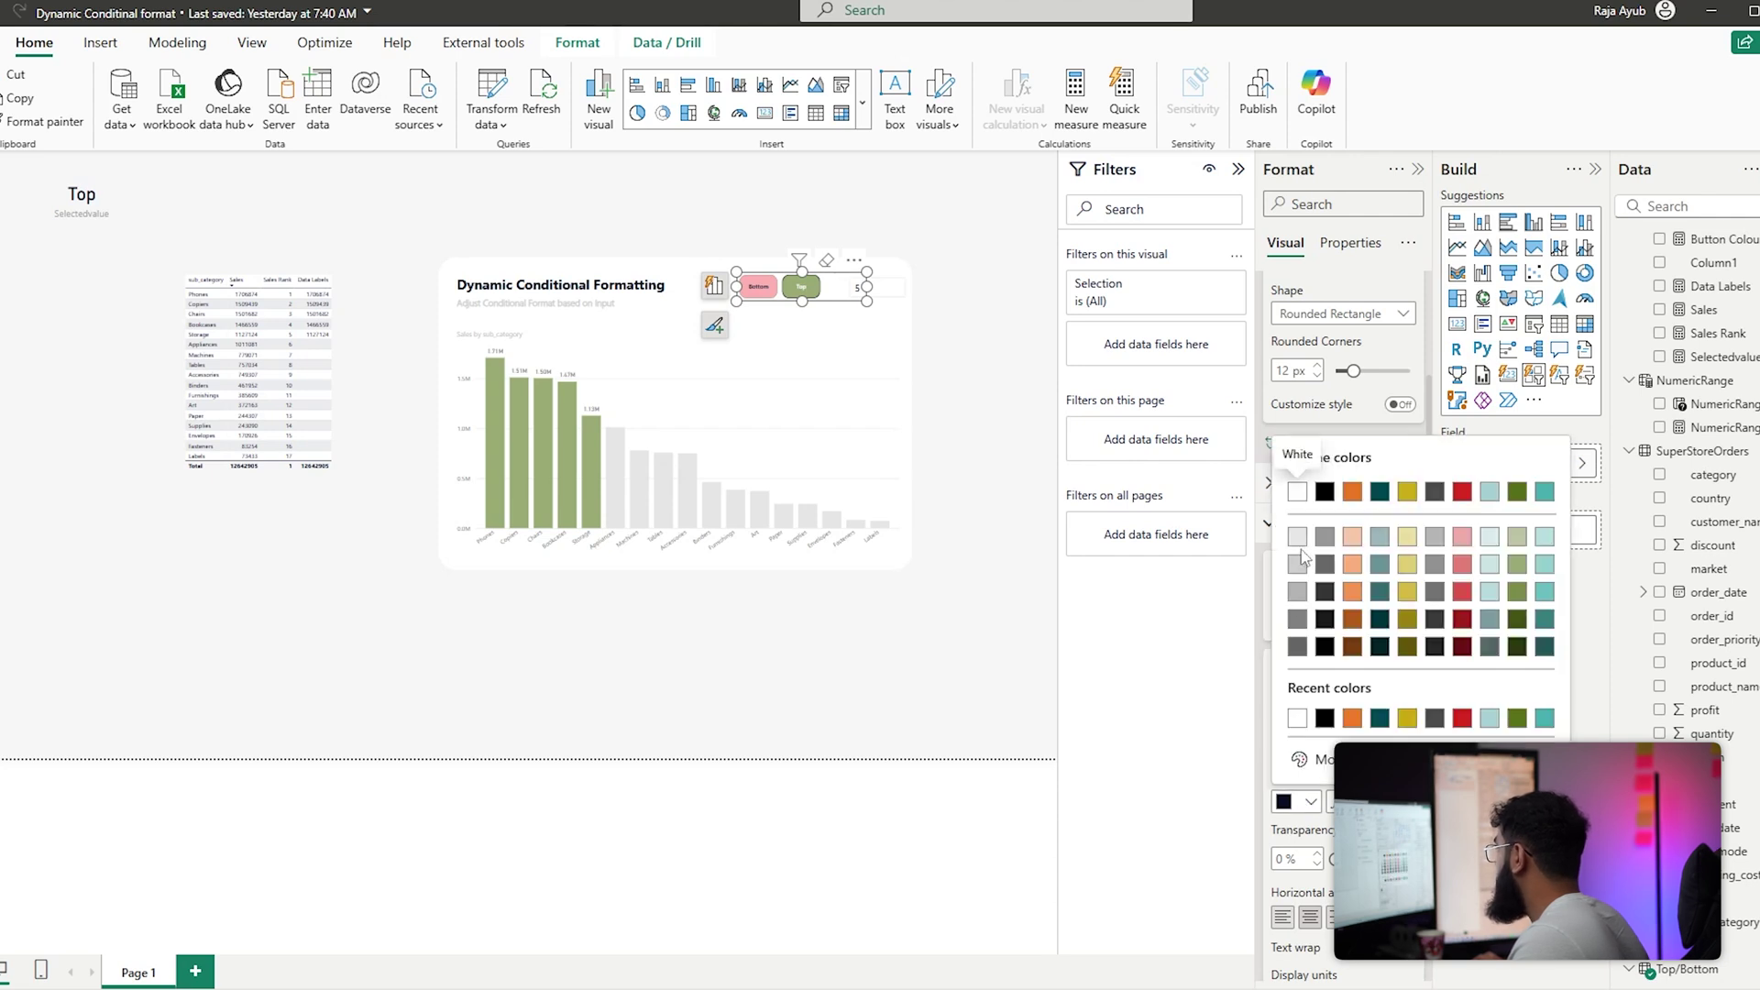
pyautogui.click(1300, 563)
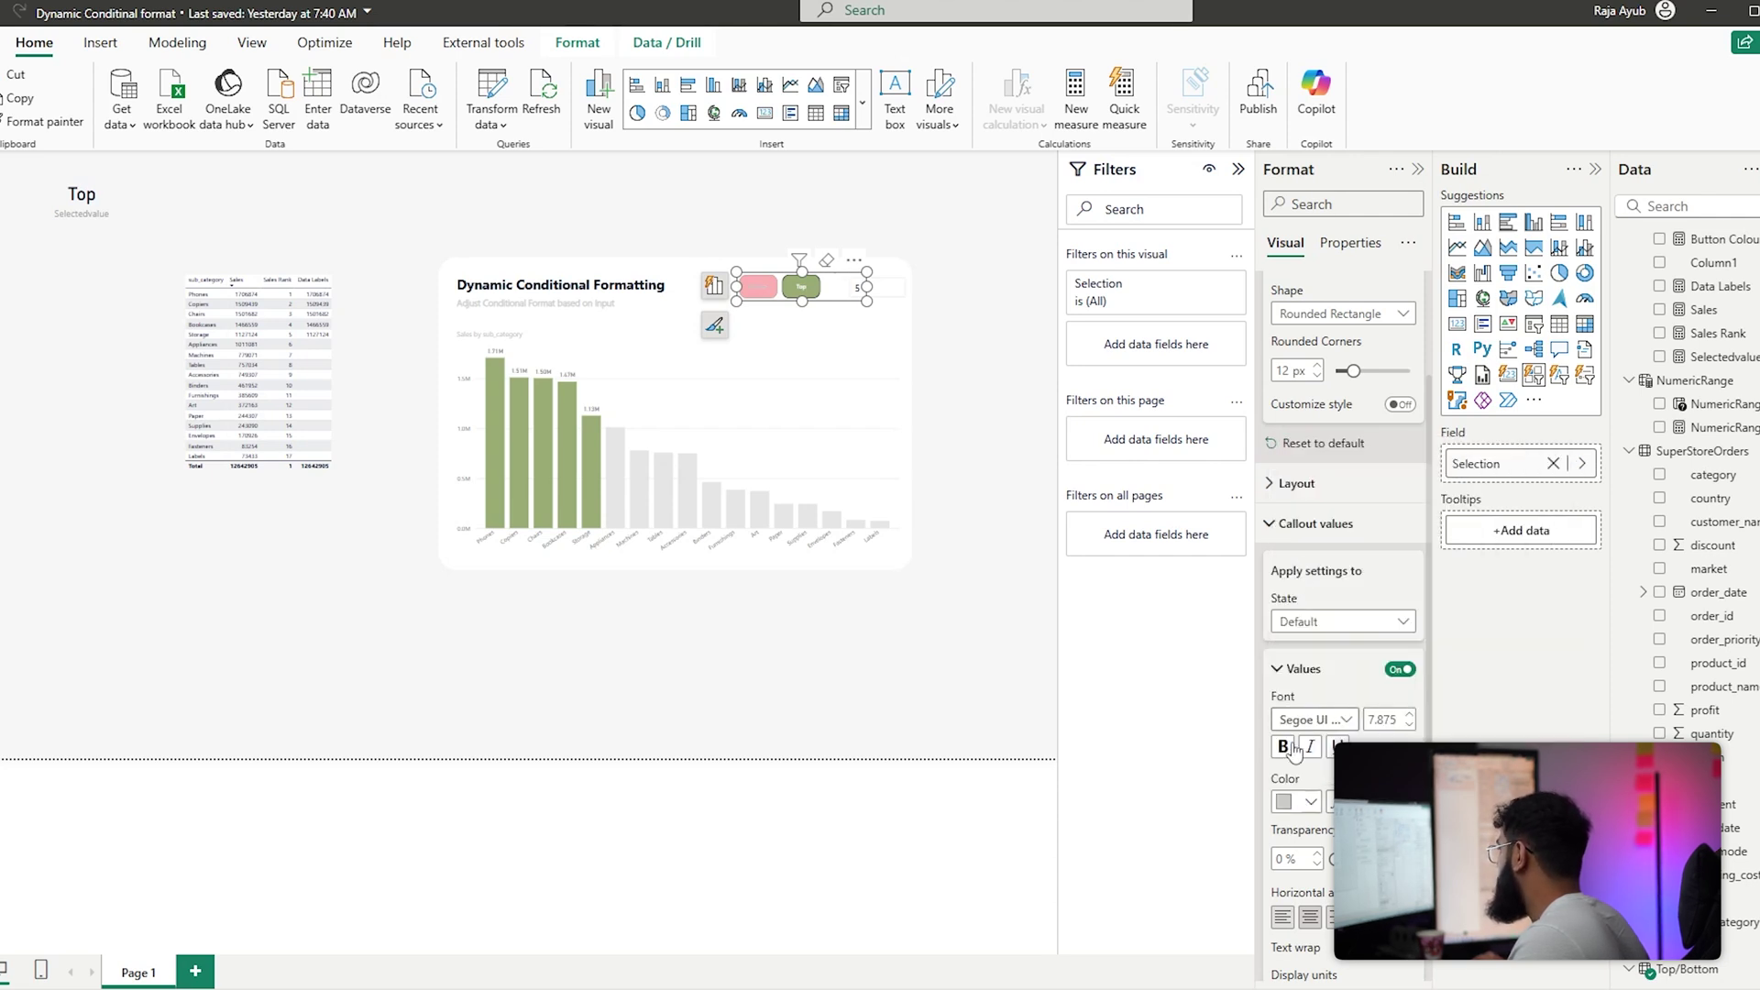
pyautogui.click(1290, 807)
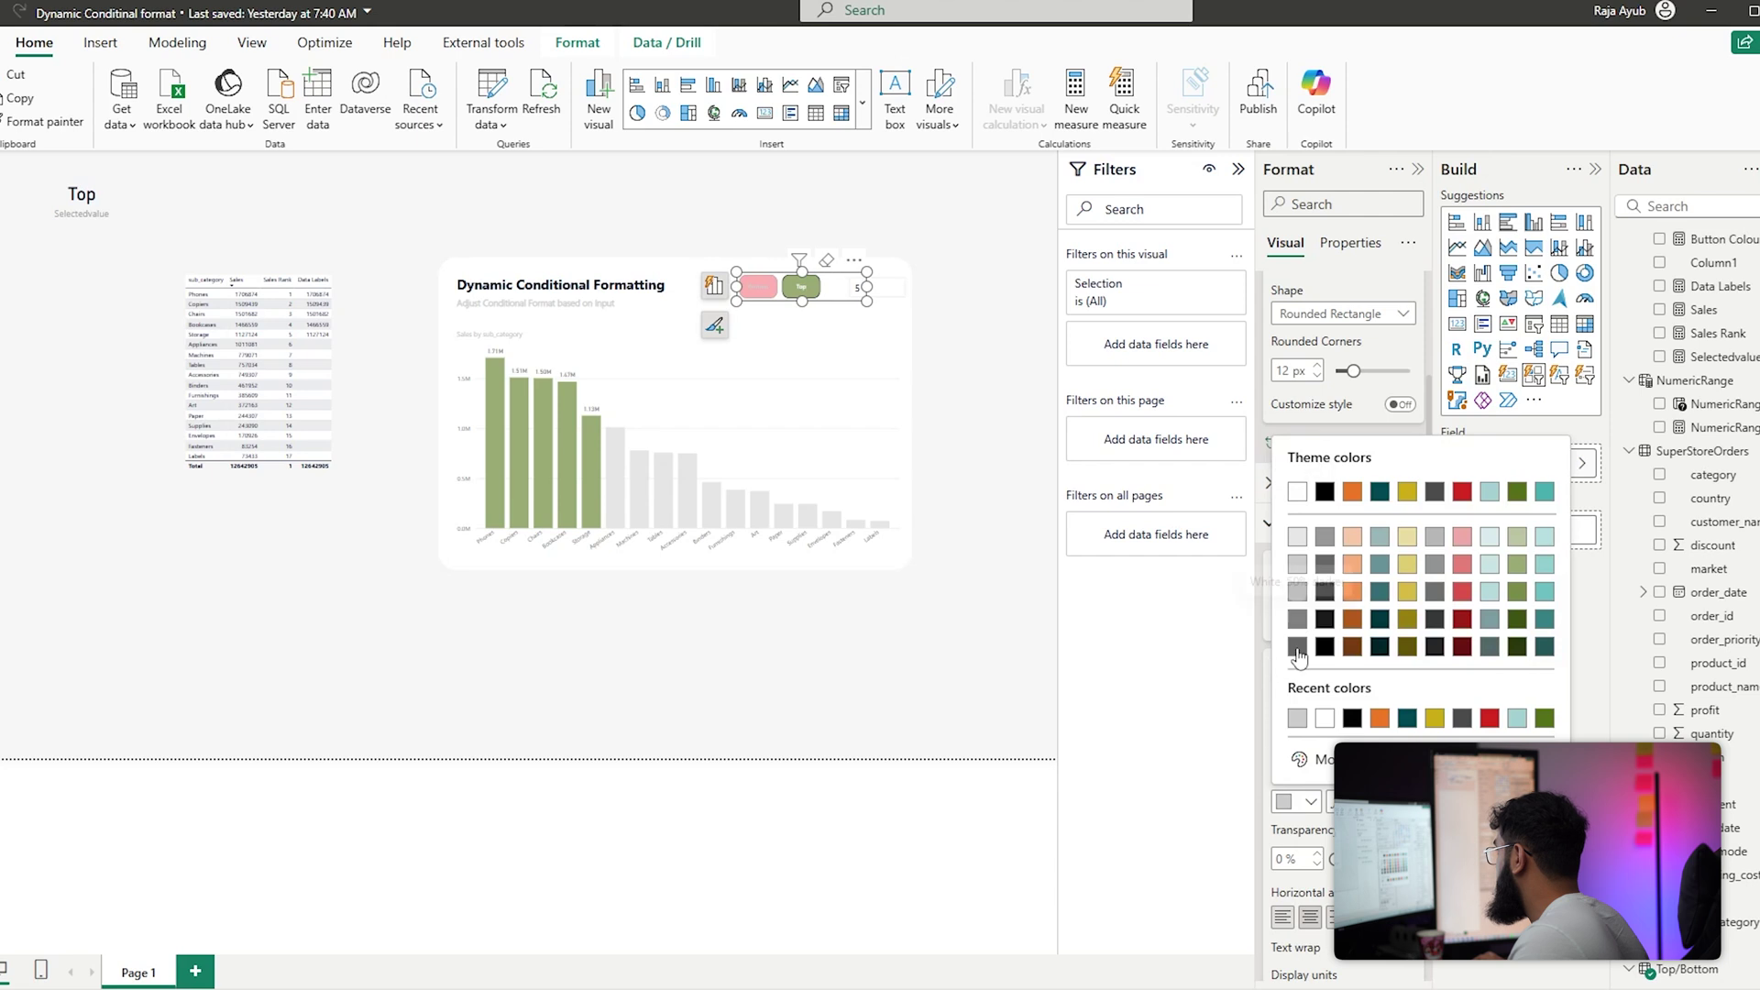
pyautogui.click(1299, 660)
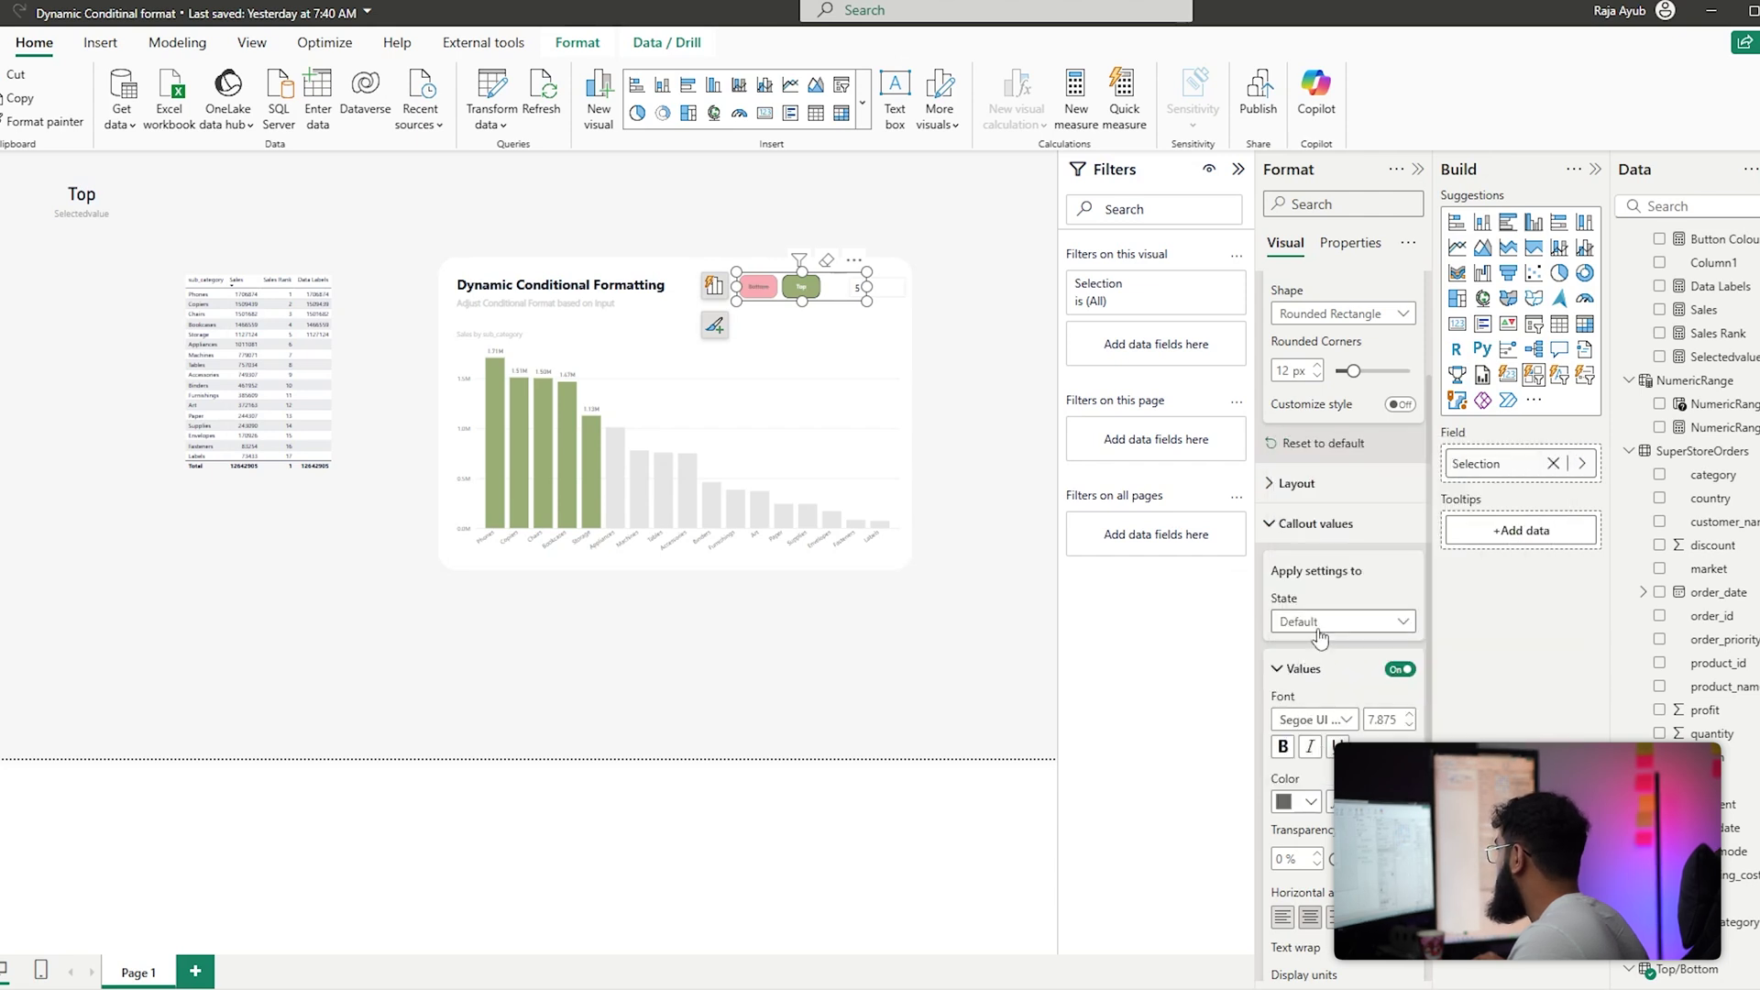
# Set the callout values of the buttons' Selected state to white with font size 8
pyautogui.click(1317, 627)
pyautogui.click(1297, 738)
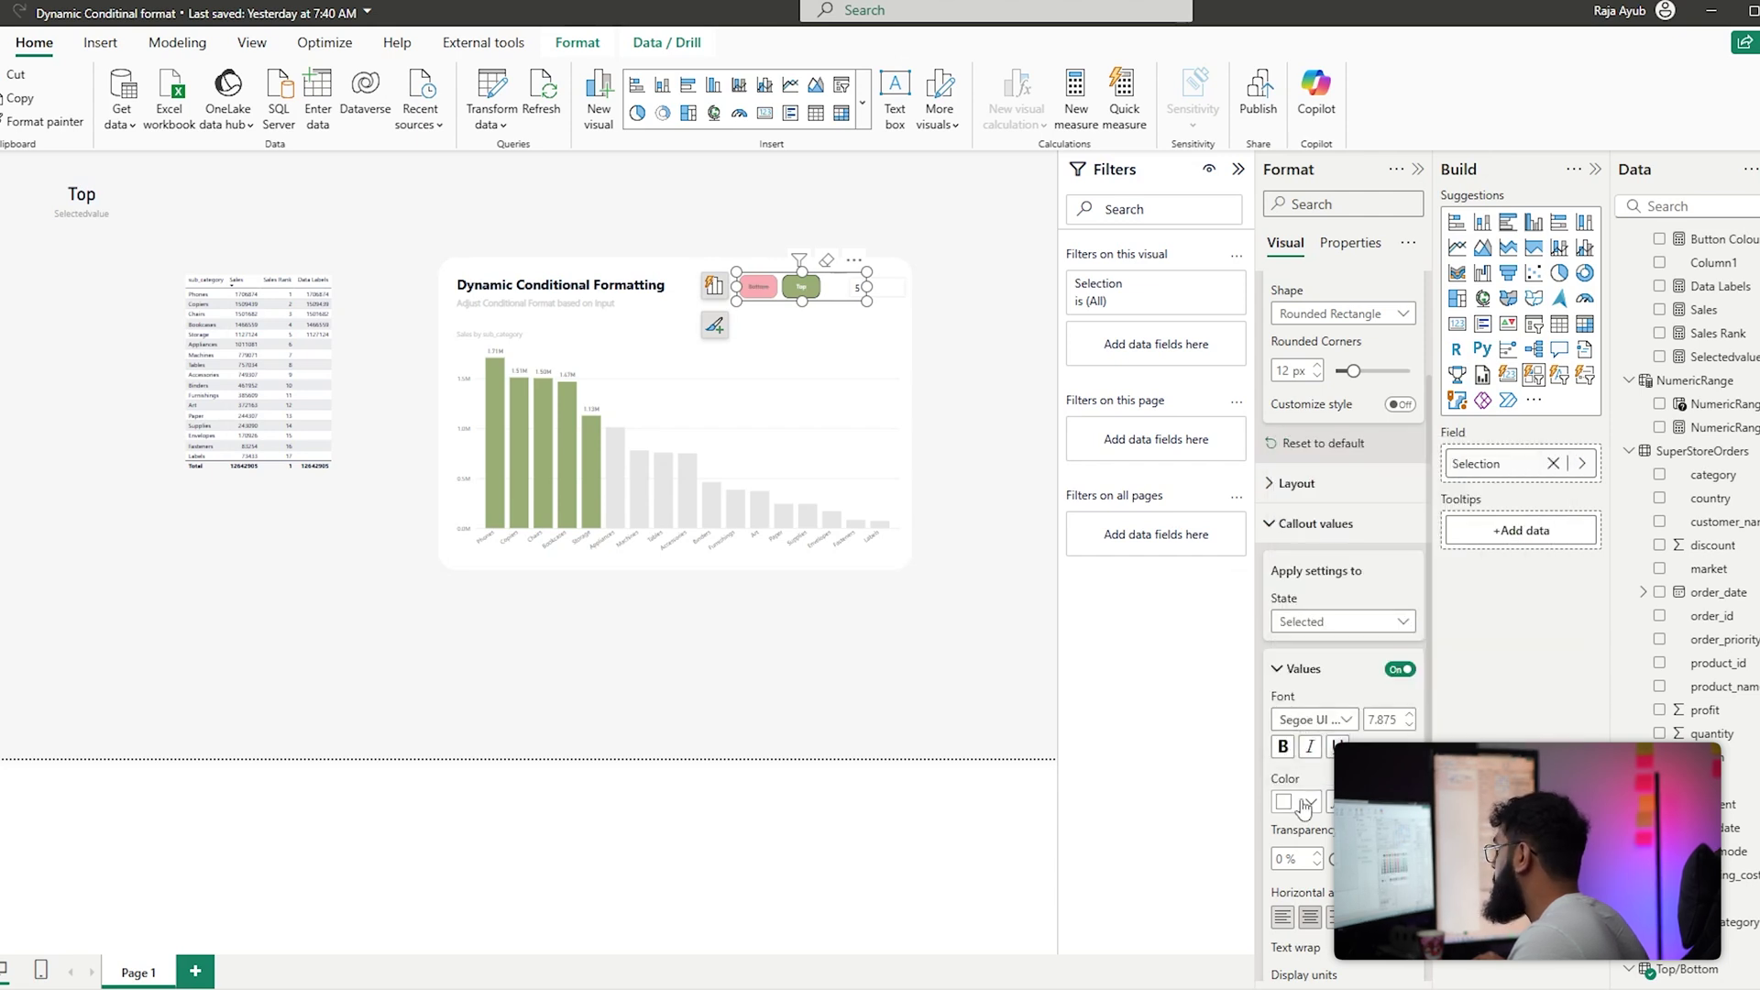
pyautogui.click(1306, 803)
pyautogui.click(1301, 493)
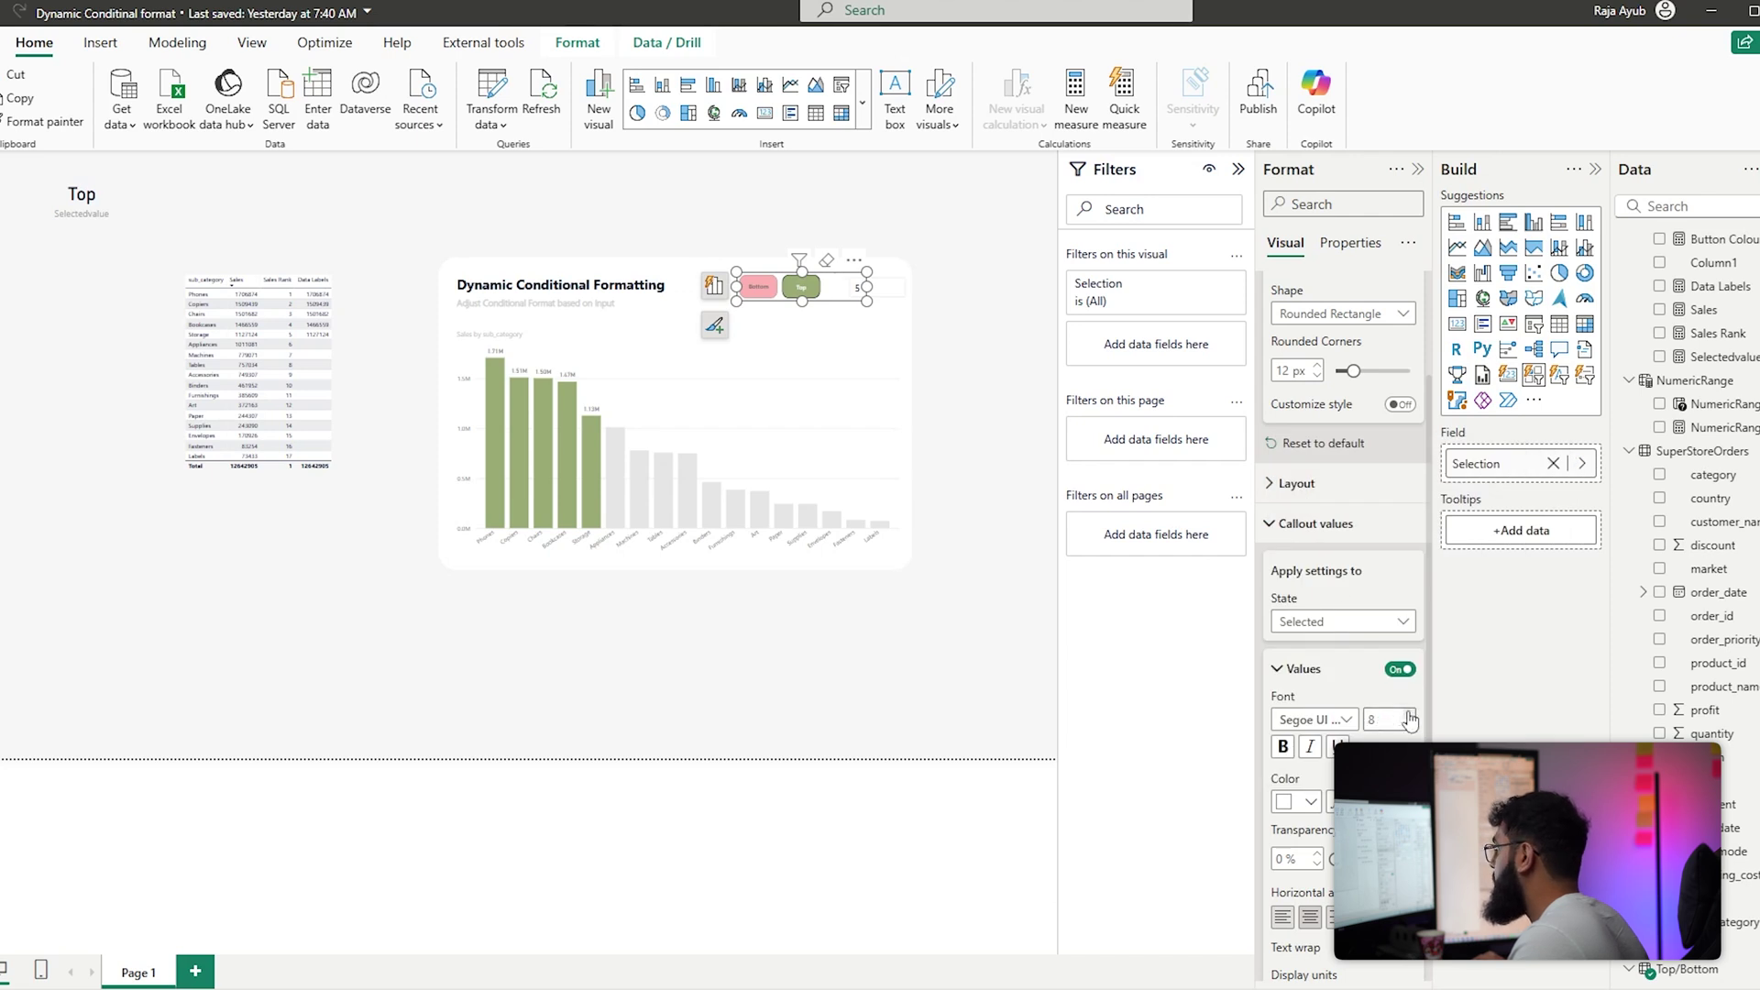
# Base the border color of the buttons' Selected state on the Button Colours measure as a field value, and switch the button settings to Default
pyautogui.scroll(-5, 1343, 550)
pyautogui.click(1300, 961)
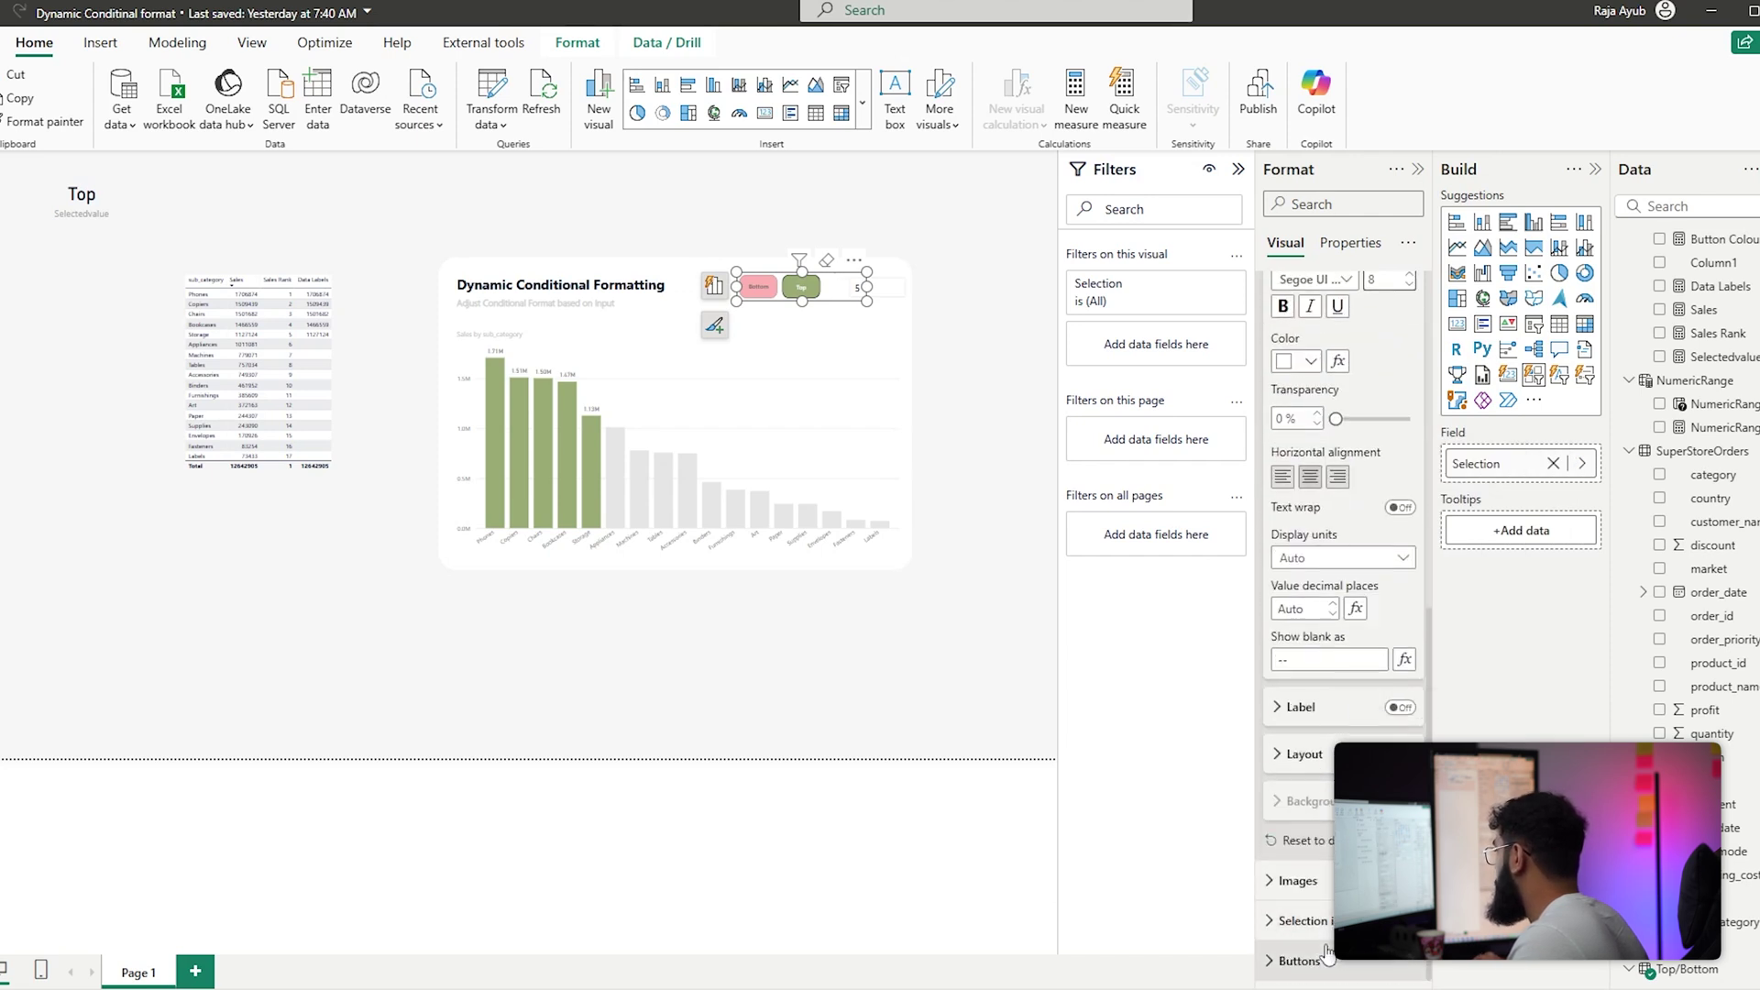
pyautogui.scroll(-8, 1307, 698)
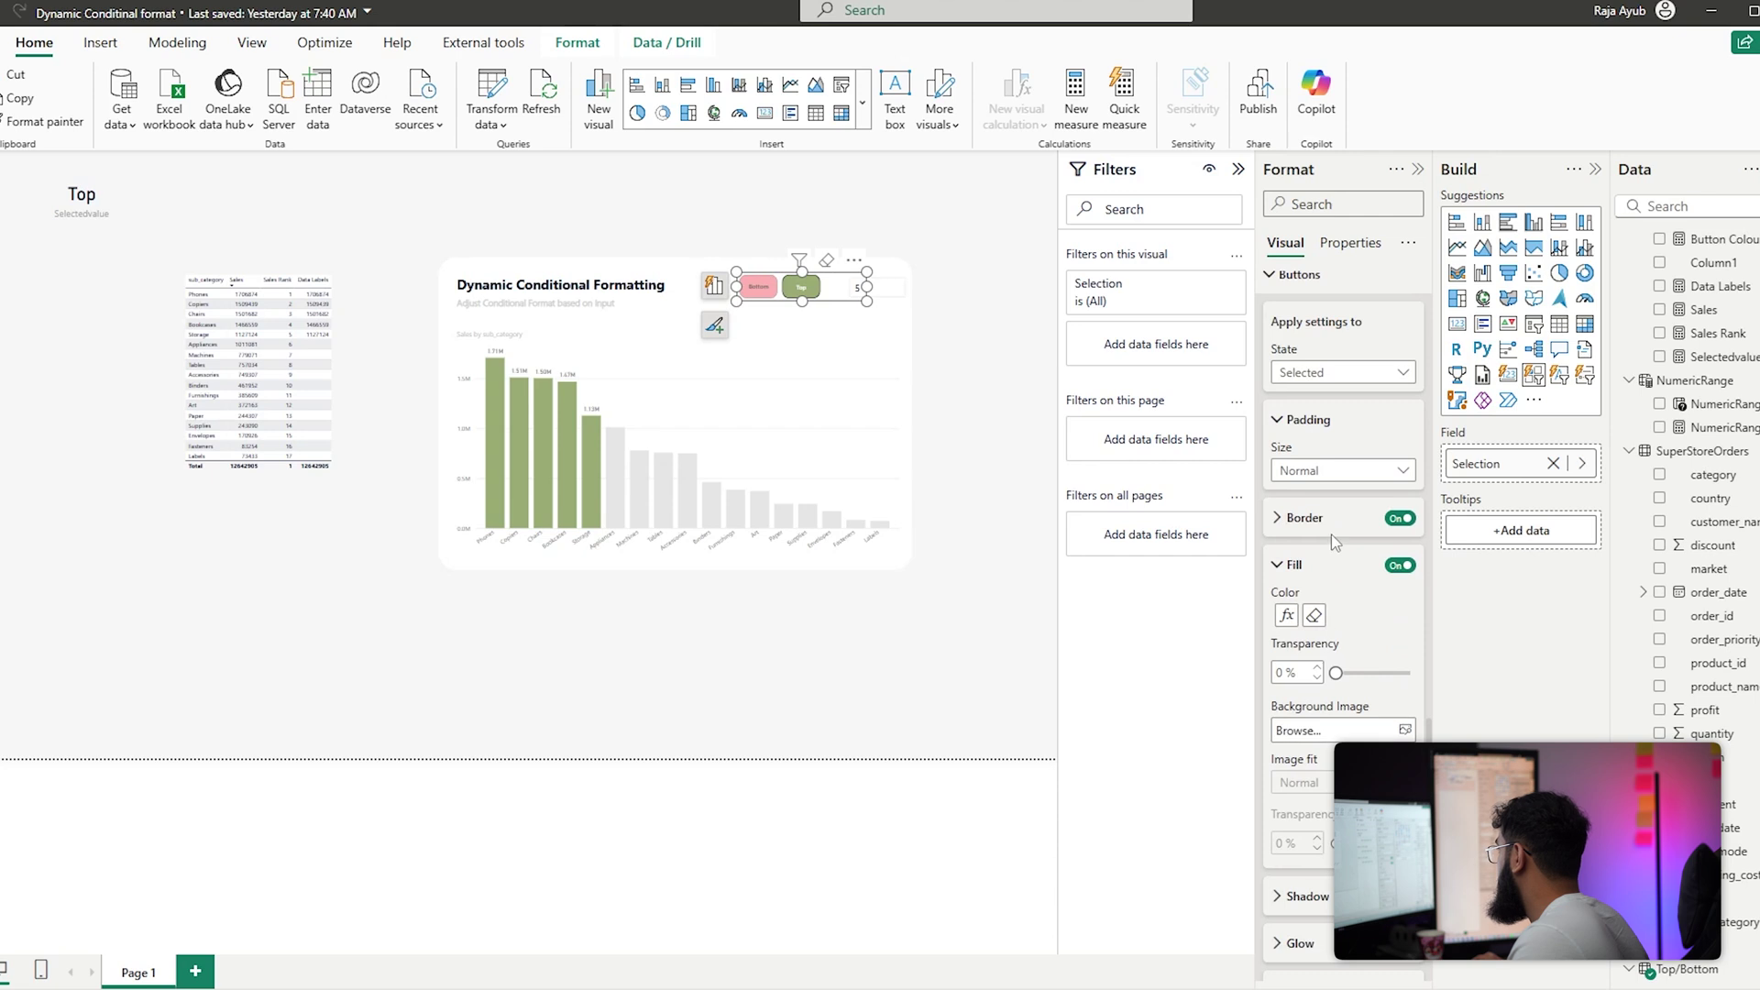
pyautogui.click(1330, 530)
pyautogui.click(1338, 569)
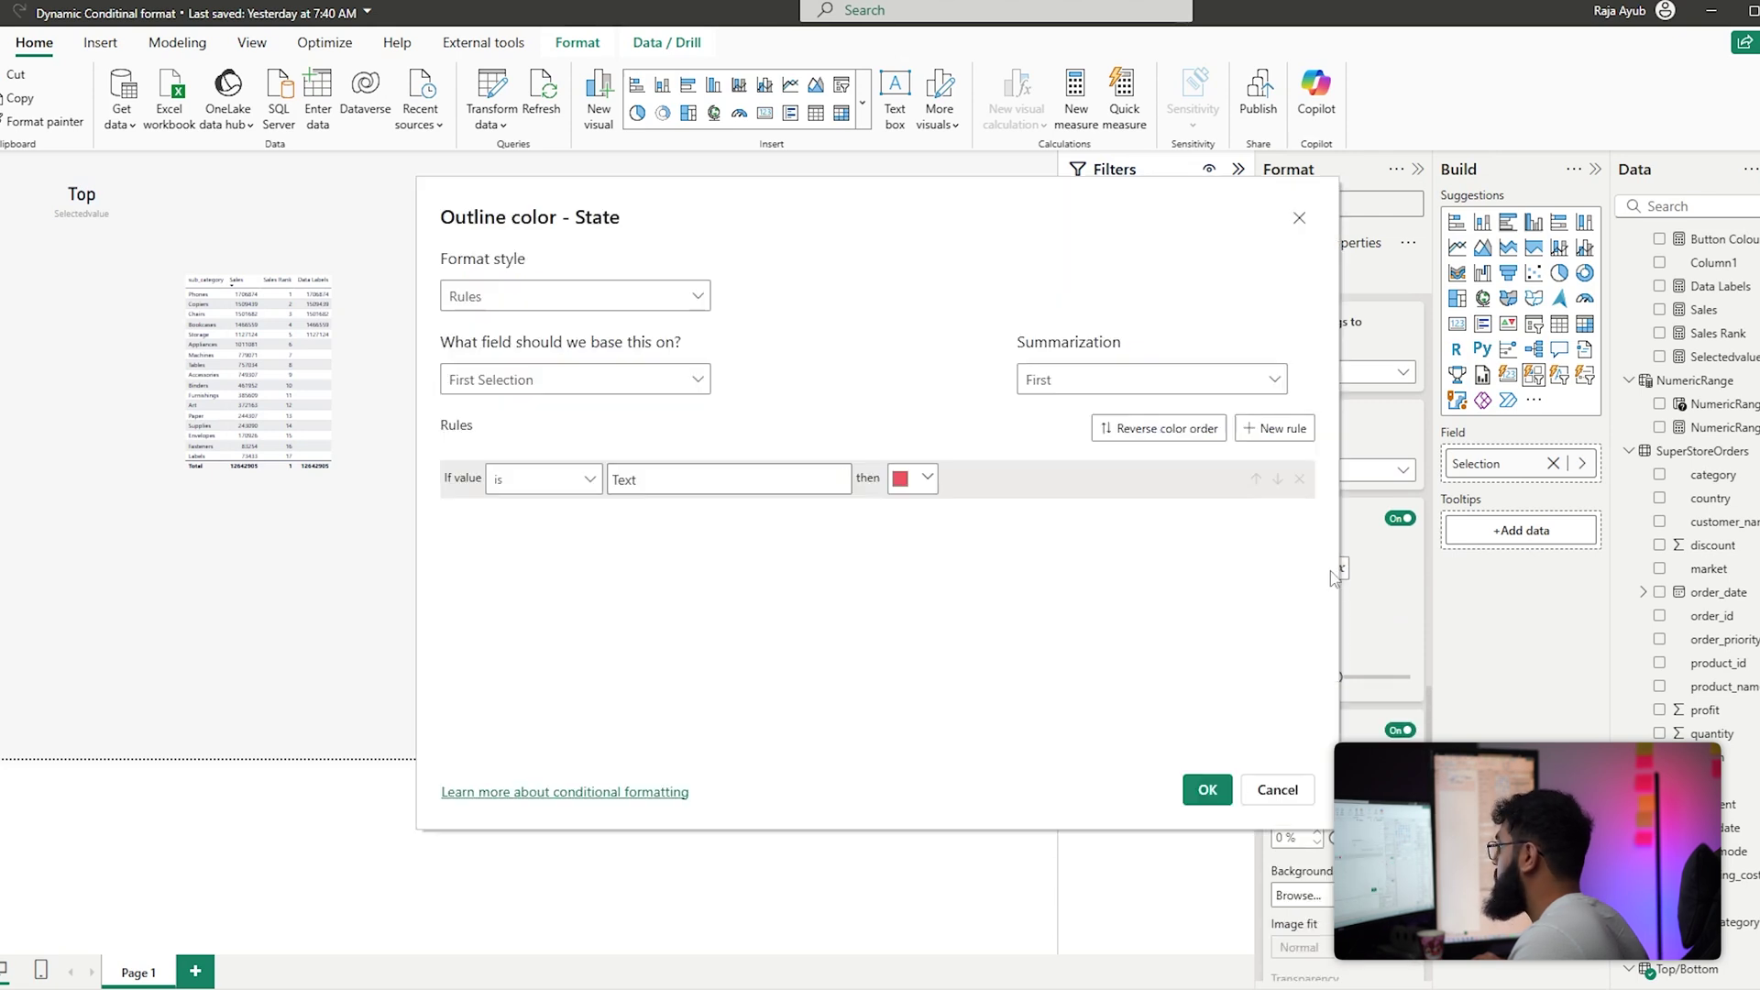
pyautogui.click(564, 295)
pyautogui.click(488, 388)
pyautogui.click(495, 382)
pyautogui.click(459, 448)
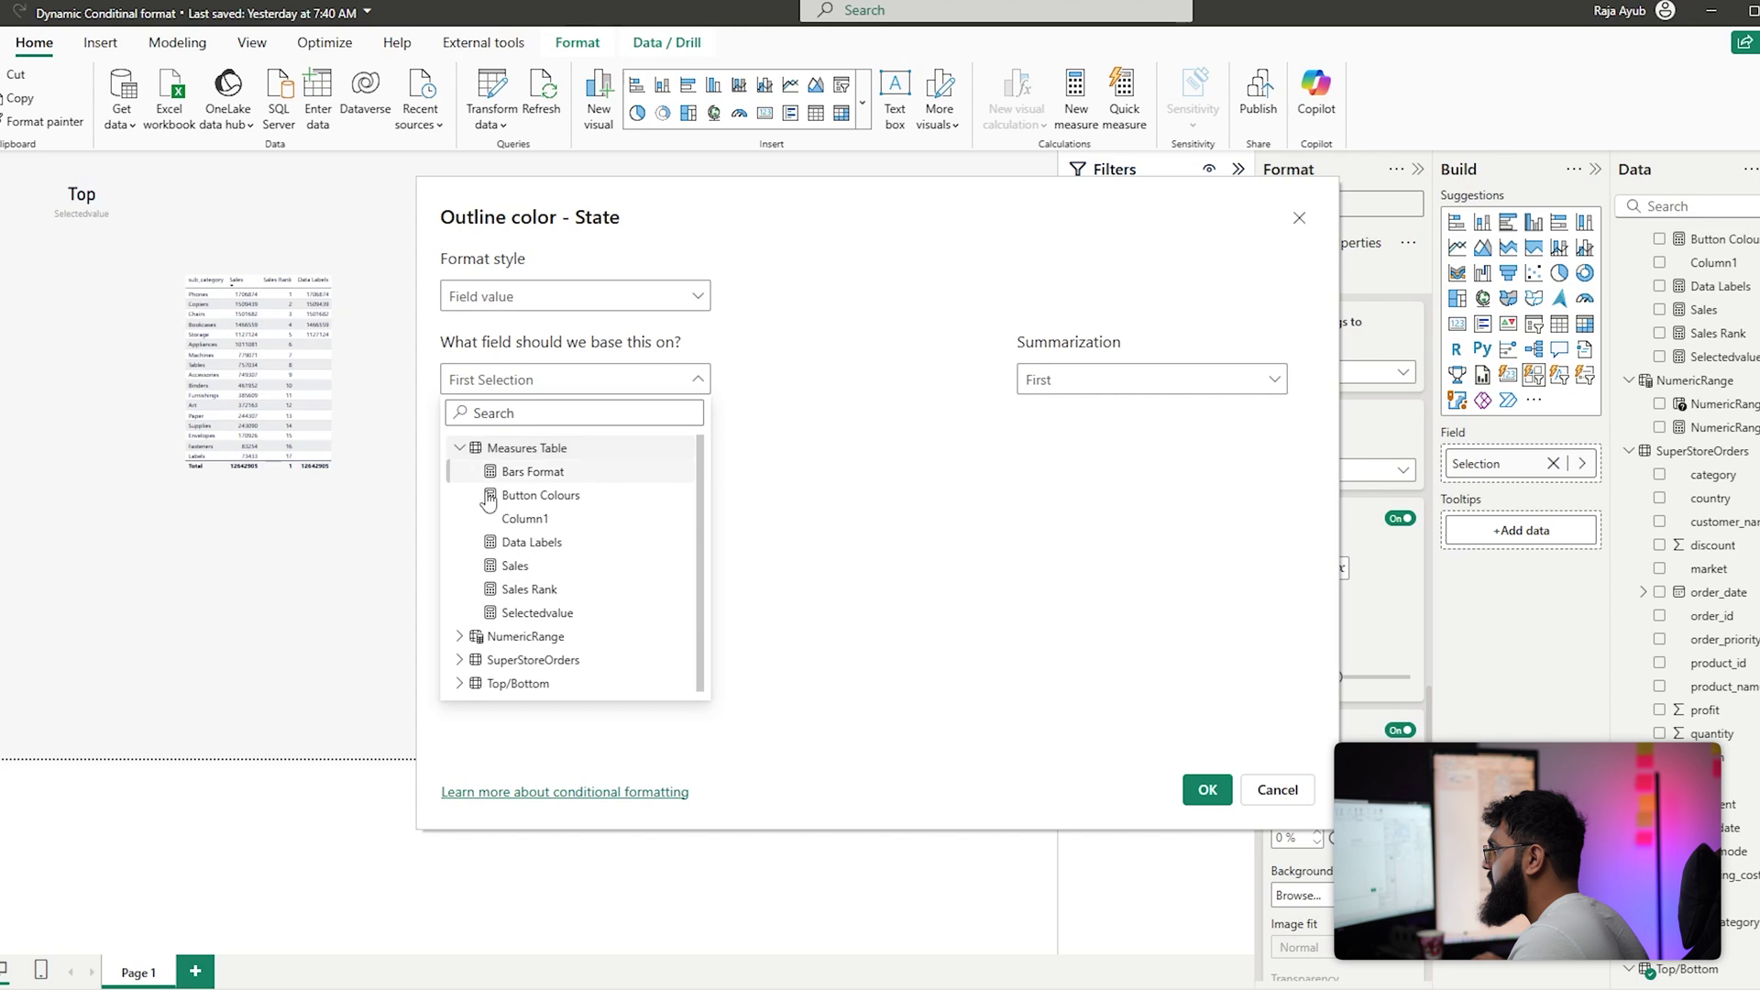
pyautogui.click(560, 496)
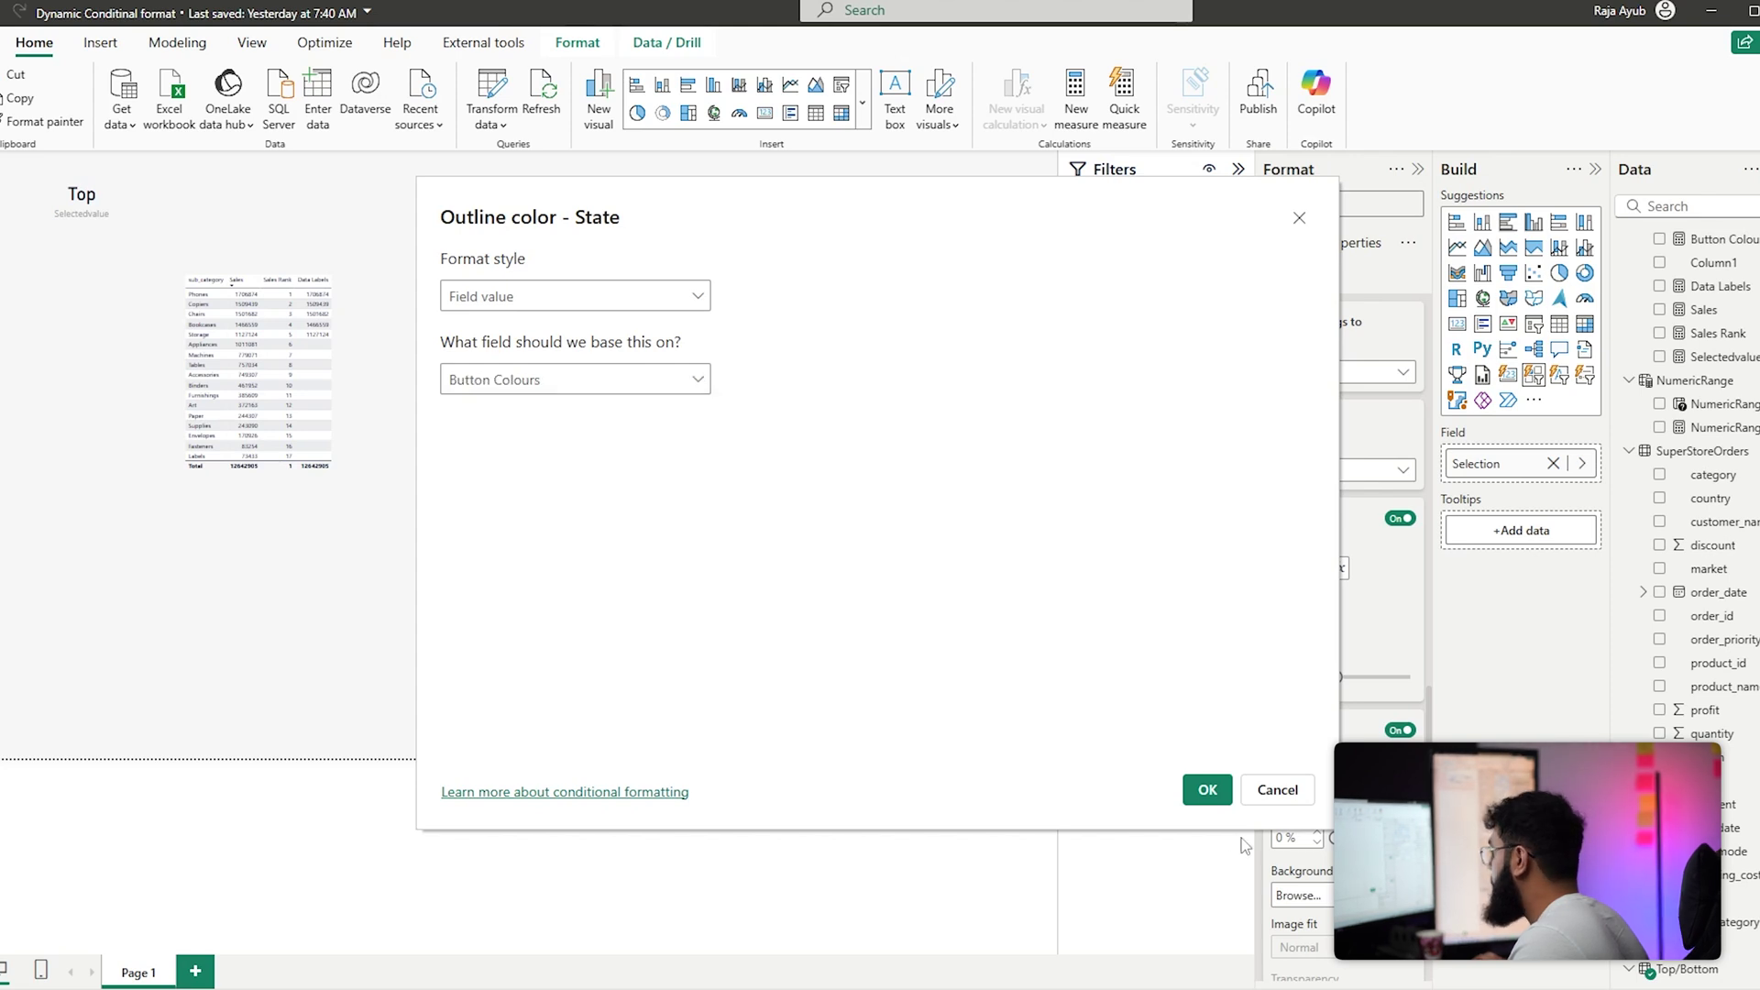
pyautogui.click(1206, 790)
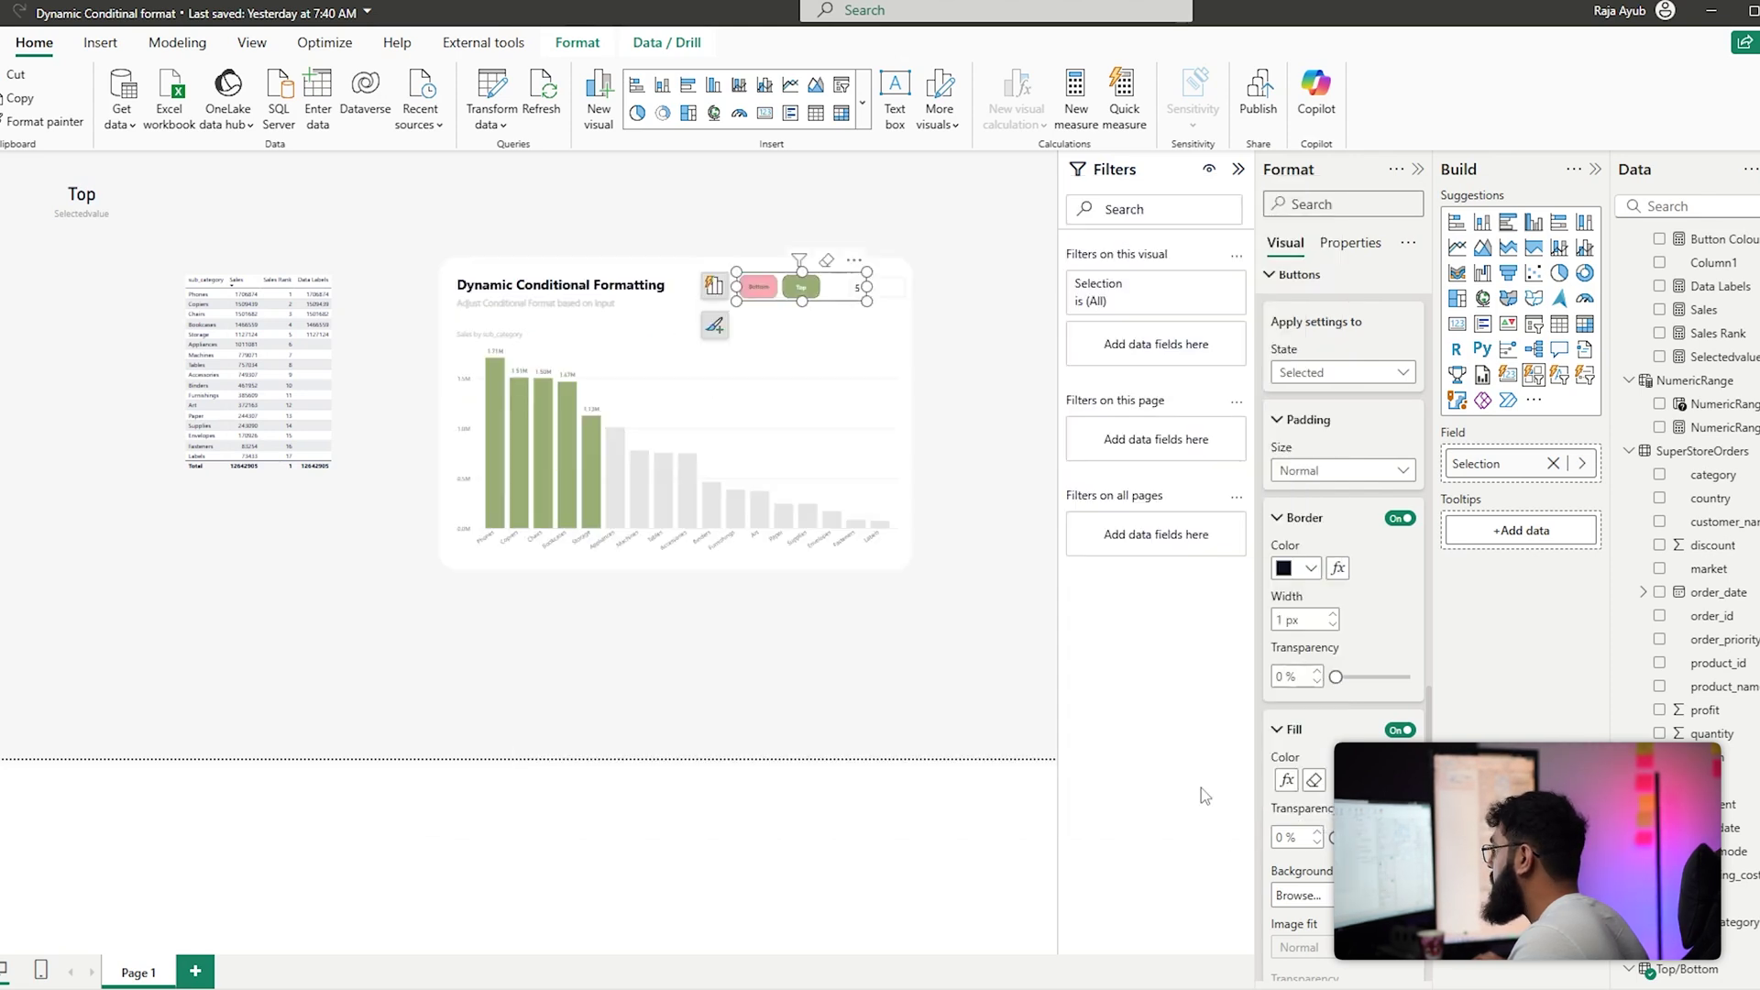
pyautogui.click(1324, 373)
pyautogui.click(1301, 398)
pyautogui.click(1339, 571)
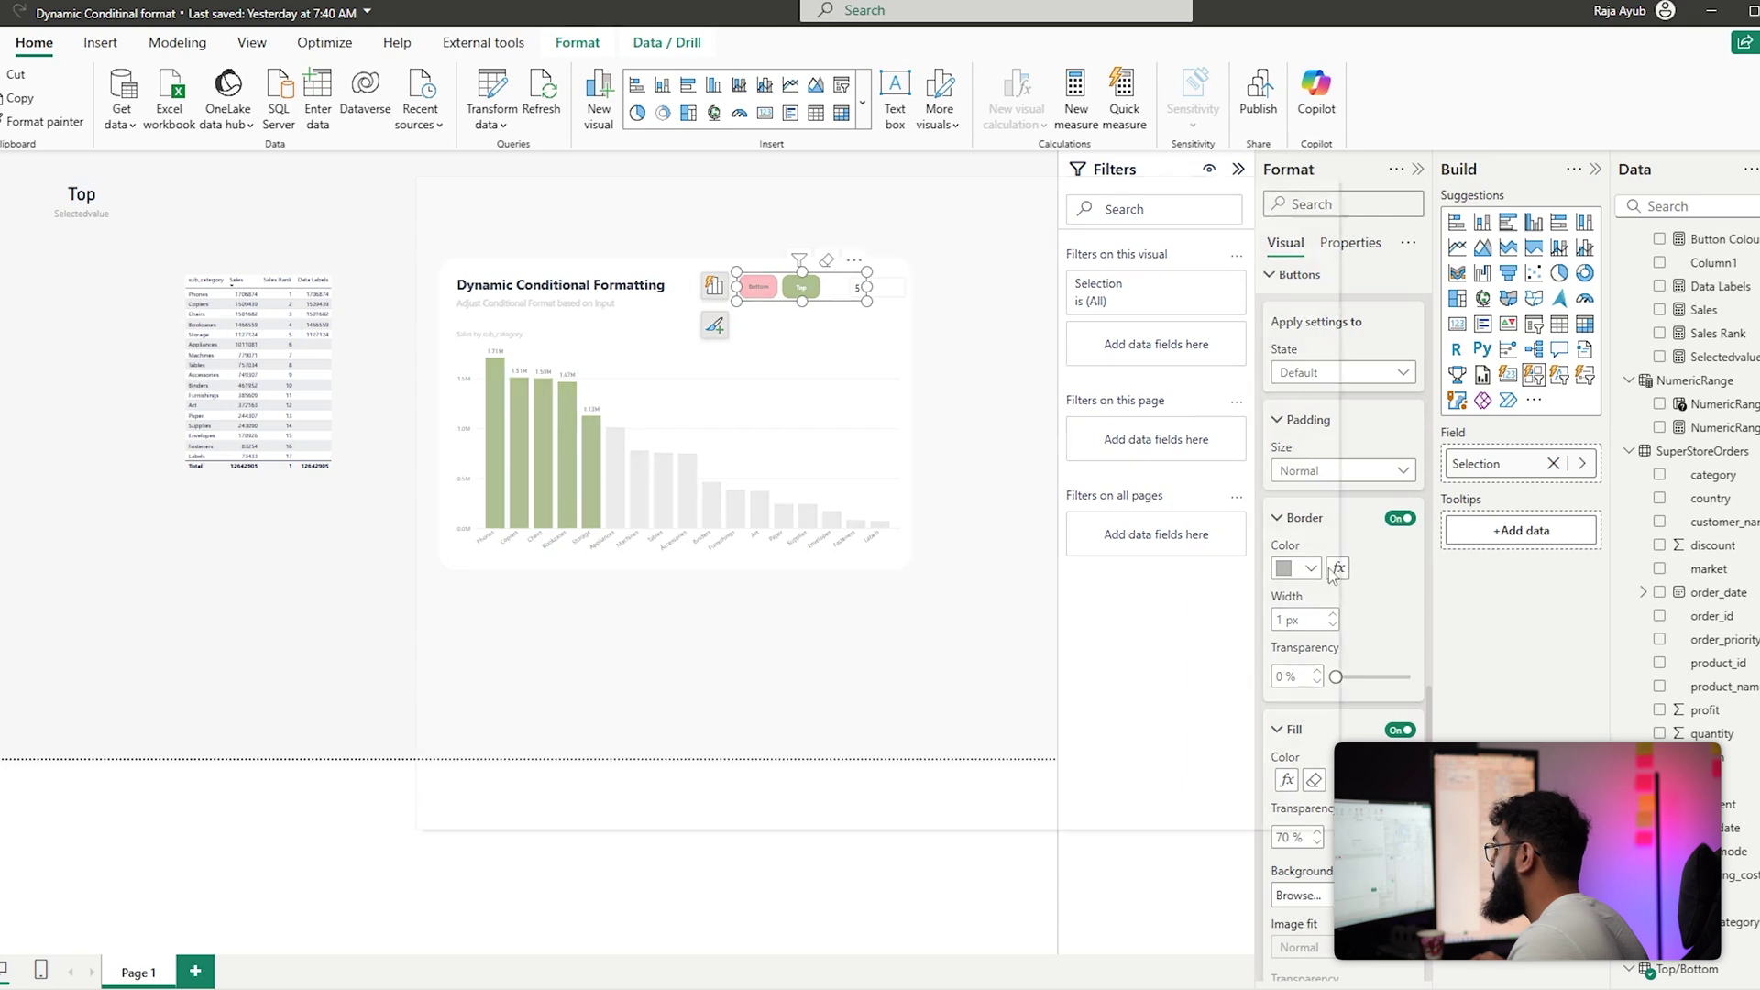
pyautogui.click(514, 296)
pyautogui.click(489, 391)
pyautogui.click(496, 380)
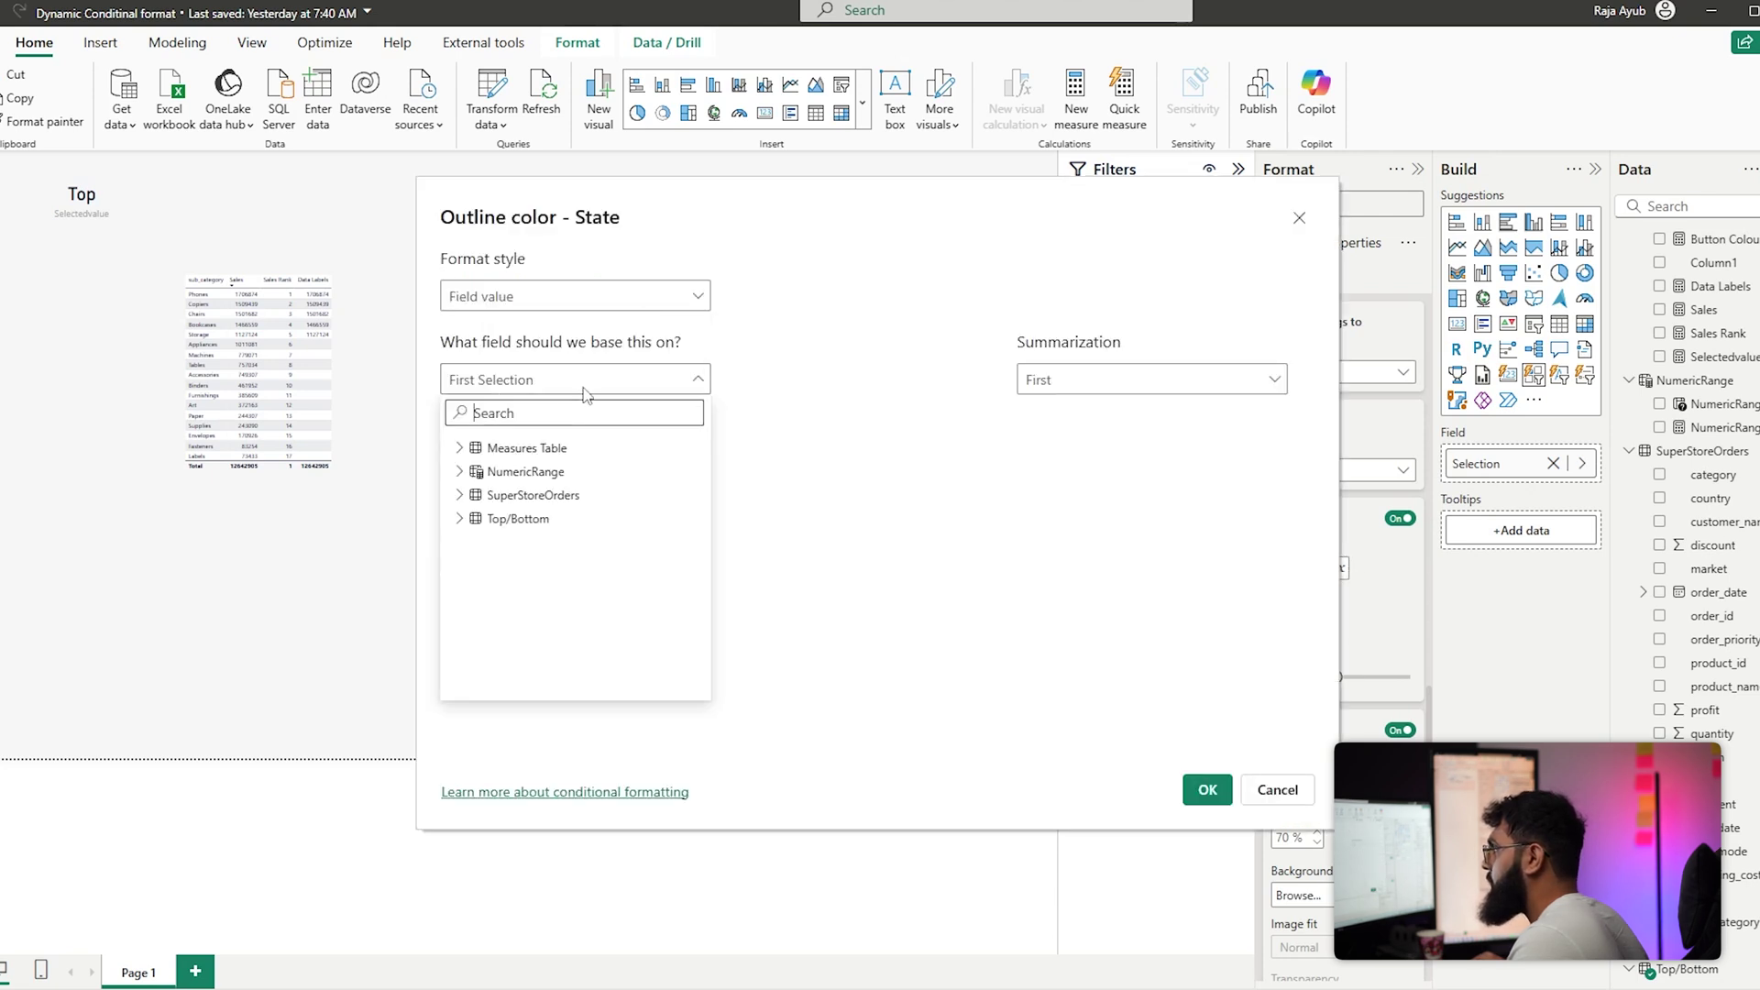
pyautogui.click(461, 448)
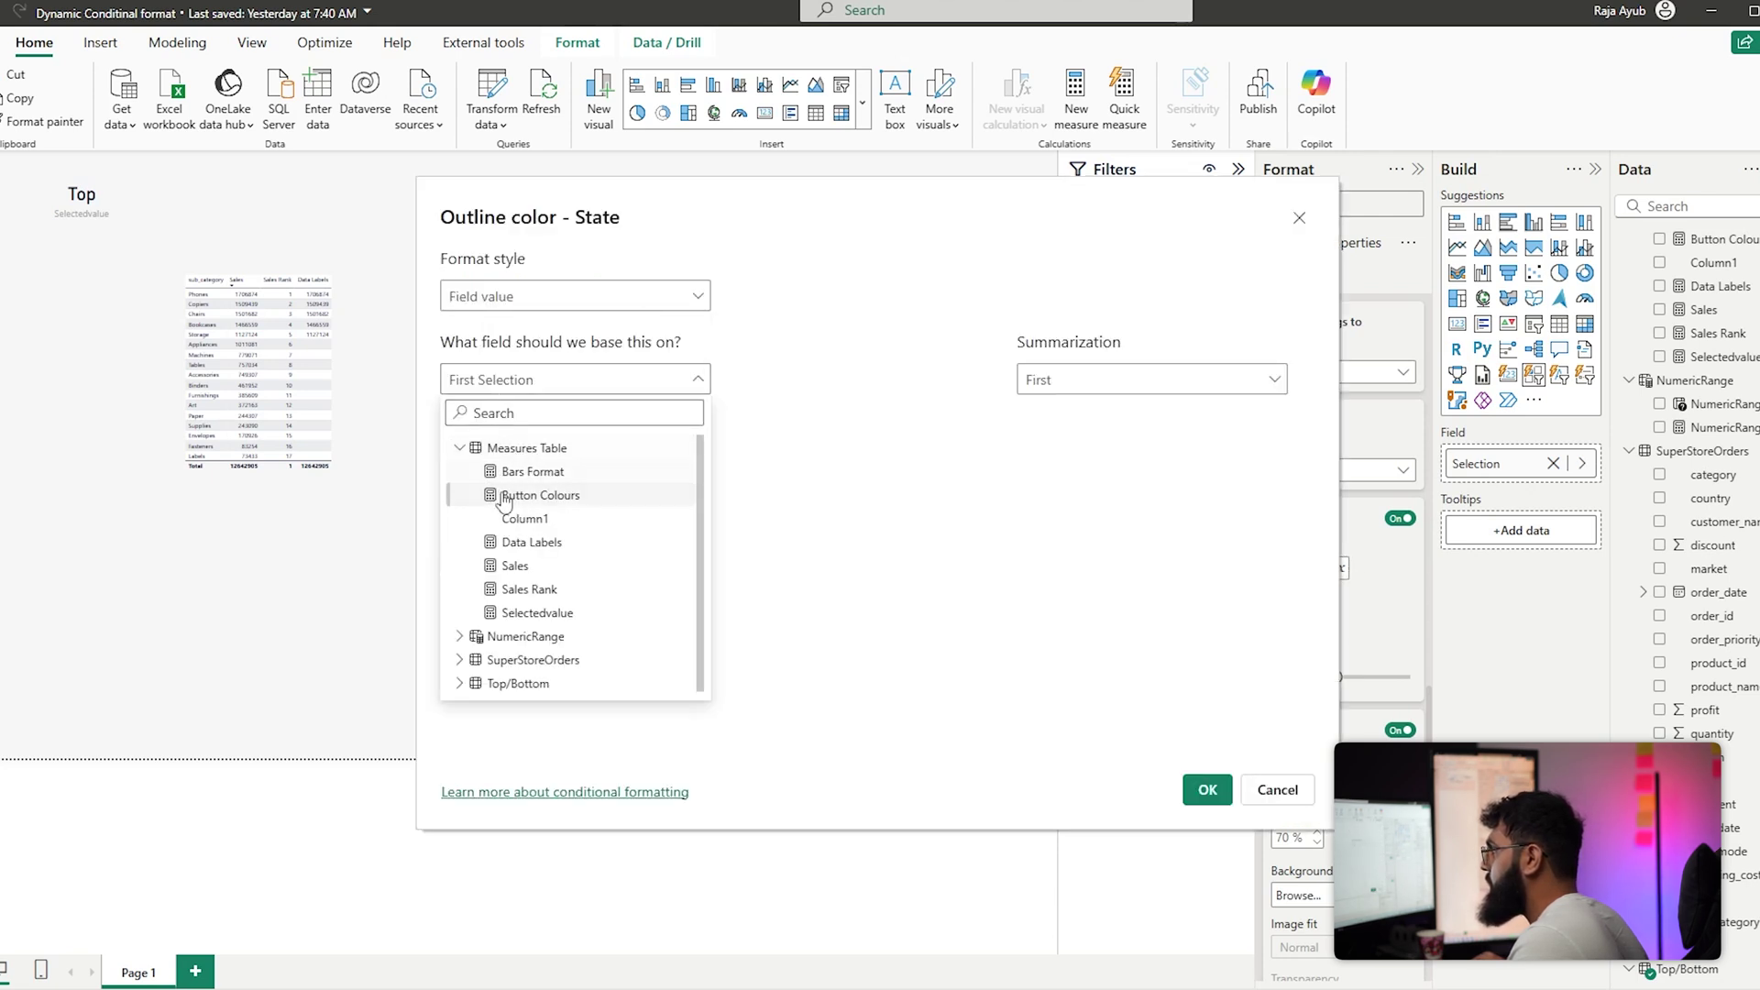
pyautogui.click(515, 495)
pyautogui.click(1249, 797)
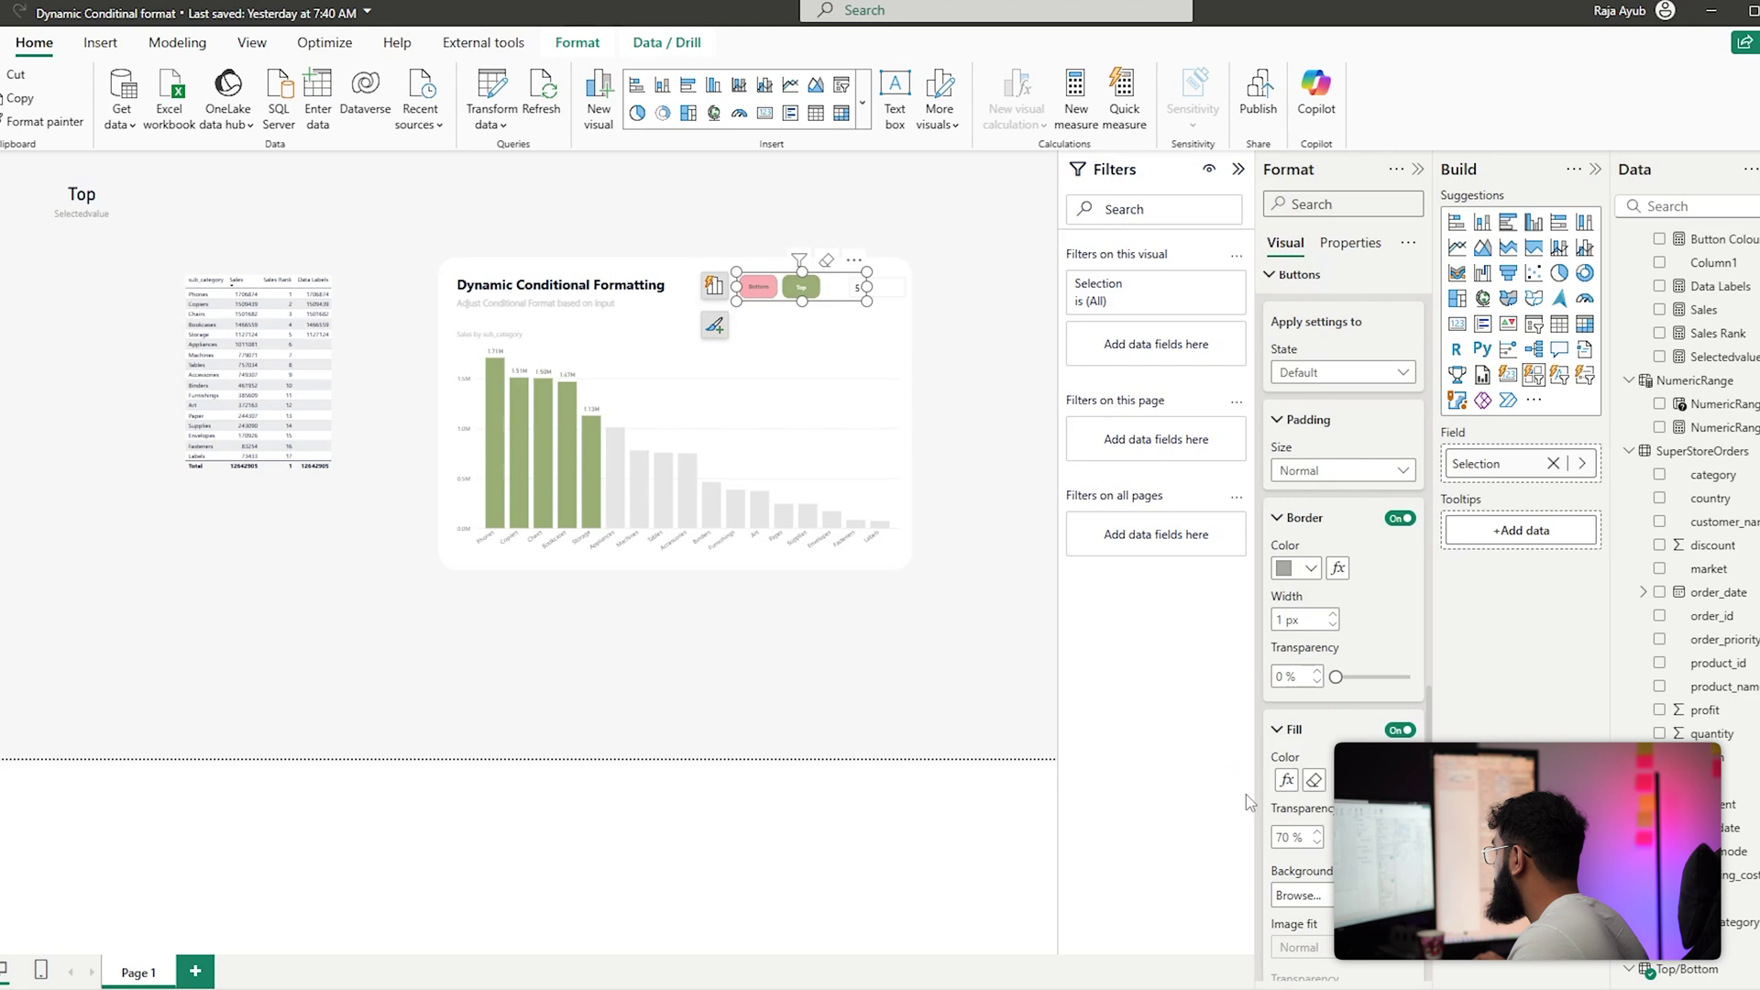
# Base the border color of the buttons' Default state on the Button Colours measure as a field value, and test the slicer by clearing and reselecting Top
pyautogui.click(1338, 570)
pyautogui.click(550, 295)
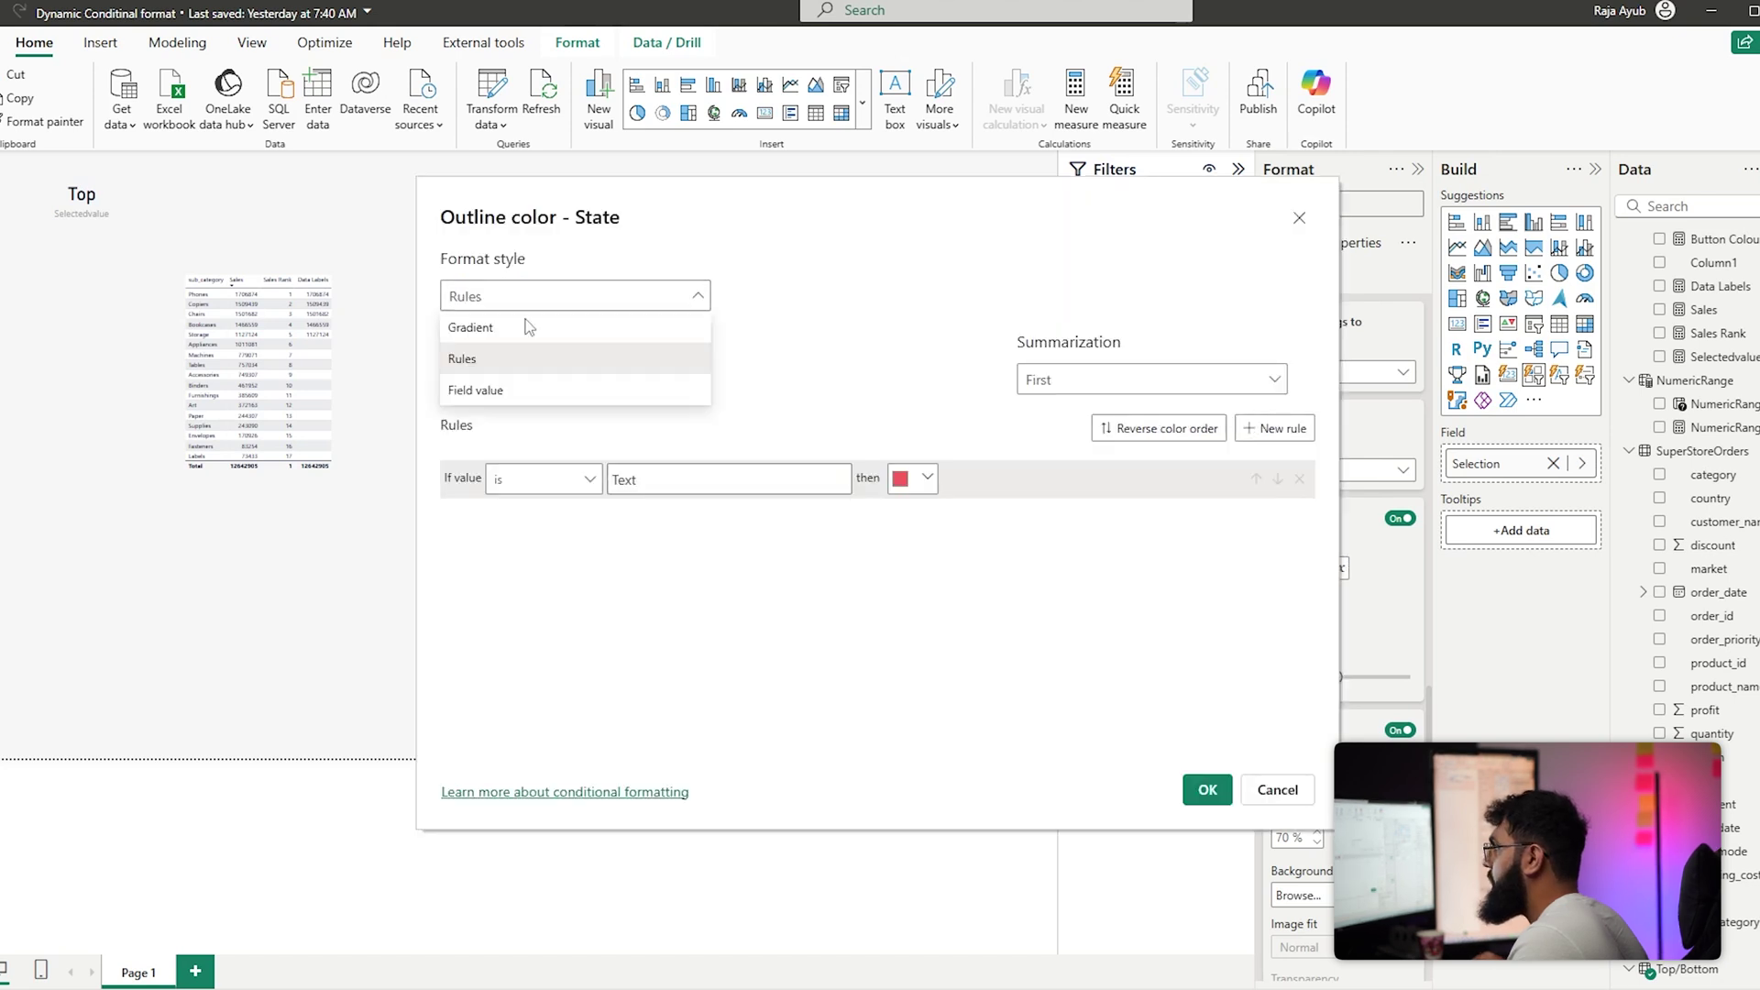
pyautogui.click(481, 391)
pyautogui.click(495, 380)
pyautogui.click(471, 450)
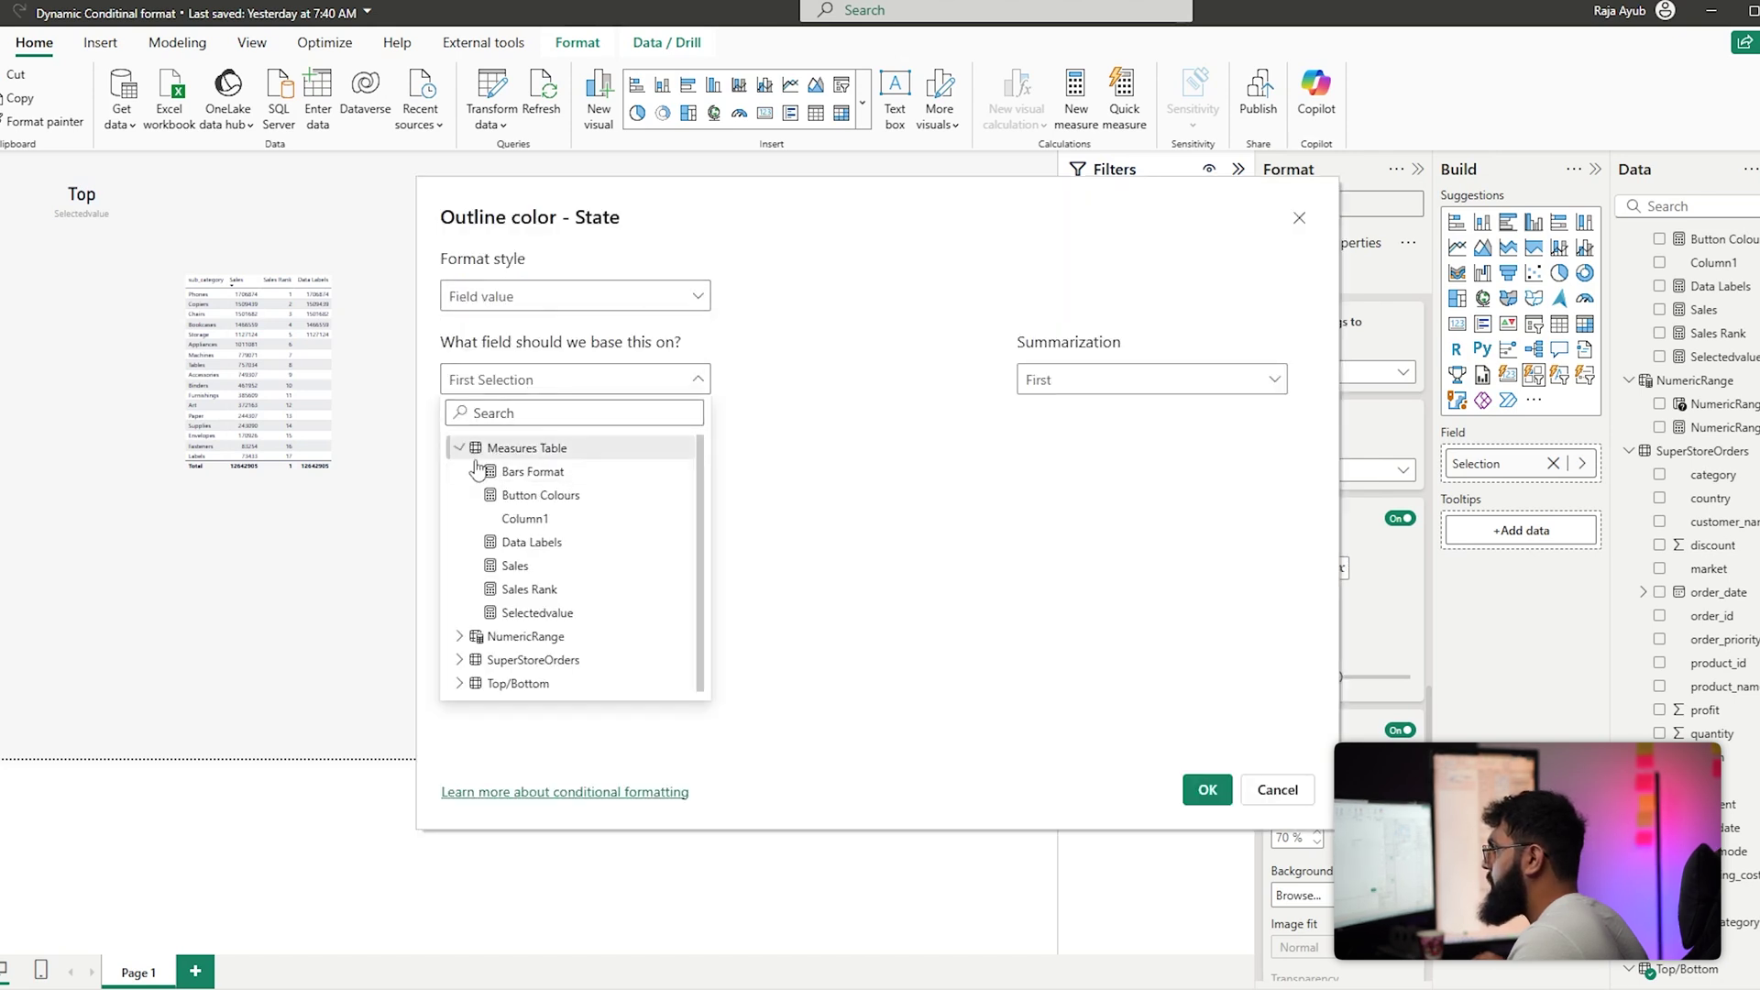
pyautogui.click(555, 471)
pyautogui.click(1207, 790)
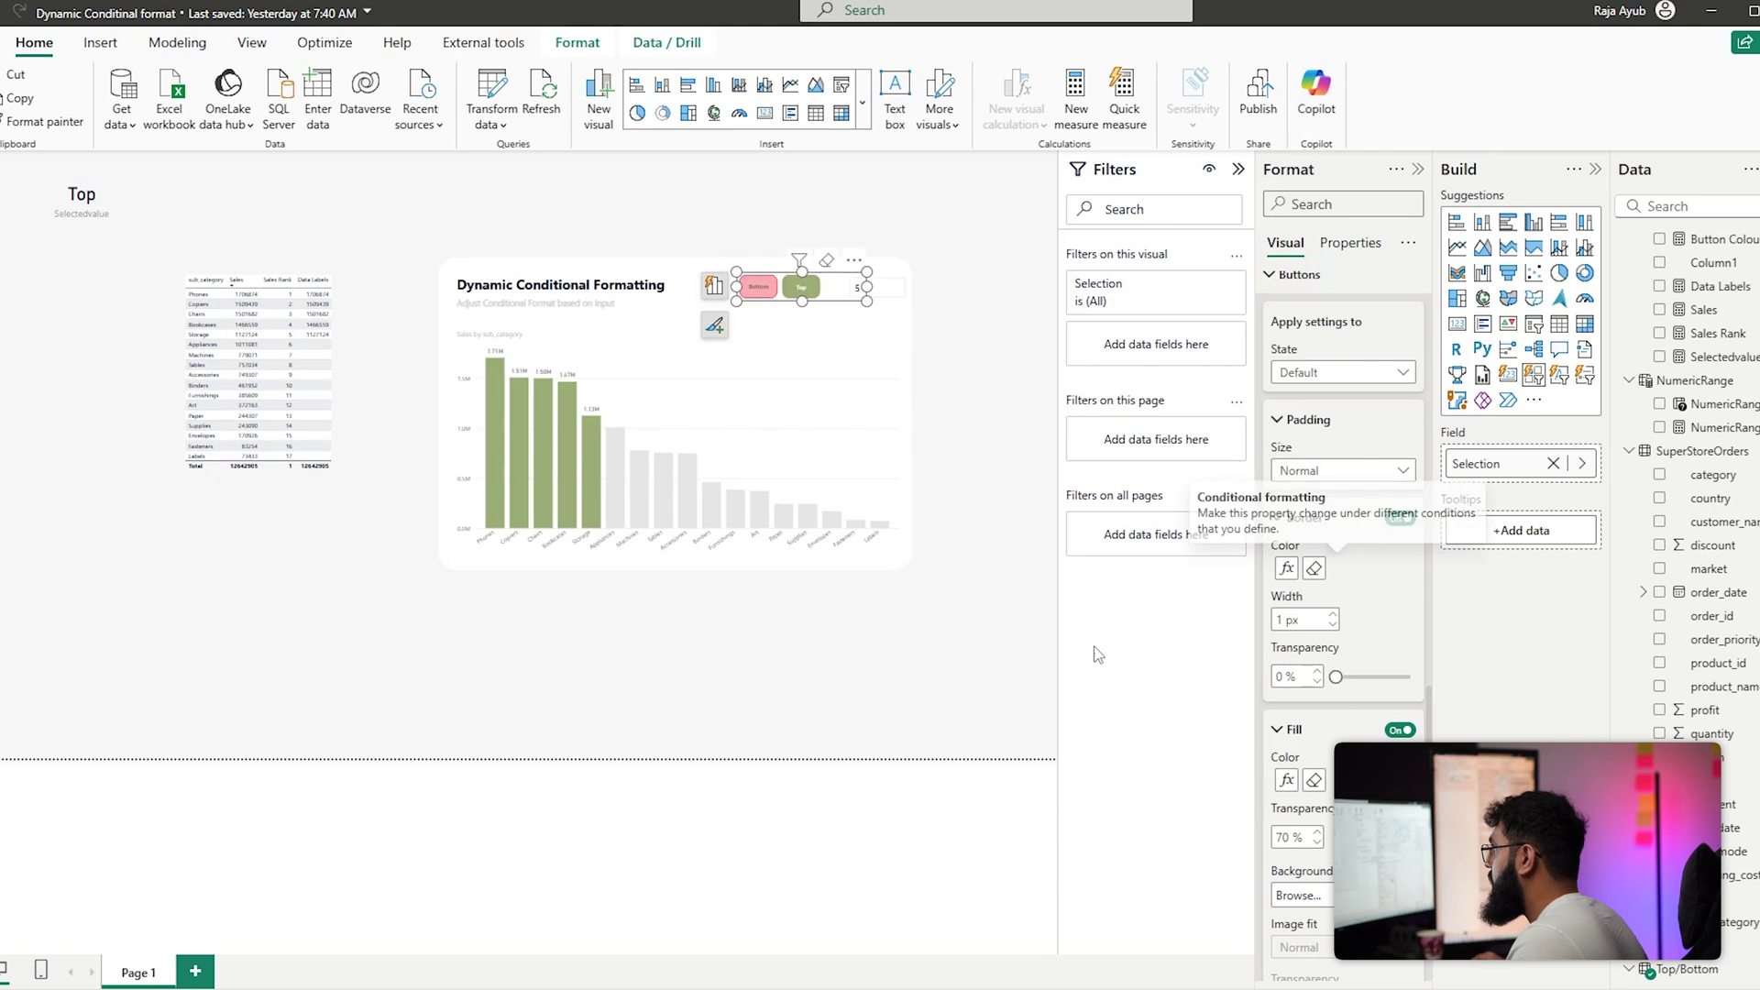
pyautogui.click(796, 292)
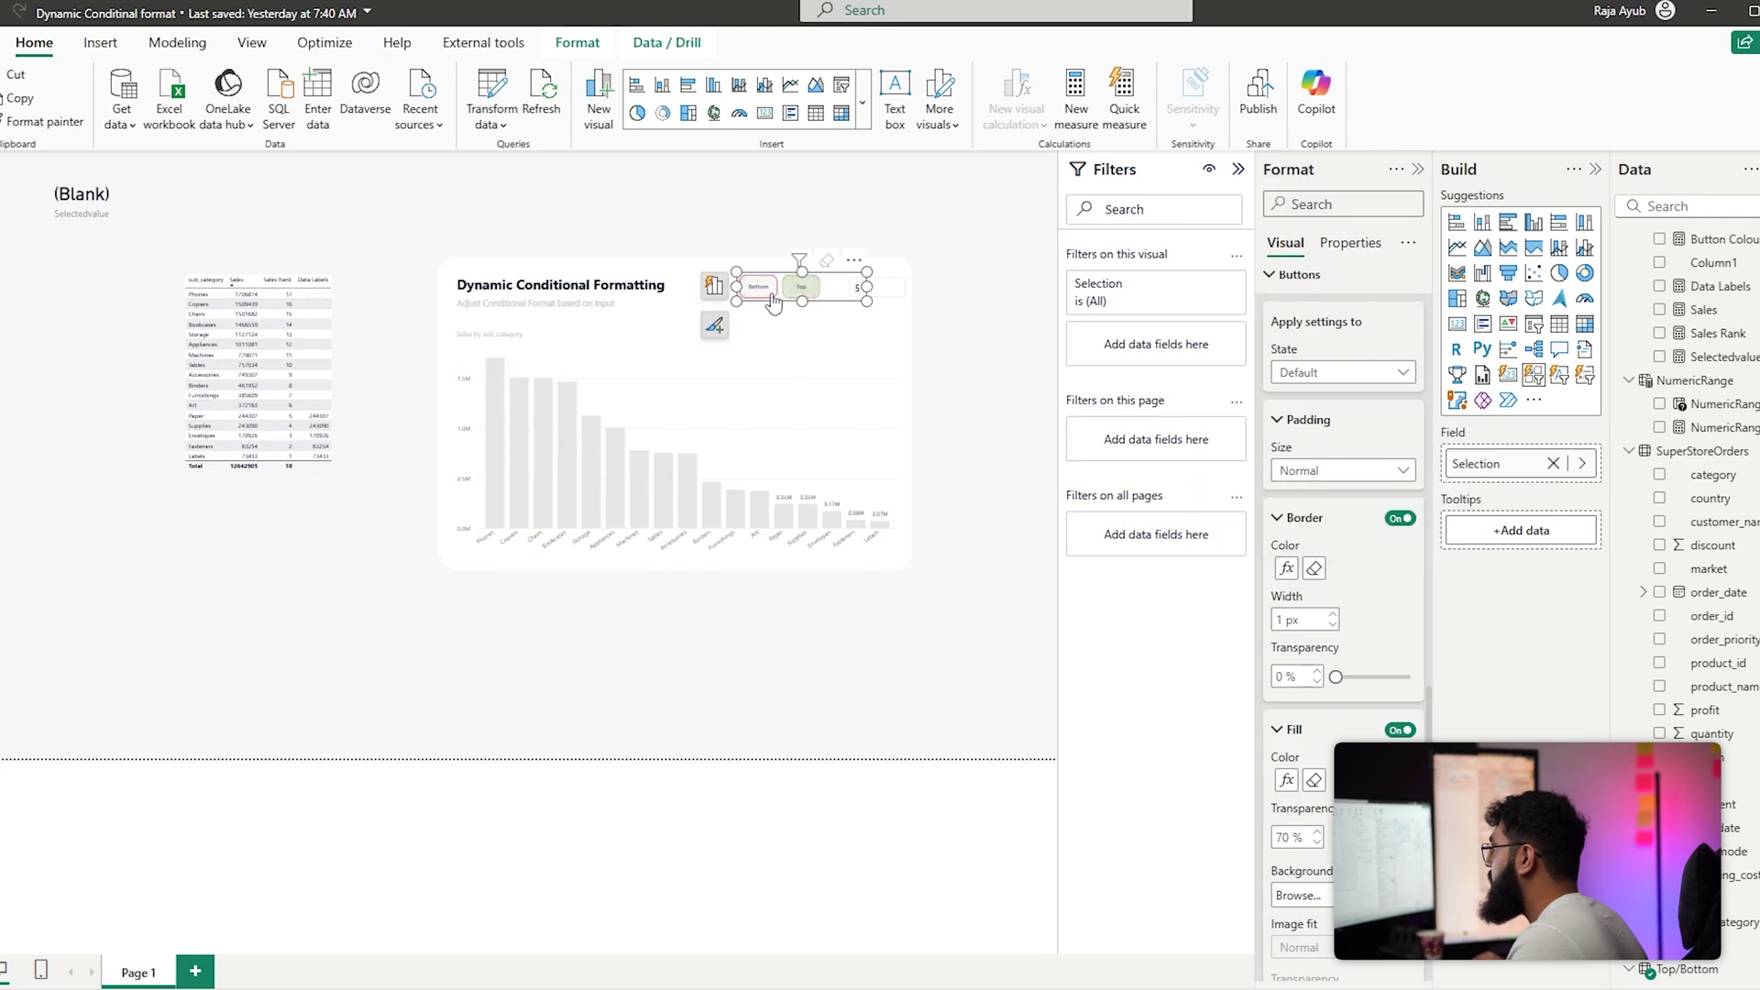
pyautogui.click(791, 294)
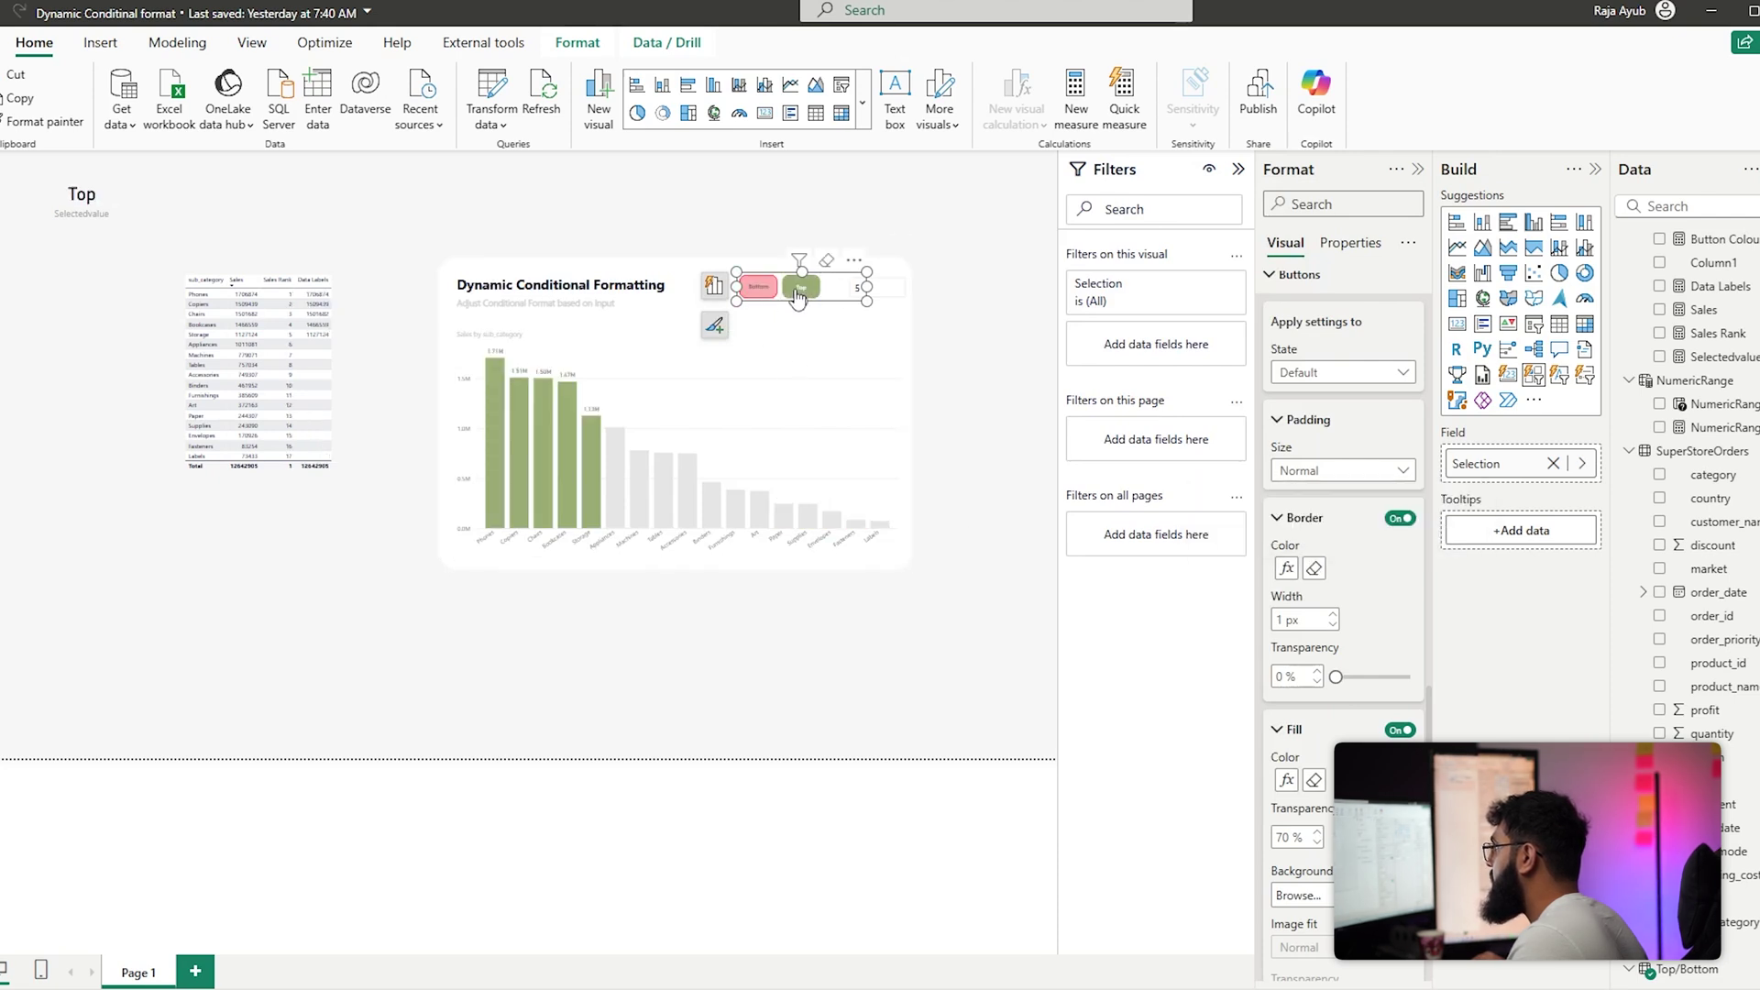